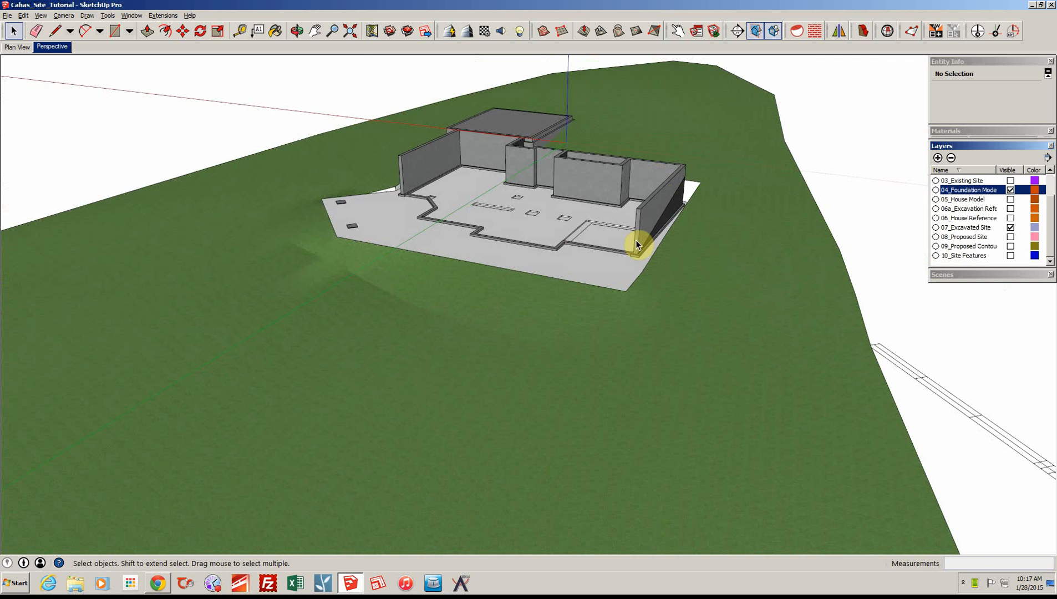
# Hide the 04_Foundation Model layer so only the excavated site remains around the building pad
pyautogui.moveTo(636, 239); pyautogui.dragTo(594, 264, button='middle')
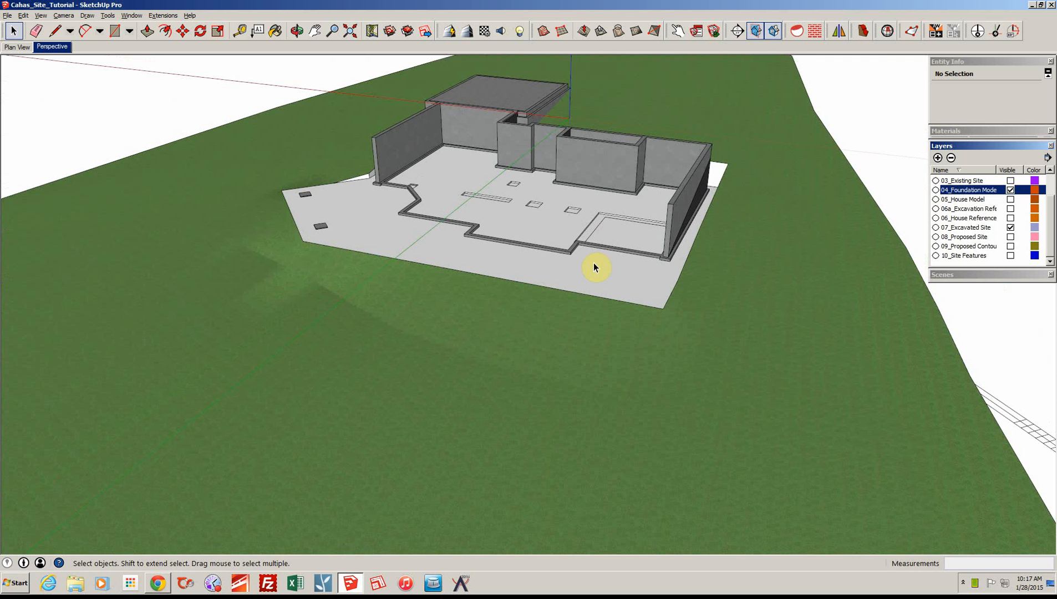
pyautogui.scroll(2, 594, 263)
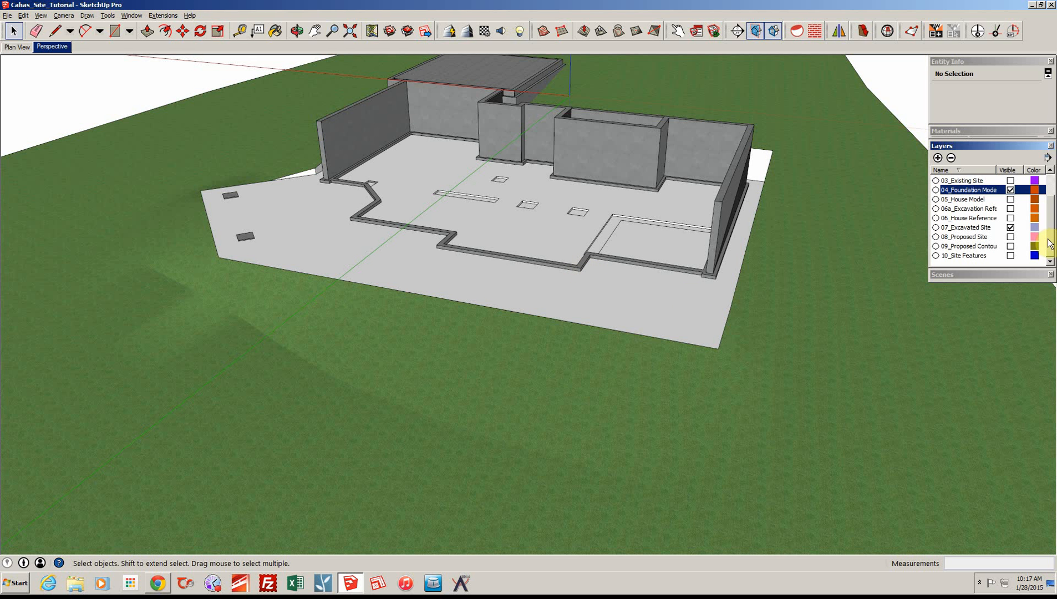
pyautogui.click(1014, 189)
pyautogui.click(1012, 190)
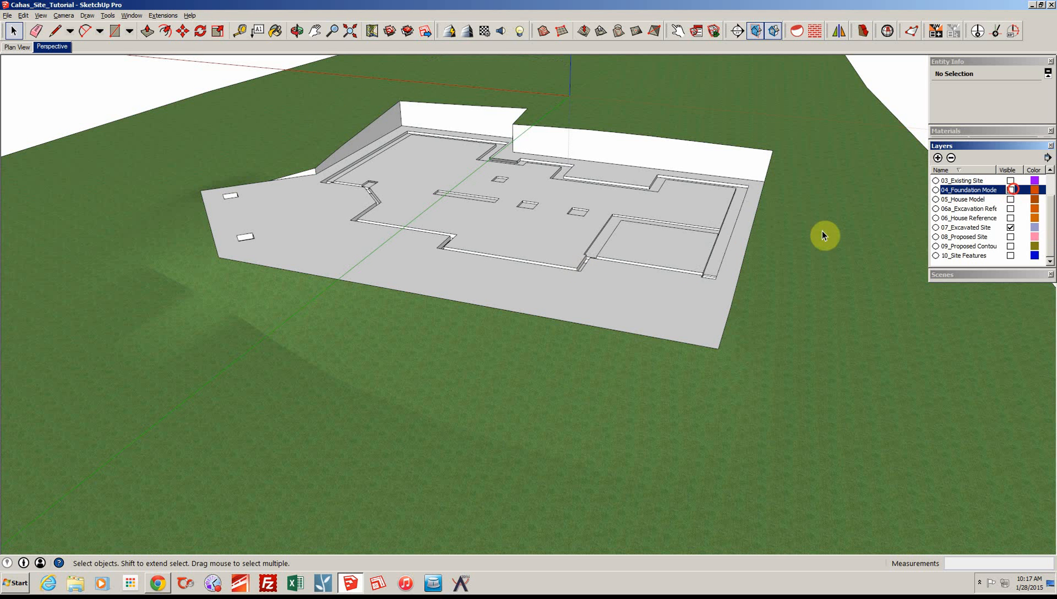
pyautogui.moveTo(822, 232)
pyautogui.mouseDown(button='middle')
pyautogui.moveTo(782, 252)
pyautogui.moveTo(574, 232)
pyautogui.moveTo(549, 202)
pyautogui.moveTo(698, 399)
pyautogui.moveTo(564, 327)
pyautogui.mouseUp(button='middle')
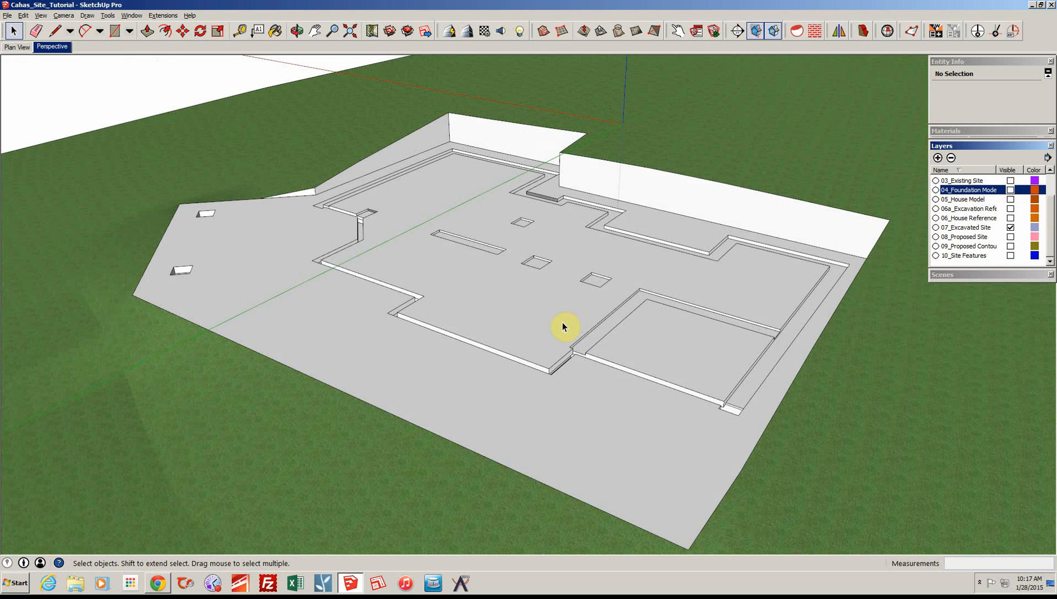
# Compare the solid volumes of the excavated site and the existing site, showing the 03_Existing Site layer only for the check
pyautogui.moveTo(563, 324)
pyautogui.mouseDown(button='middle')
pyautogui.moveTo(428, 267)
pyautogui.moveTo(613, 291)
pyautogui.moveTo(685, 270)
pyautogui.moveTo(804, 206)
pyautogui.mouseUp(button='middle')
pyautogui.click(804, 206)
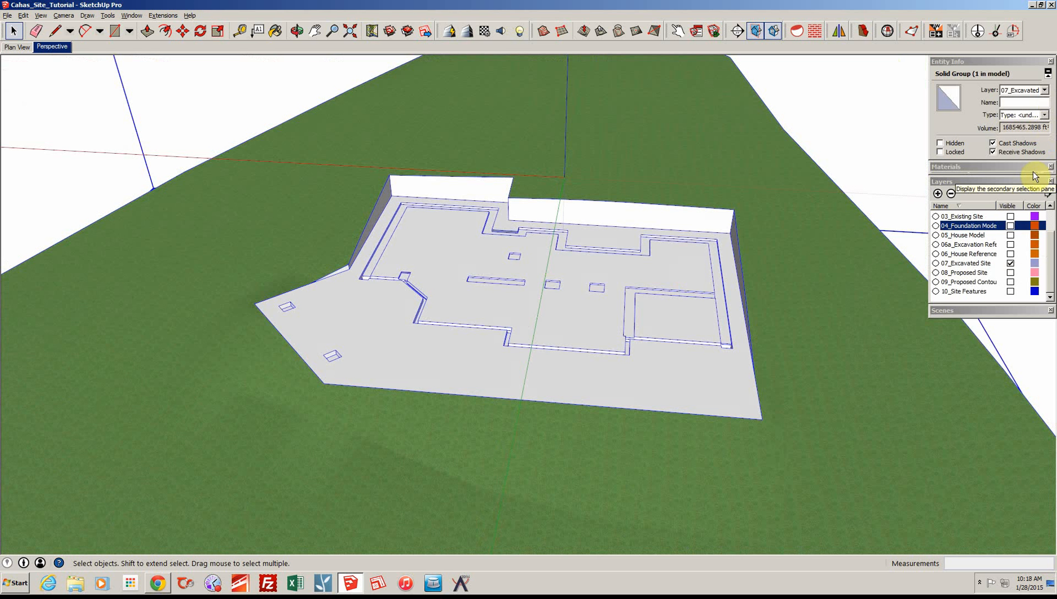
pyautogui.click(1010, 263)
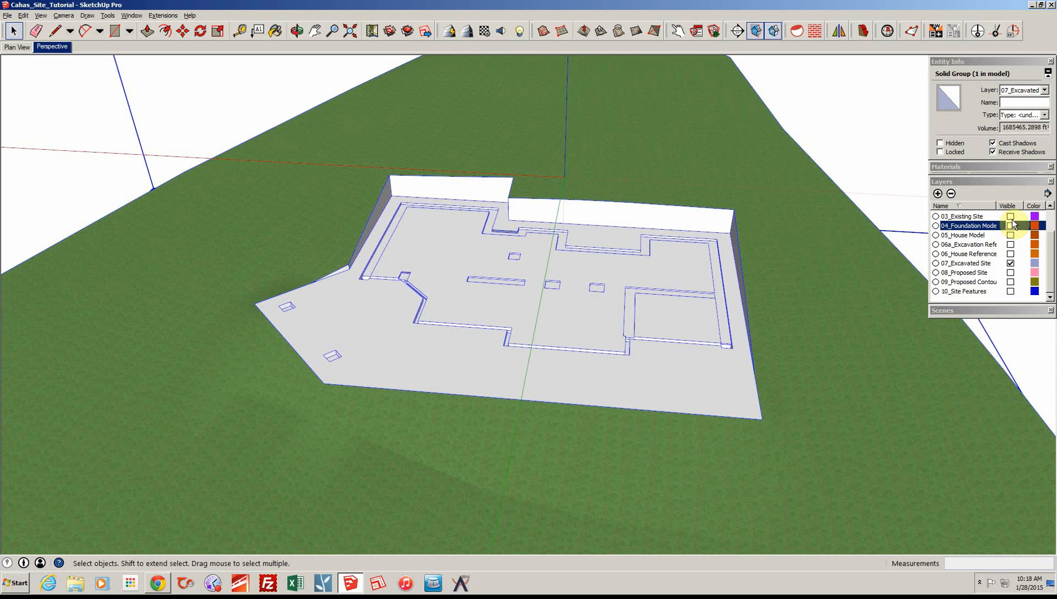
pyautogui.click(1011, 216)
pyautogui.click(694, 253)
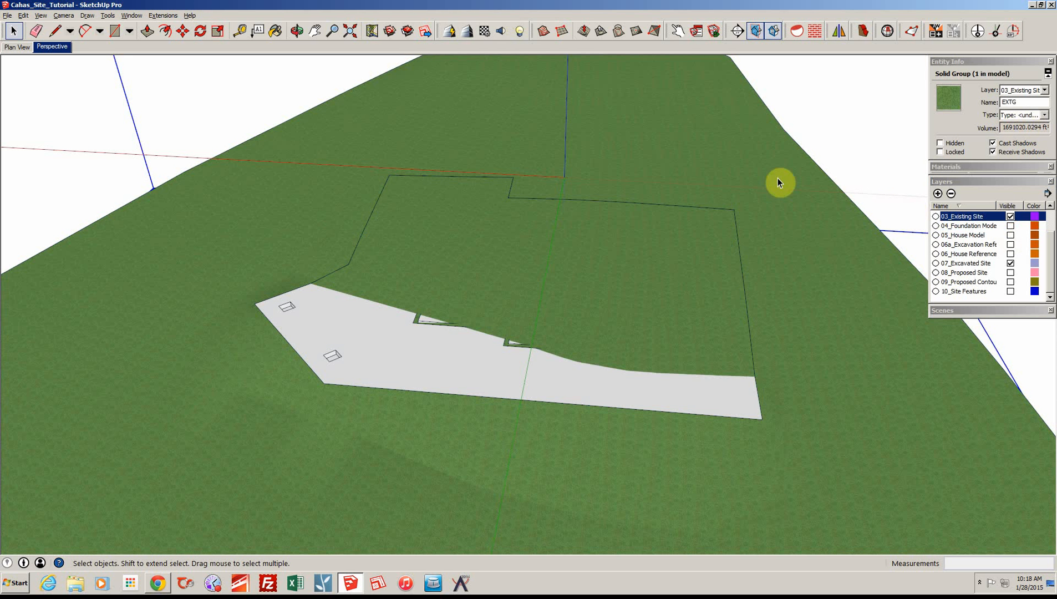
pyautogui.click(1011, 220)
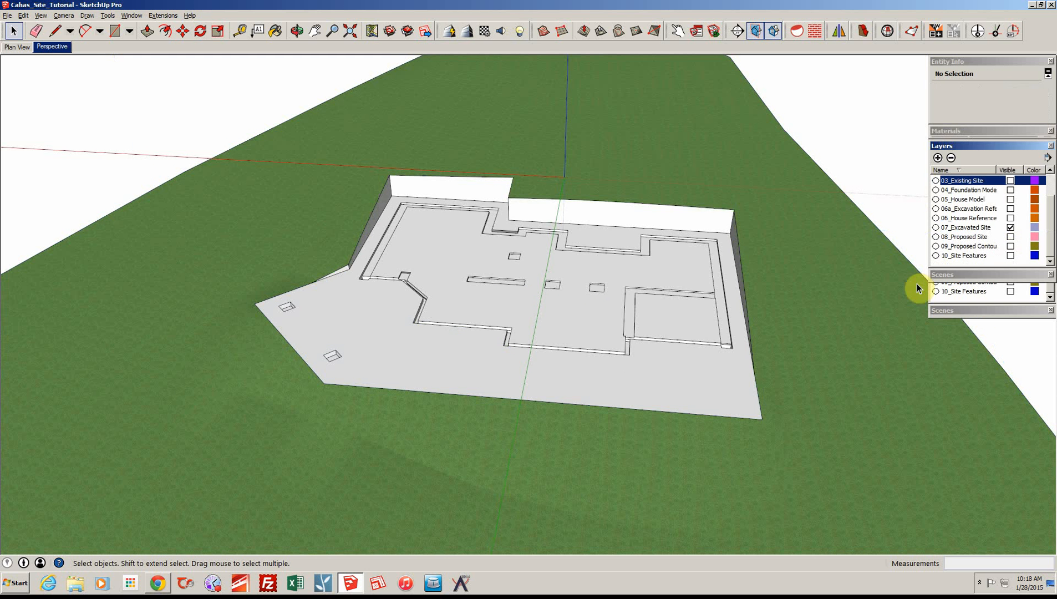
# Show the 05_House Model layer on the excavated site
pyautogui.moveTo(917, 283); pyautogui.dragTo(909, 284, button='middle')
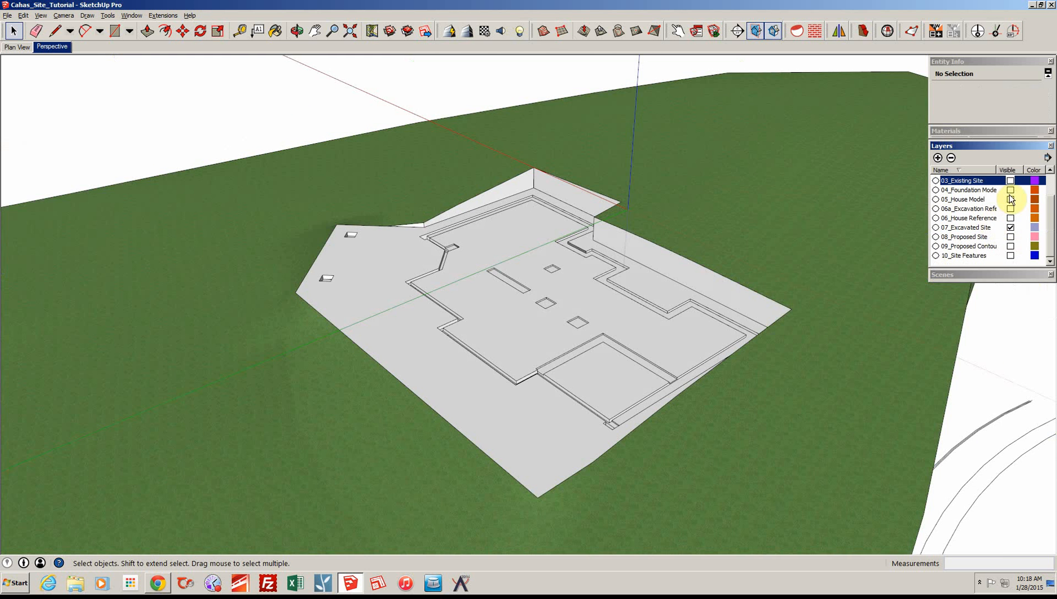
pyautogui.click(1011, 200)
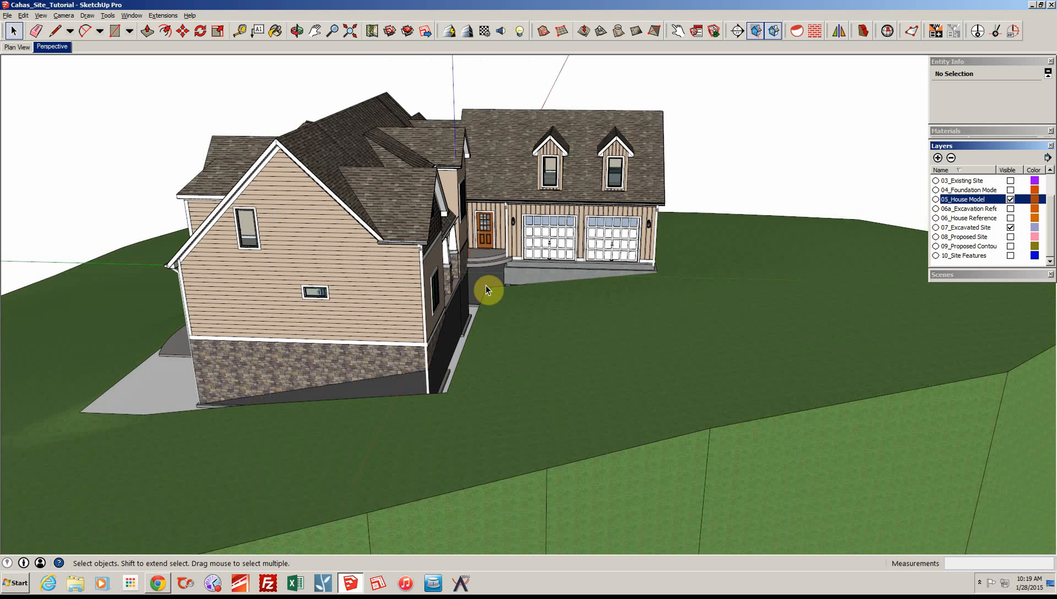
# Examine how the excavated grade meets the house's side wall, front entry and garage slab, including from below the terrain
pyautogui.scroll(-1, 664, 260)
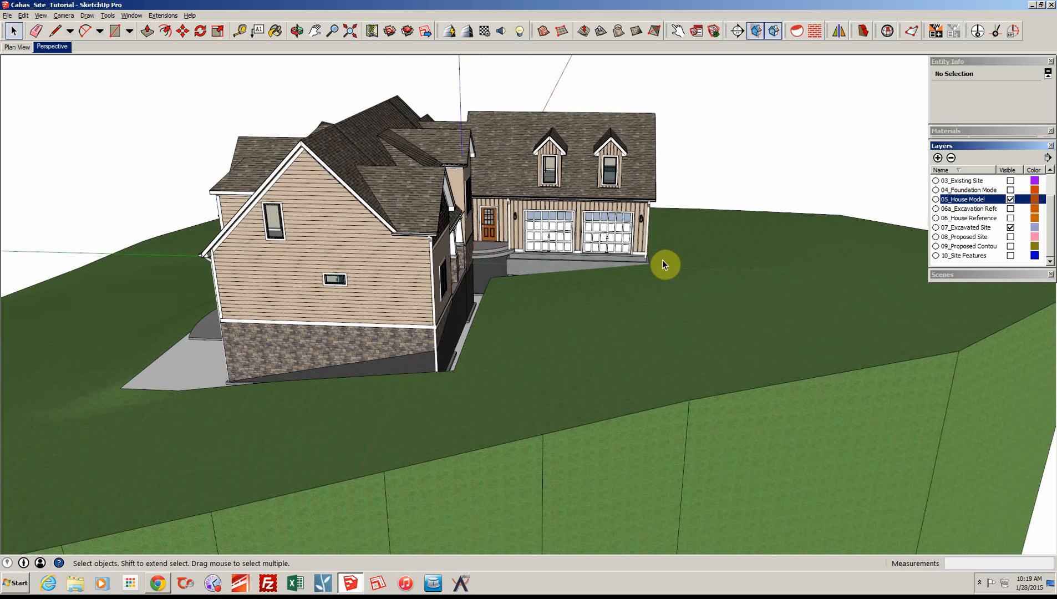
pyautogui.scroll(-1, 664, 261)
pyautogui.scroll(1, 540, 242)
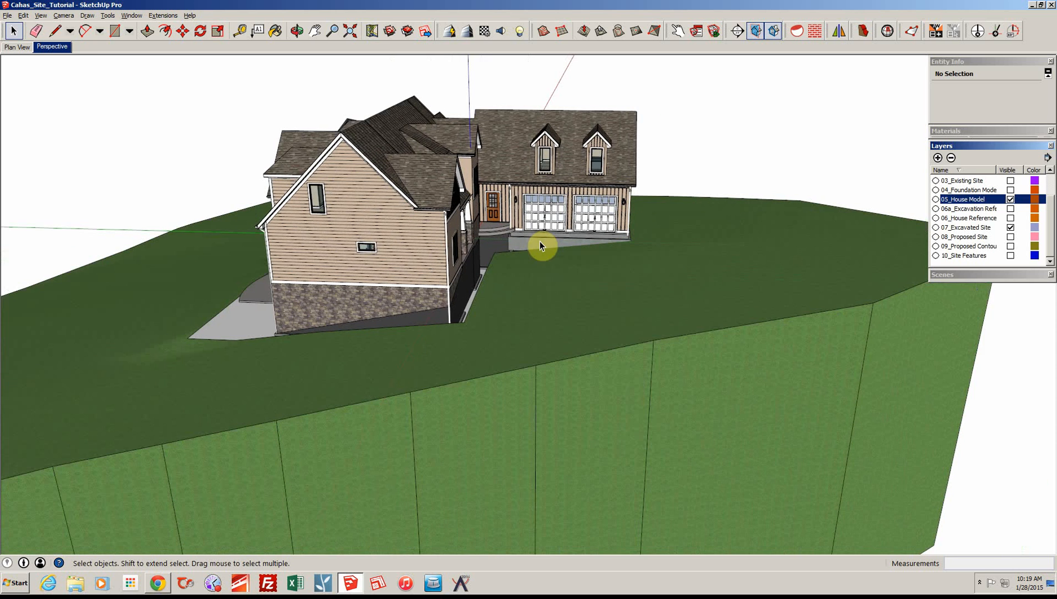
pyautogui.scroll(1, 535, 246)
pyautogui.scroll(1, 508, 248)
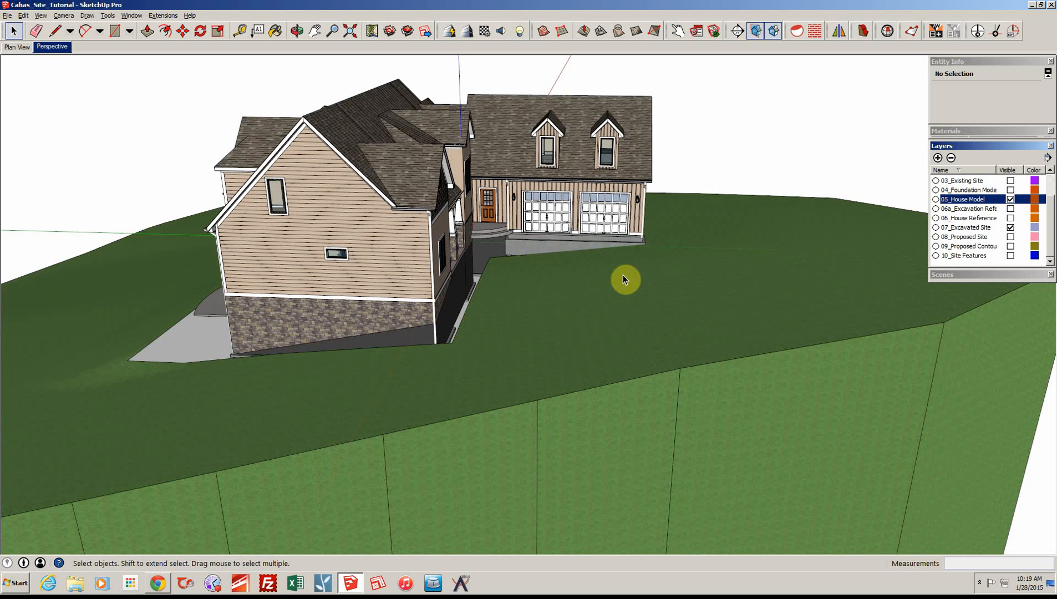
pyautogui.scroll(2, 579, 264)
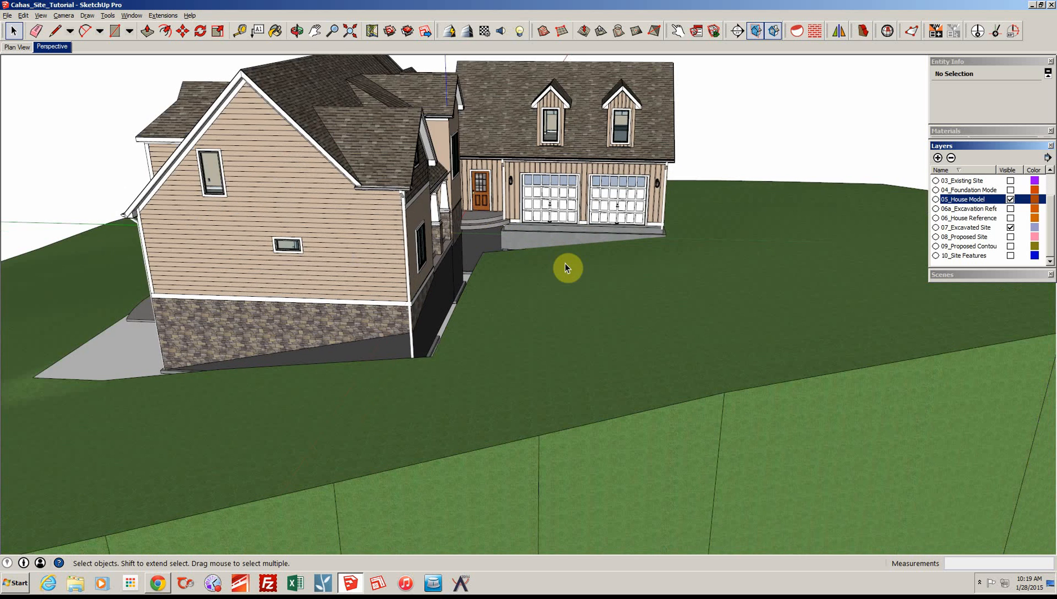
pyautogui.scroll(1, 566, 265)
pyautogui.scroll(1, 566, 268)
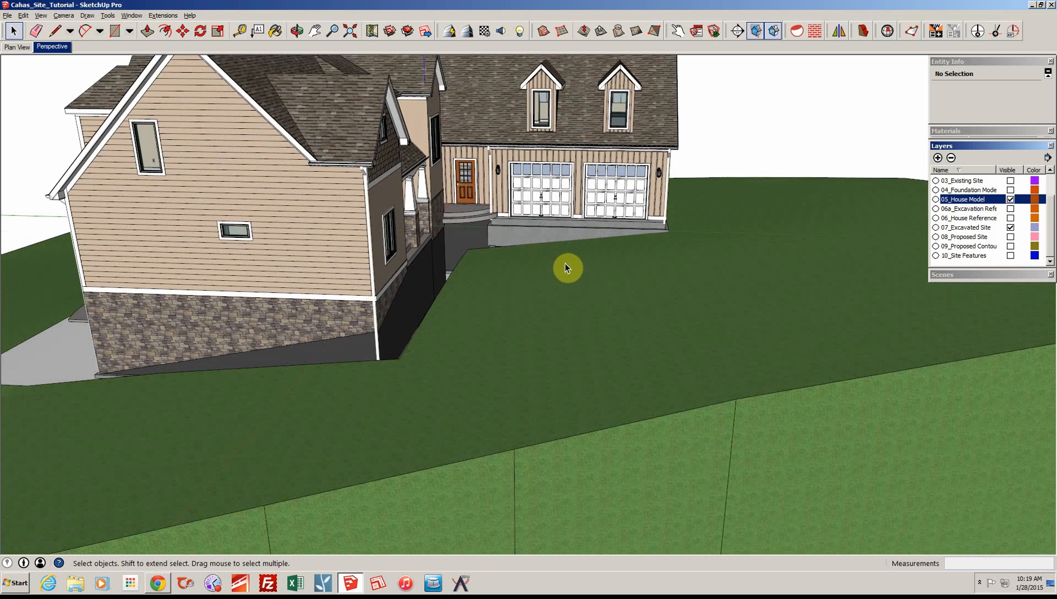
pyautogui.scroll(1, 565, 268)
pyautogui.scroll(1, 565, 268)
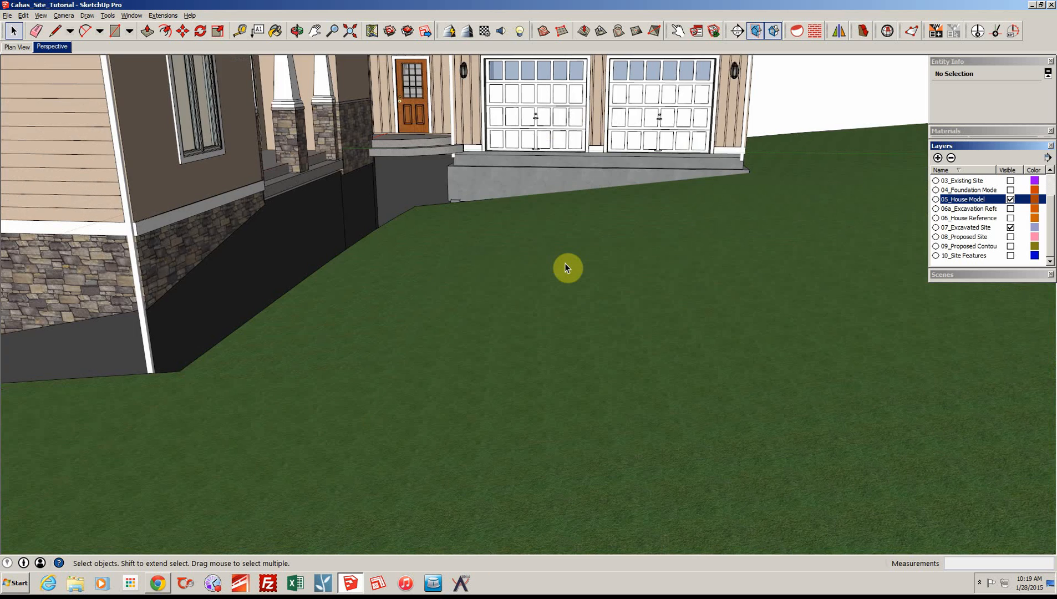
pyautogui.scroll(2, 566, 268)
pyautogui.moveTo(567, 264); pyautogui.dragTo(761, 103, button='middle')
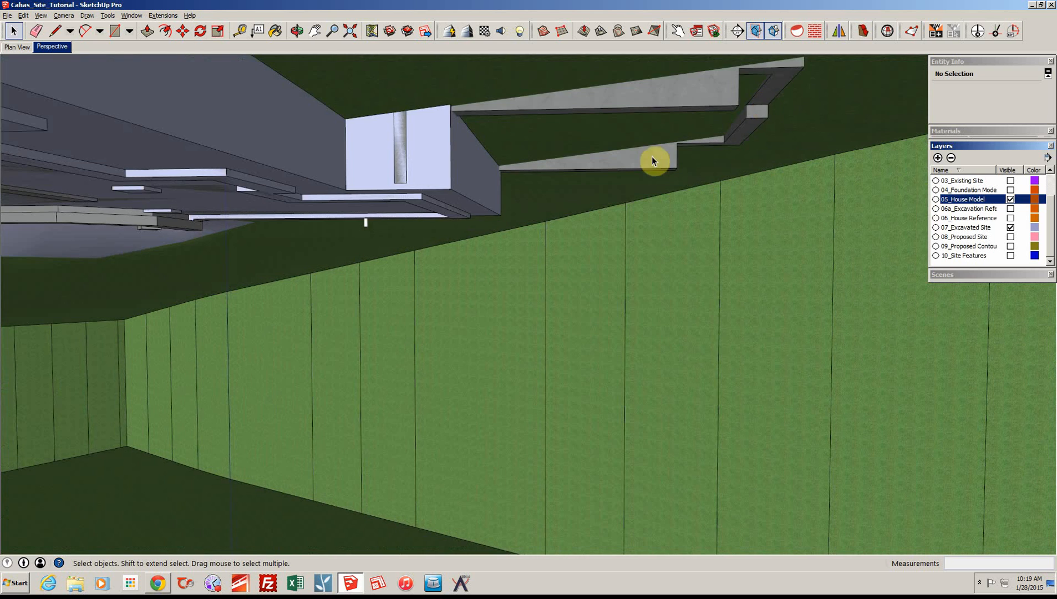
pyautogui.moveTo(652, 157); pyautogui.dragTo(615, 214, button='middle')
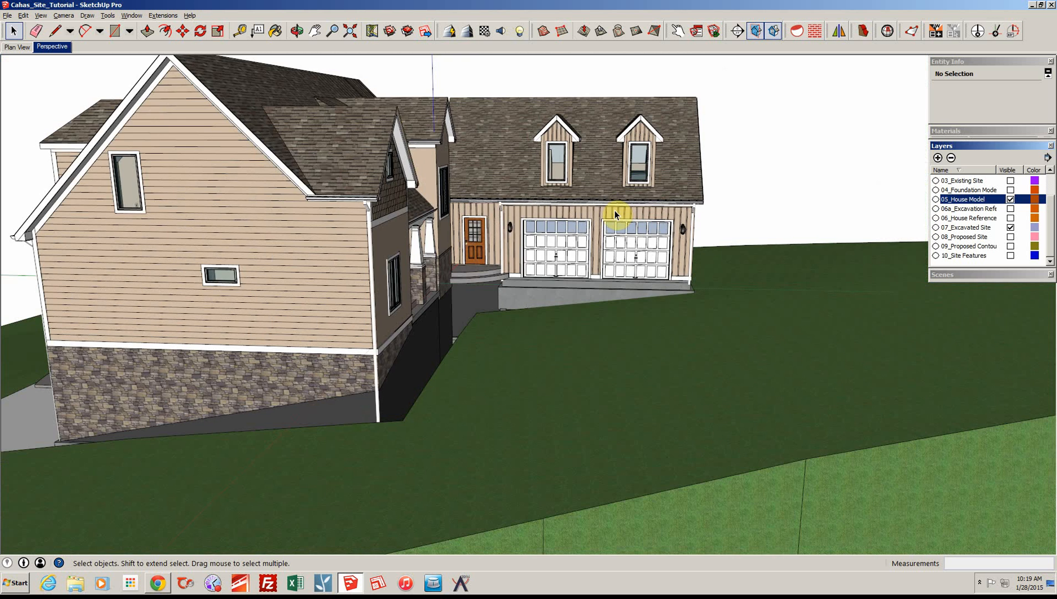
pyautogui.scroll(-2, 615, 211)
pyautogui.scroll(-1, 615, 210)
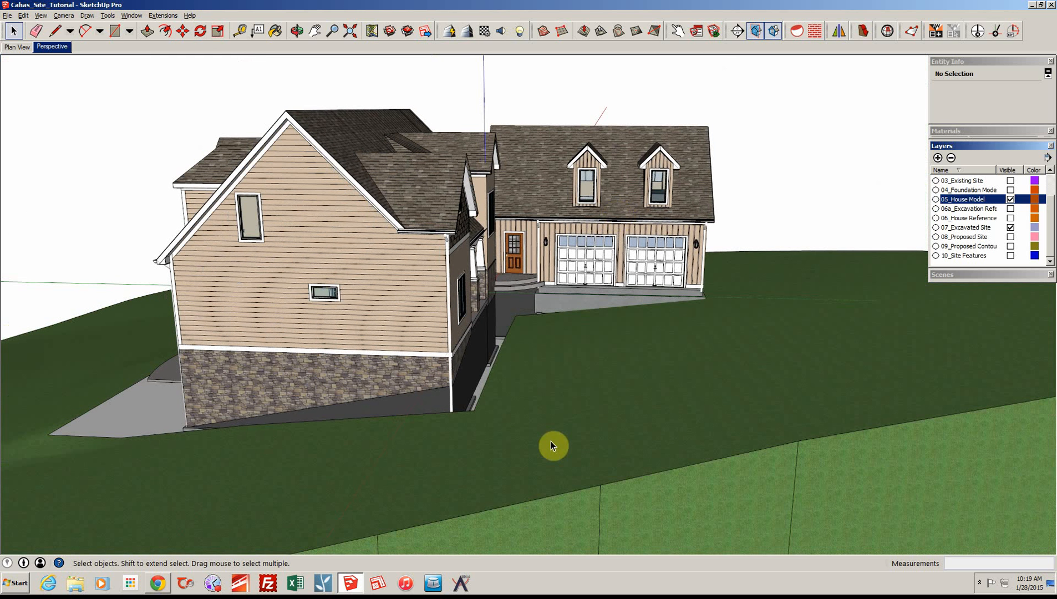
pyautogui.moveTo(381, 438); pyautogui.dragTo(280, 425, button='middle')
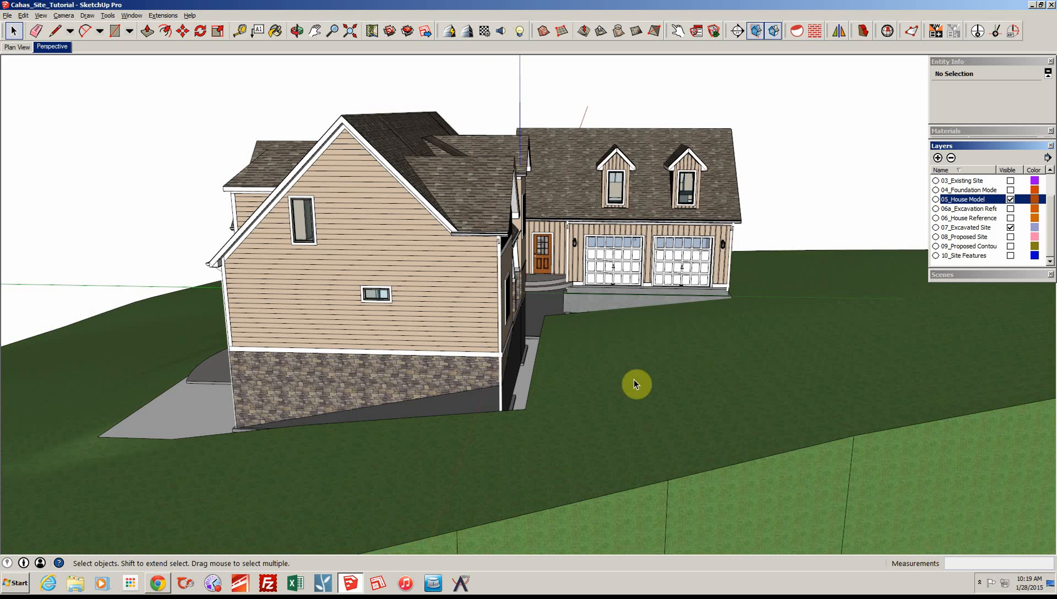
# Examine the terrain block with the house in relation to the flat site plan drawn beneath it
pyautogui.moveTo(635, 379); pyautogui.dragTo(581, 174, button='middle')
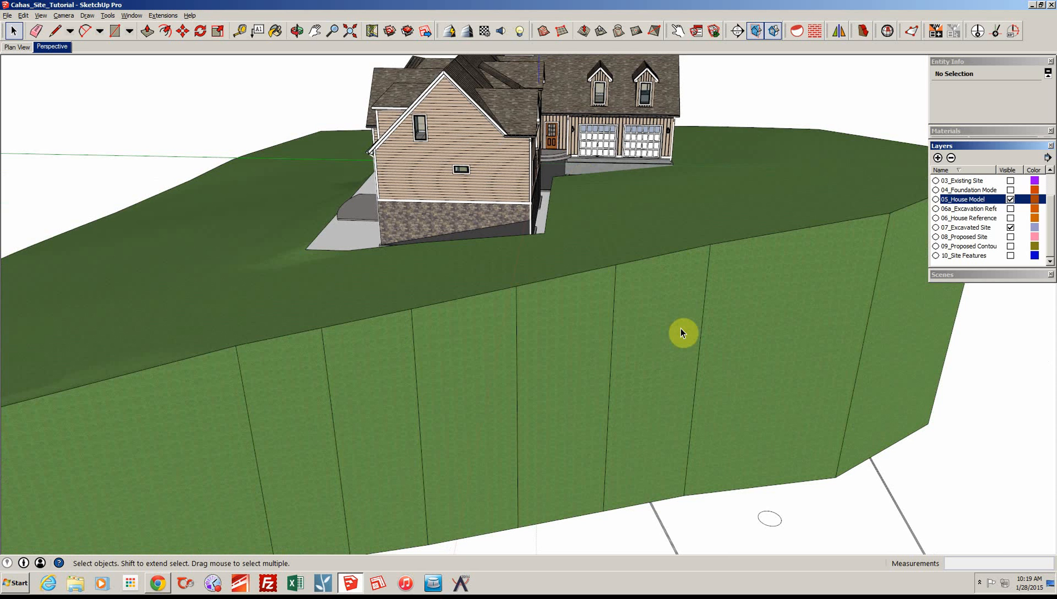
pyautogui.scroll(-1, 673, 314)
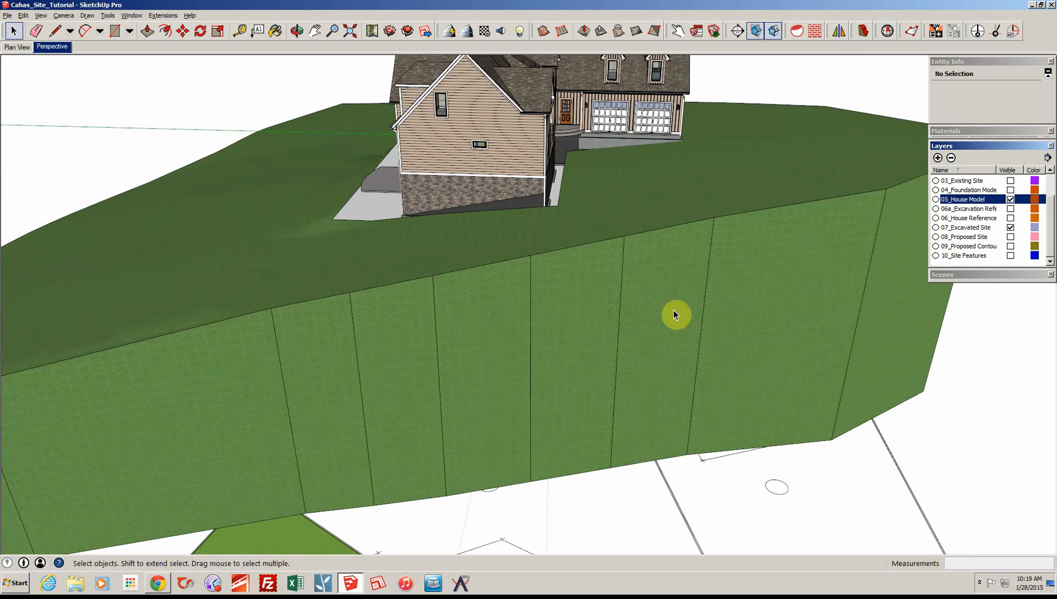
pyautogui.scroll(-1, 673, 314)
pyautogui.moveTo(660, 309); pyautogui.dragTo(578, 522, button='middle')
pyautogui.scroll(-1, 578, 518)
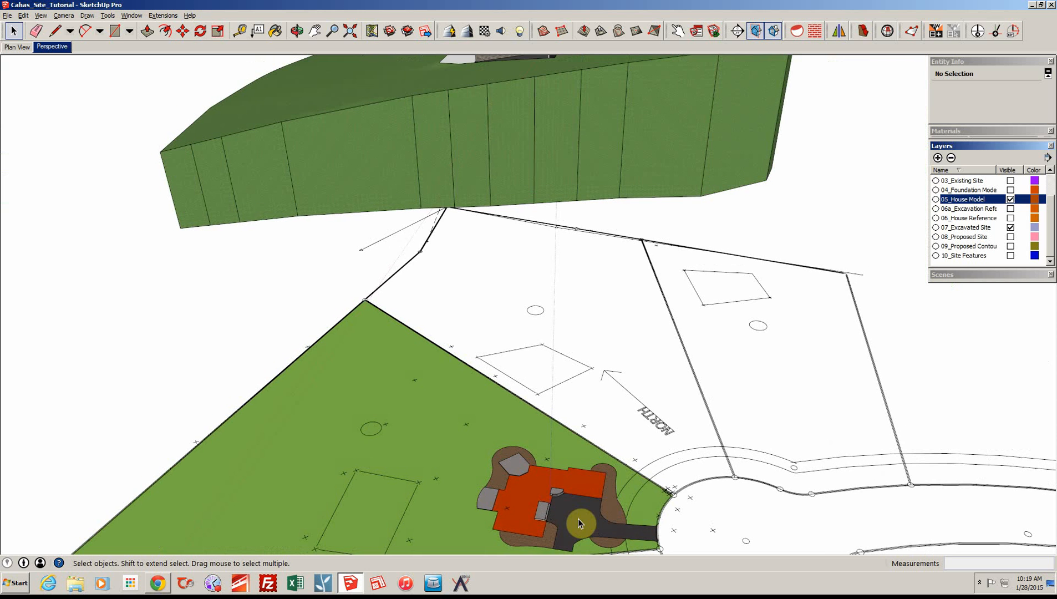
pyautogui.moveTo(573, 499); pyautogui.dragTo(593, 82, button='middle')
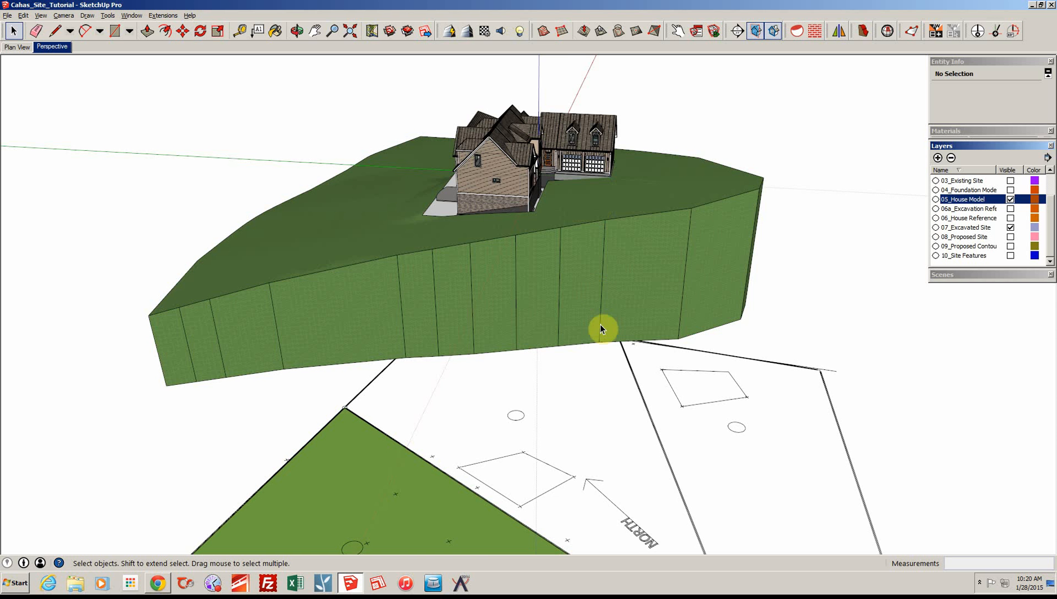
pyautogui.keyDown('shift'); pyautogui.moveTo(582, 433); pyautogui.dragTo(579, 397, button='middle'); pyautogui.keyUp('shift')
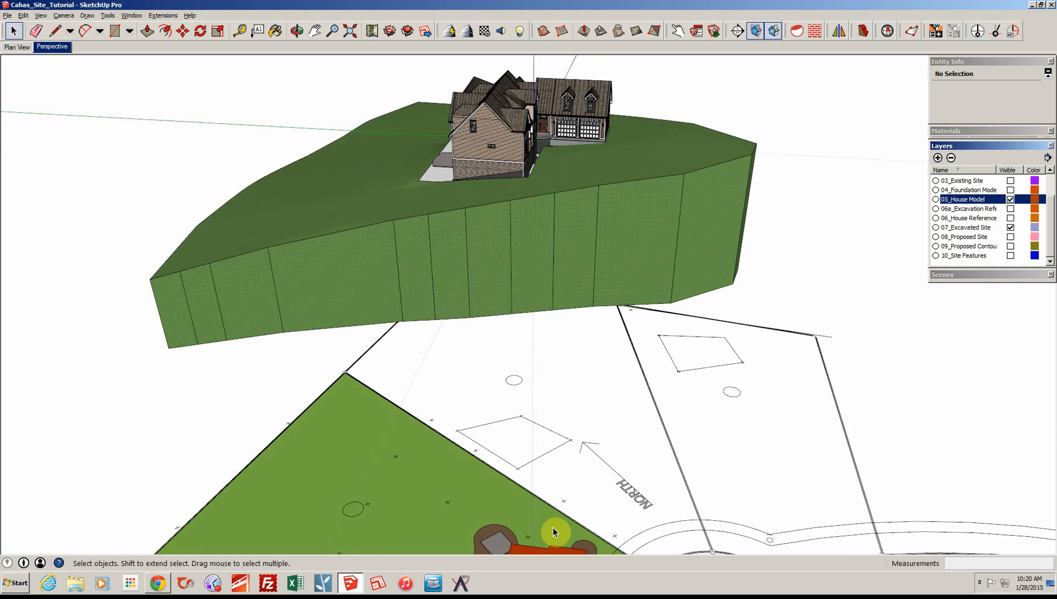
pyautogui.moveTo(554, 530); pyautogui.dragTo(561, 486, button='middle')
pyautogui.moveTo(754, 395); pyautogui.dragTo(899, 391, button='middle')
pyautogui.moveTo(782, 78); pyautogui.dragTo(783, 120, button='middle')
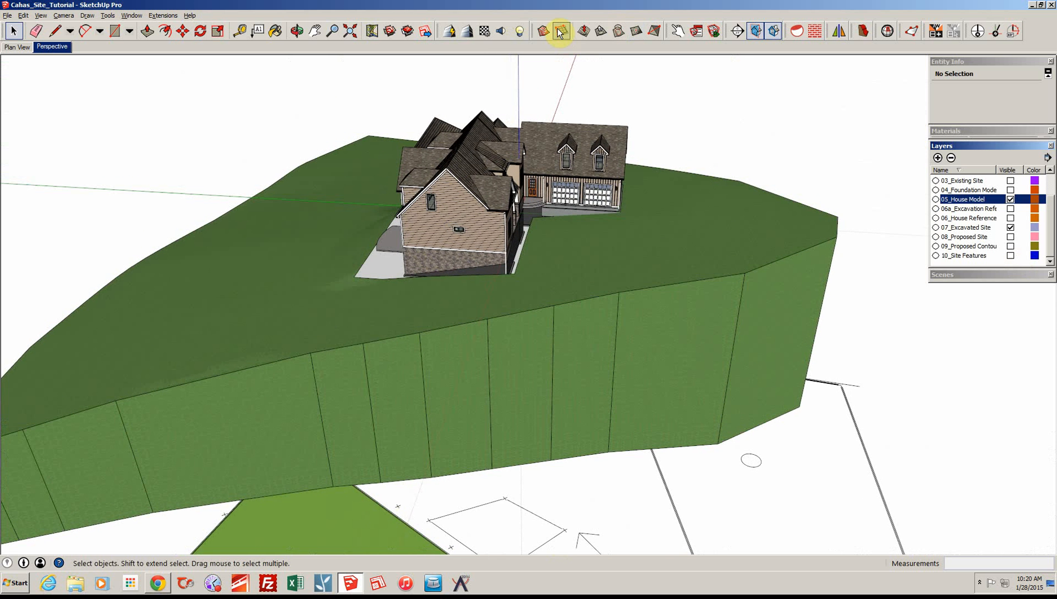
# Show the 10_Site Features layer
pyautogui.click(1013, 259)
pyautogui.click(944, 256)
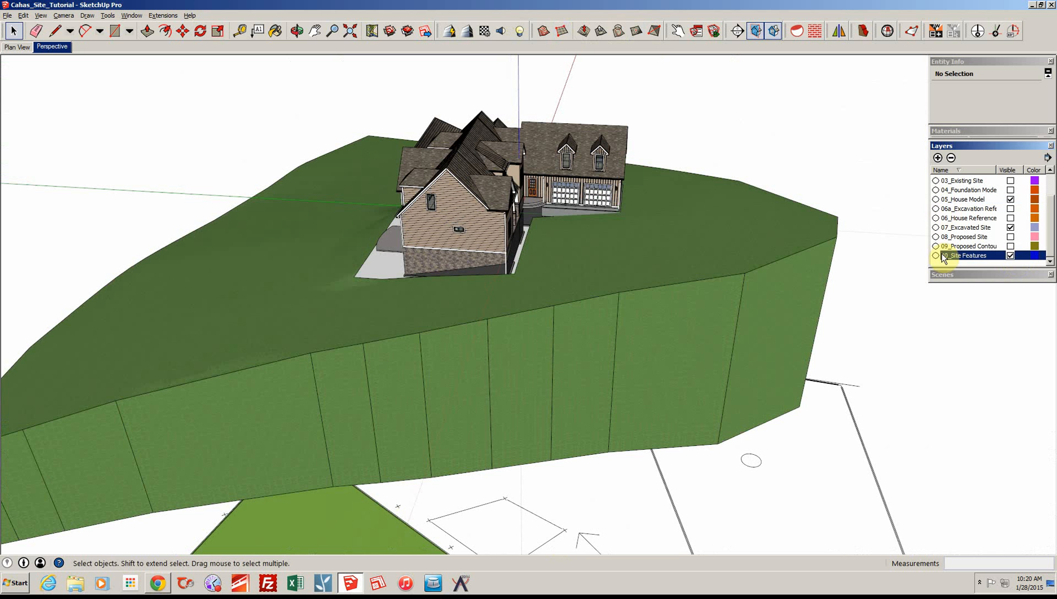
# Examine the driveway surface where it meets the garage doors, the front entry and the surrounding grade
pyautogui.moveTo(683, 267); pyautogui.dragTo(534, 284, button='middle')
pyautogui.moveTo(534, 284); pyautogui.dragTo(495, 323, button='middle')
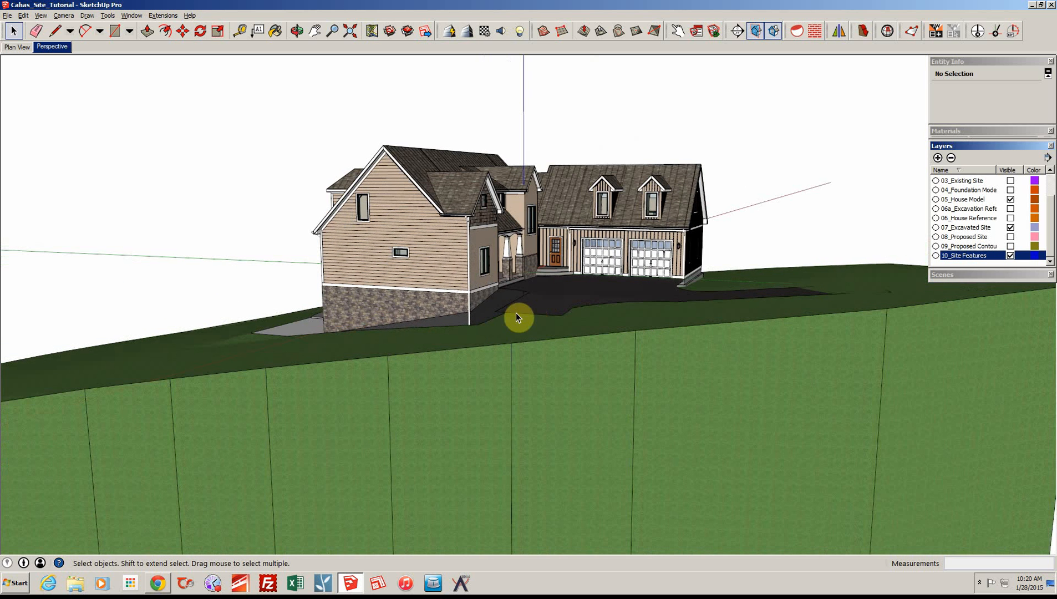
pyautogui.moveTo(543, 321); pyautogui.dragTo(911, 304, button='middle')
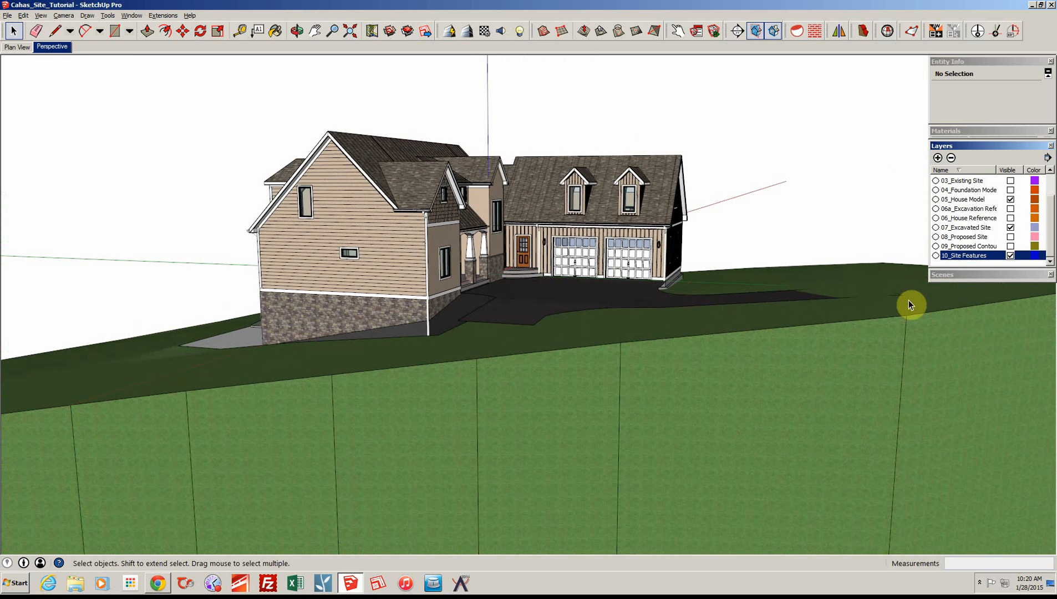
pyautogui.moveTo(735, 281); pyautogui.dragTo(683, 313, button='middle')
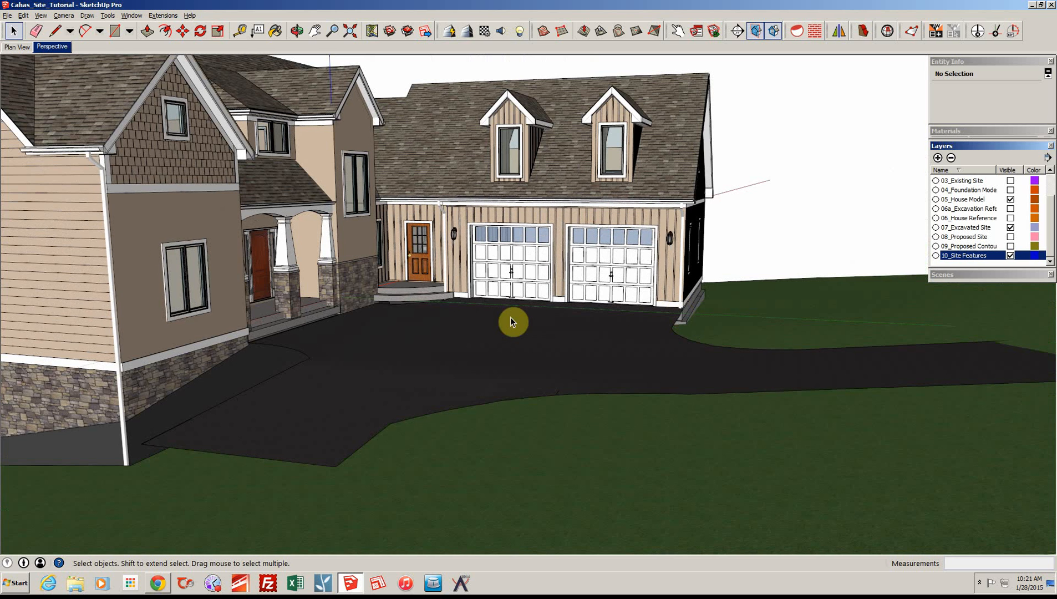
pyautogui.scroll(1, 655, 310)
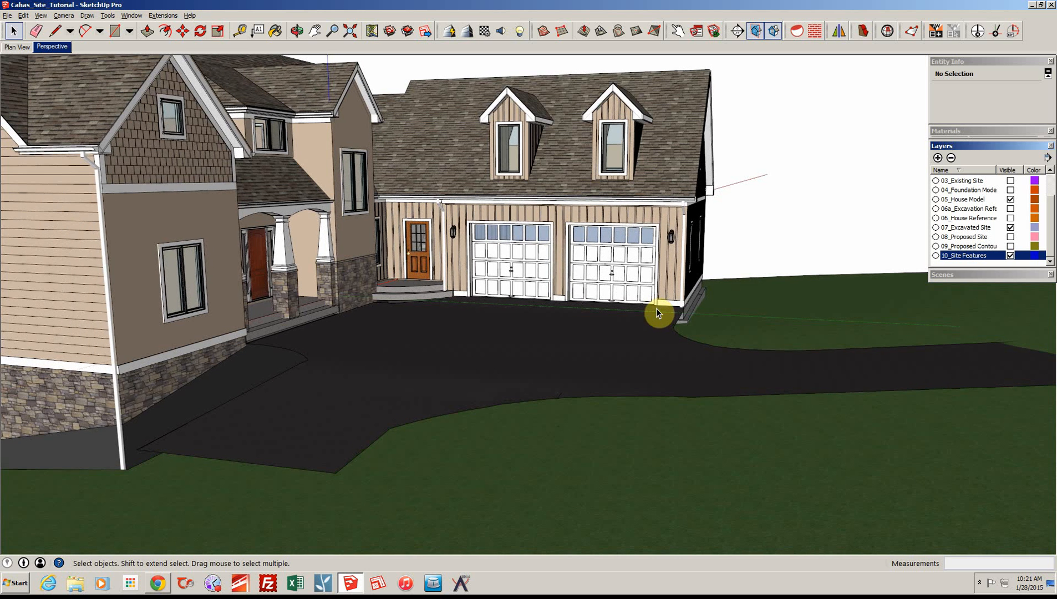
pyautogui.scroll(-1, 655, 311)
pyautogui.scroll(-1, 656, 310)
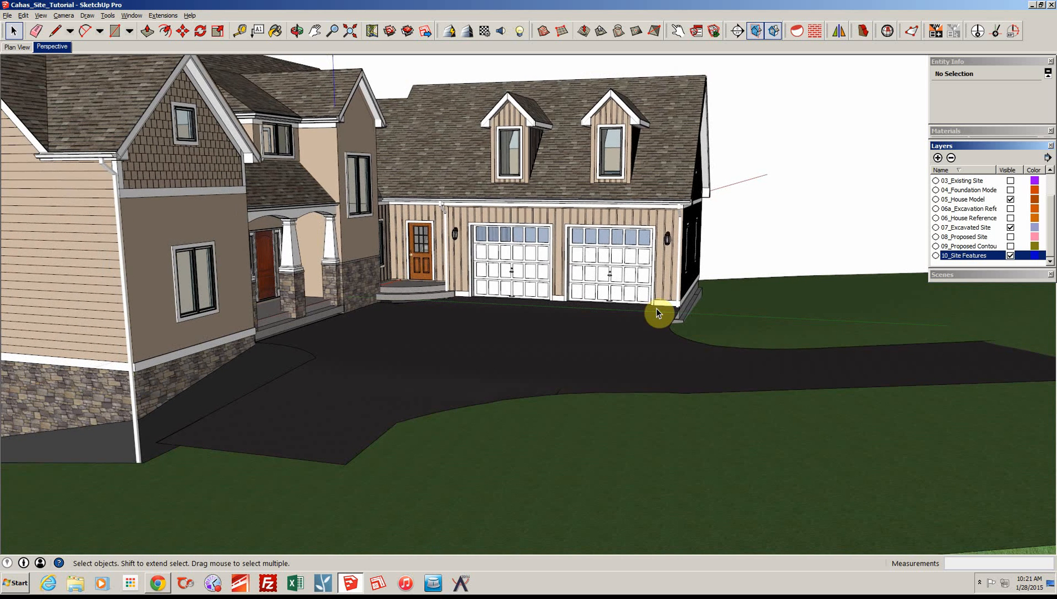
pyautogui.scroll(-1, 655, 310)
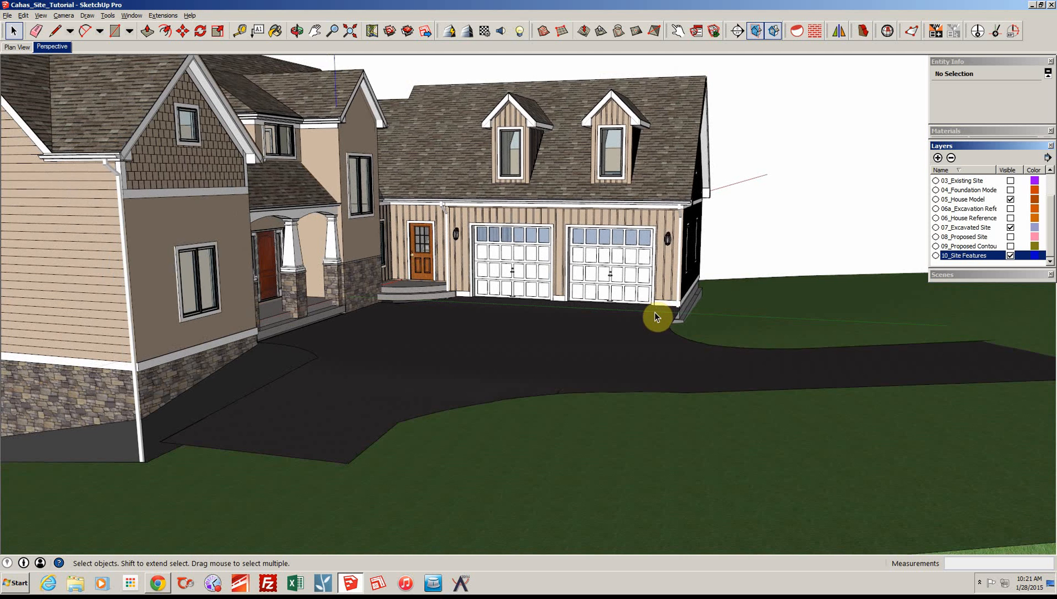
pyautogui.scroll(-1, 655, 313)
# Select the excavated site's solid group, viewed from the house's patio side
pyautogui.moveTo(605, 329); pyautogui.dragTo(695, 380, button='middle')
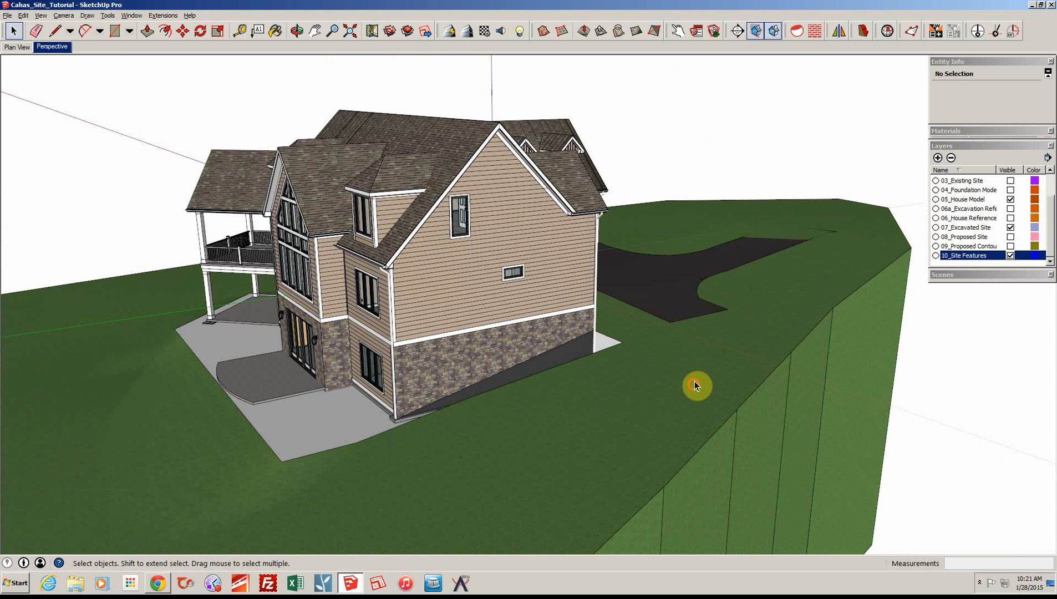
pyautogui.click(695, 381)
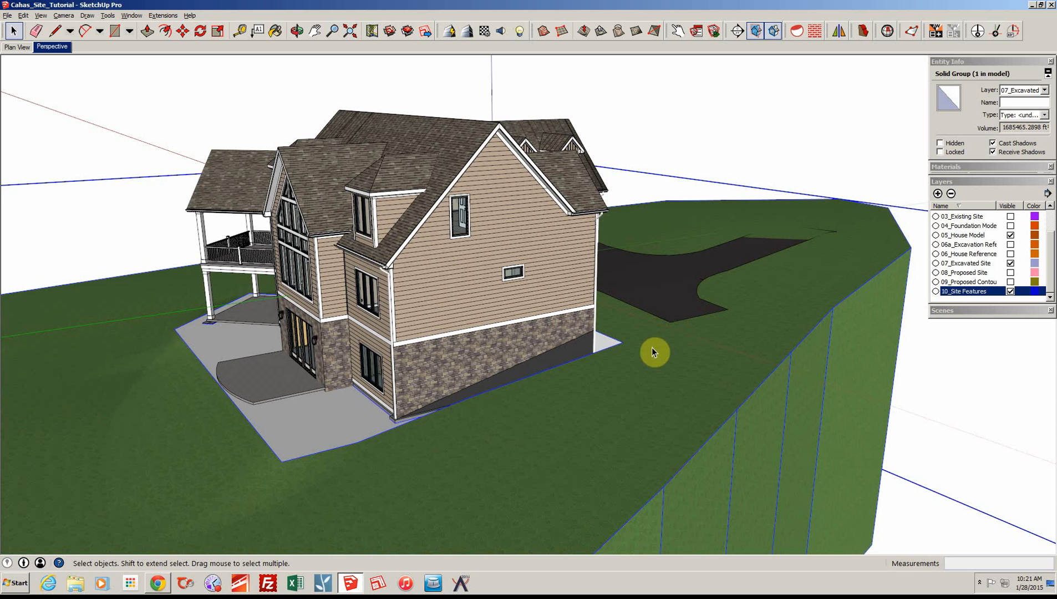
# Hide the 10_Site Features, 07_Excavated Site and 05_House Model layers and show the 08_Proposed Site layer
pyautogui.moveTo(554, 388); pyautogui.dragTo(966, 415, button='middle')
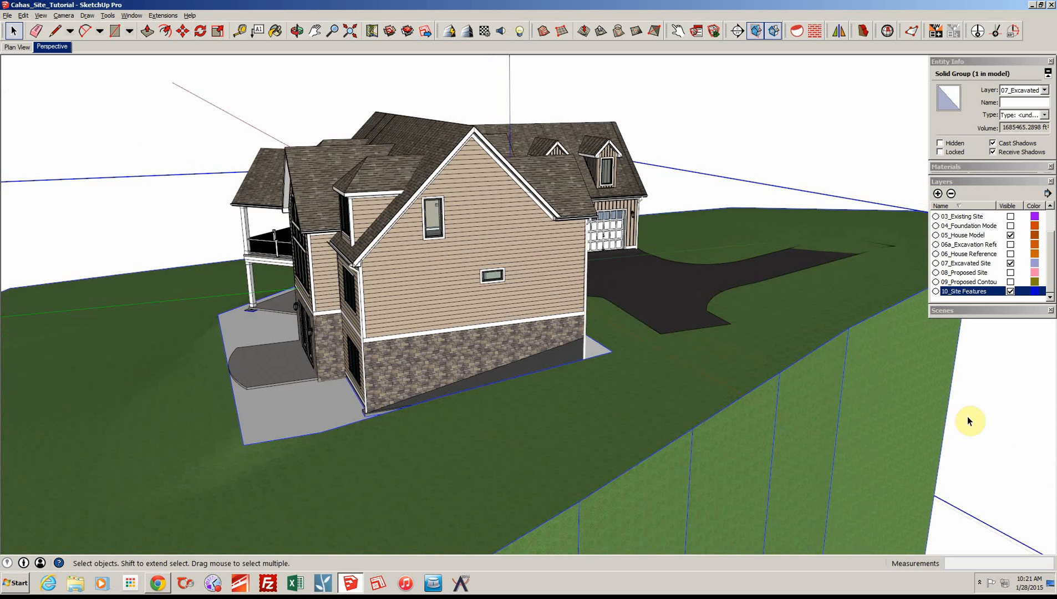
pyautogui.click(1011, 291)
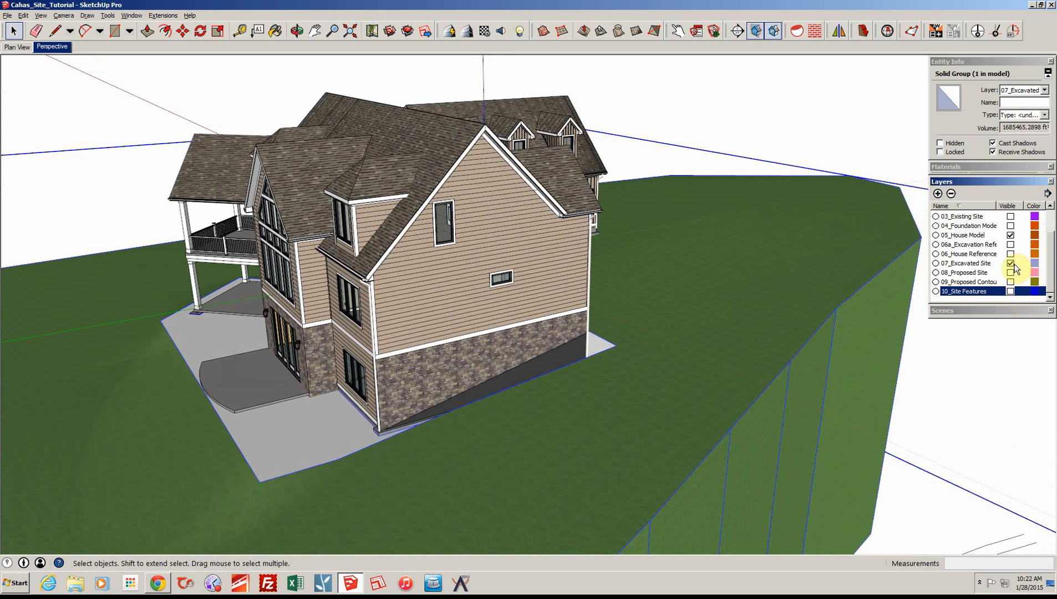
pyautogui.click(1011, 263)
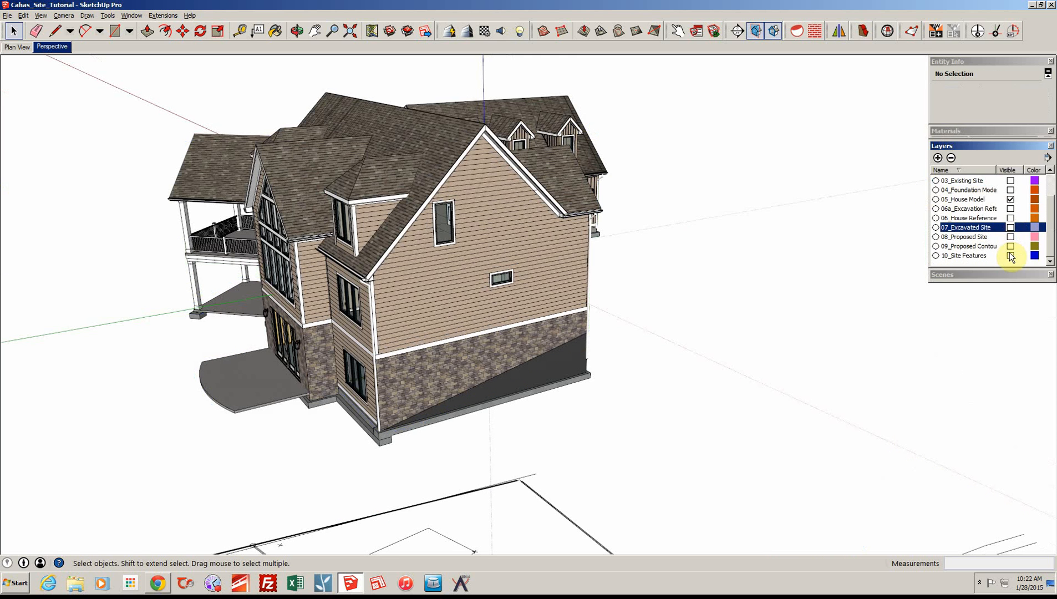
pyautogui.click(1010, 237)
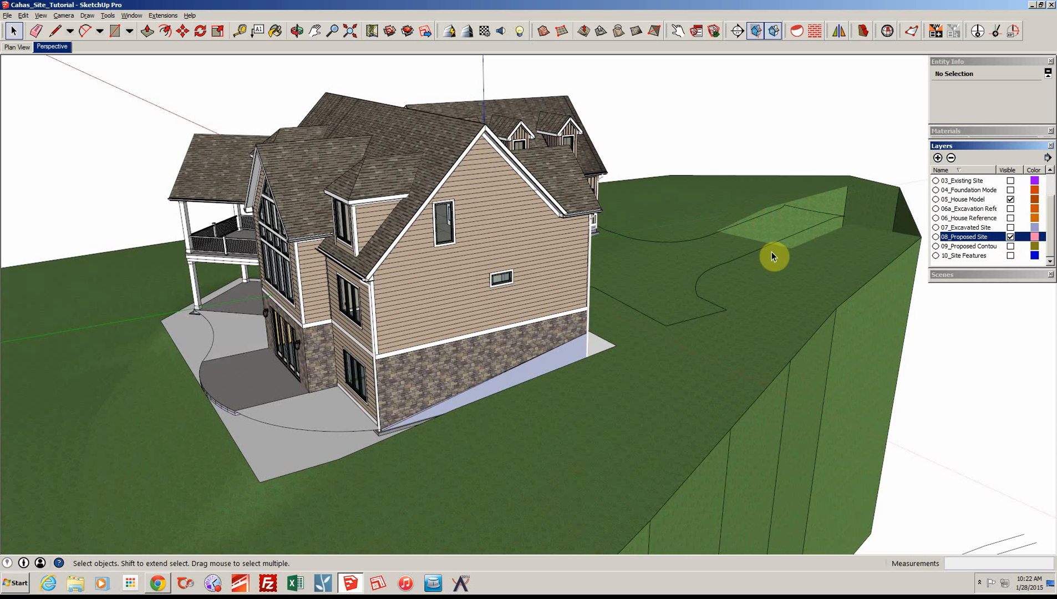
pyautogui.moveTo(772, 252); pyautogui.dragTo(431, 330, button='middle')
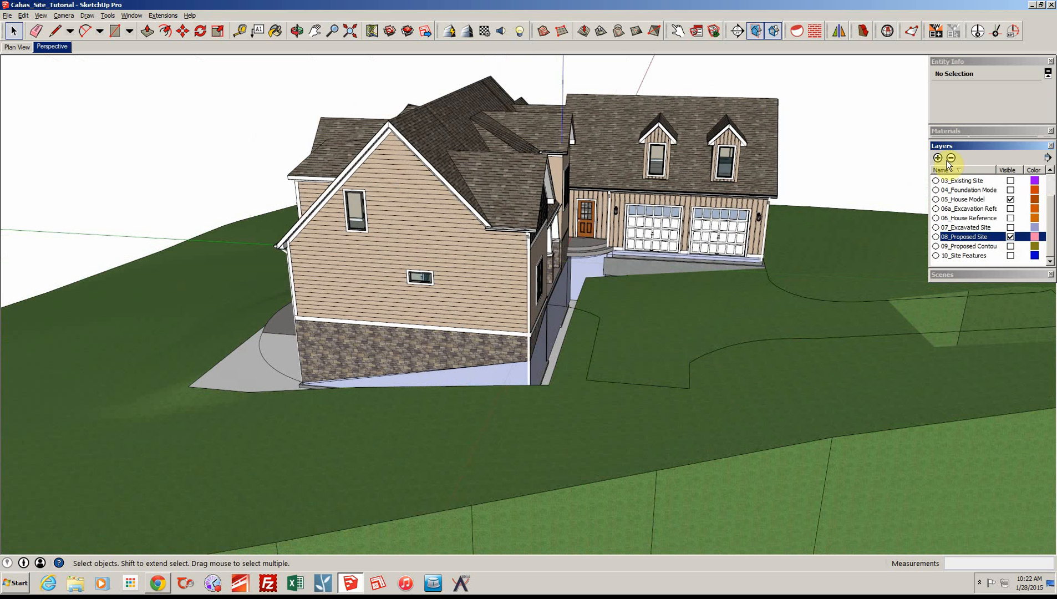
pyautogui.click(1011, 200)
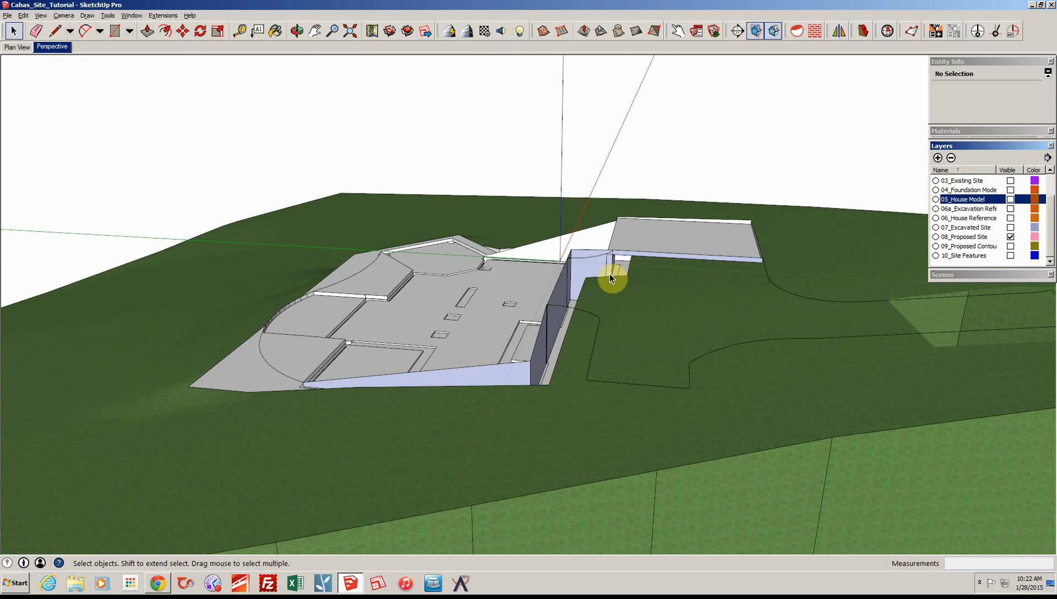
# Examine the proposed site's foundation walls, excavation floor, patio curve and driveway outline from several sides
pyautogui.moveTo(609, 273); pyautogui.dragTo(641, 397, button='middle')
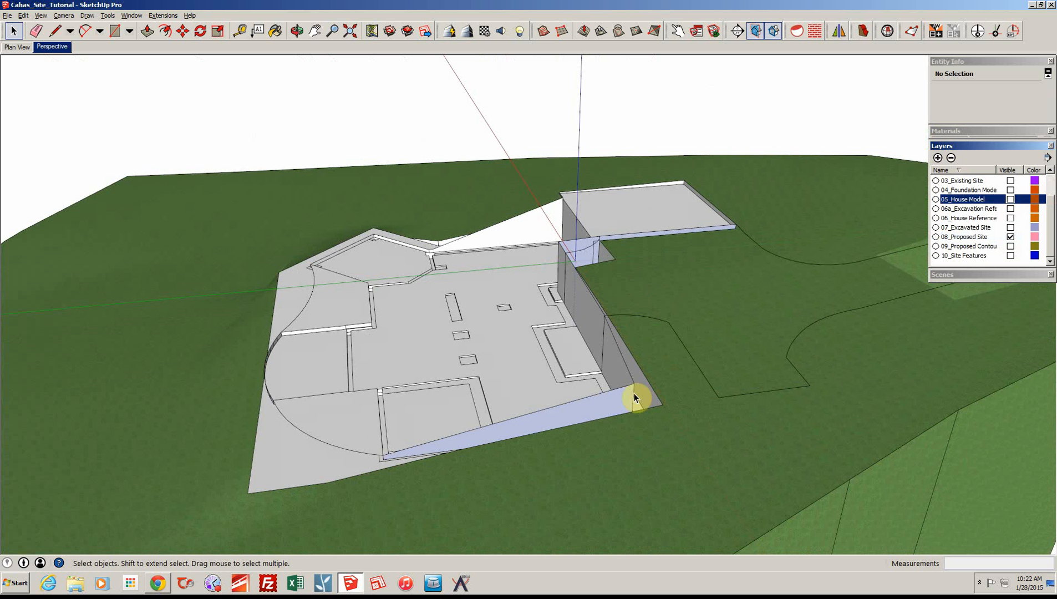
pyautogui.moveTo(634, 394); pyautogui.dragTo(640, 349, button='middle')
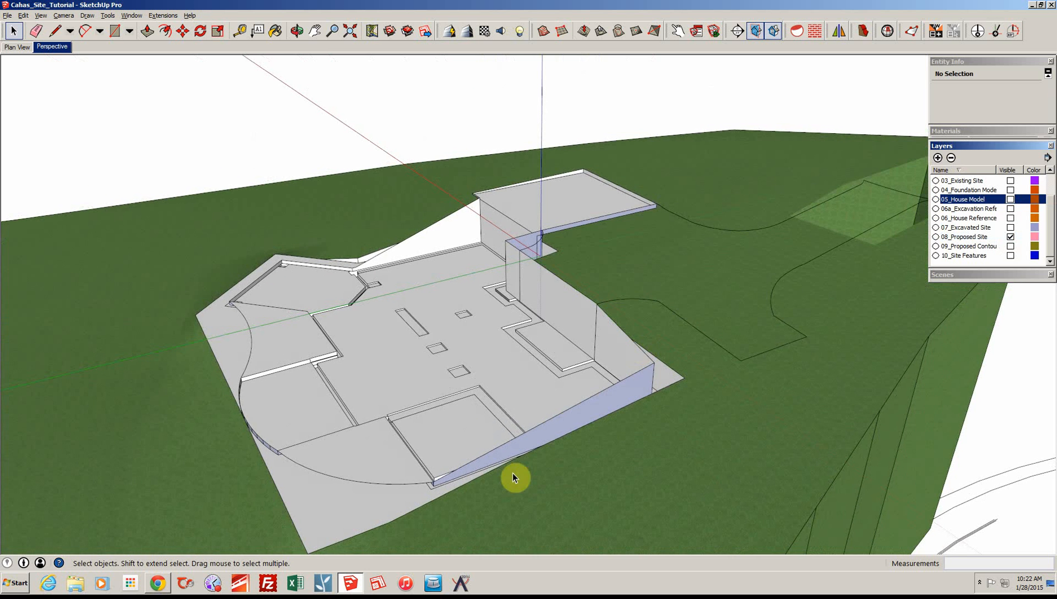
pyautogui.moveTo(513, 473); pyautogui.dragTo(627, 325, button='middle')
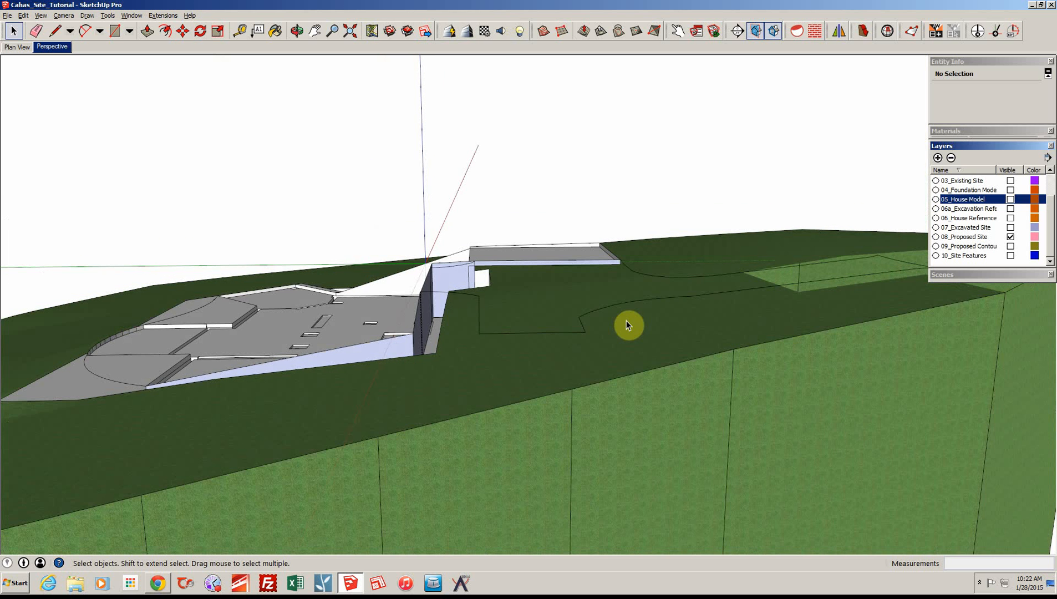
pyautogui.moveTo(492, 325); pyautogui.dragTo(471, 313, button='middle')
pyautogui.moveTo(703, 354); pyautogui.dragTo(488, 222, button='middle')
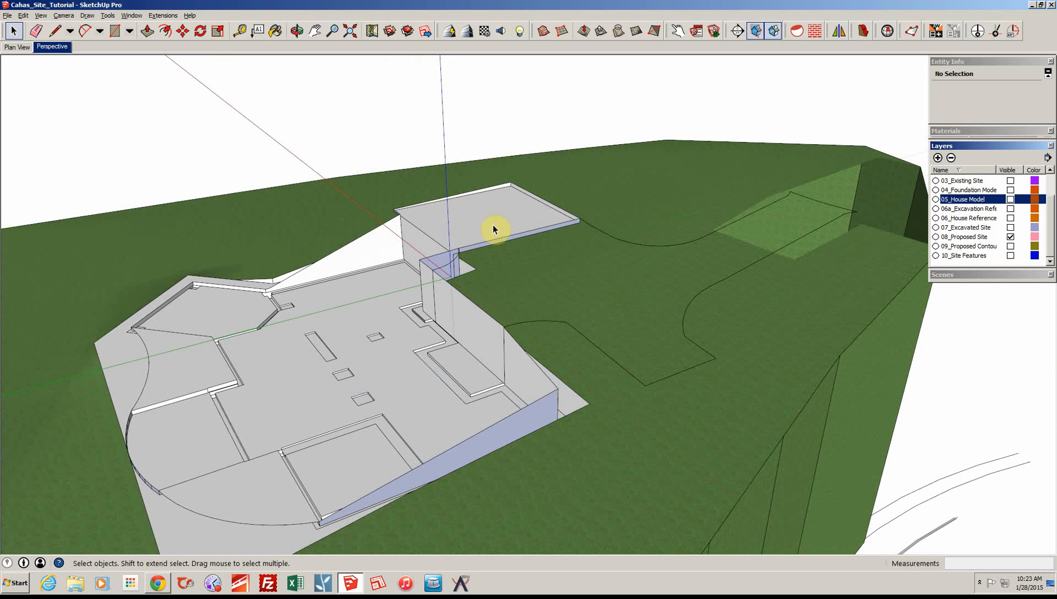
pyautogui.moveTo(494, 229); pyautogui.dragTo(498, 195, button='middle')
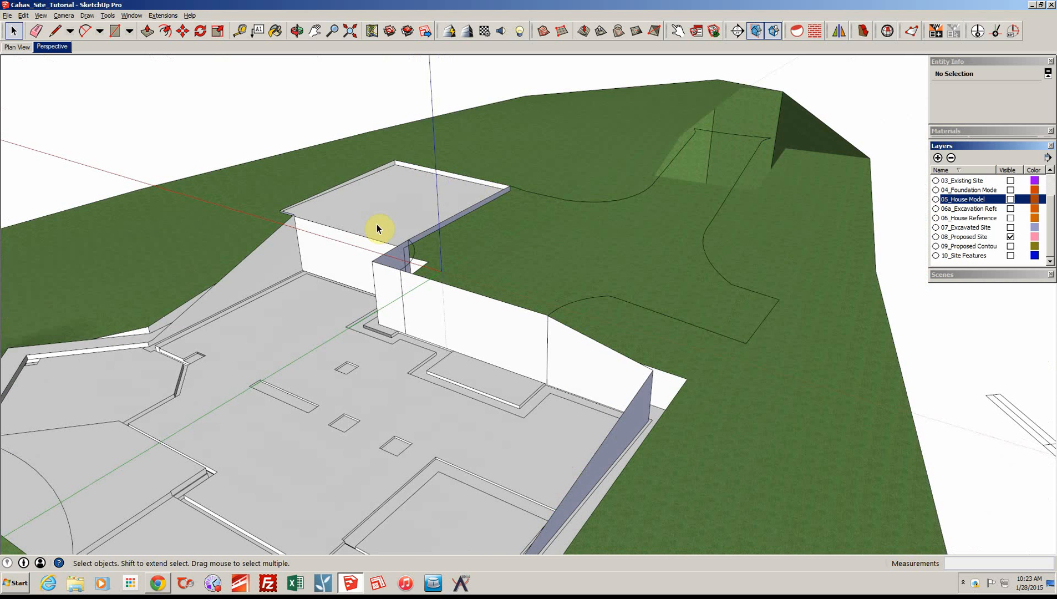
pyautogui.moveTo(376, 224); pyautogui.dragTo(423, 362, button='middle')
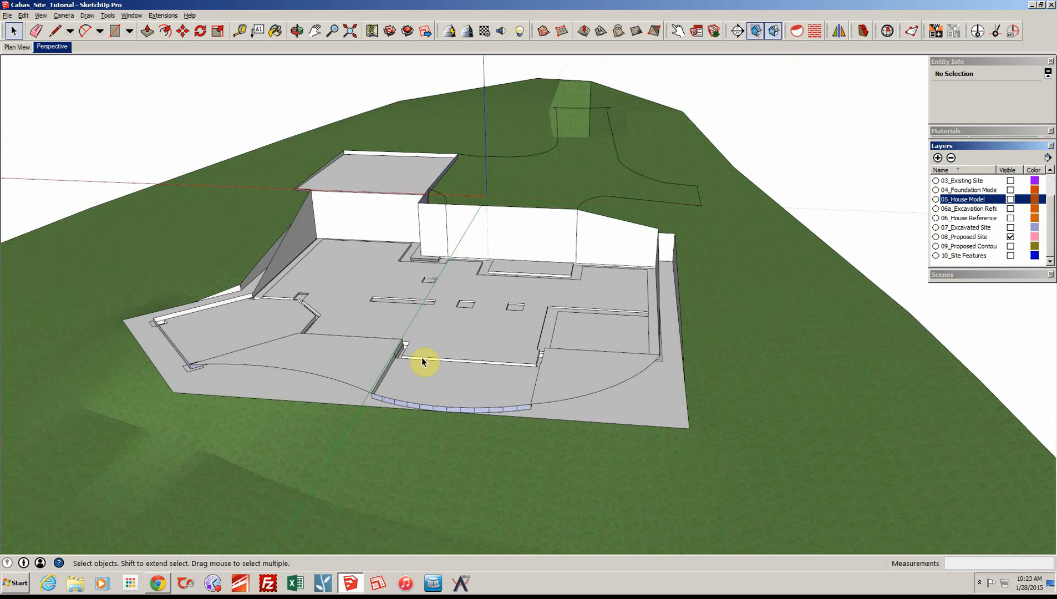
pyautogui.moveTo(596, 385); pyautogui.dragTo(312, 371, button='middle')
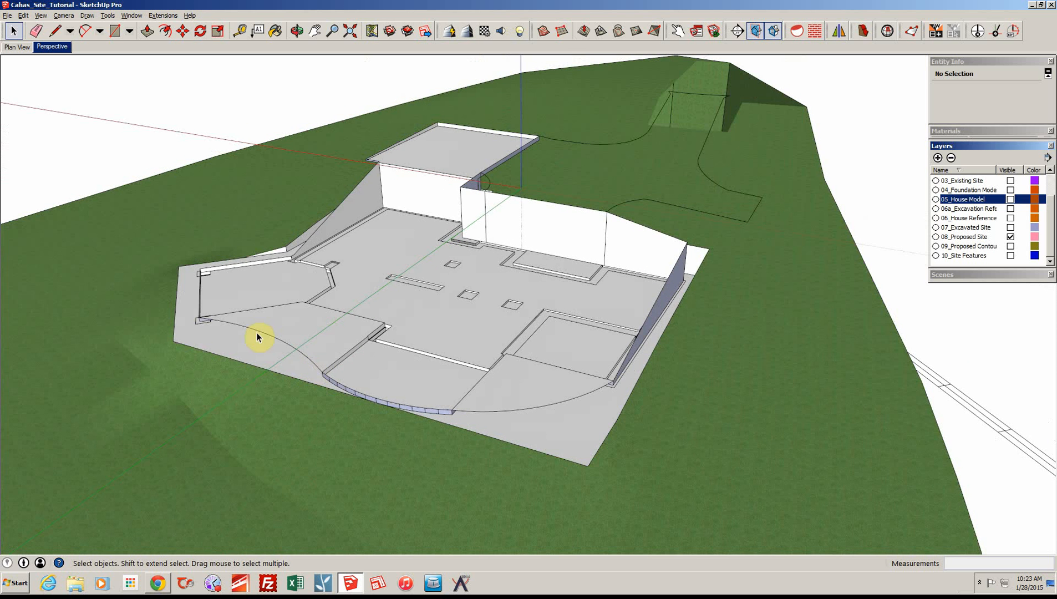
pyautogui.moveTo(210, 329); pyautogui.dragTo(311, 351, button='middle')
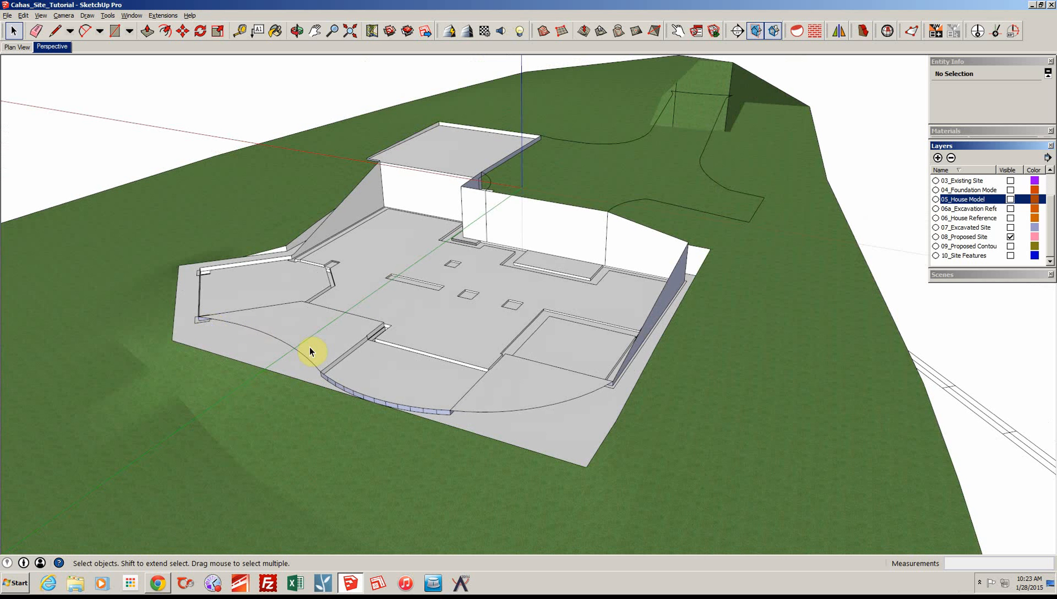
pyautogui.moveTo(506, 404); pyautogui.dragTo(564, 431, button='middle')
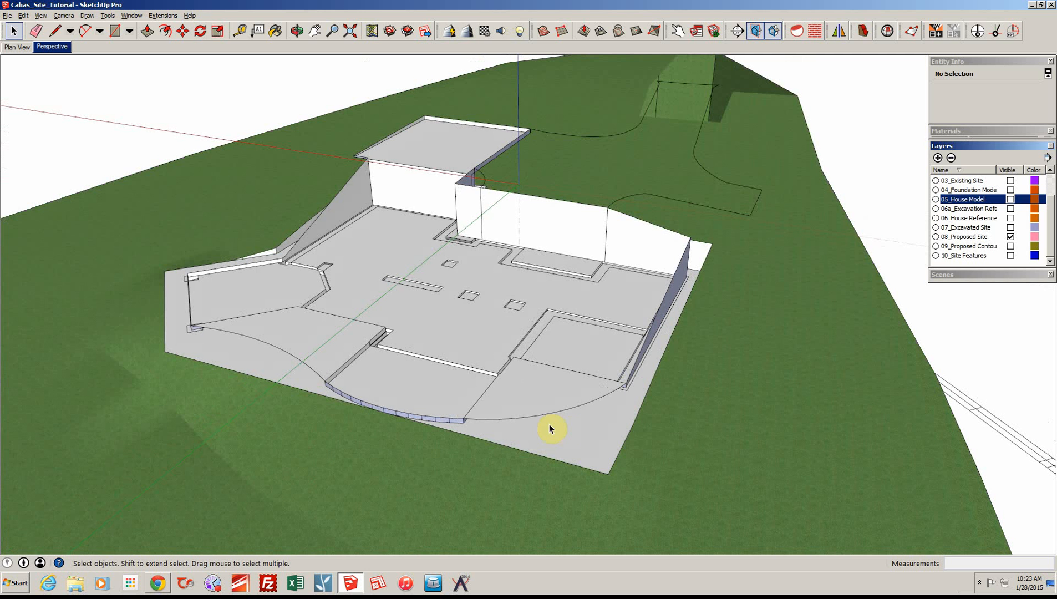
pyautogui.moveTo(659, 428)
pyautogui.mouseDown(button='middle')
pyautogui.moveTo(672, 429)
pyautogui.moveTo(662, 456)
pyautogui.moveTo(661, 445)
pyautogui.mouseUp(button='middle')
pyautogui.moveTo(314, 322); pyautogui.dragTo(314, 331, button='middle')
# Turn on hidden geometry so the terrain's triangulated mesh edges are displayed around the excavation
pyautogui.click(37, 15)
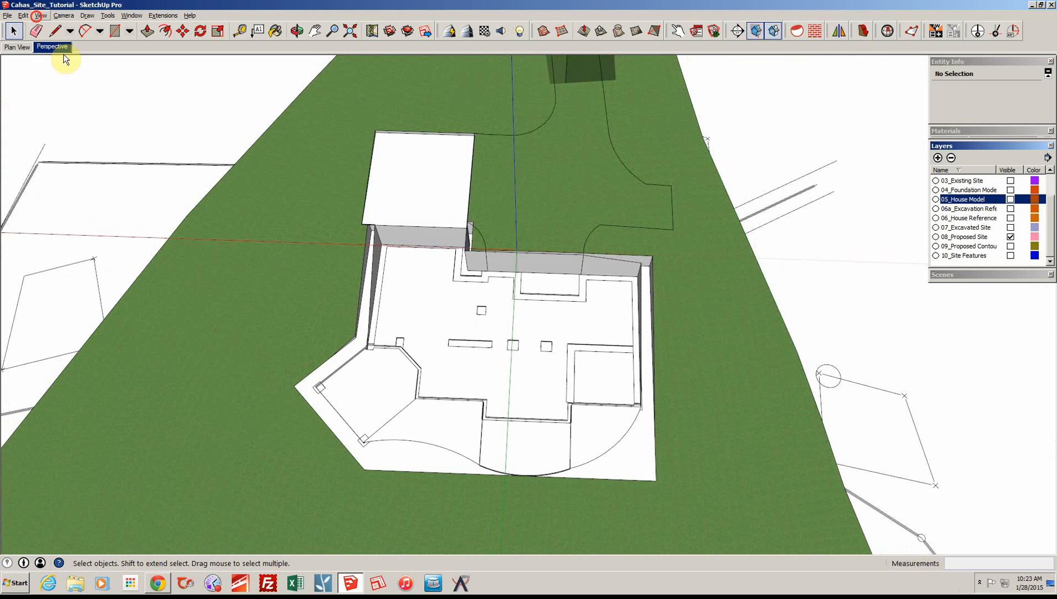
pyautogui.click(63, 50)
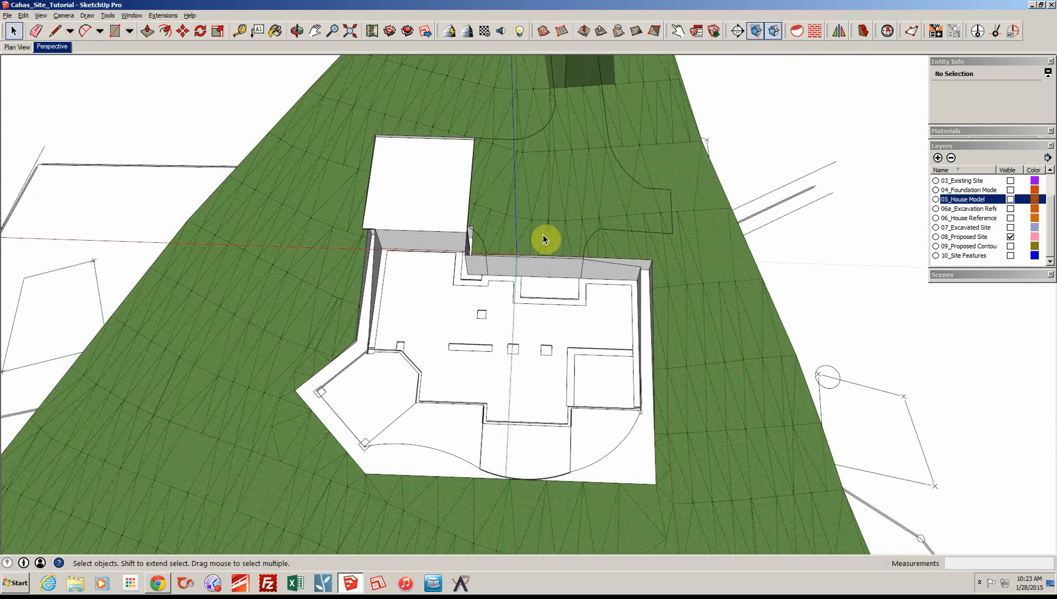
pyautogui.moveTo(543, 234); pyautogui.dragTo(383, 206, button='middle')
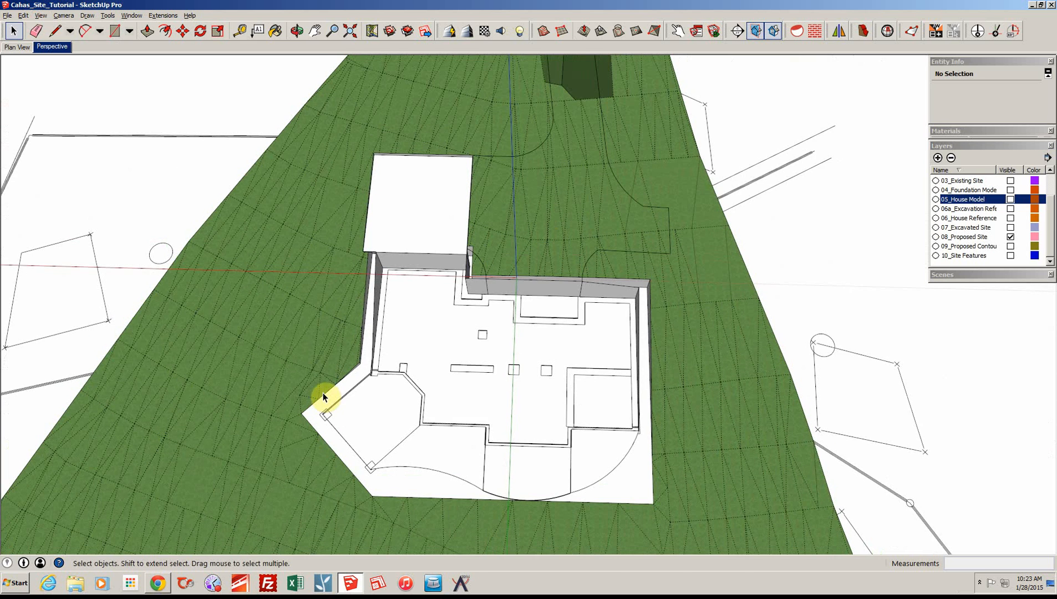
pyautogui.moveTo(323, 396); pyautogui.dragTo(738, 270, button='middle')
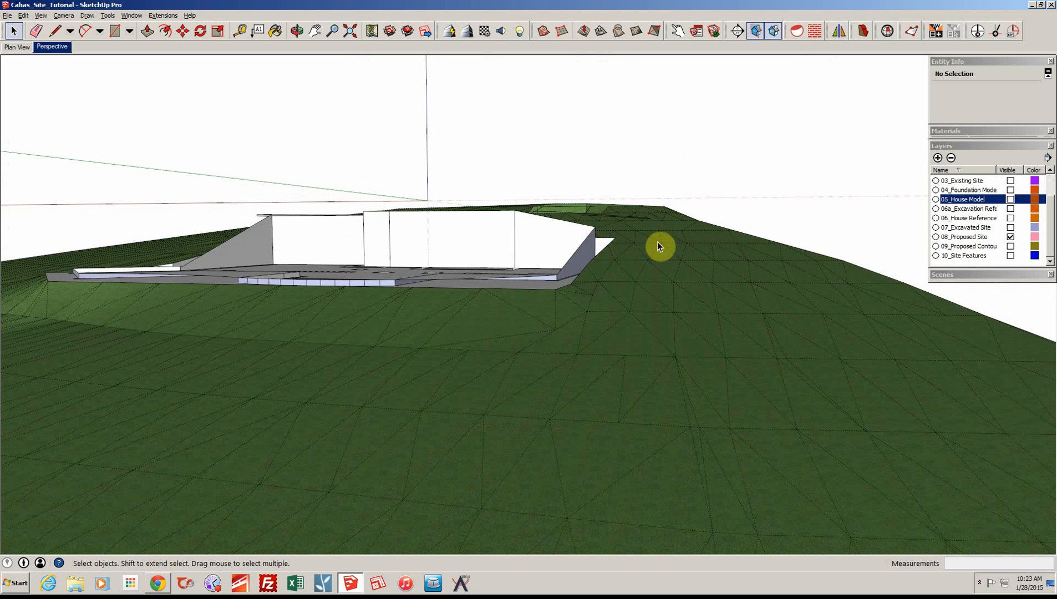
pyautogui.moveTo(631, 309); pyautogui.dragTo(588, 314, button='middle')
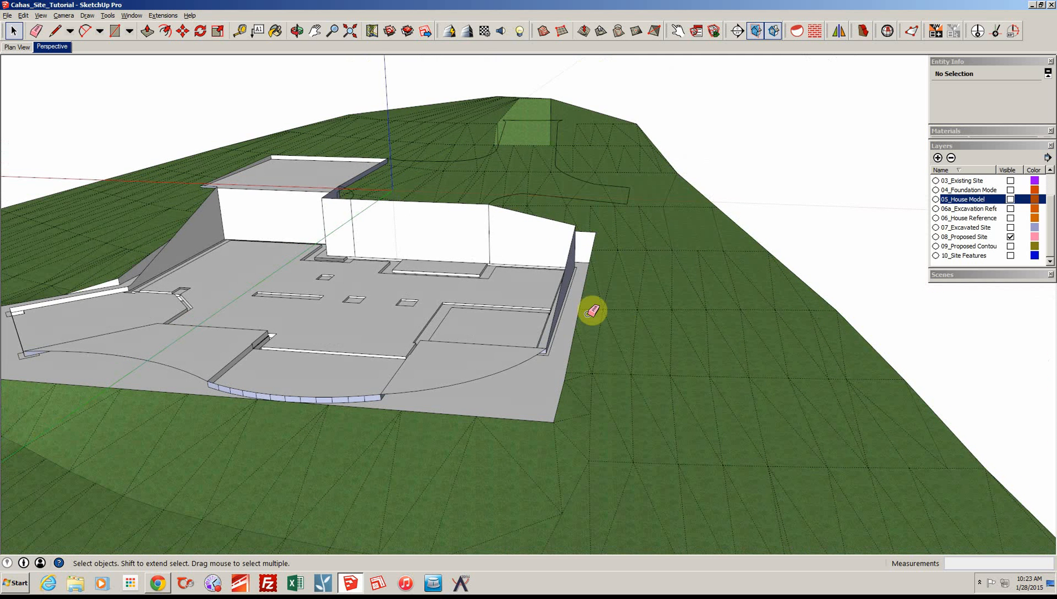
pyautogui.press('e')
pyautogui.moveTo(579, 310); pyautogui.dragTo(620, 313)
pyautogui.hotkey('ctrl', 'z')
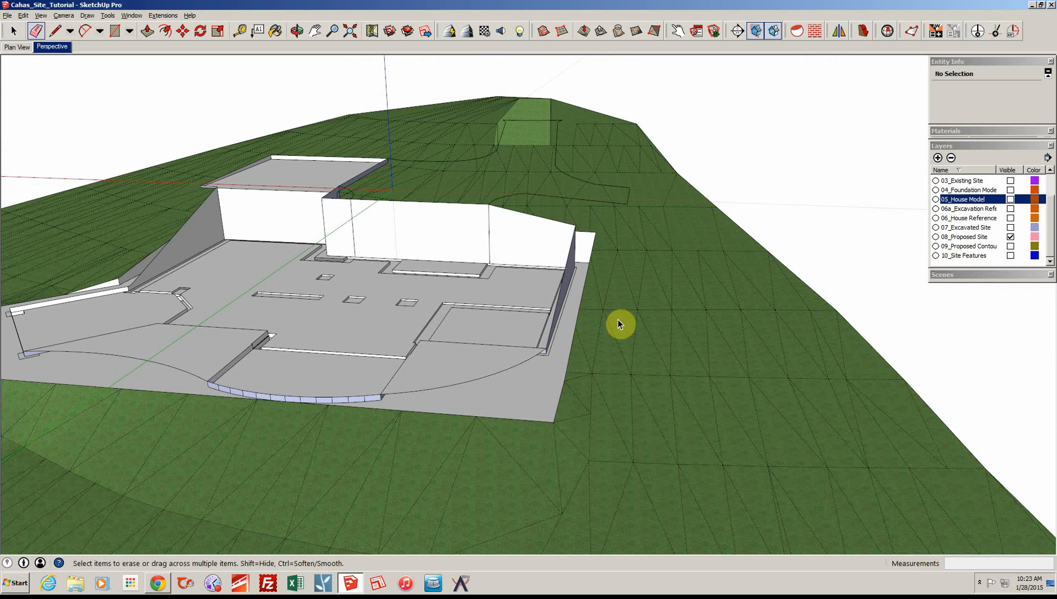
# Open the proposed site group for editing
pyautogui.press('space')
pyautogui.click(646, 325)
pyautogui.doubleClick(646, 325)
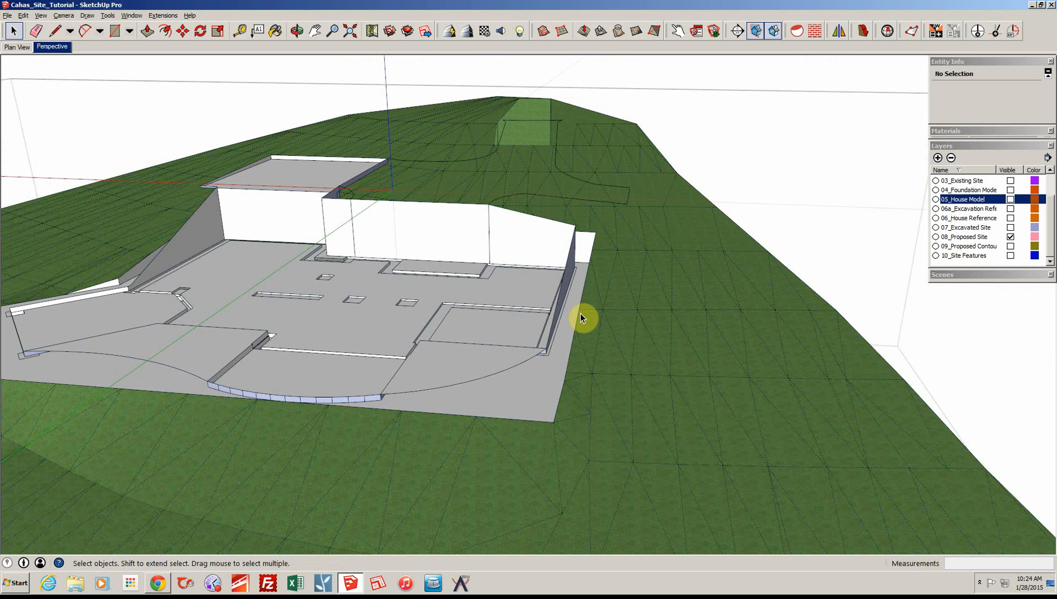
# Erase the terrain edges bordering the excavation along the side beside the sloping foundation wall
pyautogui.press('e')
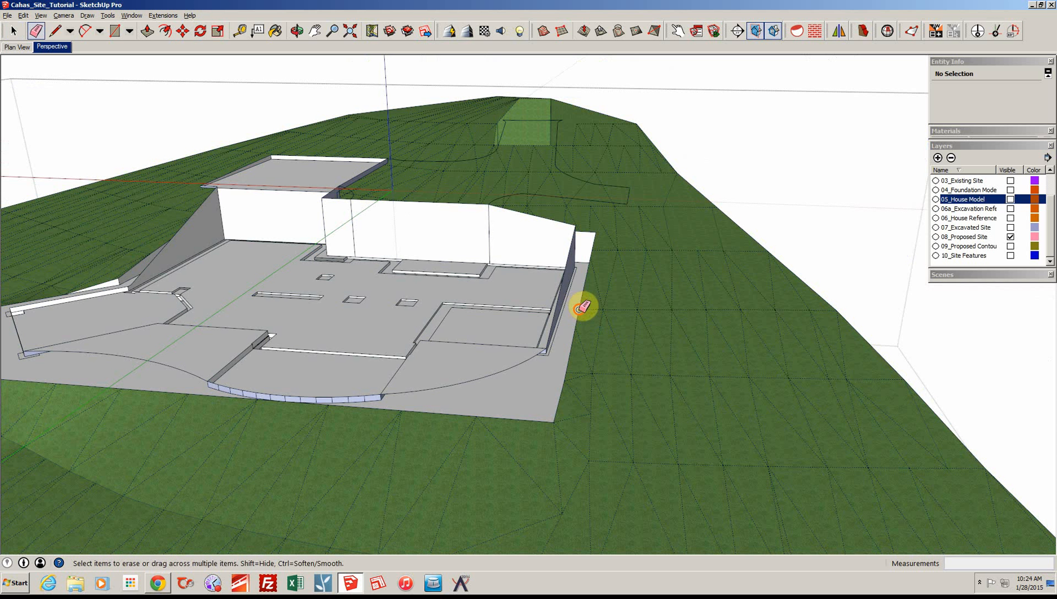
pyautogui.moveTo(579, 309); pyautogui.dragTo(604, 308)
pyautogui.click(605, 306)
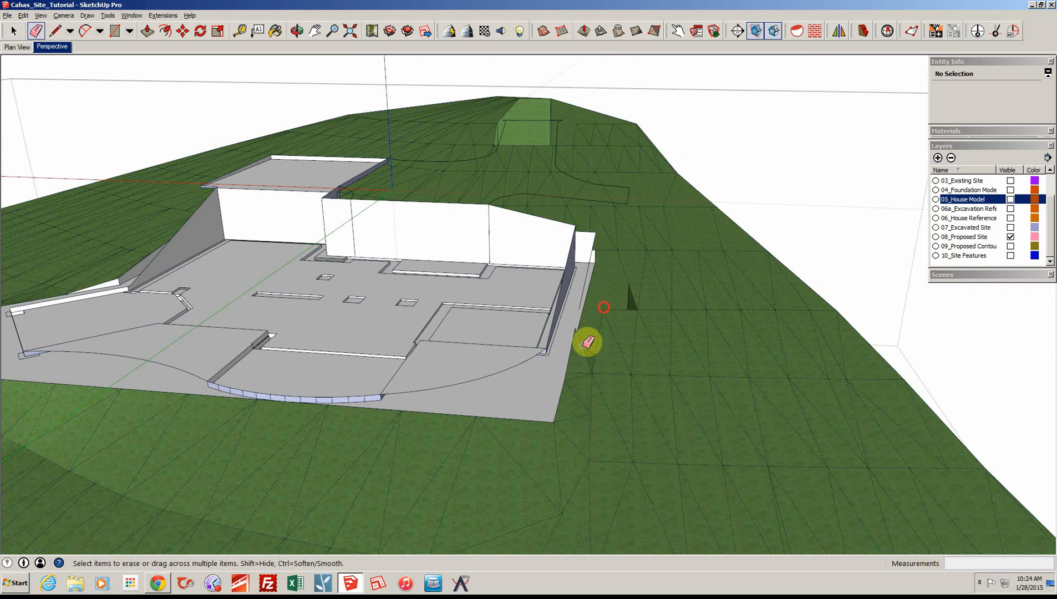
pyautogui.moveTo(588, 342); pyautogui.dragTo(546, 332, button='middle')
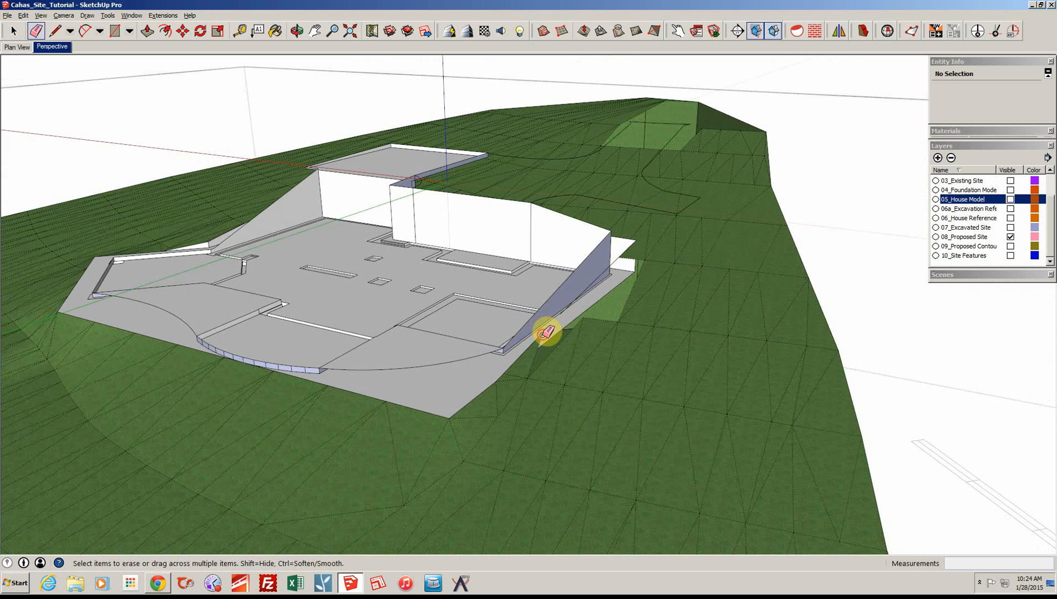
pyautogui.click(542, 333)
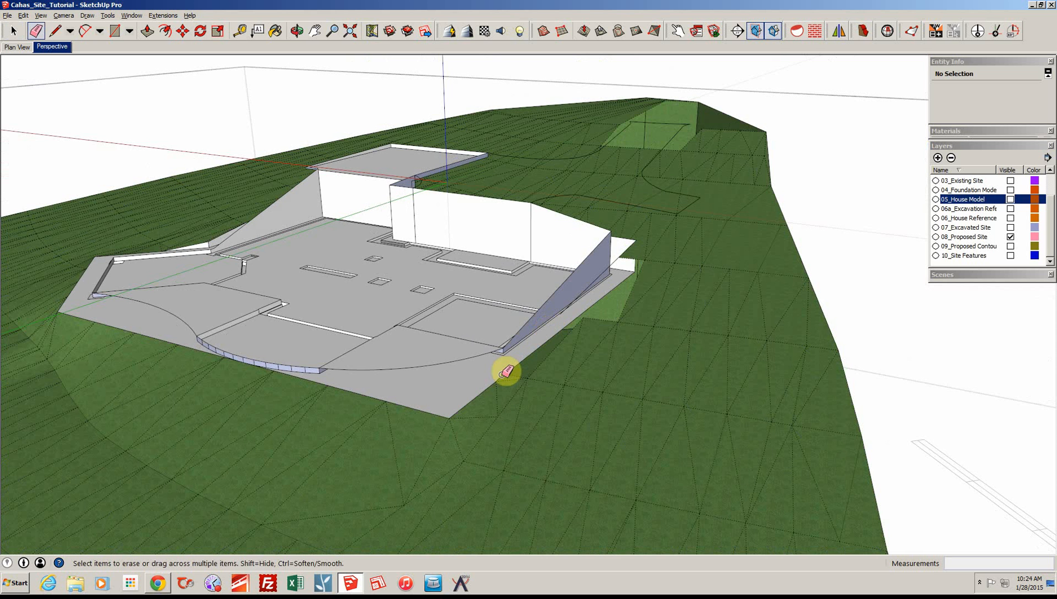
pyautogui.click(502, 380)
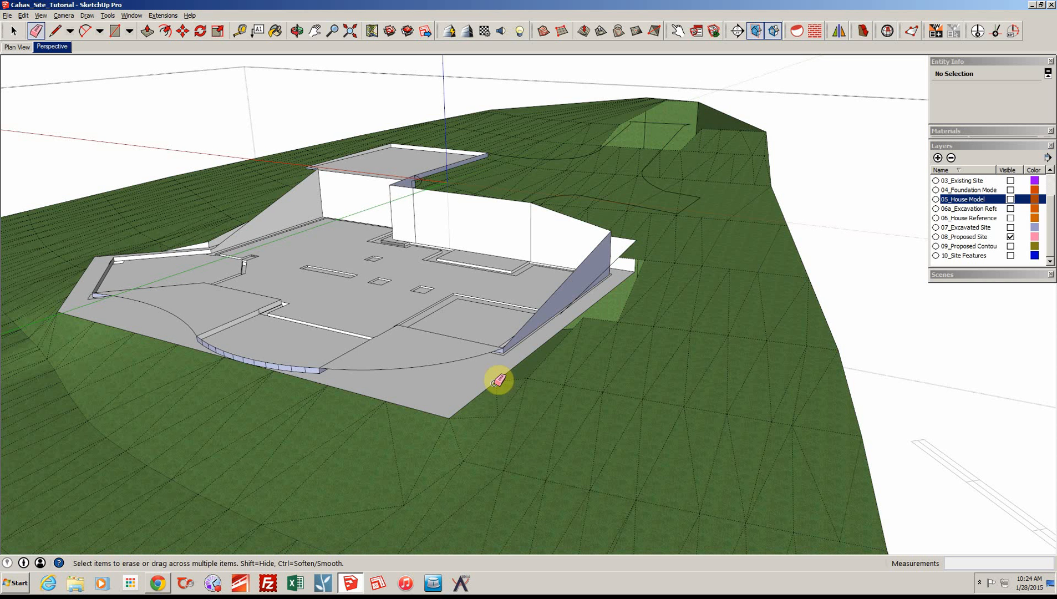
pyautogui.click(495, 383)
# Erase the excavation edges and adjoining mesh lines around the outer corner of the sloping foundation wall
pyautogui.moveTo(502, 380); pyautogui.dragTo(592, 414, button='middle')
pyautogui.moveTo(584, 420); pyautogui.dragTo(589, 436)
pyautogui.moveTo(590, 436); pyautogui.dragTo(620, 364, button='middle')
pyautogui.click(616, 366)
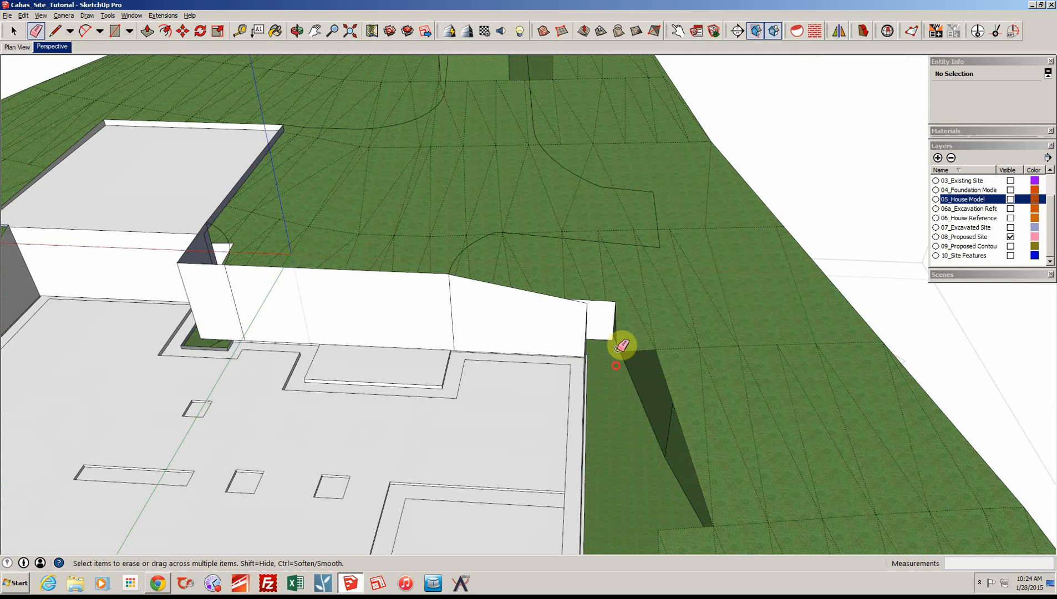
pyautogui.click(618, 348)
pyautogui.moveTo(668, 376); pyautogui.dragTo(610, 308, button='middle')
pyautogui.moveTo(605, 310); pyautogui.dragTo(598, 310)
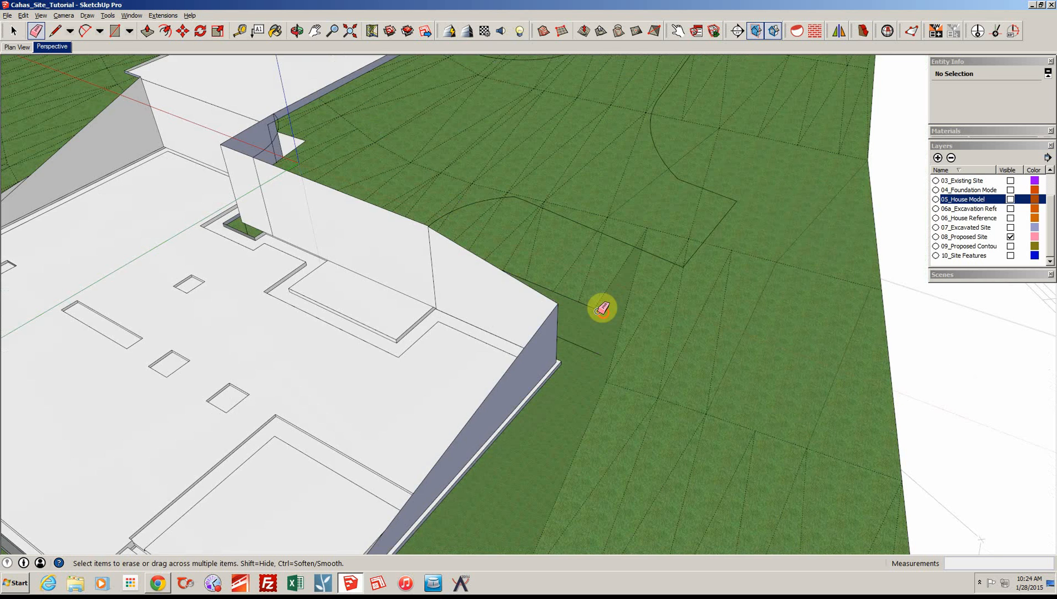
# Erase the terrain mesh edges between the foundation wall's corner and the driveway's parking turnaround outline
pyautogui.moveTo(600, 310); pyautogui.dragTo(575, 341, button='middle')
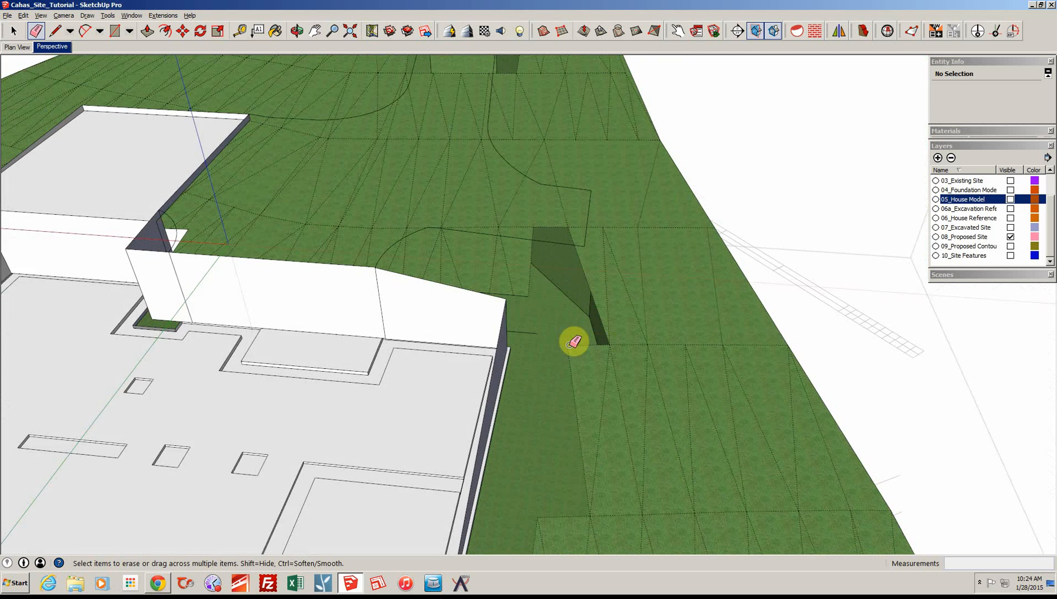
pyautogui.click(567, 347)
pyautogui.moveTo(598, 300); pyautogui.dragTo(535, 300, button='middle')
pyautogui.click(625, 211)
pyautogui.click(531, 301)
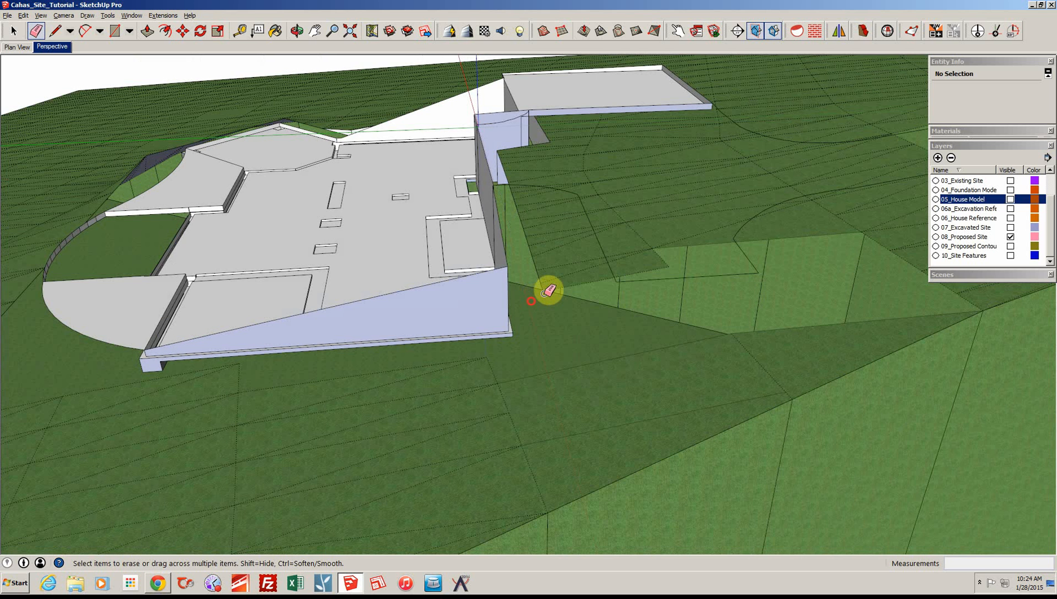
# Erase the terrain mesh edges above the parking turnaround outline, working up the slope to the raised slab
pyautogui.moveTo(541, 283)
pyautogui.mouseDown(button='middle')
pyautogui.moveTo(670, 284)
pyautogui.moveTo(674, 310)
pyautogui.mouseUp(button='middle')
pyautogui.click(671, 312)
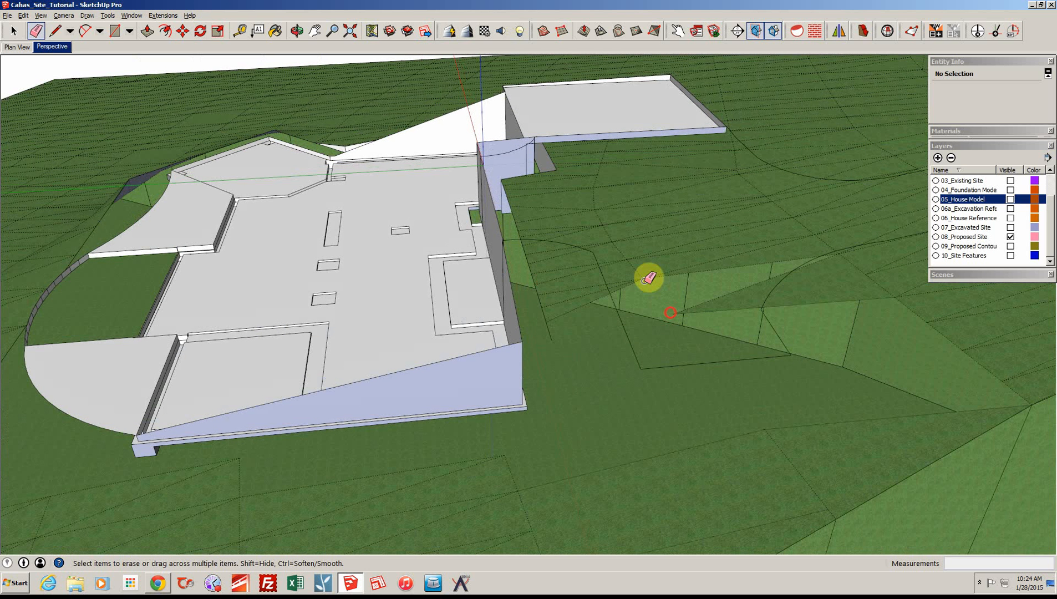
pyautogui.click(642, 278)
pyautogui.click(626, 258)
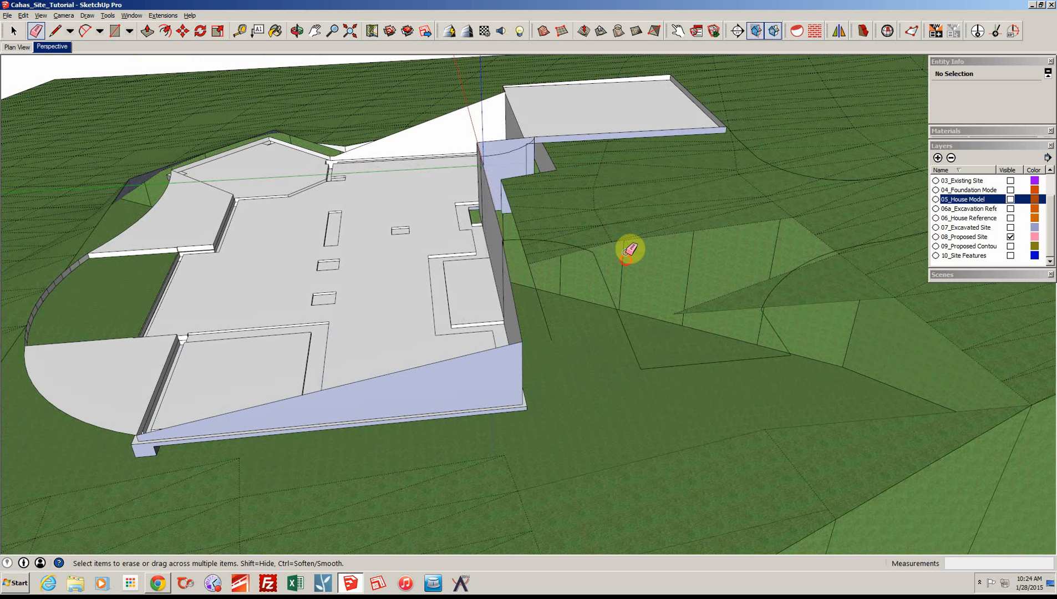
pyautogui.click(606, 237)
pyautogui.click(600, 219)
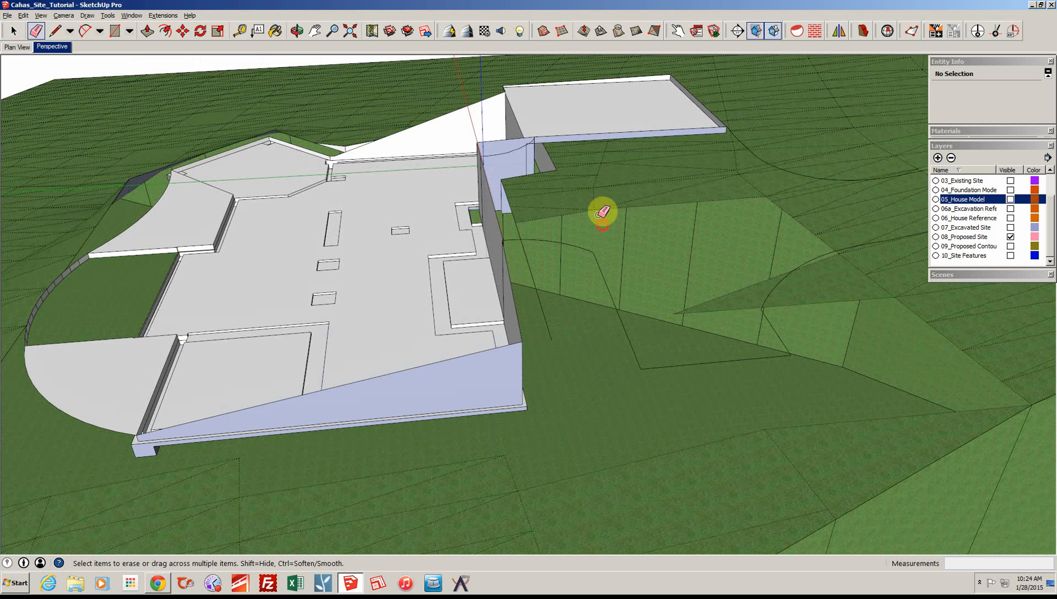
pyautogui.click(595, 208)
pyautogui.click(593, 188)
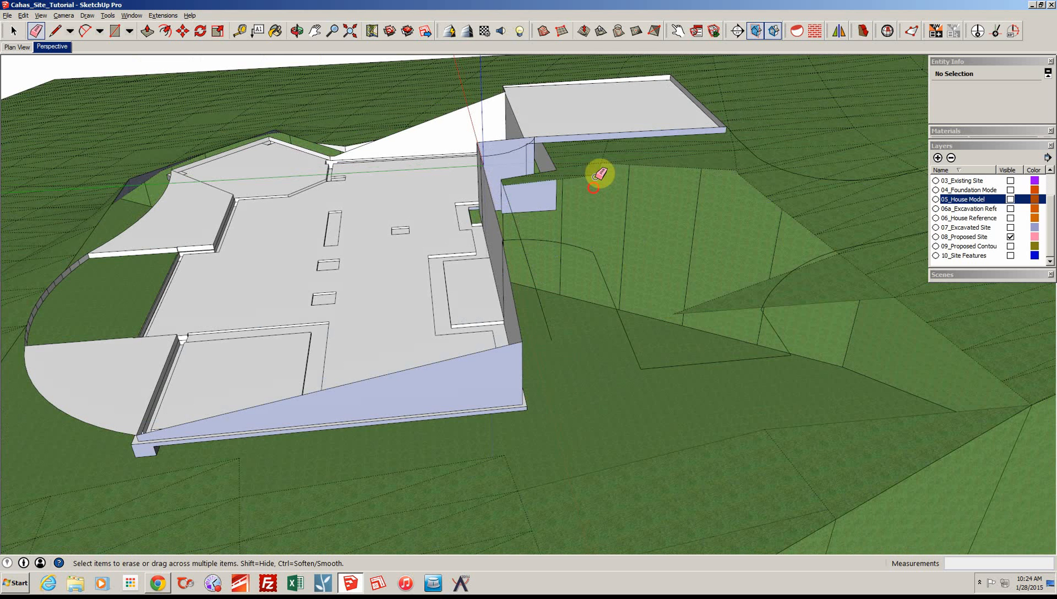
pyautogui.click(597, 164)
# Erase the leftover mesh lines running beside the long foundation wall, from the turnaround outline up to the recess below the raised slab
pyautogui.moveTo(597, 161); pyautogui.dragTo(506, 310, button='middle')
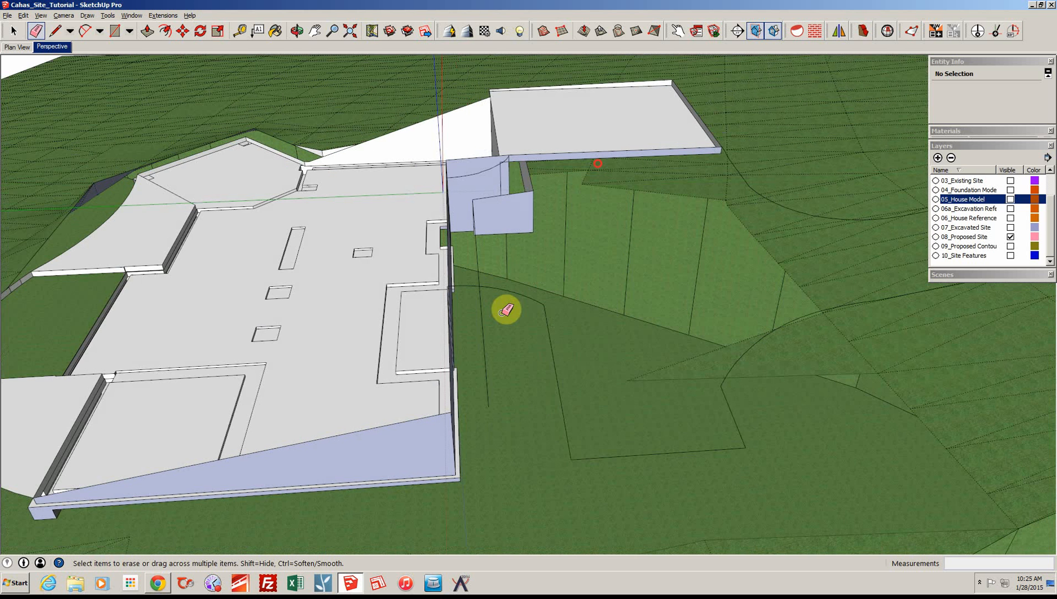
pyautogui.moveTo(505, 310); pyautogui.dragTo(486, 328)
pyautogui.moveTo(486, 327); pyautogui.dragTo(377, 300, button='middle')
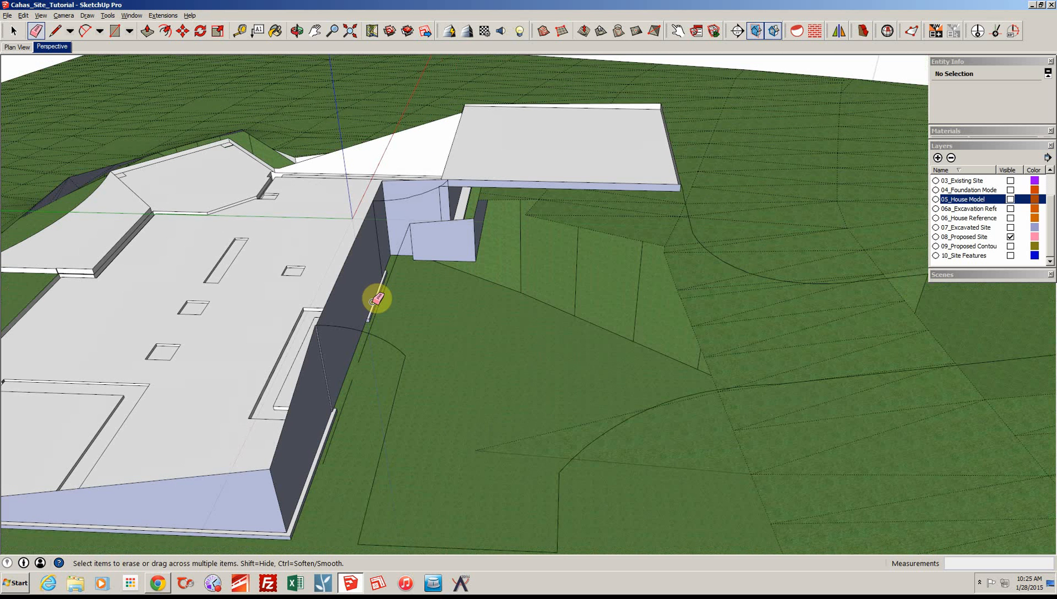
pyautogui.moveTo(358, 381)
pyautogui.mouseDown()
pyautogui.moveTo(327, 425)
pyautogui.moveTo(339, 423)
pyautogui.mouseUp()
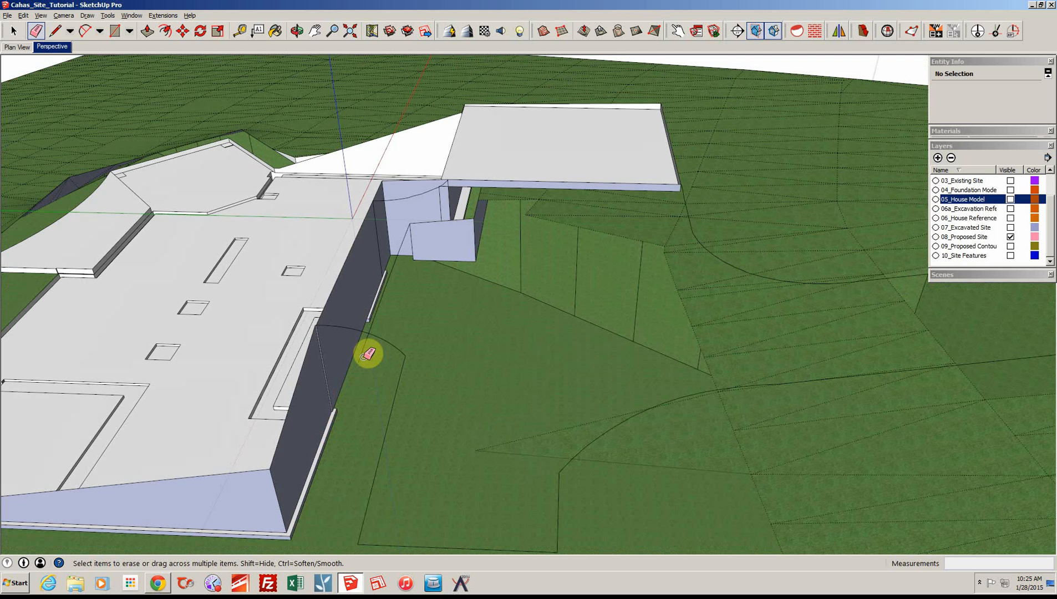
pyautogui.moveTo(364, 354); pyautogui.dragTo(366, 337)
pyautogui.keyDown('shift'); pyautogui.moveTo(364, 337); pyautogui.dragTo(360, 416, button='middle'); pyautogui.keyUp('shift')
pyautogui.click(353, 416)
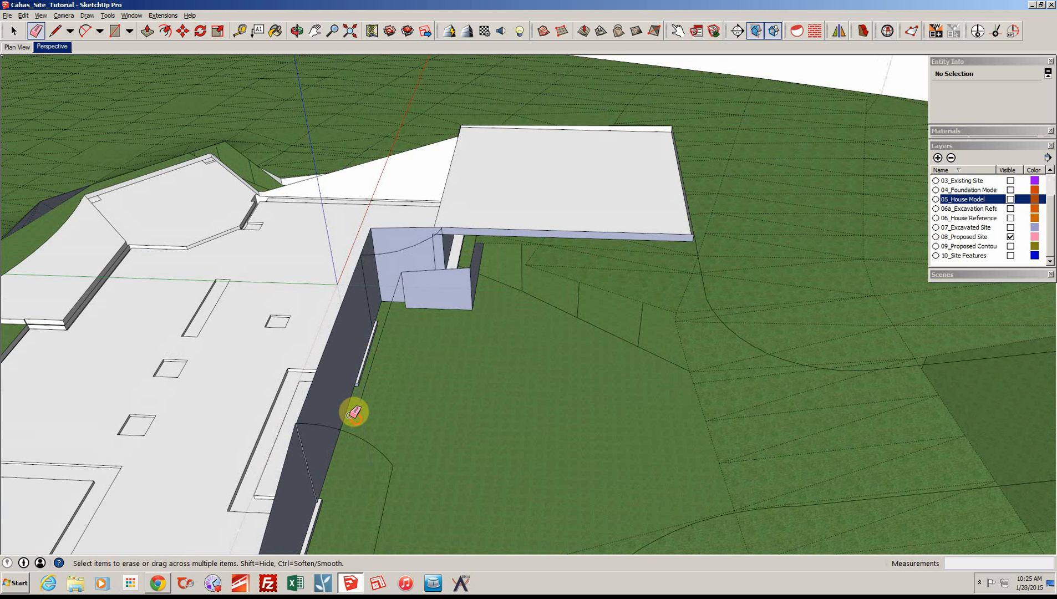
pyautogui.click(369, 376)
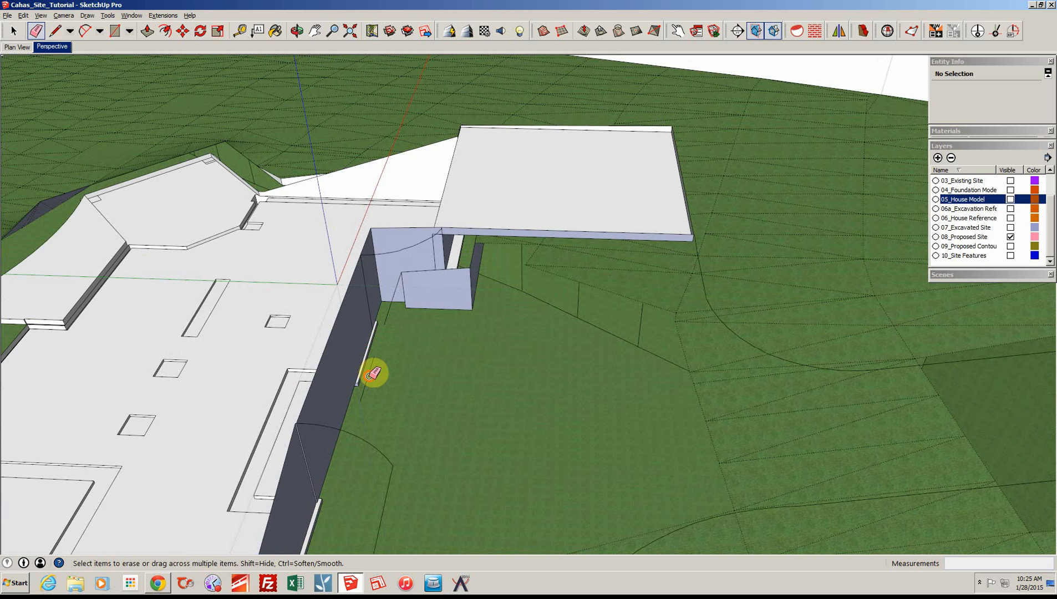
pyautogui.click(364, 391)
pyautogui.click(372, 363)
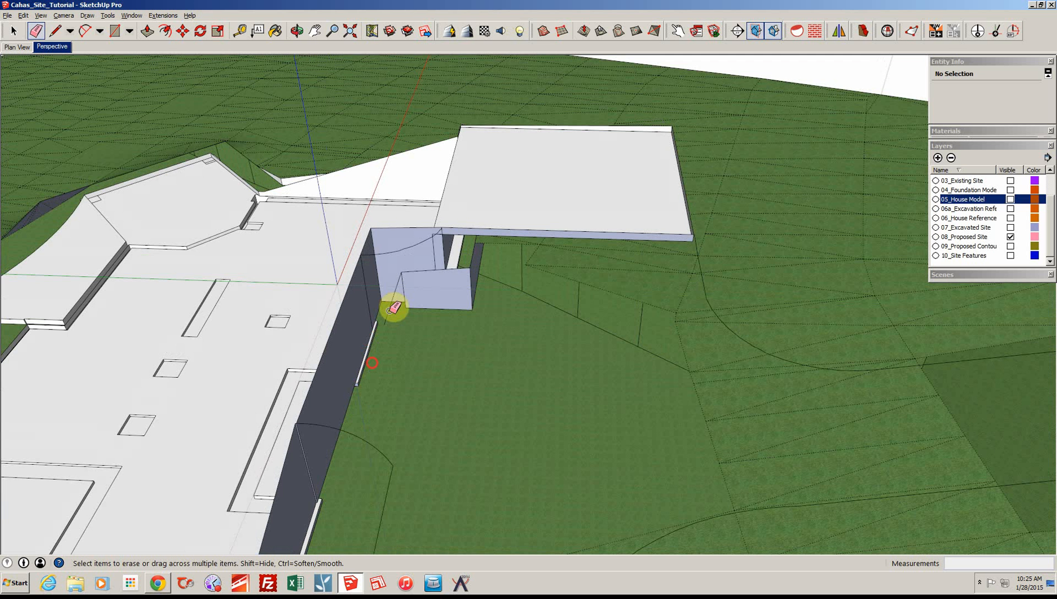
pyautogui.click(389, 310)
pyautogui.click(392, 295)
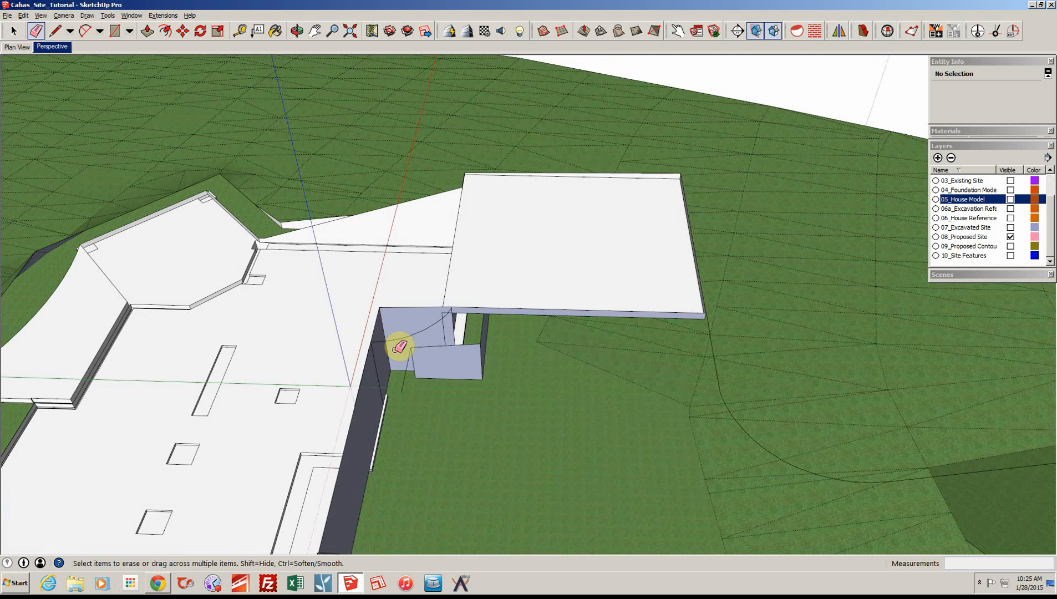
# Erase the stray excavation edges and small leftover faces in front of the wall recess beside the raised slab
pyautogui.moveTo(398, 348); pyautogui.dragTo(423, 397, button='middle')
pyautogui.click(426, 397)
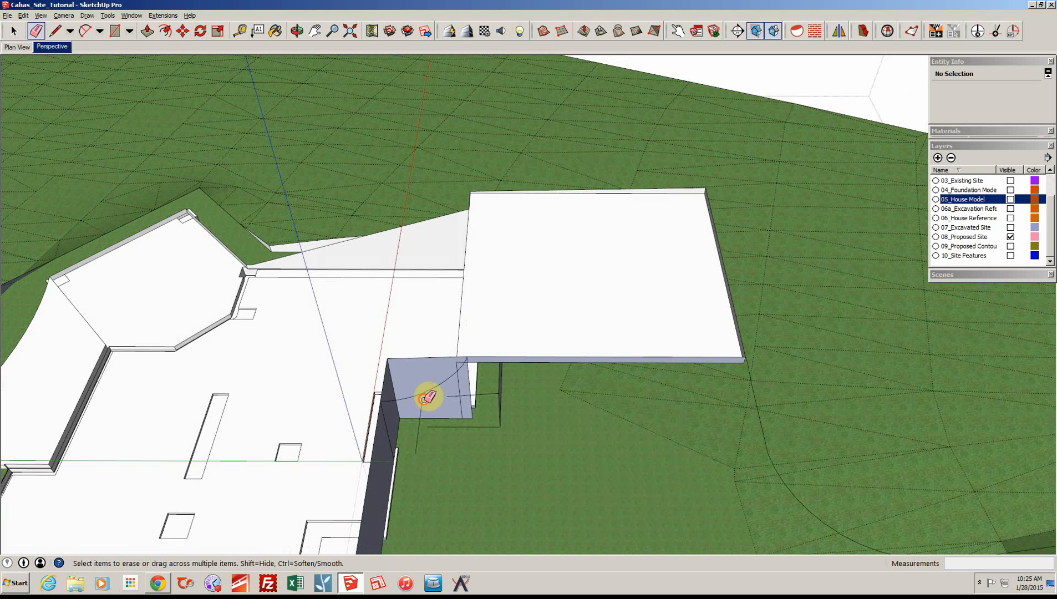
pyautogui.click(420, 423)
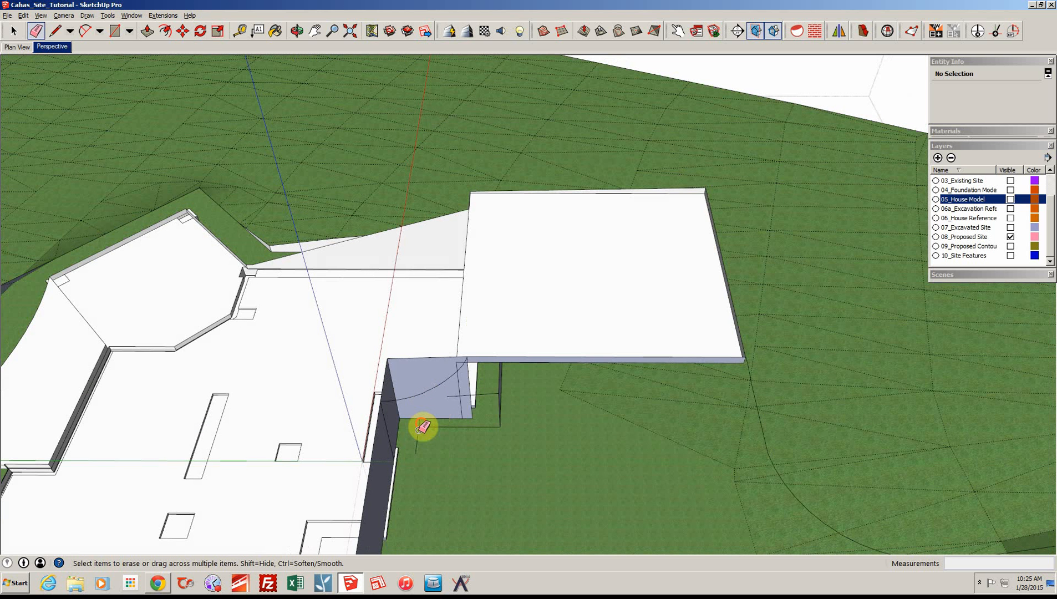
pyautogui.click(418, 431)
pyautogui.click(419, 424)
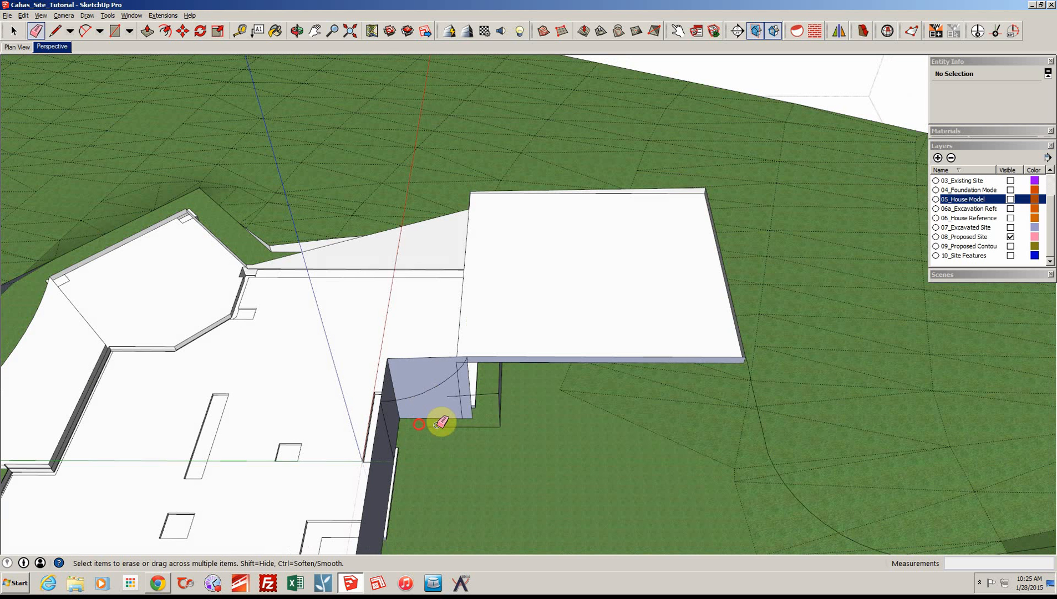
pyautogui.click(437, 427)
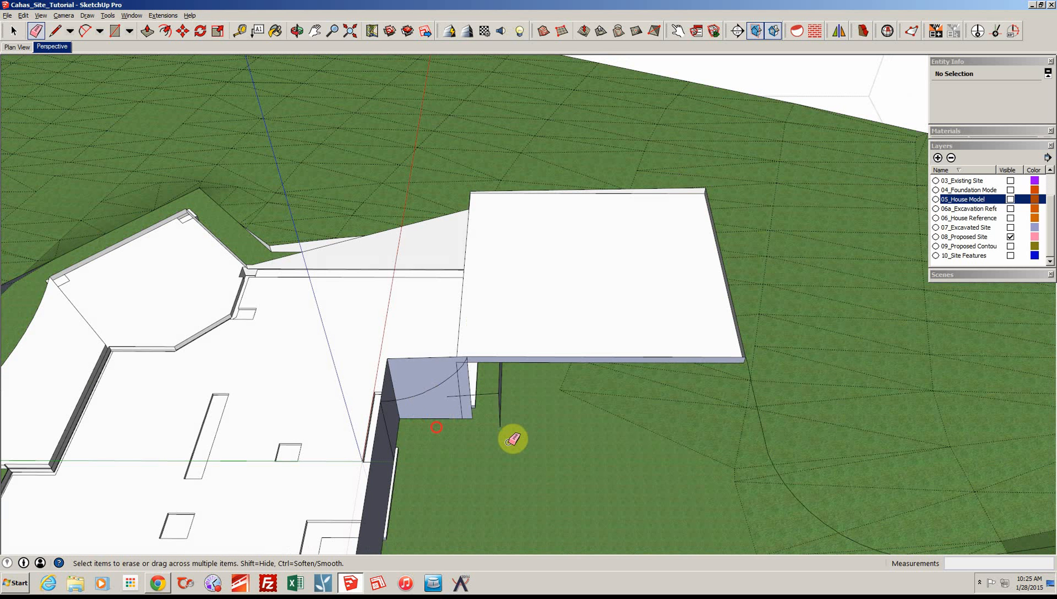
pyautogui.click(499, 393)
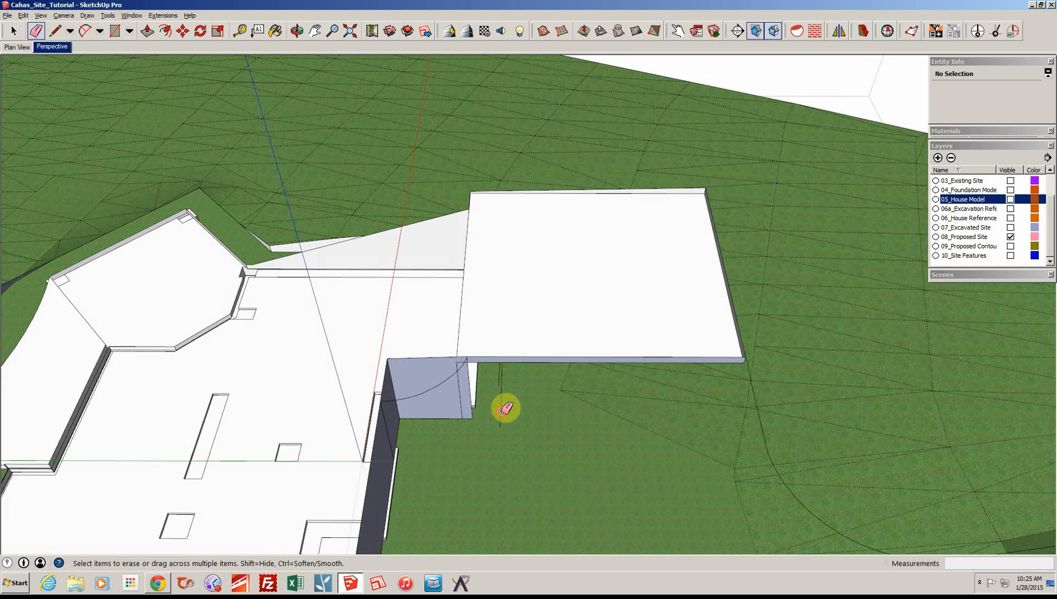
# Erase the terrain mesh edges hanging over the excavation beneath the raised slab's front edge
pyautogui.moveTo(502, 411); pyautogui.dragTo(505, 353, button='middle')
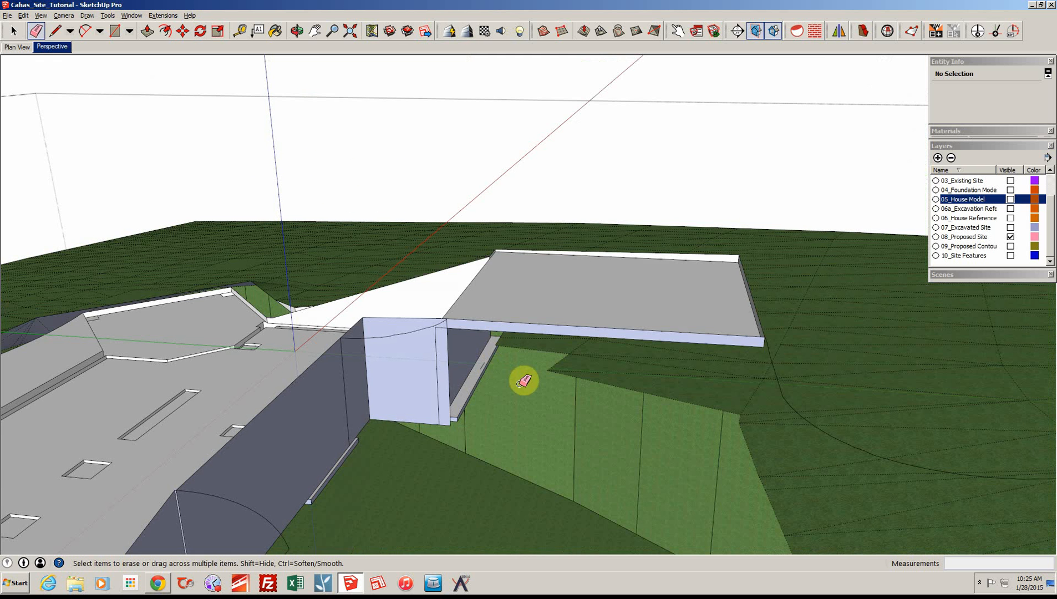
pyautogui.scroll(3, 505, 380)
pyautogui.scroll(1, 493, 369)
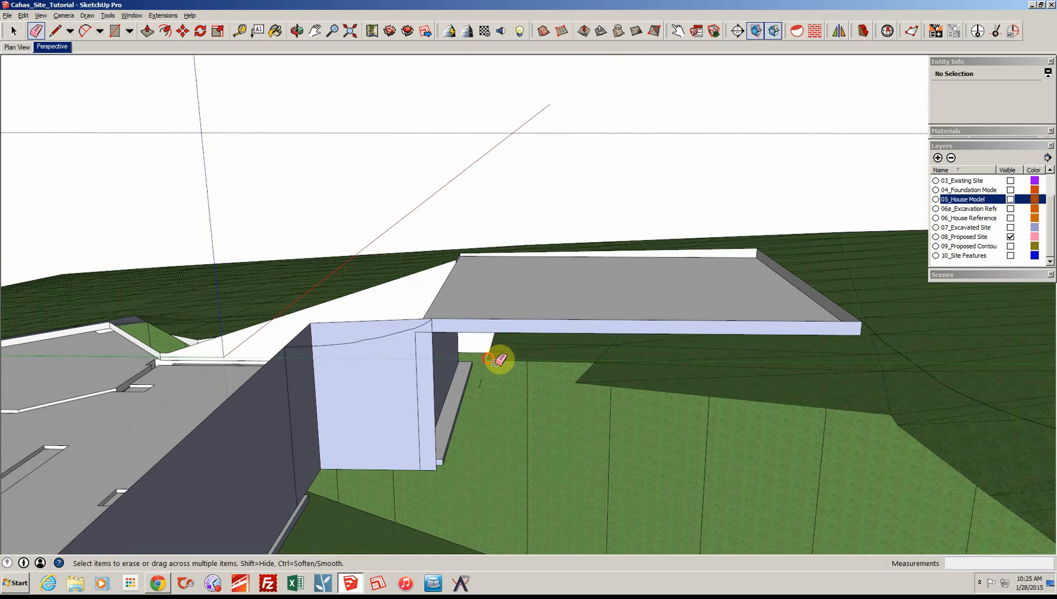
pyautogui.moveTo(489, 360); pyautogui.dragTo(577, 380)
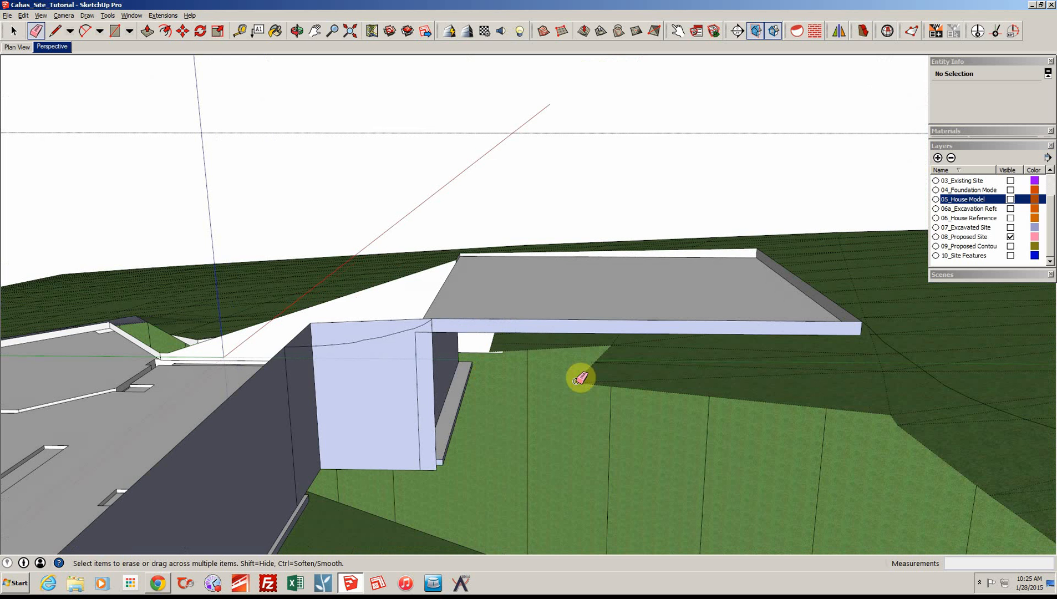
pyautogui.click(597, 362)
pyautogui.click(612, 345)
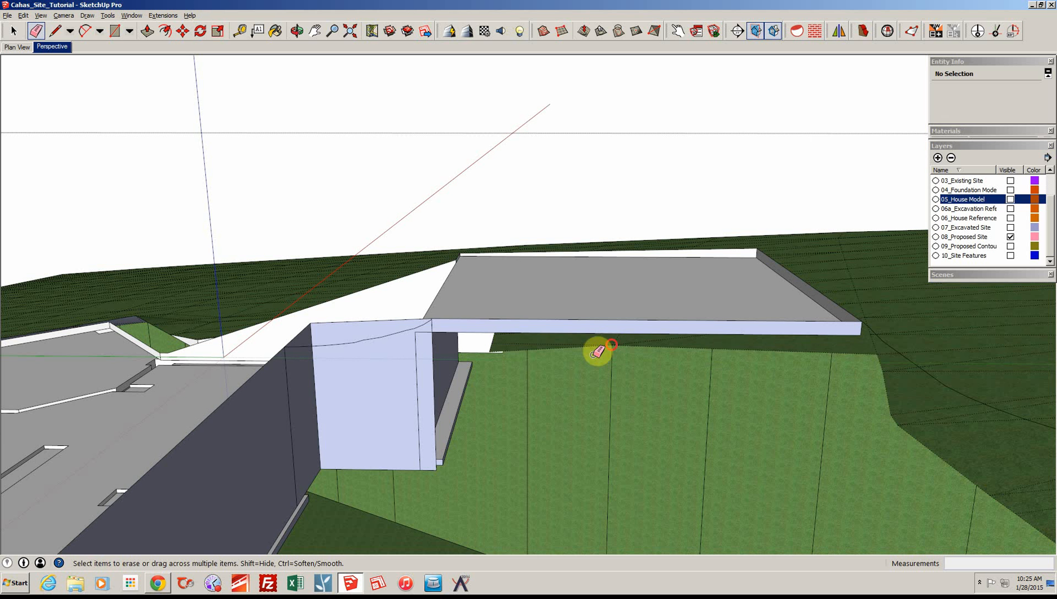
pyautogui.moveTo(598, 352); pyautogui.dragTo(509, 349)
pyautogui.click(490, 346)
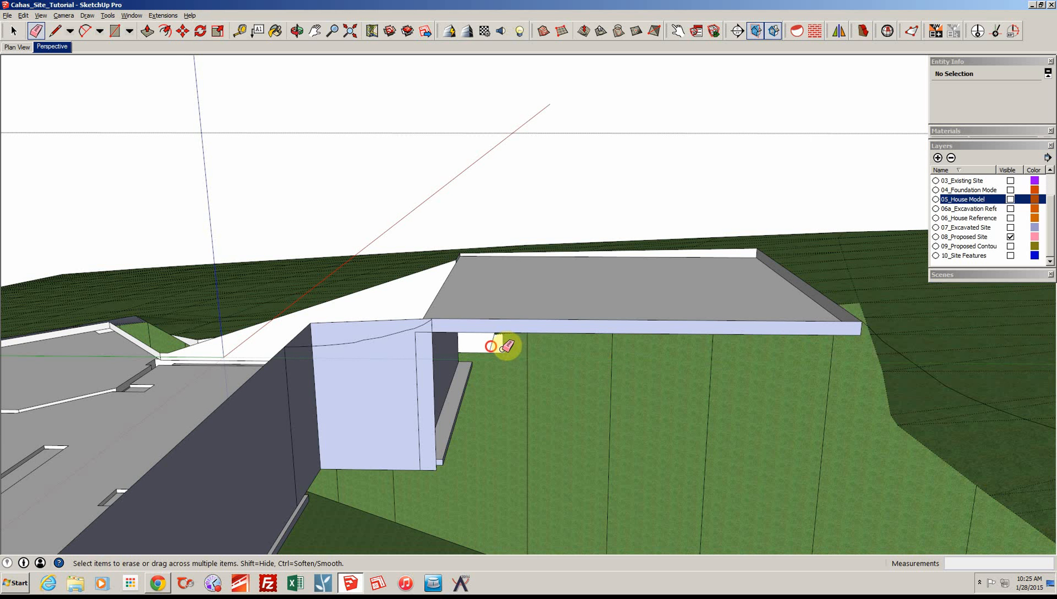
pyautogui.moveTo(480, 368); pyautogui.dragTo(481, 362, button='middle')
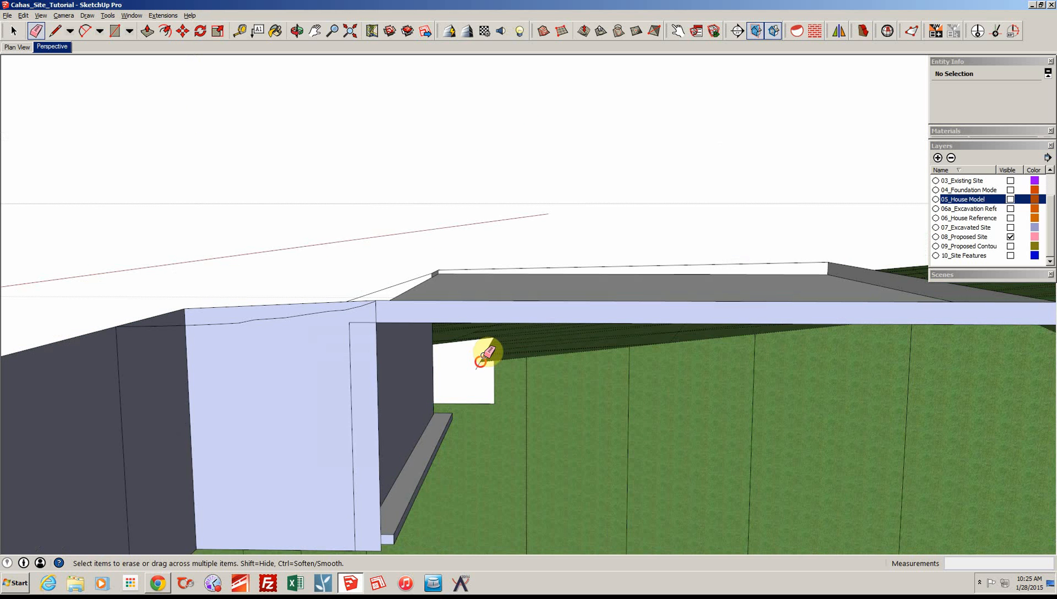
pyautogui.moveTo(480, 362)
pyautogui.mouseDown()
pyautogui.moveTo(488, 349)
pyautogui.moveTo(617, 338)
pyautogui.moveTo(691, 349)
pyautogui.moveTo(676, 339)
pyautogui.moveTo(689, 366)
pyautogui.mouseUp()
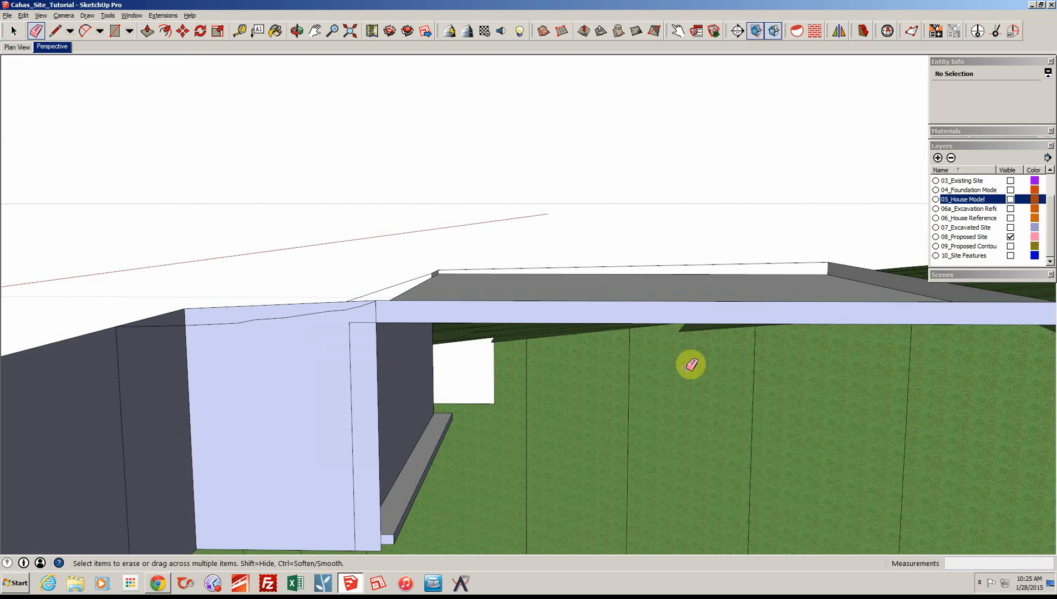
# Erase the terrain mesh edges crossing the driveway outline between the raised slab's outer corner and the far end of the driveway
pyautogui.scroll(-5, 691, 365)
pyautogui.moveTo(690, 365)
pyautogui.mouseDown(button='middle')
pyautogui.moveTo(710, 357)
pyautogui.moveTo(699, 370)
pyautogui.mouseUp(button='middle')
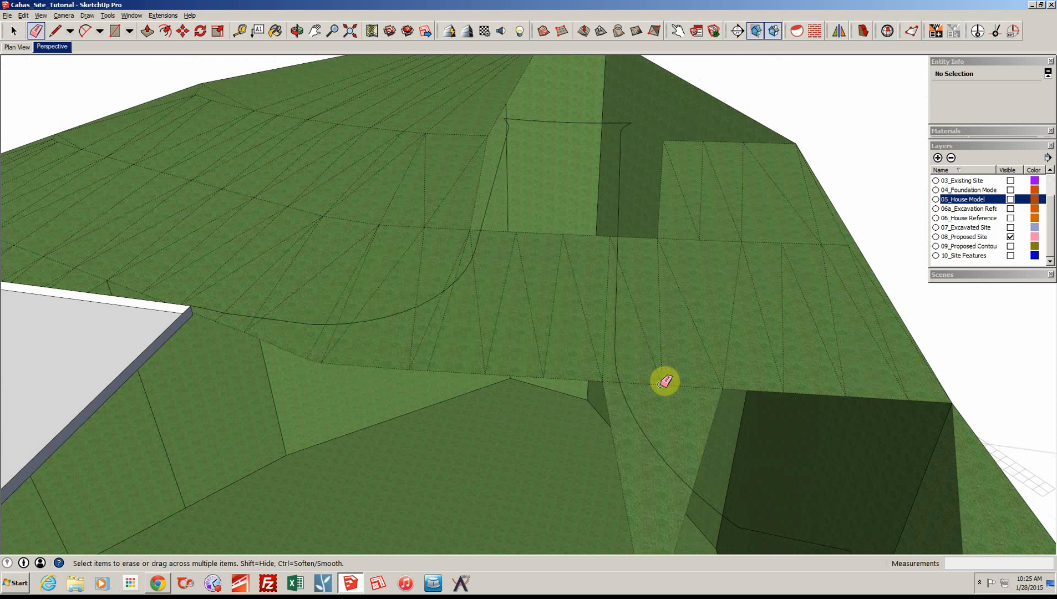
pyautogui.click(661, 384)
pyautogui.moveTo(659, 355); pyautogui.dragTo(702, 412, button='middle')
pyautogui.moveTo(702, 412); pyautogui.dragTo(842, 380)
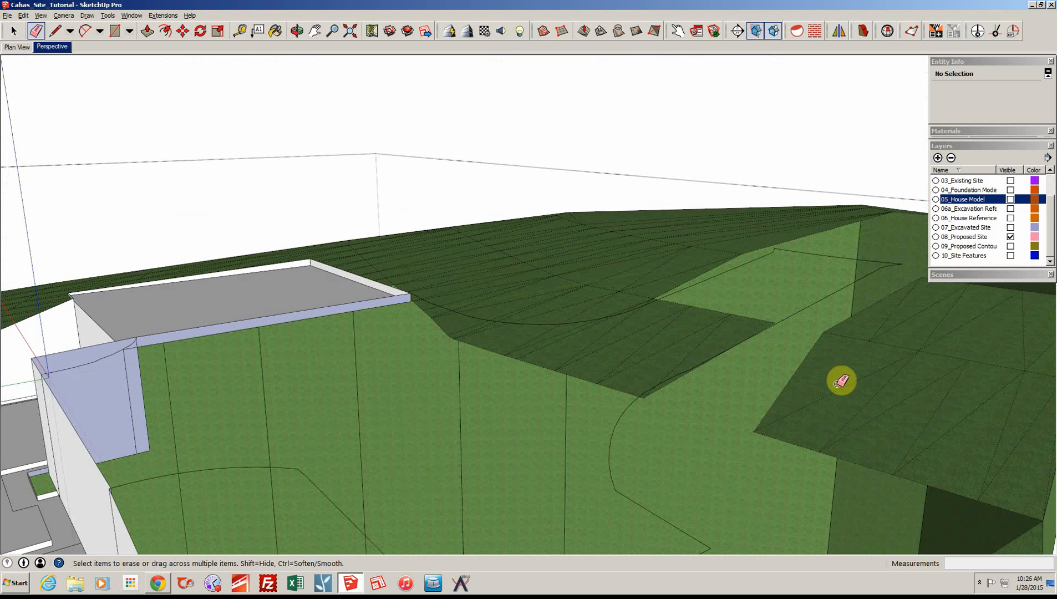
pyautogui.moveTo(841, 380); pyautogui.dragTo(715, 263, button='middle')
pyautogui.moveTo(715, 263)
pyautogui.mouseDown()
pyautogui.moveTo(614, 238)
pyautogui.moveTo(628, 234)
pyautogui.mouseUp()
pyautogui.click(627, 236)
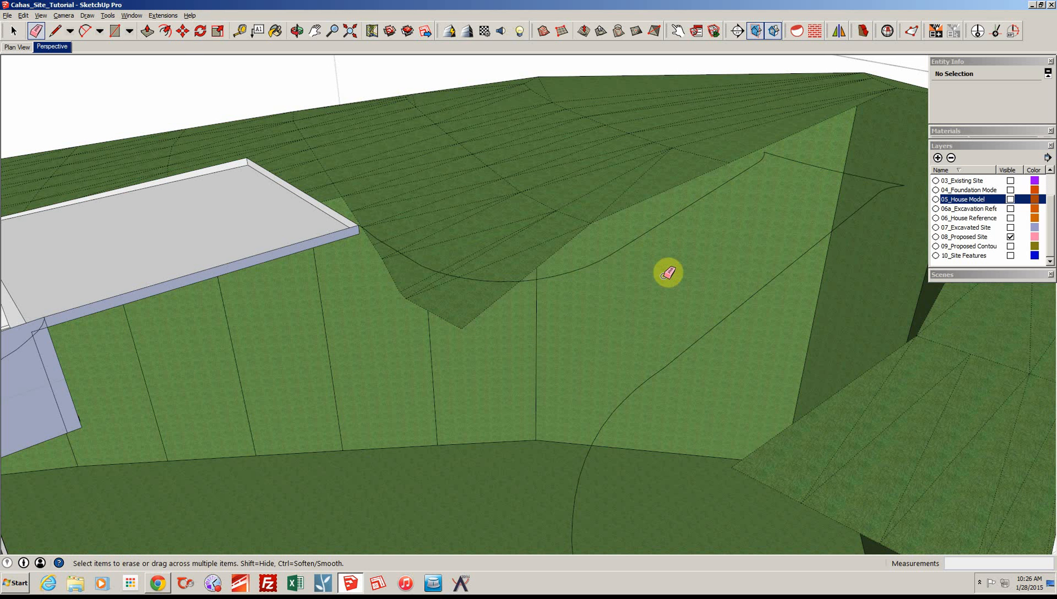
# Erase the remaining terrain mesh faces and edges along the curved driveway outline beyond the raised slab
pyautogui.moveTo(669, 273)
pyautogui.mouseDown(button='middle')
pyautogui.moveTo(728, 274)
pyautogui.moveTo(665, 262)
pyautogui.moveTo(753, 259)
pyautogui.moveTo(624, 285)
pyautogui.moveTo(579, 274)
pyautogui.mouseUp(button='middle')
pyautogui.click(723, 276)
pyautogui.click(665, 263)
pyautogui.click(575, 278)
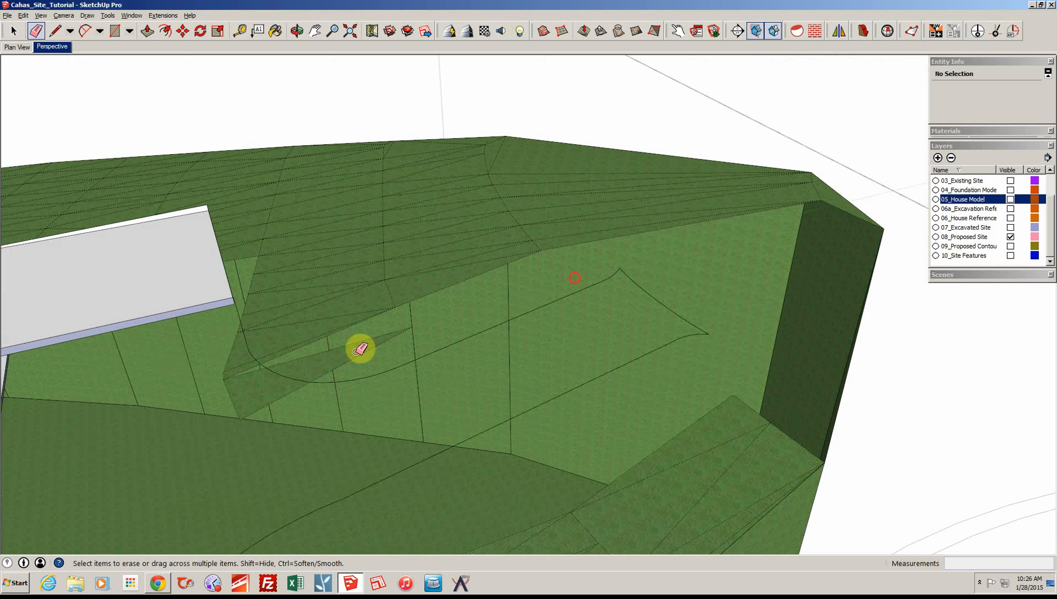
pyautogui.click(396, 333)
pyautogui.click(397, 332)
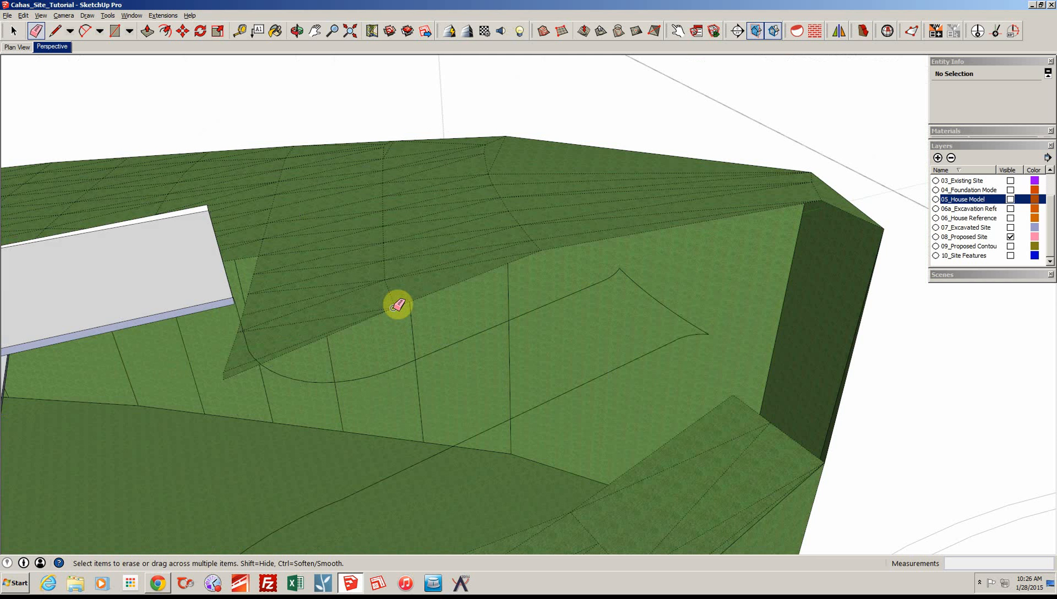
pyautogui.moveTo(394, 307); pyautogui.dragTo(383, 281)
pyautogui.moveTo(384, 280); pyautogui.dragTo(398, 306)
# Erase the terrain mesh edges bordering the outer end of the raised slab, where the driveway curve meets its corner
pyautogui.moveTo(473, 304)
pyautogui.mouseDown(button='middle')
pyautogui.moveTo(578, 319)
pyautogui.moveTo(595, 289)
pyautogui.moveTo(583, 307)
pyautogui.mouseUp(button='middle')
pyautogui.moveTo(583, 307); pyautogui.dragTo(451, 312)
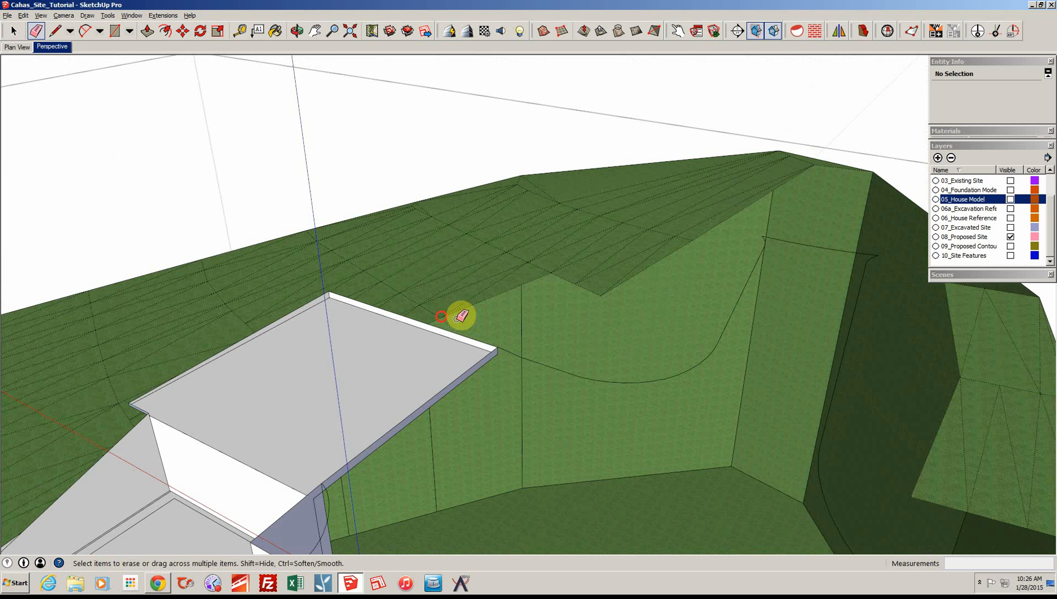
pyautogui.moveTo(460, 316)
pyautogui.mouseDown(button='middle')
pyautogui.moveTo(545, 342)
pyautogui.moveTo(515, 370)
pyautogui.mouseUp(button='middle')
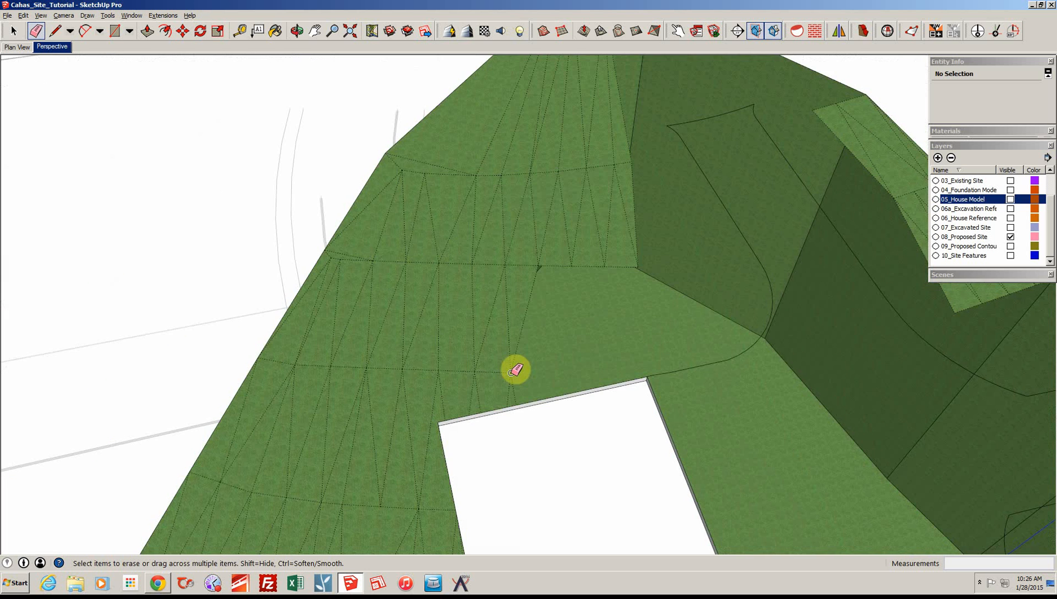
pyautogui.click(511, 373)
pyautogui.click(475, 372)
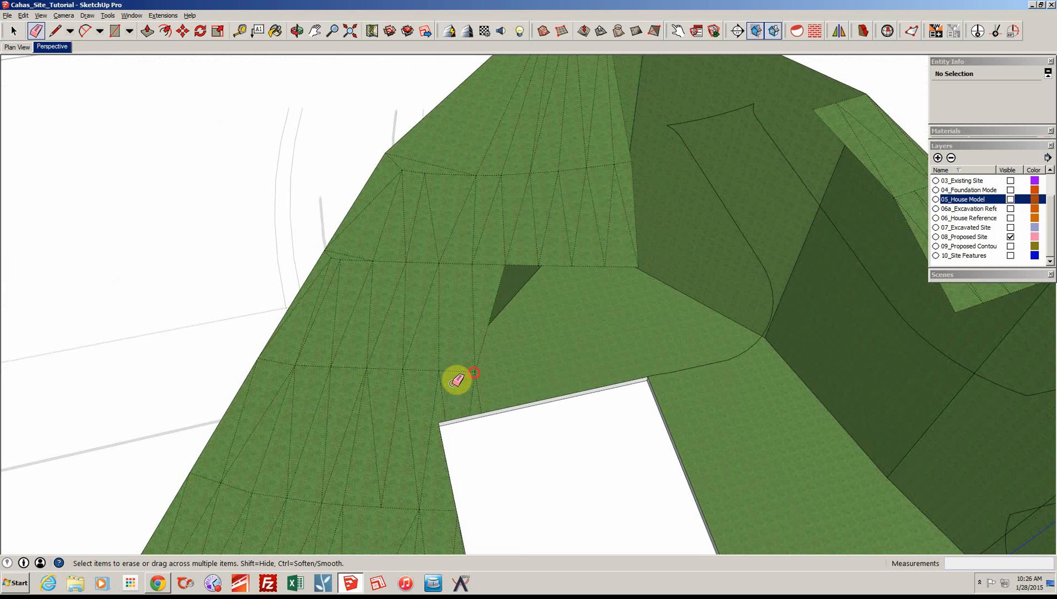
pyautogui.moveTo(456, 380)
pyautogui.mouseDown()
pyautogui.moveTo(443, 370)
pyautogui.moveTo(444, 394)
pyautogui.mouseUp()
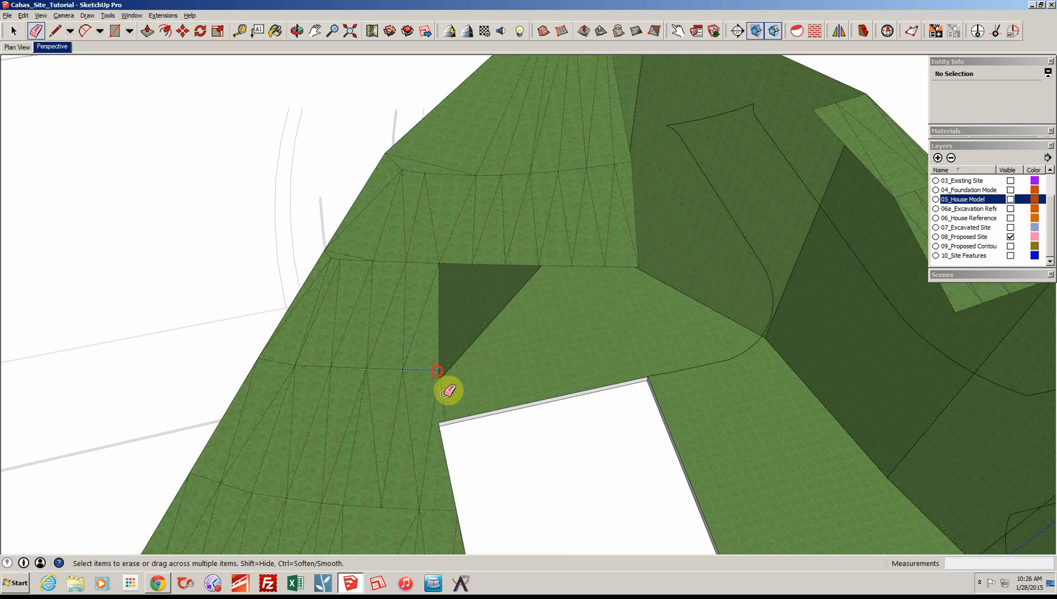
# Erase the terrain mesh edges overhanging the excavation below the raised slab's outer edge
pyautogui.moveTo(448, 391)
pyautogui.mouseDown(button='middle')
pyautogui.moveTo(462, 356)
pyautogui.moveTo(562, 410)
pyautogui.moveTo(574, 166)
pyautogui.moveTo(621, 203)
pyautogui.moveTo(641, 203)
pyautogui.mouseUp(button='middle')
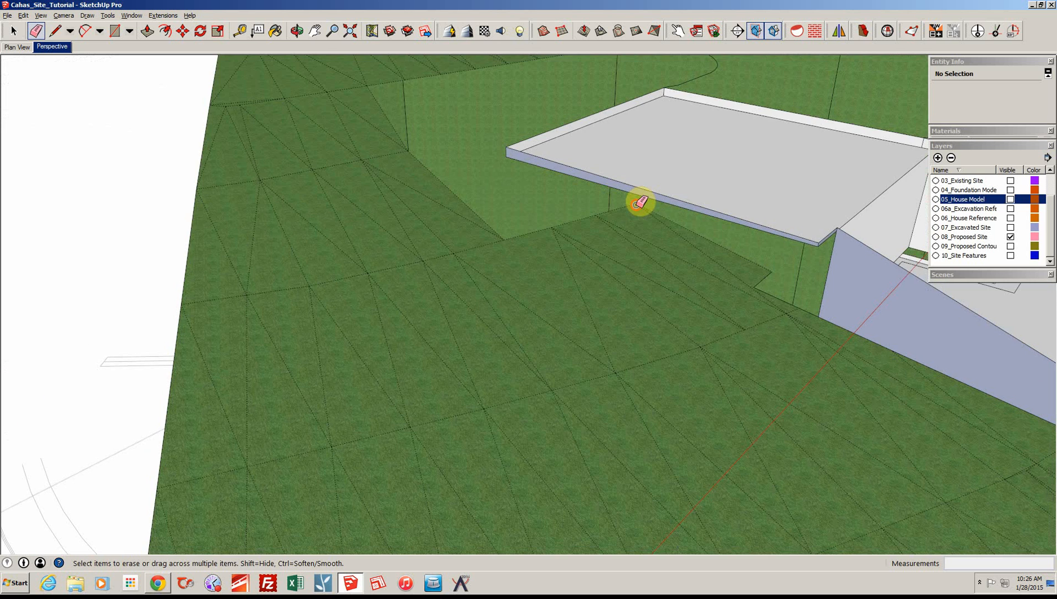
pyautogui.click(637, 205)
pyautogui.click(597, 217)
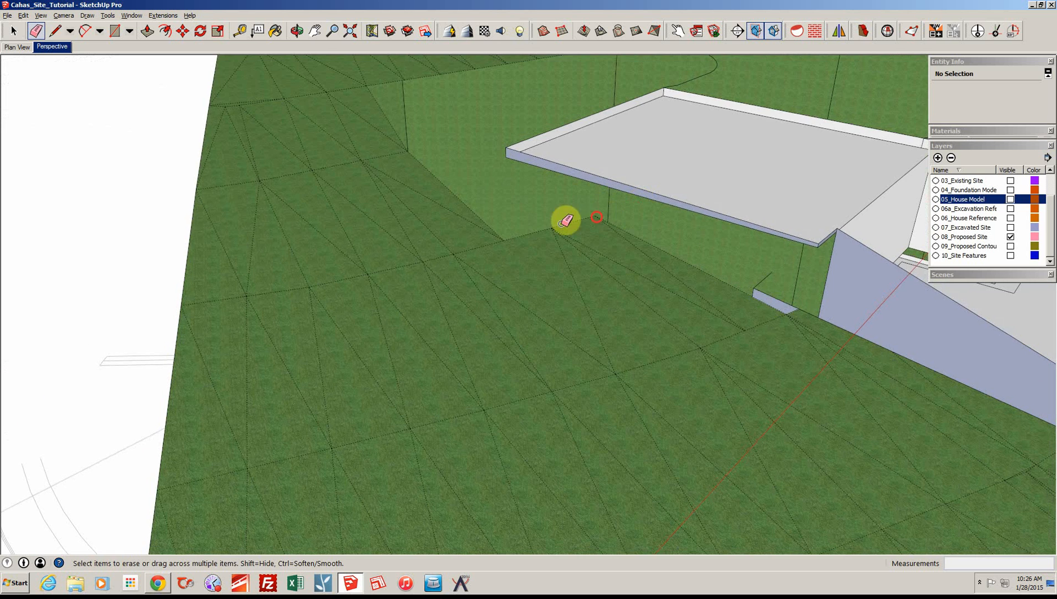
pyautogui.moveTo(565, 221); pyautogui.dragTo(457, 183, button='middle')
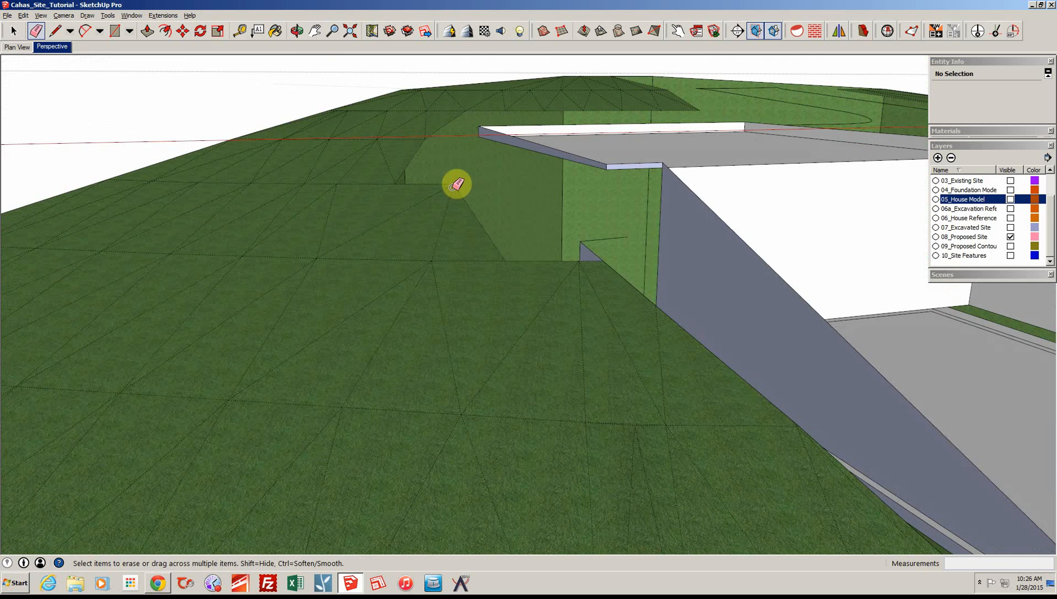
pyautogui.moveTo(452, 186); pyautogui.dragTo(488, 221)
pyautogui.moveTo(492, 218)
pyautogui.mouseDown(button='middle')
pyautogui.moveTo(306, 262)
pyautogui.moveTo(287, 287)
pyautogui.mouseUp(button='middle')
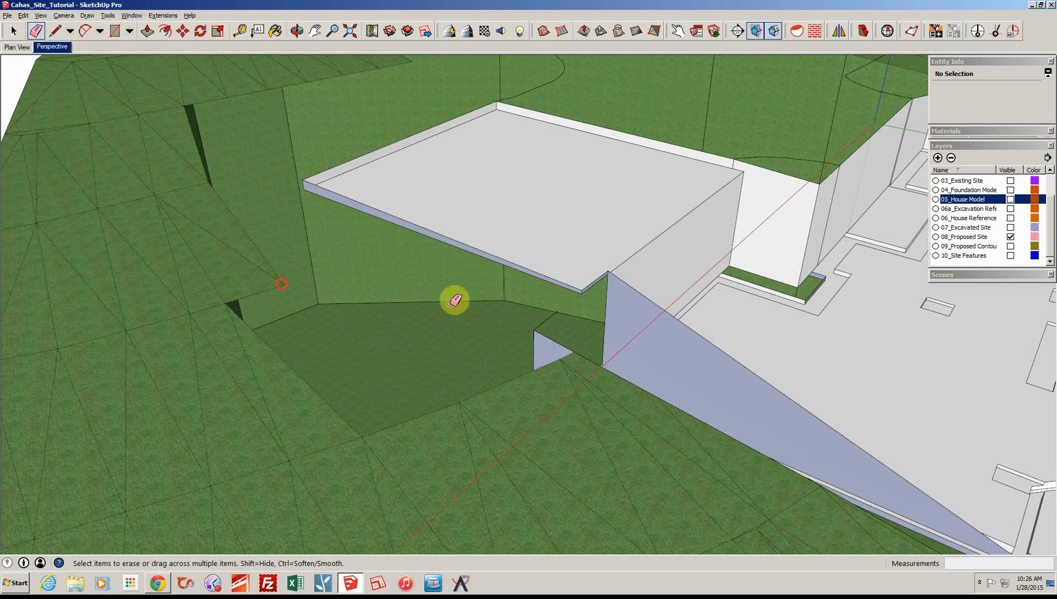
# Erase the terrain mesh edges and stray lines covering the footing of the sloped wall beside the raised slab
pyautogui.moveTo(455, 300)
pyautogui.mouseDown(button='middle')
pyautogui.moveTo(601, 348)
pyautogui.moveTo(609, 382)
pyautogui.moveTo(481, 309)
pyautogui.moveTo(453, 307)
pyautogui.mouseUp(button='middle')
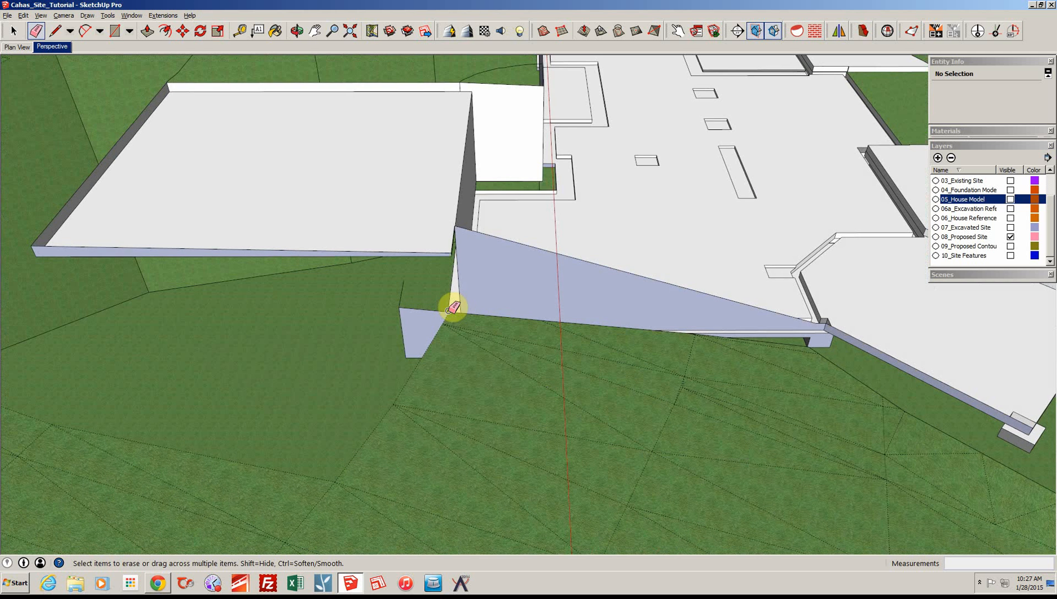
pyautogui.moveTo(453, 307); pyautogui.dragTo(403, 304)
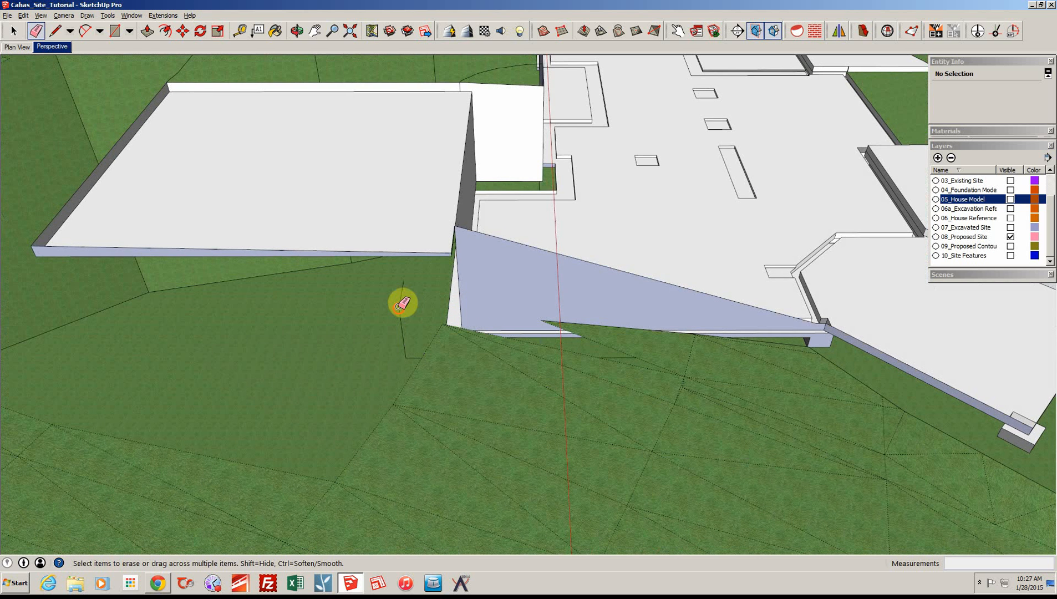
pyautogui.click(402, 304)
pyautogui.moveTo(402, 304)
pyautogui.mouseDown(button='middle')
pyautogui.moveTo(495, 336)
pyautogui.moveTo(483, 352)
pyautogui.moveTo(467, 327)
pyautogui.mouseUp(button='middle')
pyautogui.moveTo(468, 327); pyautogui.dragTo(586, 378)
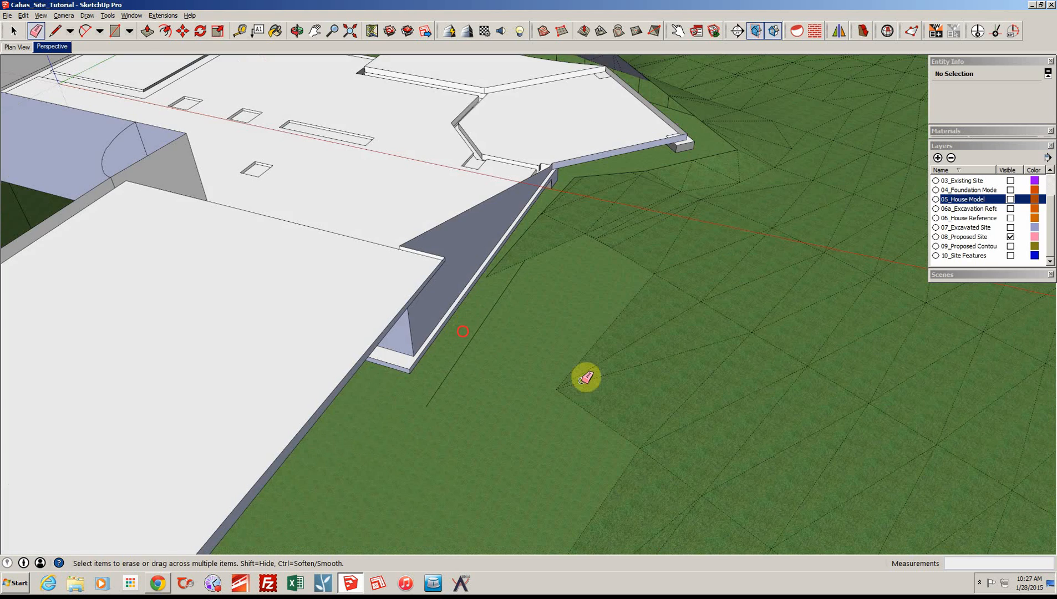
pyautogui.moveTo(586, 378); pyautogui.dragTo(520, 262, button='middle')
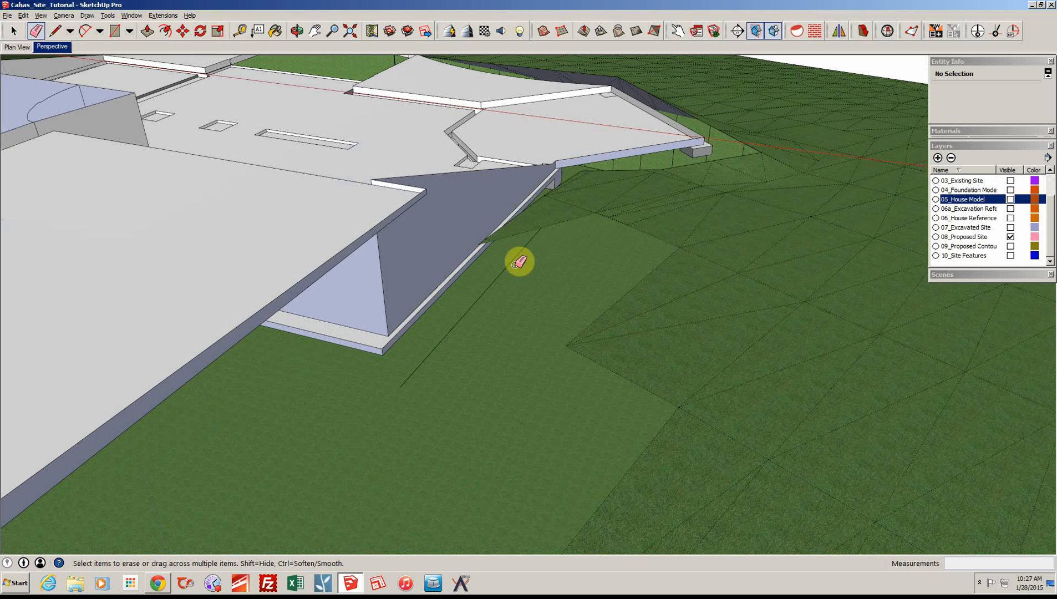
pyautogui.moveTo(514, 261); pyautogui.dragTo(510, 237)
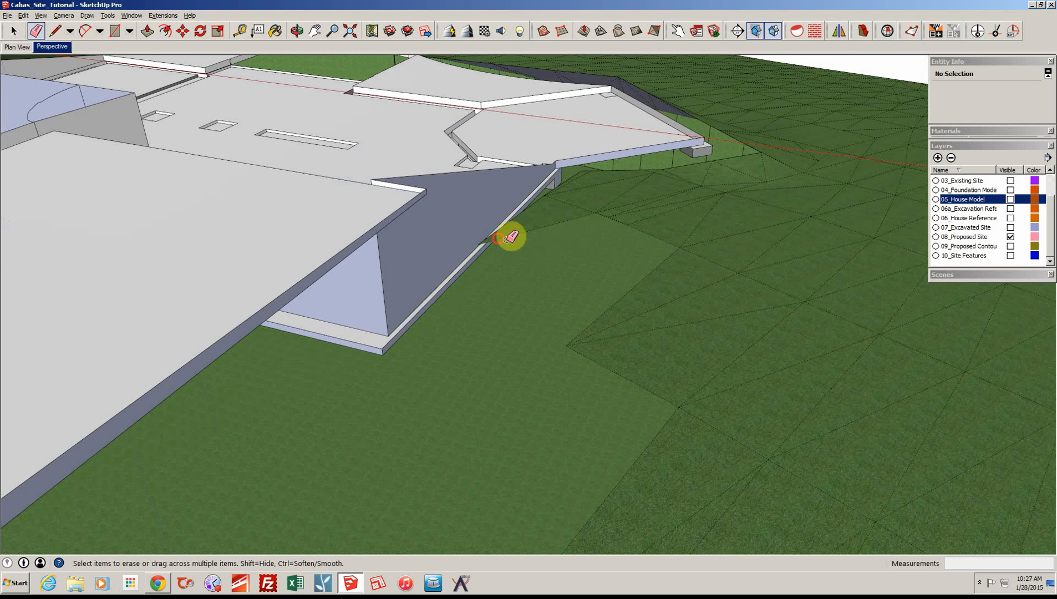
# Erase the leftover terrain edges and sliver face where the sloped wall meets the angled patio
pyautogui.moveTo(511, 238); pyautogui.dragTo(544, 311, button='middle')
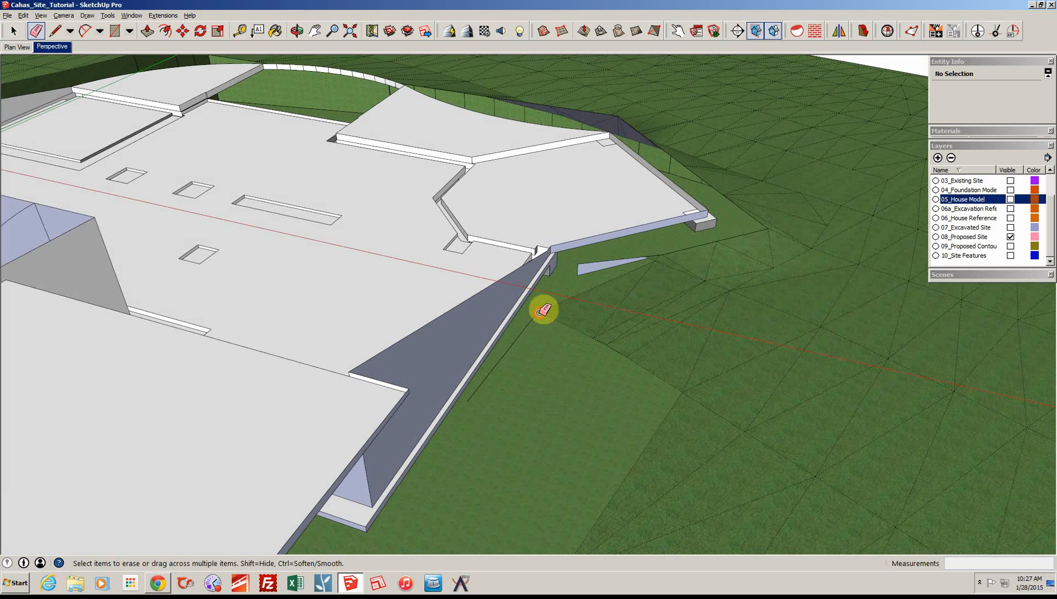
pyautogui.moveTo(542, 312); pyautogui.dragTo(542, 309)
pyautogui.click(538, 313)
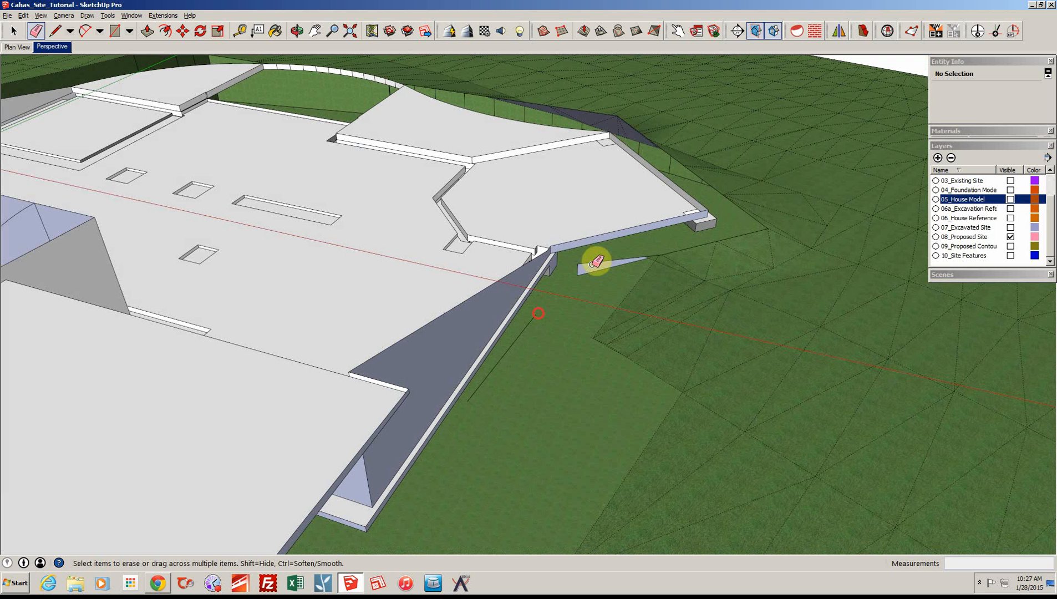
pyautogui.click(580, 266)
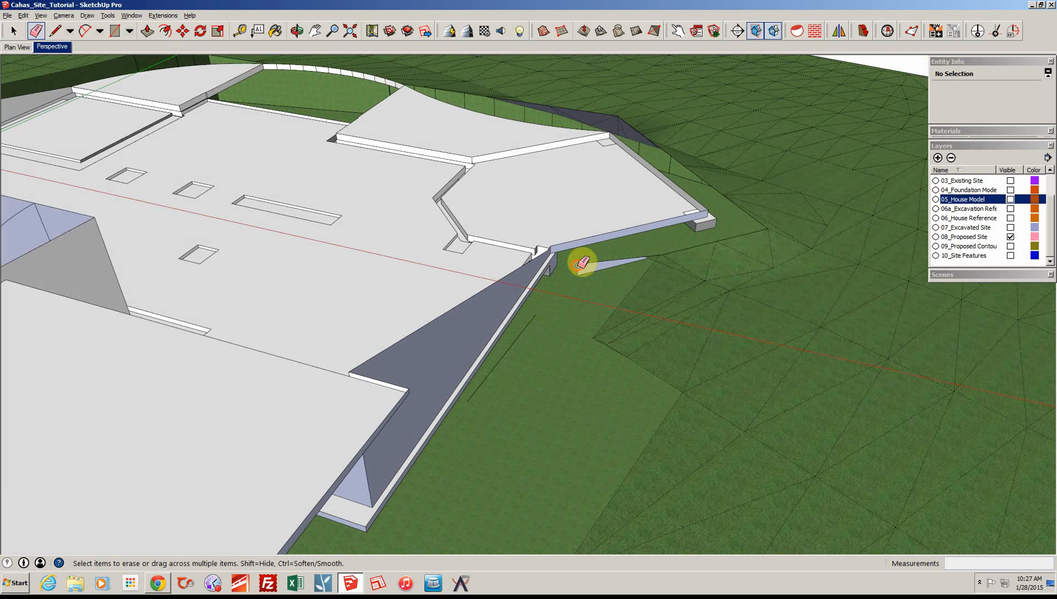
pyautogui.click(527, 323)
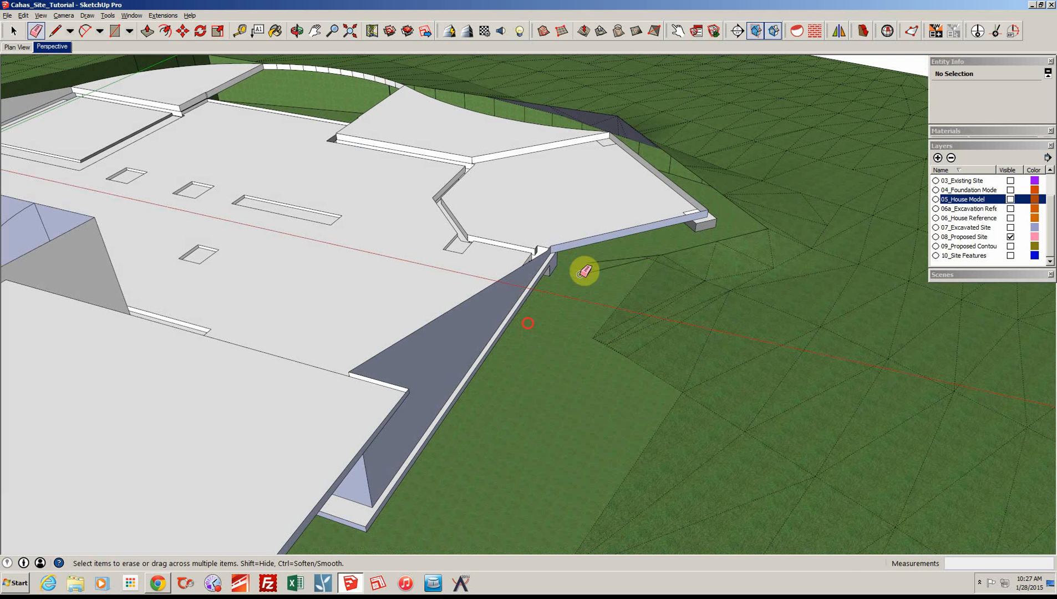
pyautogui.click(644, 258)
pyautogui.click(638, 257)
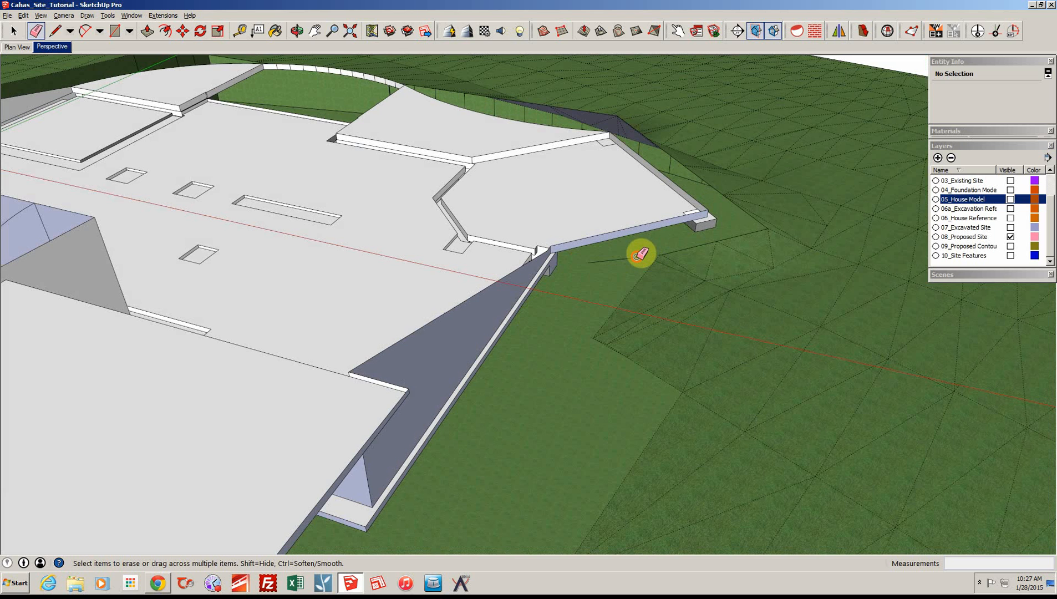
# Erase the terrain mesh edges jutting into the excavation between the angled patio's corner footing and the sloped wall
pyautogui.moveTo(641, 254)
pyautogui.mouseDown(button='middle')
pyautogui.moveTo(660, 308)
pyautogui.moveTo(636, 305)
pyautogui.moveTo(491, 424)
pyautogui.moveTo(498, 443)
pyautogui.mouseUp(button='middle')
pyautogui.scroll(3, 635, 305)
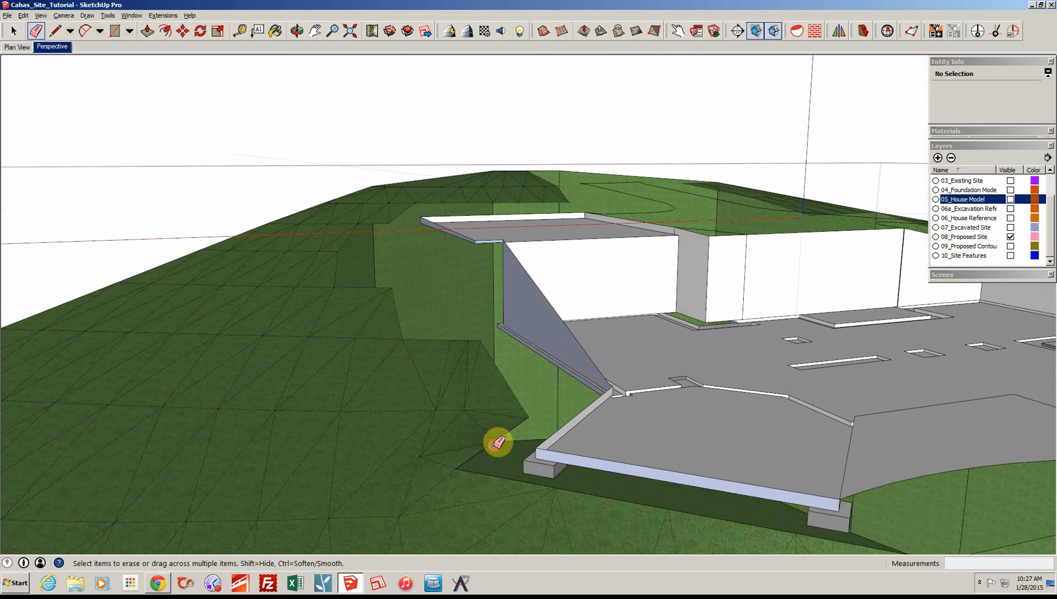
pyautogui.moveTo(494, 443)
pyautogui.mouseDown()
pyautogui.moveTo(531, 416)
pyautogui.moveTo(524, 406)
pyautogui.mouseUp()
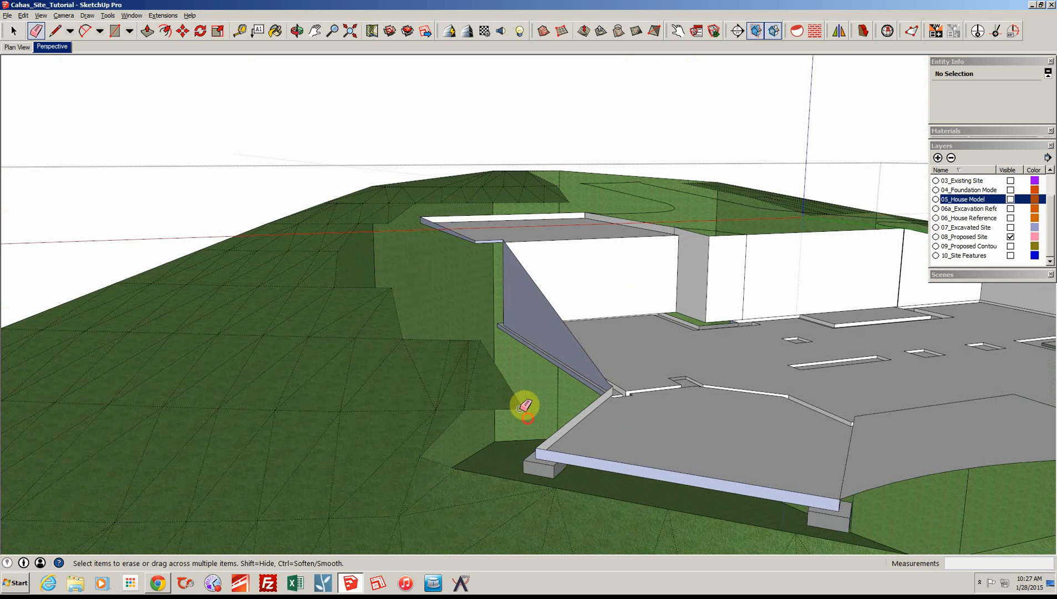
pyautogui.click(521, 409)
pyautogui.scroll(-1, 479, 335)
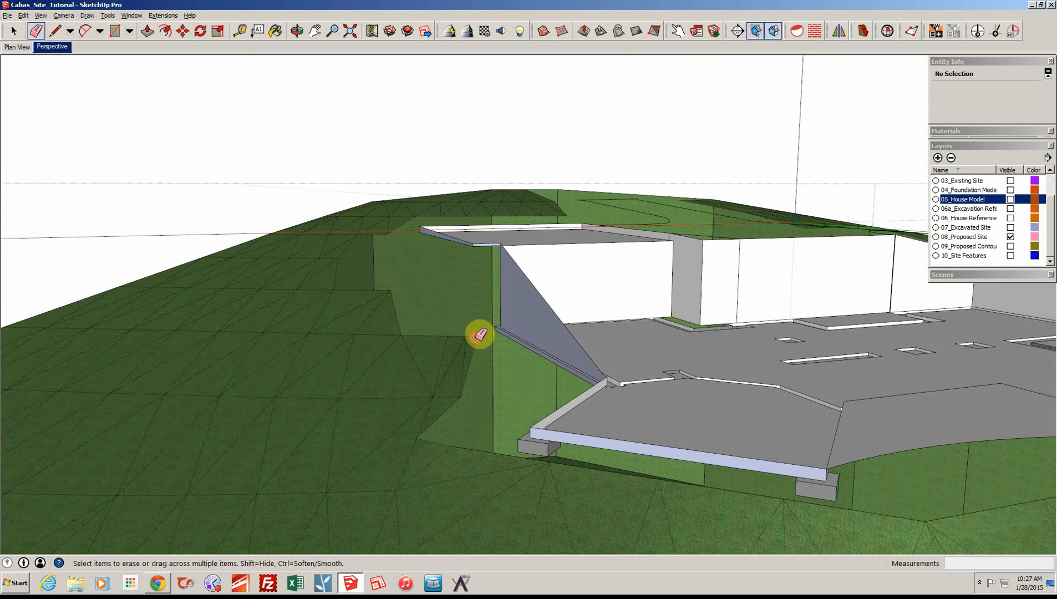
pyautogui.moveTo(466, 337); pyautogui.dragTo(459, 398)
# Erase the terrain mesh edges meeting the excavation in front of the curved retaining wall
pyautogui.moveTo(615, 373); pyautogui.dragTo(331, 244, button='middle')
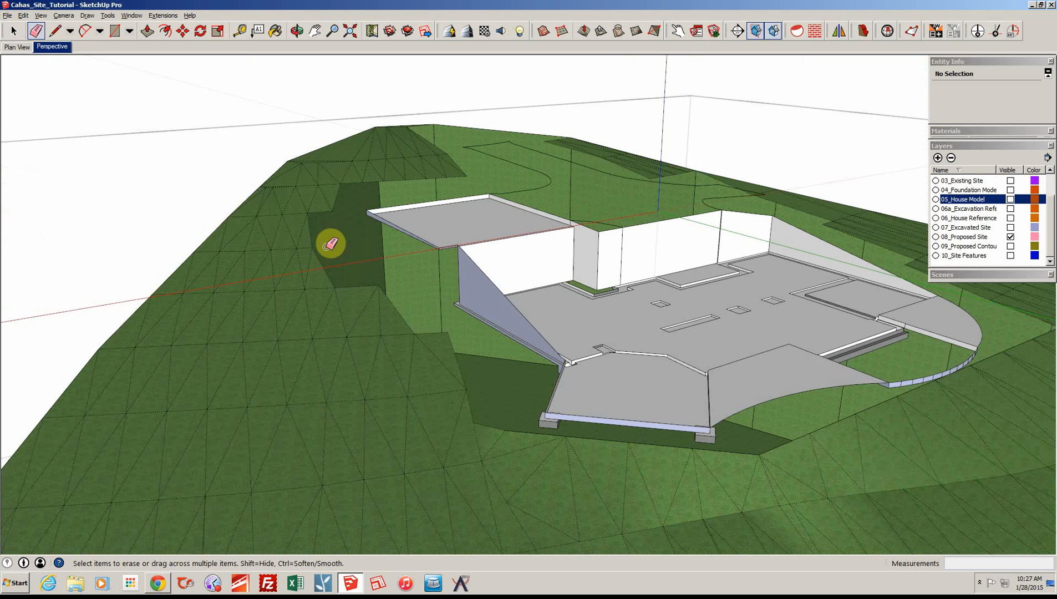
pyautogui.moveTo(497, 349)
pyautogui.mouseDown(button='middle')
pyautogui.moveTo(528, 407)
pyautogui.moveTo(612, 429)
pyautogui.moveTo(583, 449)
pyautogui.moveTo(589, 461)
pyautogui.moveTo(714, 441)
pyautogui.moveTo(663, 419)
pyautogui.moveTo(701, 383)
pyautogui.mouseUp(button='middle')
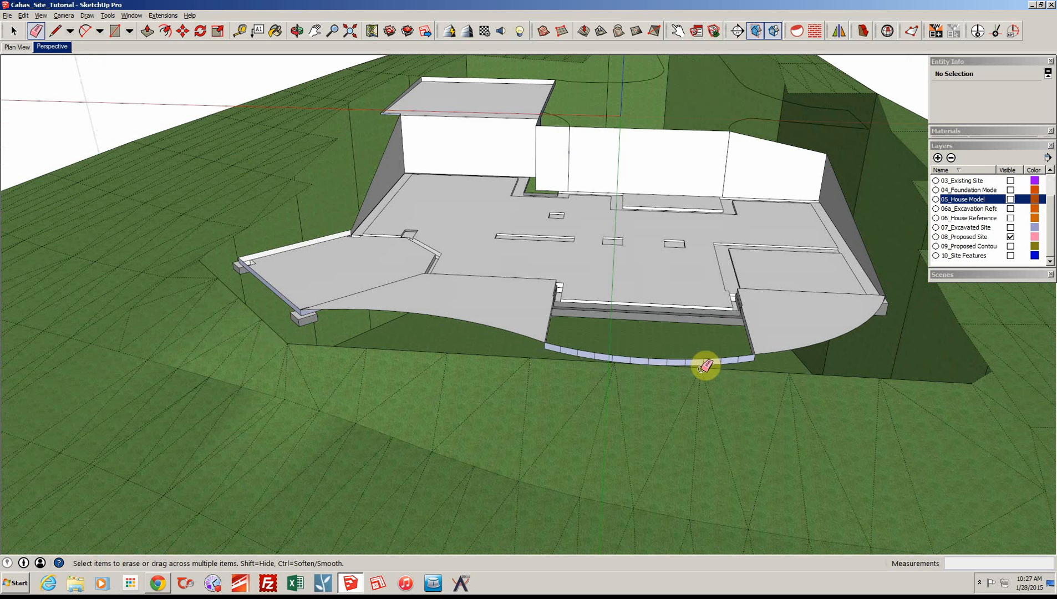
pyautogui.moveTo(702, 367); pyautogui.dragTo(617, 360)
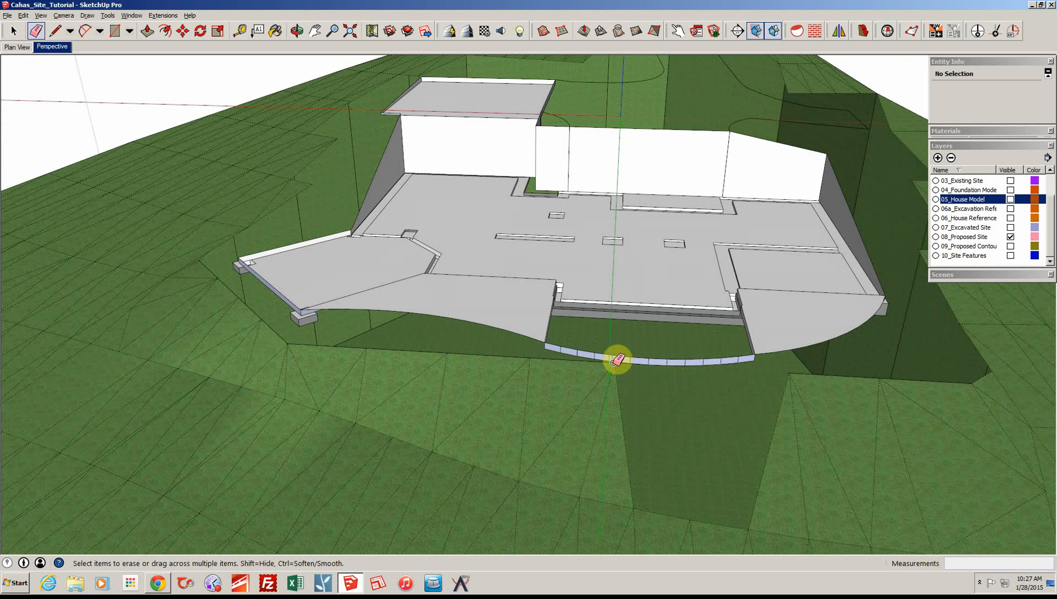
pyautogui.click(614, 363)
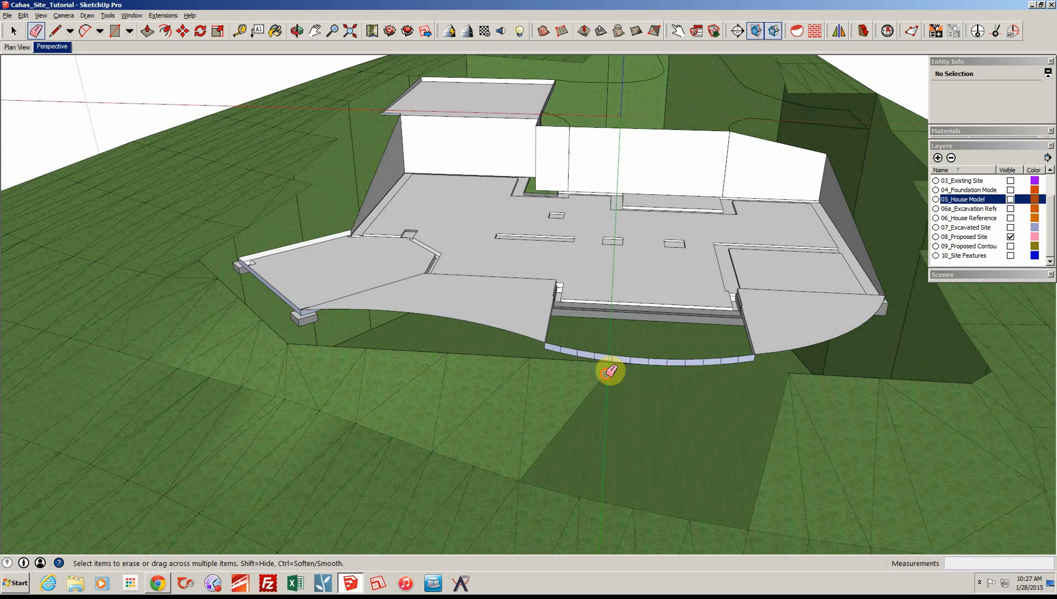
pyautogui.scroll(1, 610, 371)
pyautogui.scroll(1, 597, 371)
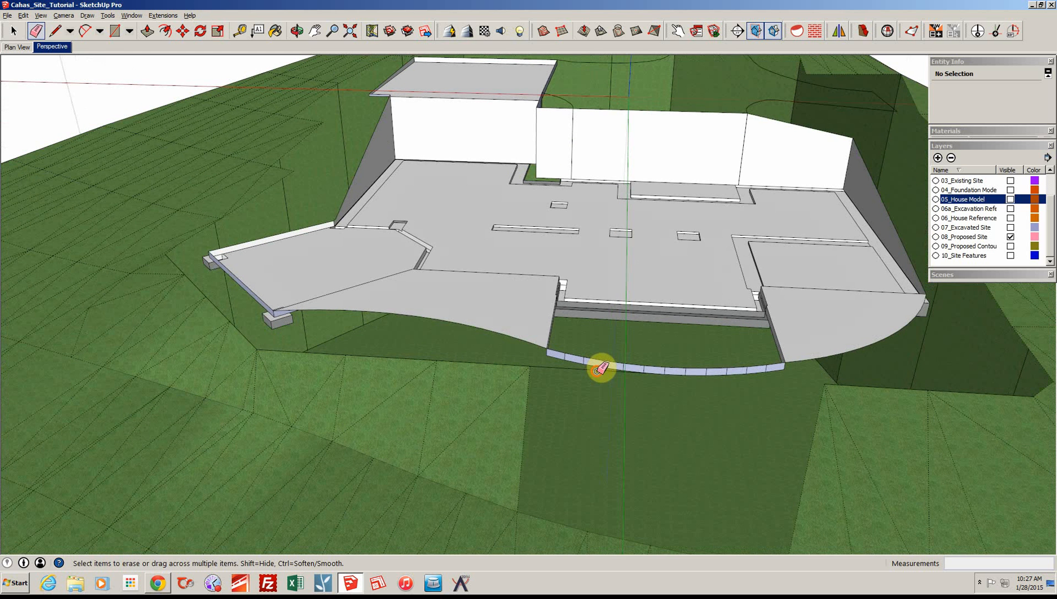
# Erase the terrain mesh edges and excavation border line from the curved retaining wall to the angled patio's corner
pyautogui.click(528, 369)
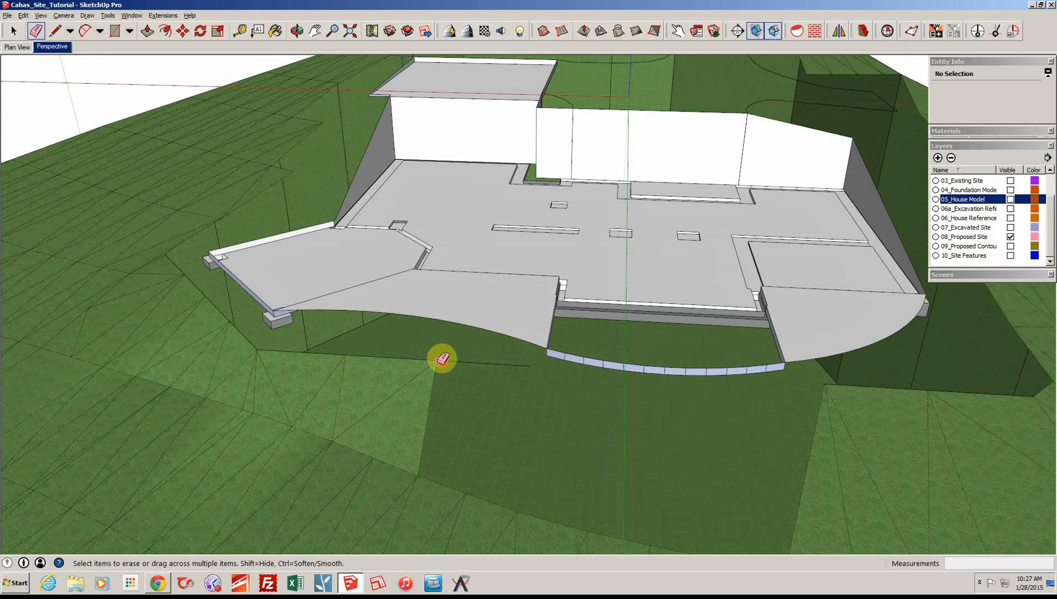
pyautogui.click(436, 361)
pyautogui.click(434, 361)
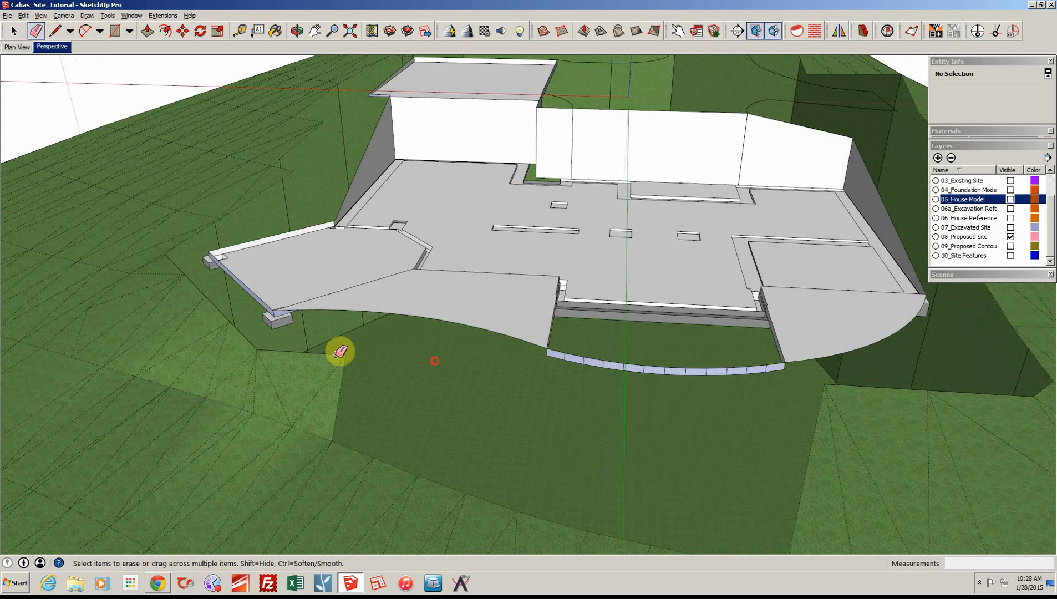
pyautogui.click(341, 357)
pyautogui.moveTo(345, 354); pyautogui.dragTo(338, 408, button='middle')
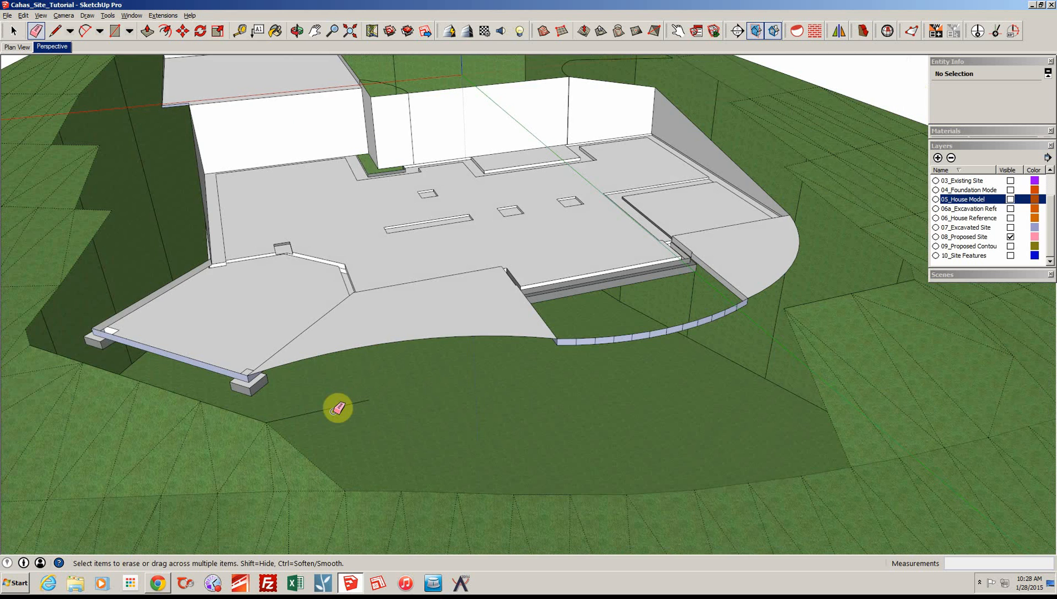
pyautogui.moveTo(338, 409); pyautogui.dragTo(340, 405)
# Erase the terrain mesh edges around the excavation corner outside the rounded patio at the foundation's other end
pyautogui.moveTo(340, 406)
pyautogui.mouseDown(button='middle')
pyautogui.moveTo(593, 406)
pyautogui.moveTo(526, 374)
pyautogui.moveTo(586, 295)
pyautogui.moveTo(742, 320)
pyautogui.moveTo(615, 304)
pyautogui.mouseUp(button='middle')
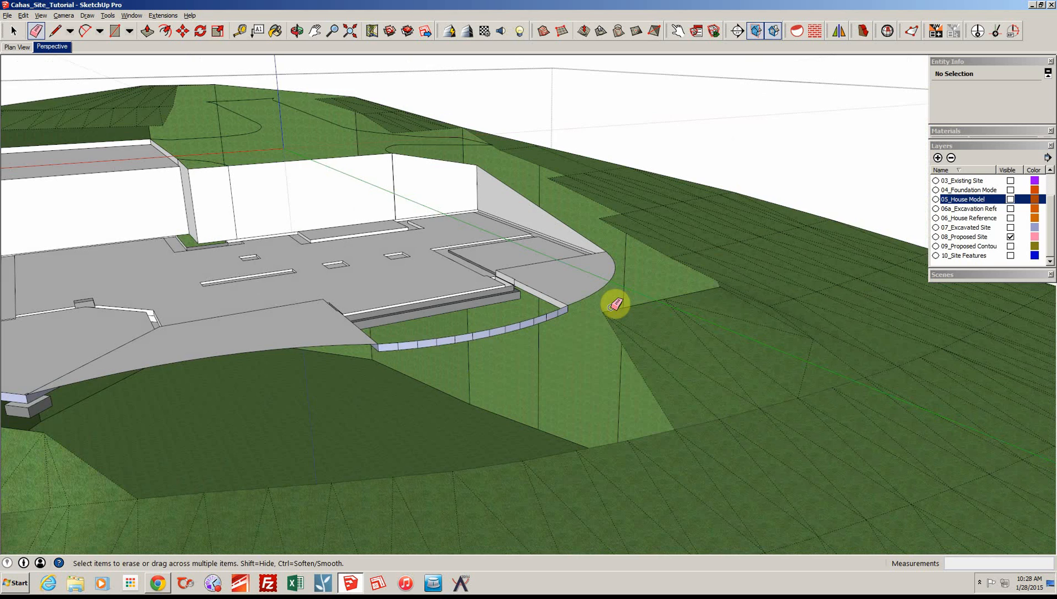
pyautogui.click(603, 312)
pyautogui.moveTo(602, 312); pyautogui.dragTo(671, 301)
pyautogui.moveTo(672, 302); pyautogui.dragTo(364, 302, button='middle')
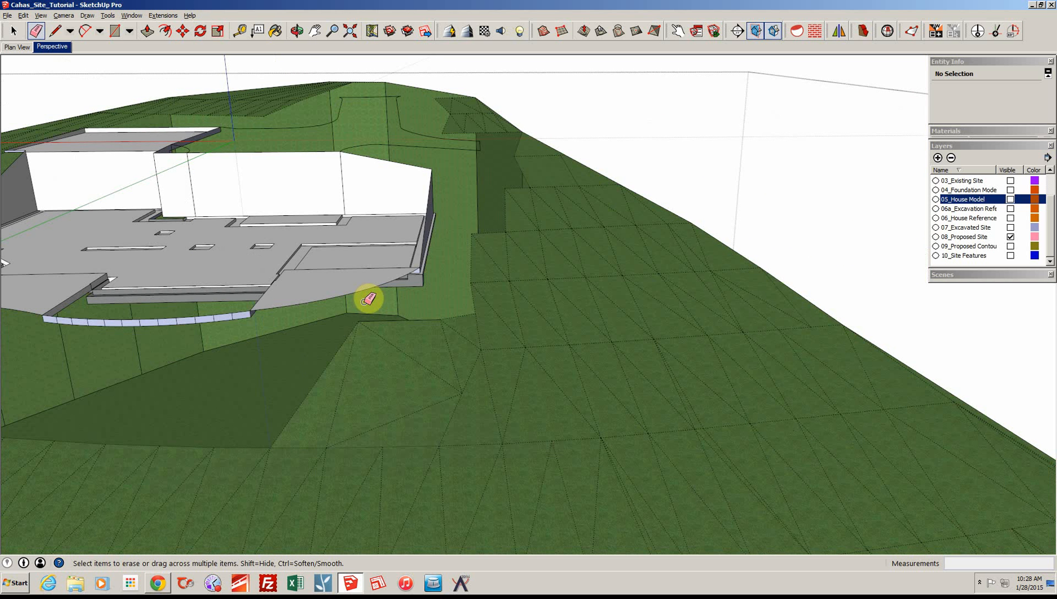
pyautogui.click(362, 320)
pyautogui.moveTo(361, 320); pyautogui.dragTo(444, 318)
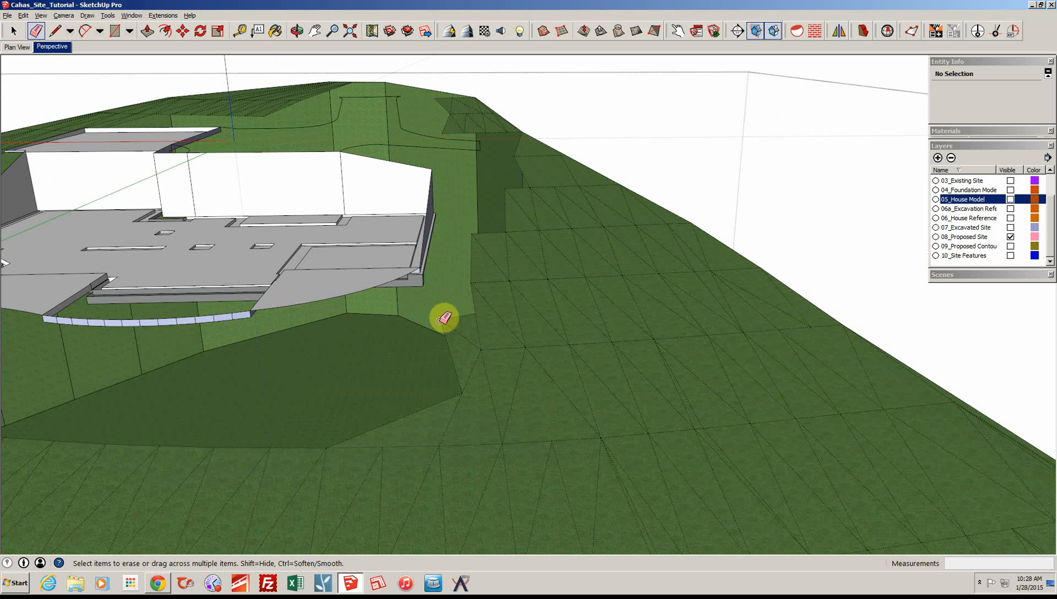
pyautogui.click(442, 319)
pyautogui.moveTo(582, 330); pyautogui.dragTo(772, 300, button='middle')
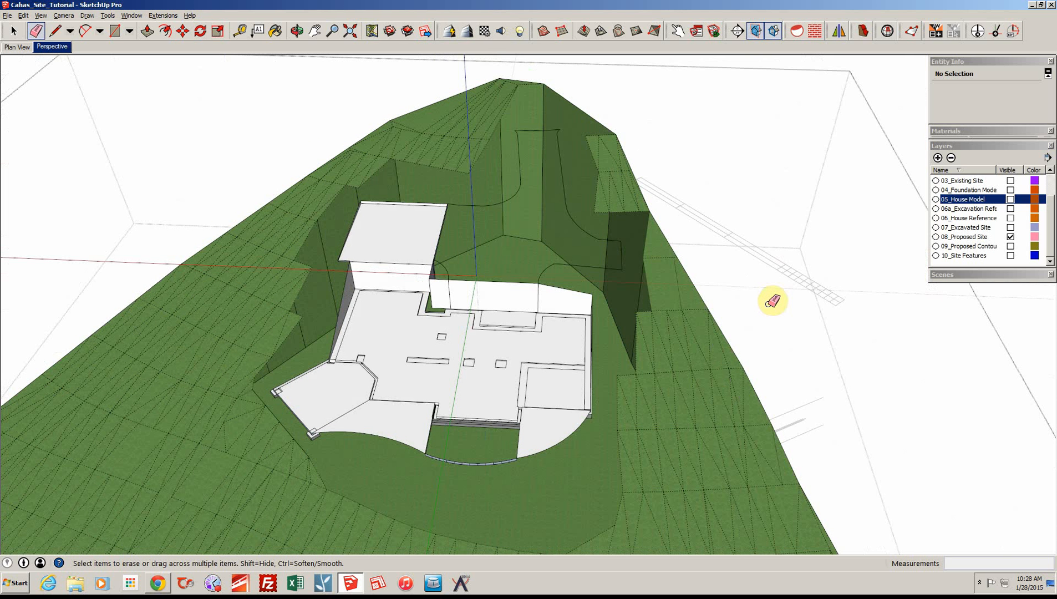
pyautogui.moveTo(556, 131)
pyautogui.mouseDown(button='middle')
pyautogui.moveTo(622, 152)
pyautogui.moveTo(654, 194)
pyautogui.moveTo(656, 151)
pyautogui.mouseUp(button='middle')
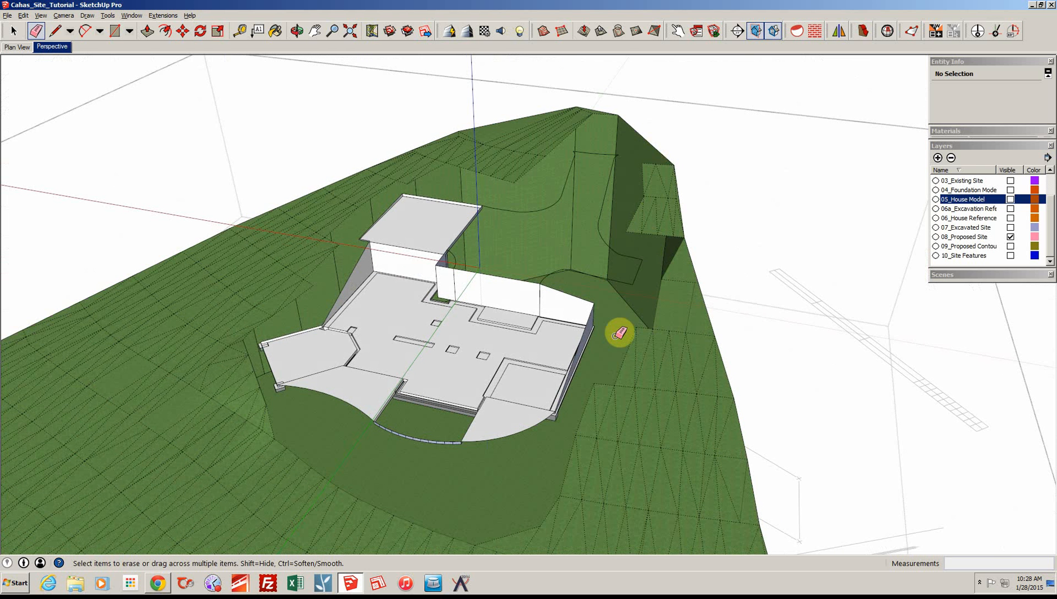
pyautogui.moveTo(620, 333); pyautogui.dragTo(643, 320, button='middle')
pyautogui.press('space')
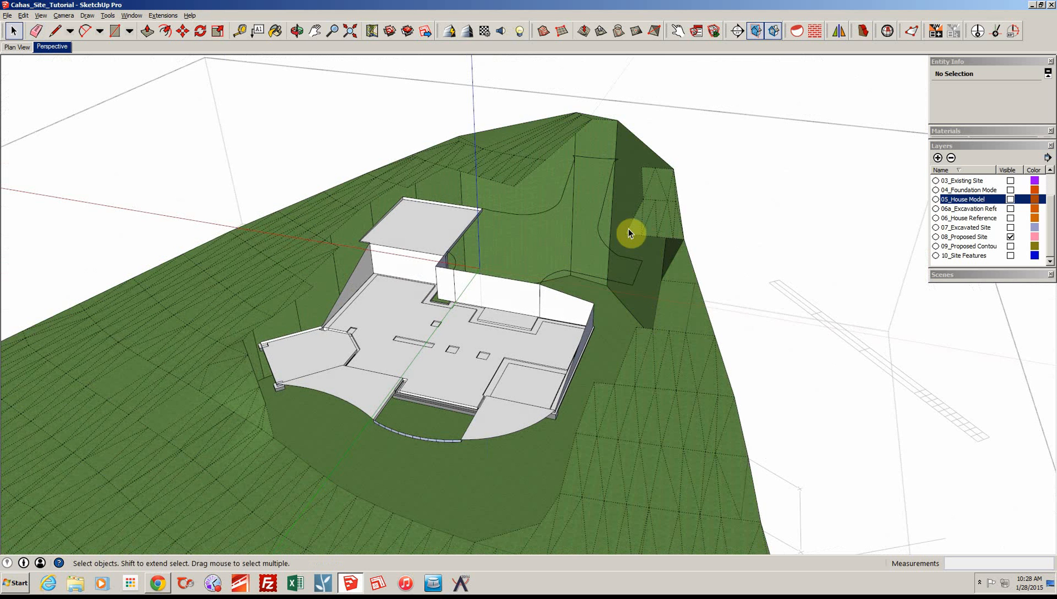
pyautogui.moveTo(628, 228); pyautogui.dragTo(474, 172, button='middle')
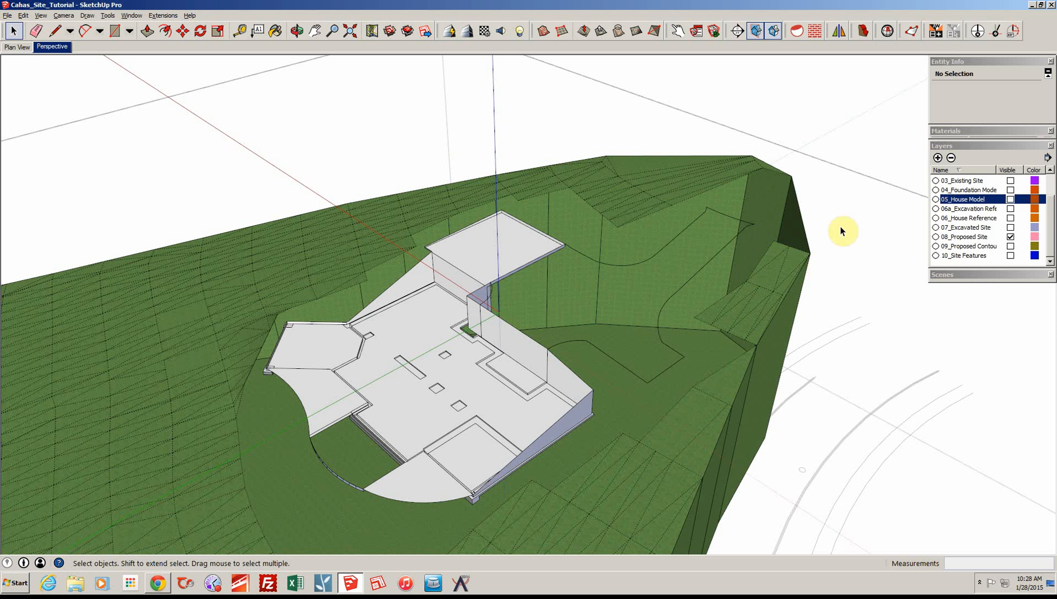
pyautogui.moveTo(840, 226); pyautogui.dragTo(684, 337, button='middle')
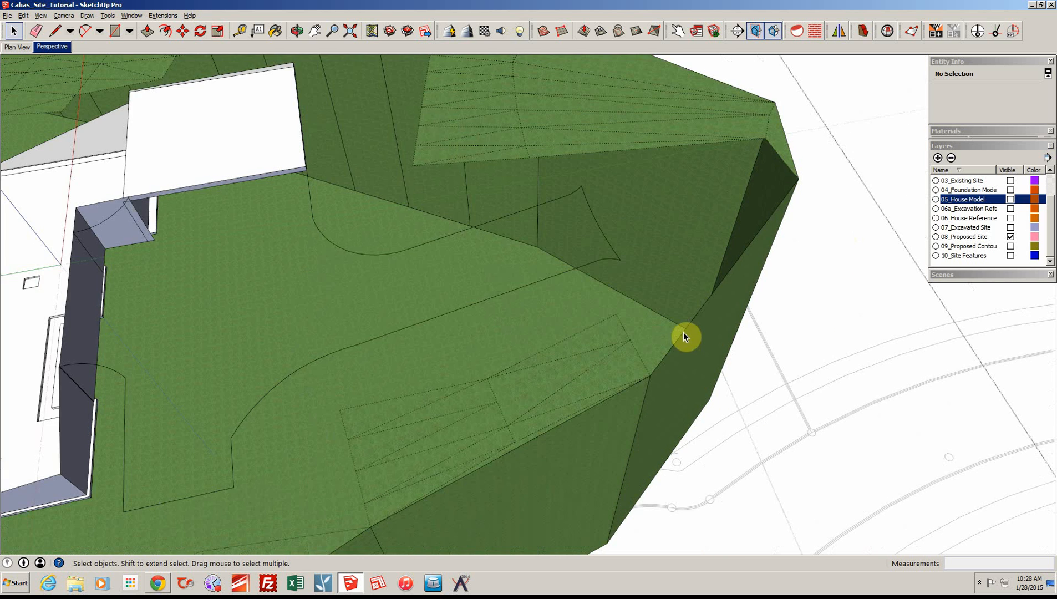
pyautogui.click(636, 353)
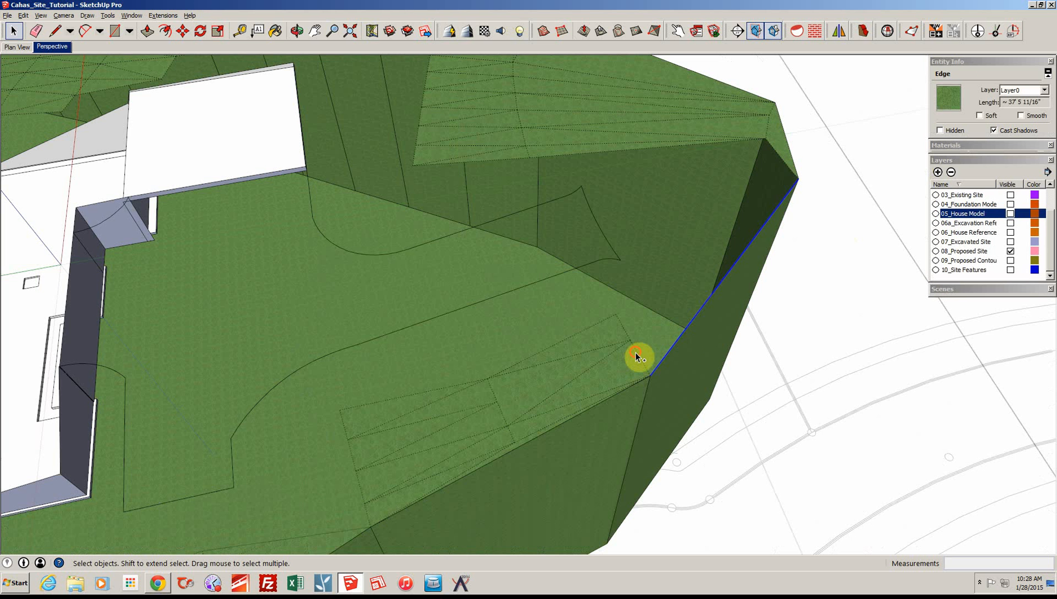
pyautogui.keyDown('ctrl'); pyautogui.click(625, 332); pyautogui.keyUp('ctrl')
pyautogui.keyDown('ctrl'); pyautogui.click(602, 324); pyautogui.keyUp('ctrl')
pyautogui.keyDown('ctrl'); pyautogui.click(420, 395); pyautogui.keyUp('ctrl')
pyautogui.keyDown('ctrl'); pyautogui.click(344, 427); pyautogui.keyUp('ctrl')
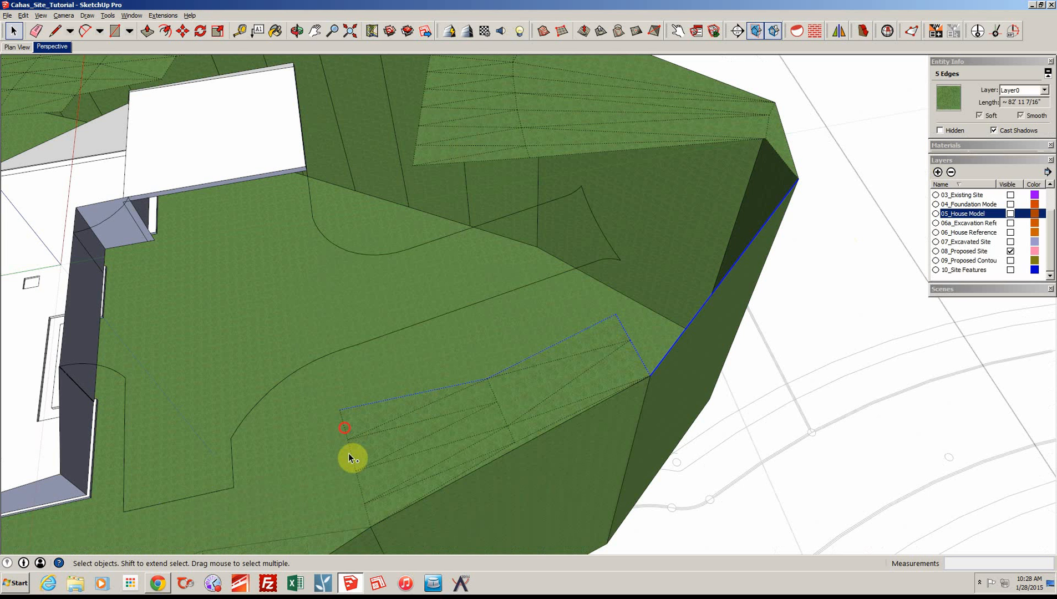
pyautogui.keyDown('ctrl'); pyautogui.click(359, 495); pyautogui.keyUp('ctrl')
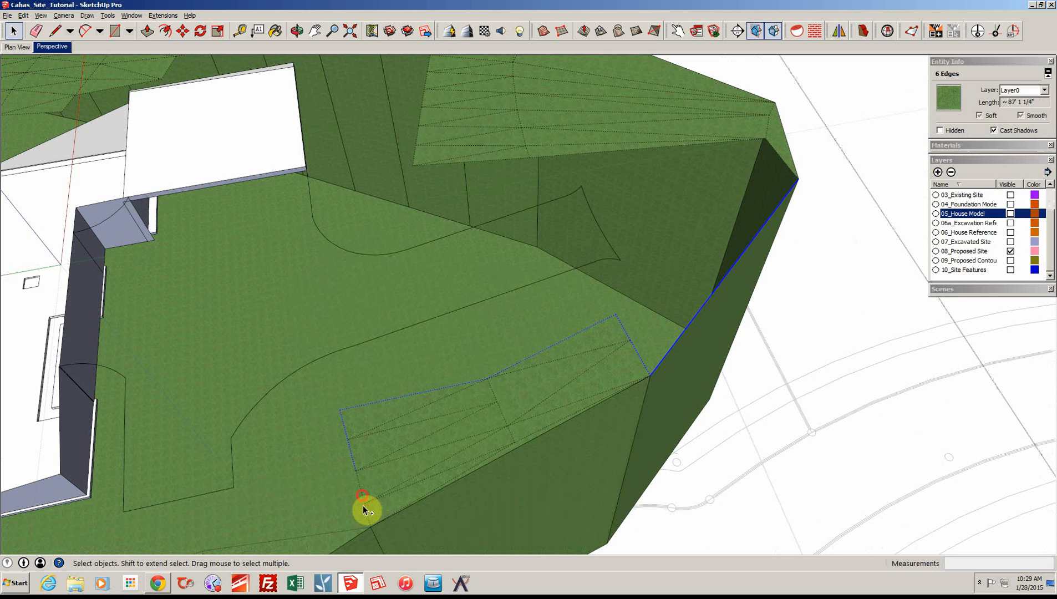
pyautogui.keyDown('ctrl'); pyautogui.click(363, 530); pyautogui.keyUp('ctrl')
pyautogui.moveTo(448, 531); pyautogui.dragTo(620, 329, button='middle')
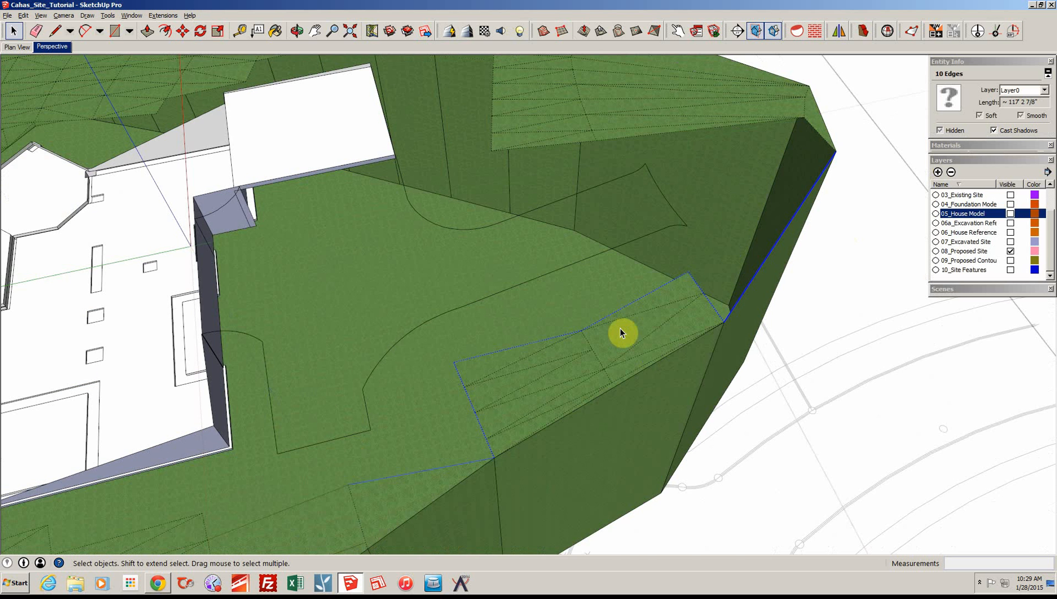
pyautogui.keyDown('ctrl'); pyautogui.click(634, 341); pyautogui.keyUp('ctrl')
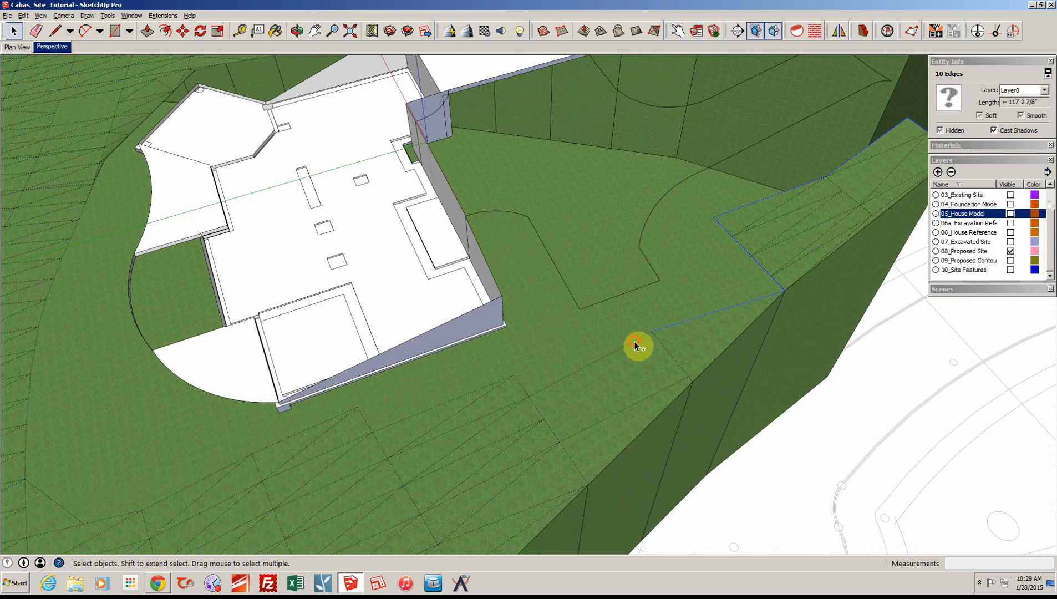
pyautogui.keyDown('ctrl'); pyautogui.click(518, 383); pyautogui.keyUp('ctrl')
pyautogui.keyDown('ctrl'); pyautogui.click(500, 383); pyautogui.keyUp('ctrl')
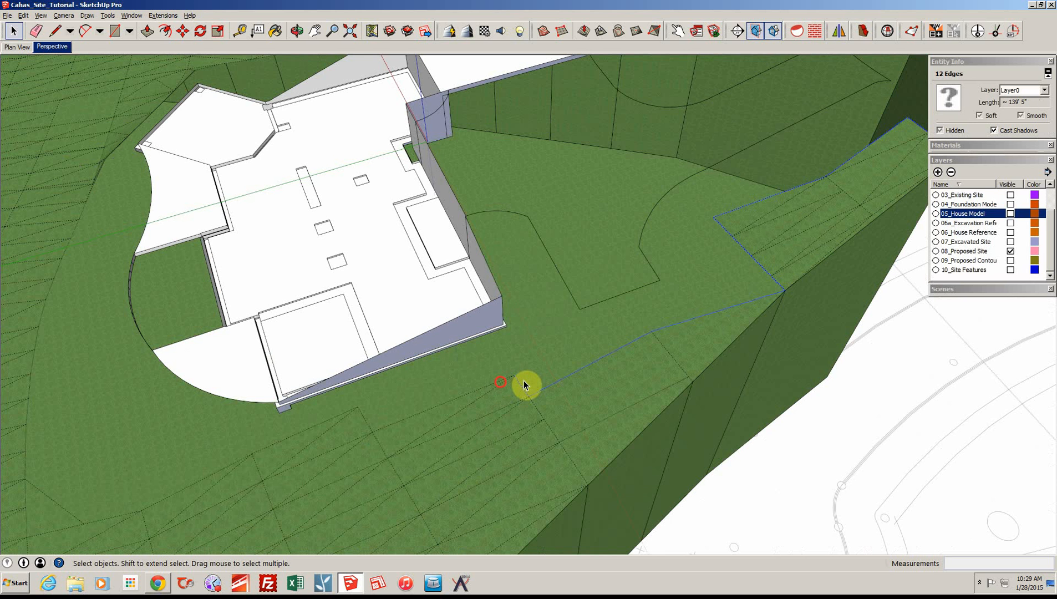
# Select the proposed site group containing the driveway outline and explode it into loose edges
pyautogui.moveTo(523, 381); pyautogui.dragTo(592, 307, button='middle')
pyautogui.click(574, 350)
pyautogui.scroll(3, 566, 259)
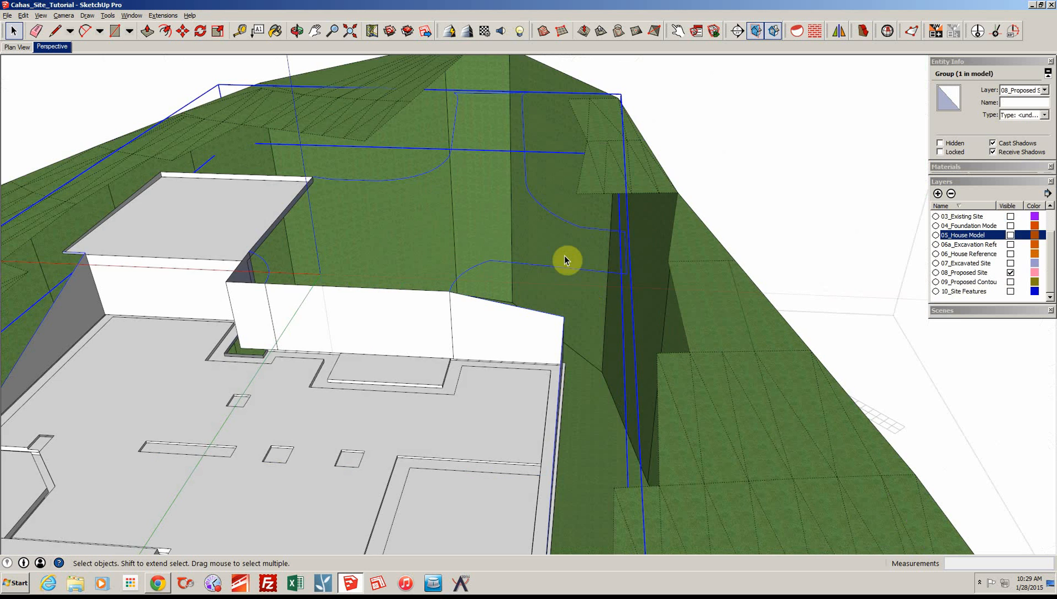
pyautogui.scroll(4, 465, 228)
pyautogui.scroll(2, 465, 228)
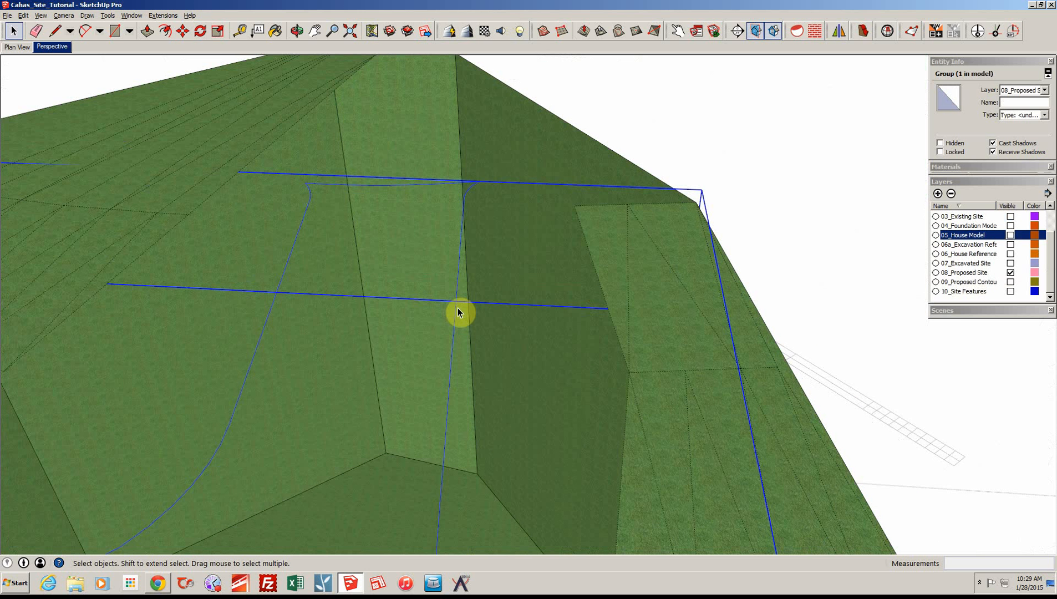
pyautogui.rightClick(456, 314)
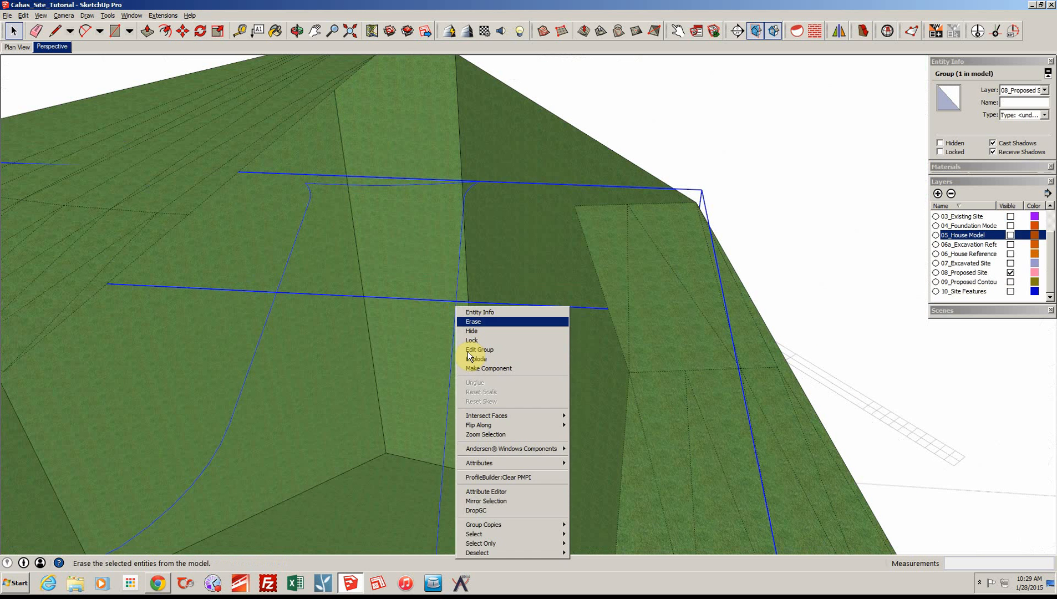
pyautogui.click(476, 359)
# Add the outer site boundary edge at the driveway's end and the adjoining terrain border edges along the driveway to the selection
pyautogui.scroll(-1, 544, 366)
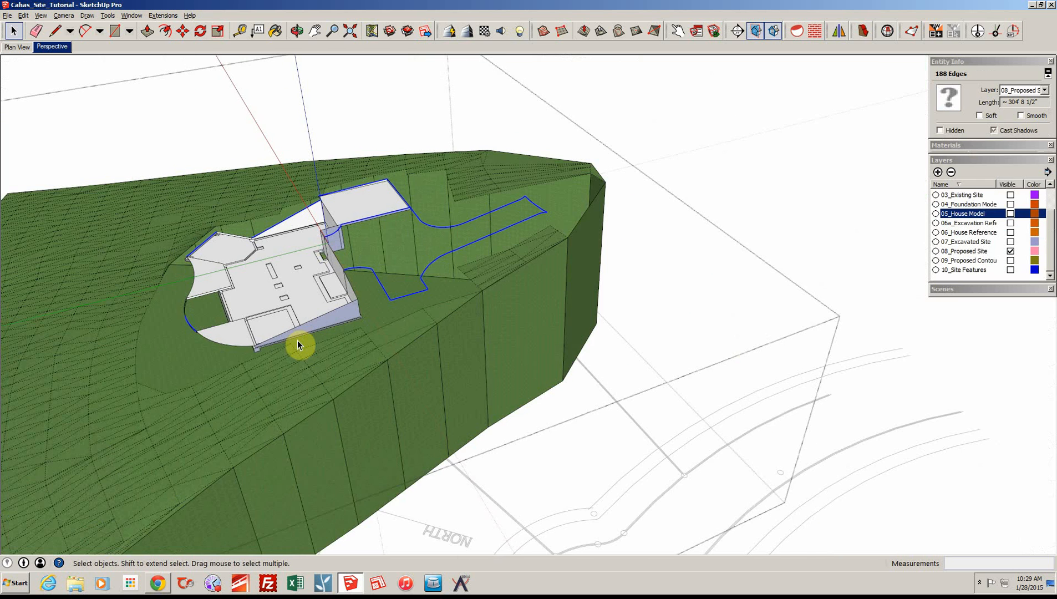
pyautogui.moveTo(298, 344); pyautogui.dragTo(445, 228, button='middle')
pyautogui.scroll(3, 560, 236)
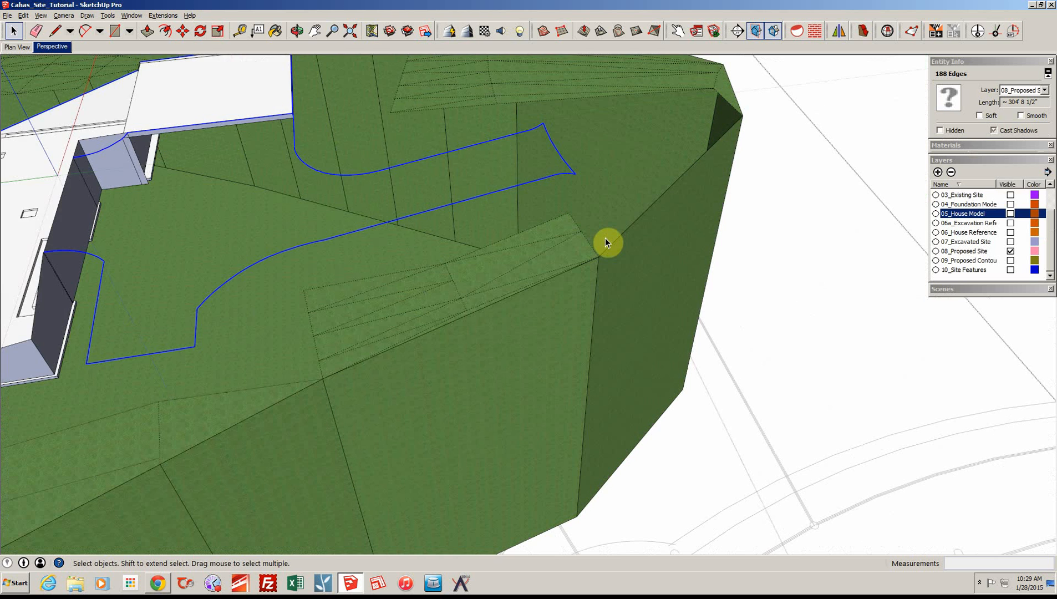
pyautogui.moveTo(606, 238); pyautogui.dragTo(609, 239, button='middle')
pyautogui.keyDown('ctrl'); pyautogui.click(608, 238); pyautogui.keyUp('ctrl')
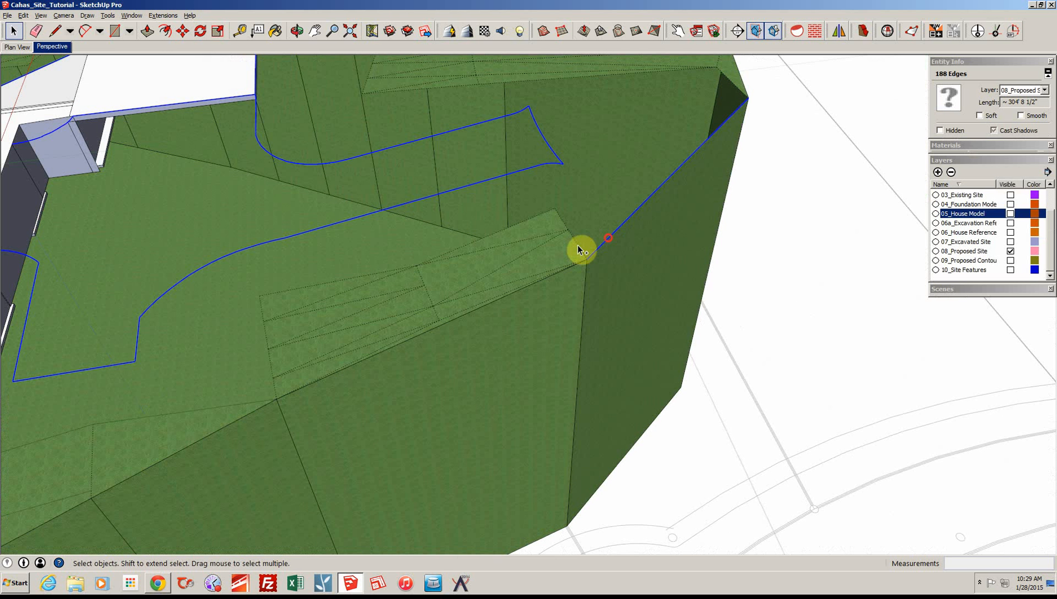
pyautogui.keyDown('ctrl'); pyautogui.click(564, 224); pyautogui.keyUp('ctrl')
pyautogui.keyDown('ctrl'); pyautogui.click(542, 218); pyautogui.keyUp('ctrl')
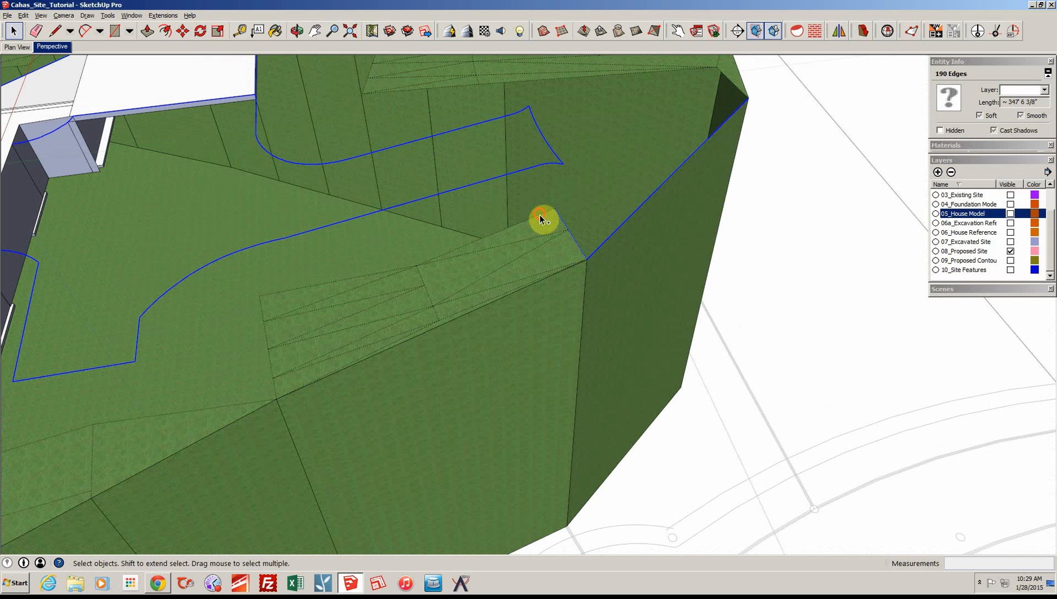
pyautogui.keyDown('ctrl'); pyautogui.click(477, 238); pyautogui.keyUp('ctrl')
pyautogui.keyDown('ctrl'); pyautogui.click(372, 274); pyautogui.keyUp('ctrl')
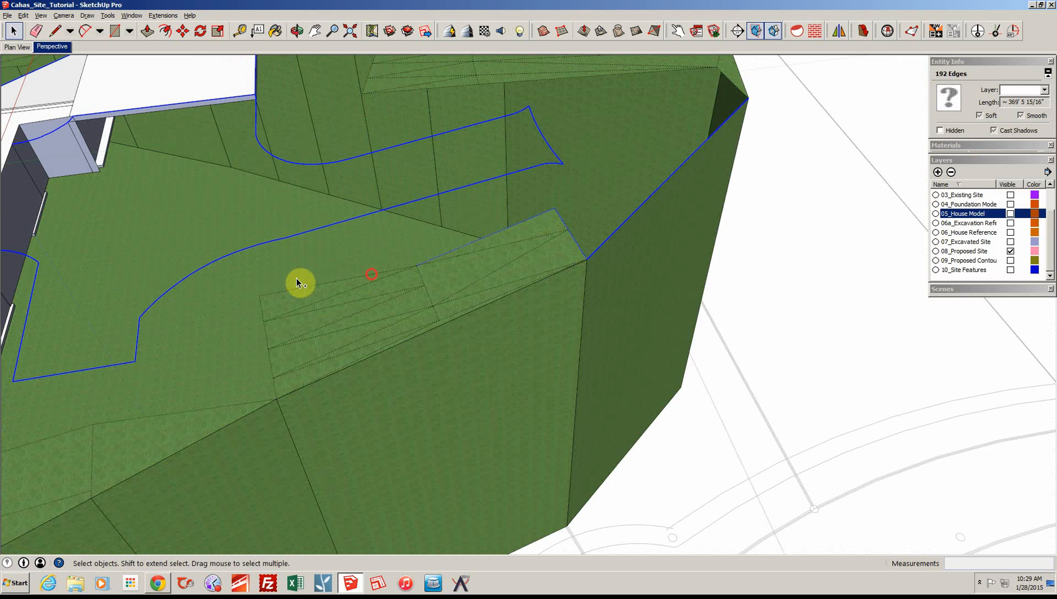
# Add the short terrain border edges running out to the site boundary and the next edge toward the foundation to the selection
pyautogui.keyDown('ctrl'); pyautogui.click(261, 309); pyautogui.keyUp('ctrl')
pyautogui.keyDown('ctrl'); pyautogui.click(266, 339); pyautogui.keyUp('ctrl')
pyautogui.keyDown('ctrl'); pyautogui.click(270, 359); pyautogui.keyUp('ctrl')
pyautogui.keyDown('ctrl'); pyautogui.click(274, 390); pyautogui.keyUp('ctrl')
pyautogui.keyDown('ctrl'); pyautogui.click(246, 403); pyautogui.keyUp('ctrl')
pyautogui.keyDown('ctrl'); pyautogui.click(255, 402); pyautogui.keyUp('ctrl')
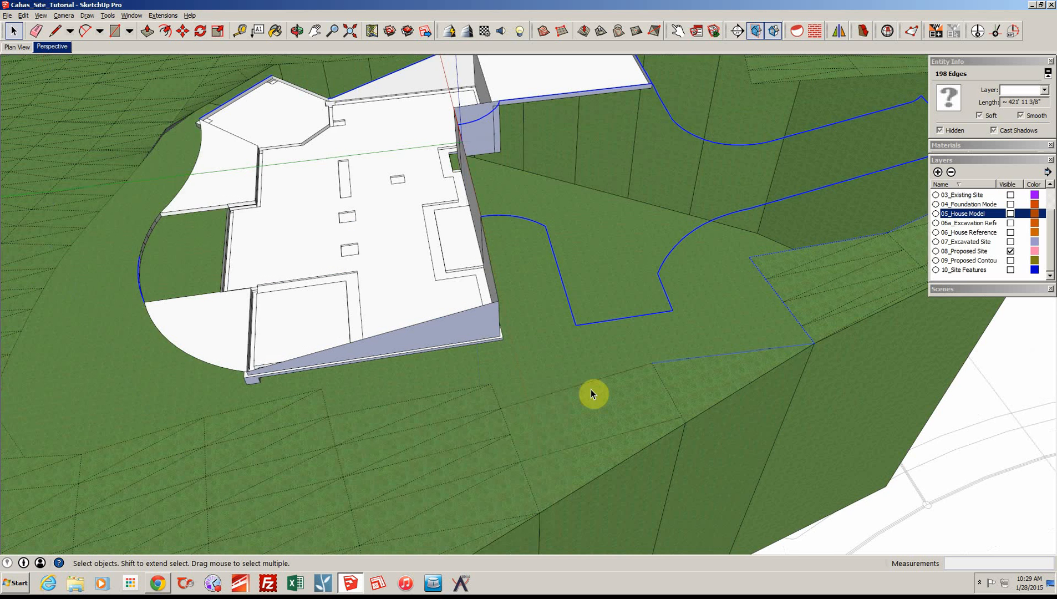
# Add the stepped terrain border edges alongside the foundation's sloped side wall to the selection
pyautogui.moveTo(591, 389); pyautogui.dragTo(541, 390, button='middle')
pyautogui.keyDown('ctrl'); pyautogui.click(524, 395); pyautogui.keyUp('ctrl')
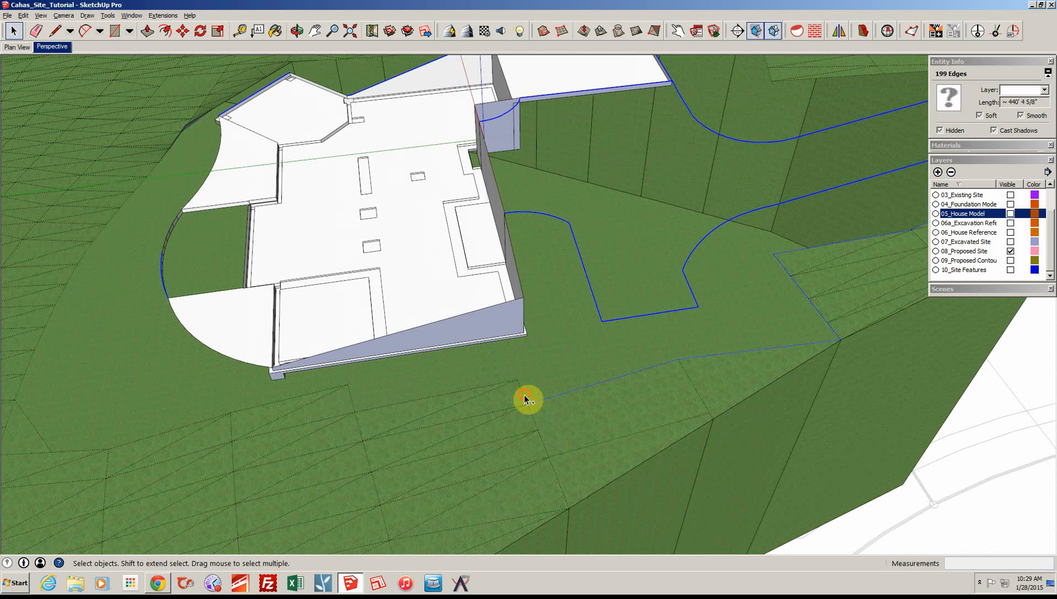
pyautogui.keyDown('ctrl'); pyautogui.click(483, 386); pyautogui.keyUp('ctrl')
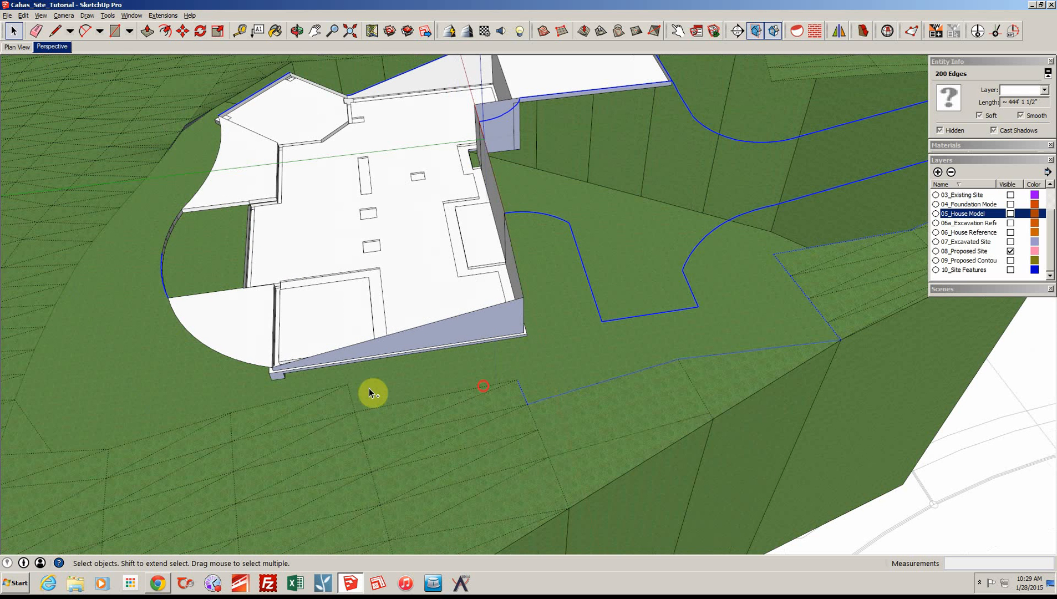
pyautogui.keyDown('ctrl'); pyautogui.click(350, 395); pyautogui.keyUp('ctrl')
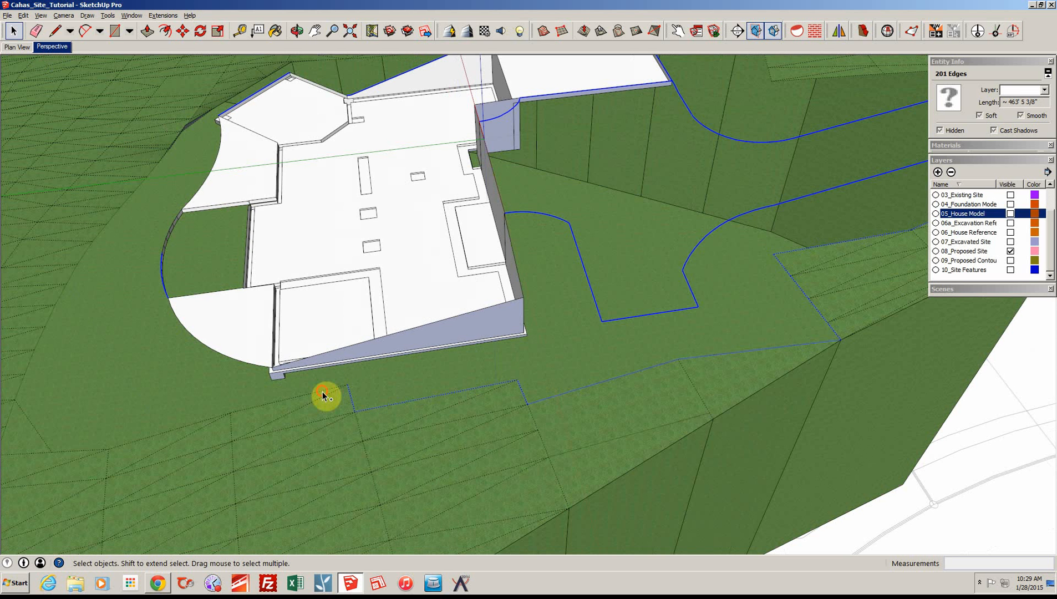
pyautogui.keyDown('ctrl'); pyautogui.click(321, 391); pyautogui.keyUp('ctrl')
pyautogui.keyDown('ctrl'); pyautogui.click(518, 410); pyautogui.keyUp('ctrl')
# Add the terrain border edges around the excavation corner outside the rounded patio to the selection
pyautogui.moveTo(518, 411); pyautogui.dragTo(507, 389, button='middle')
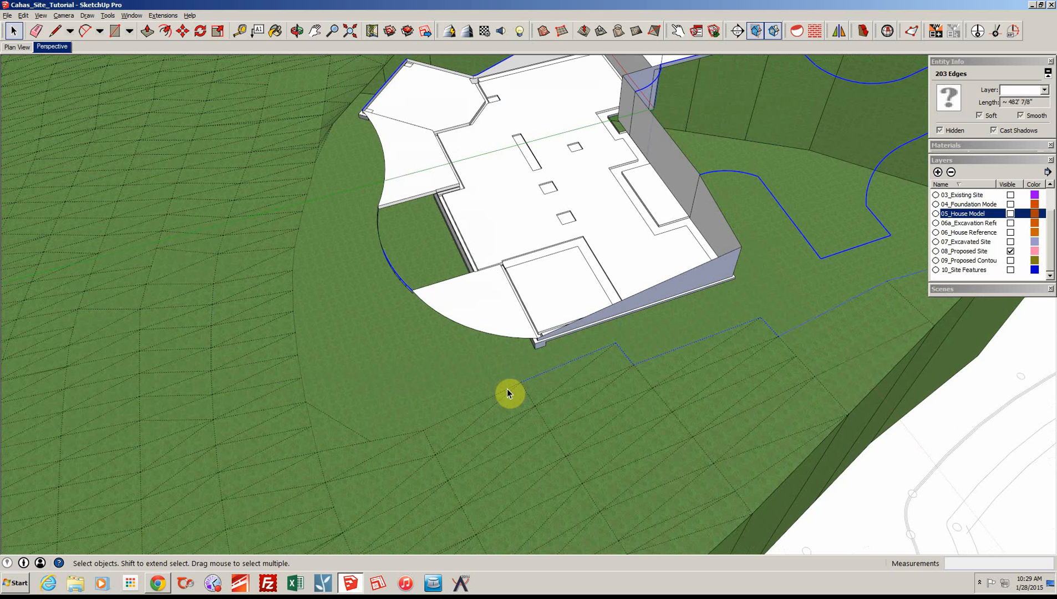
pyautogui.keyDown('ctrl'); pyautogui.click(505, 389); pyautogui.keyUp('ctrl')
pyautogui.keyDown('ctrl'); pyautogui.click(406, 433); pyautogui.keyUp('ctrl')
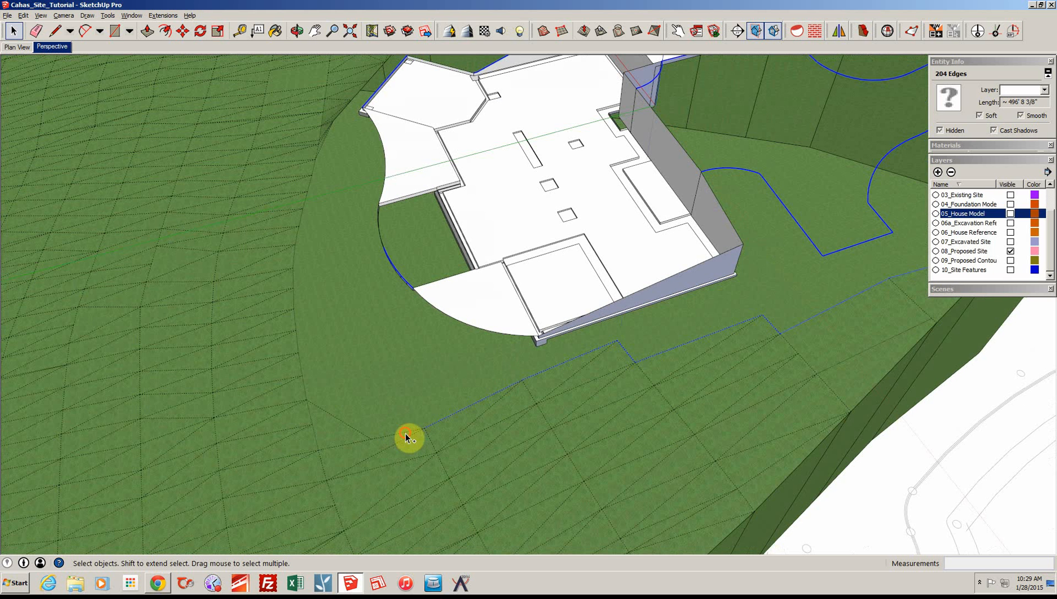
pyautogui.keyDown('ctrl'); pyautogui.click(364, 437); pyautogui.keyUp('ctrl')
pyautogui.keyDown('ctrl'); pyautogui.click(302, 392); pyautogui.keyUp('ctrl')
pyautogui.keyDown('ctrl'); pyautogui.click(297, 392); pyautogui.keyUp('ctrl')
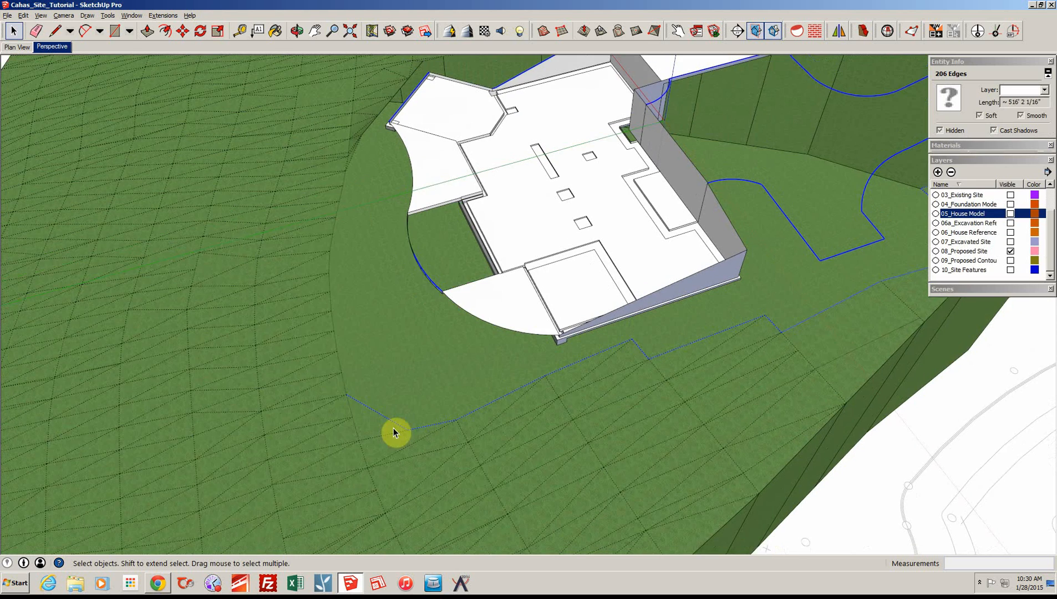
# Add the terrain border edges in front of the curved retaining wall to the selection
pyautogui.moveTo(391, 427); pyautogui.dragTo(571, 406, button='middle')
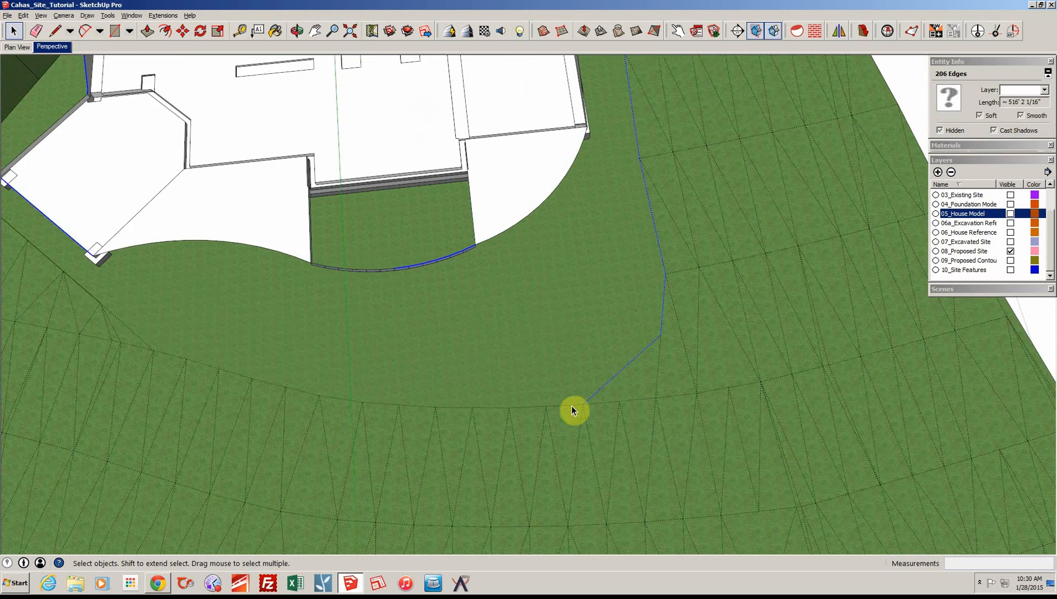
pyautogui.keyDown('ctrl'); pyautogui.click(523, 411); pyautogui.keyUp('ctrl')
pyautogui.keyDown('ctrl'); pyautogui.click(490, 410); pyautogui.keyUp('ctrl')
pyautogui.keyDown('ctrl'); pyautogui.click(457, 410); pyautogui.keyUp('ctrl')
pyautogui.keyDown('ctrl'); pyautogui.click(429, 410); pyautogui.keyUp('ctrl')
pyautogui.keyDown('ctrl'); pyautogui.click(387, 410); pyautogui.keyUp('ctrl')
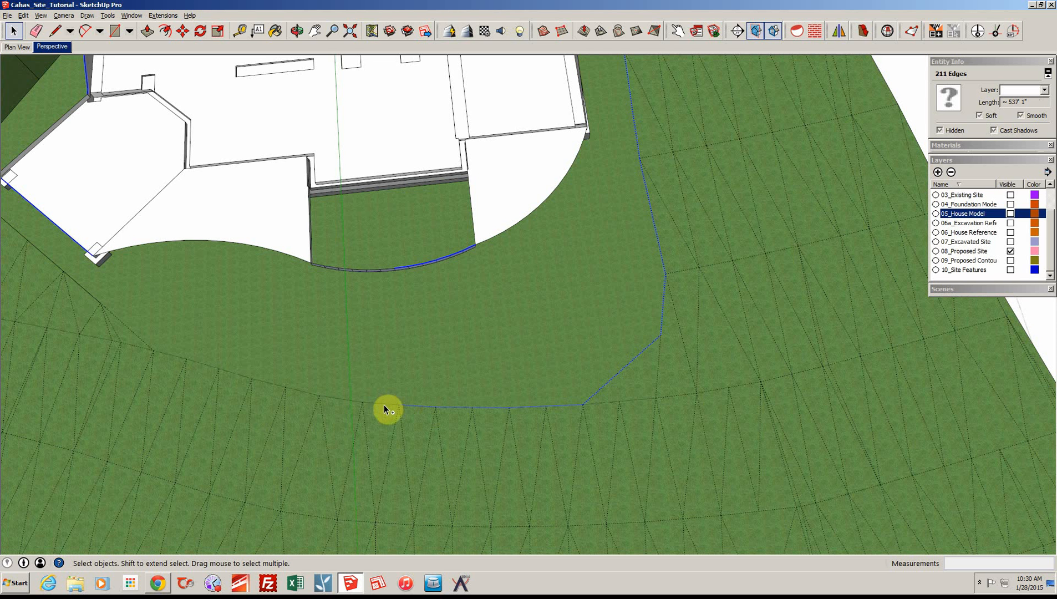
# Add the terrain border edges from the curved retaining wall toward the angled patio's corner to the selection
pyautogui.keyDown('ctrl'); pyautogui.click(349, 403); pyautogui.keyUp('ctrl')
pyautogui.keyDown('ctrl'); pyautogui.click(305, 394); pyautogui.keyUp('ctrl')
pyautogui.keyDown('ctrl'); pyautogui.click(224, 374); pyautogui.keyUp('ctrl')
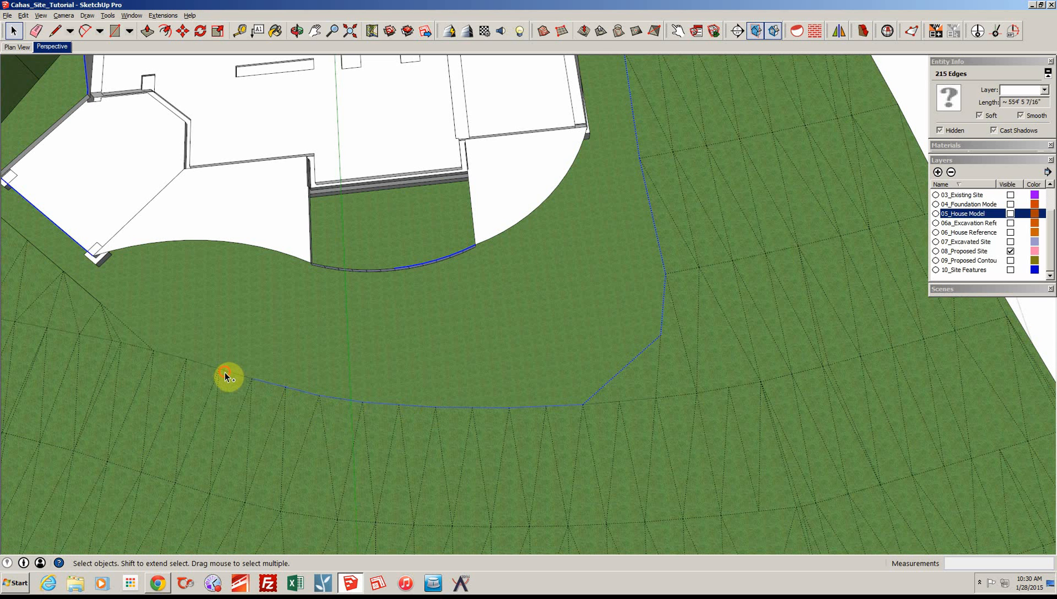
pyautogui.keyDown('ctrl'); pyautogui.click(194, 368); pyautogui.keyUp('ctrl')
pyautogui.keyDown('ctrl'); pyautogui.click(144, 342); pyautogui.keyUp('ctrl')
pyautogui.keyDown('ctrl'); pyautogui.click(97, 302); pyautogui.keyUp('ctrl')
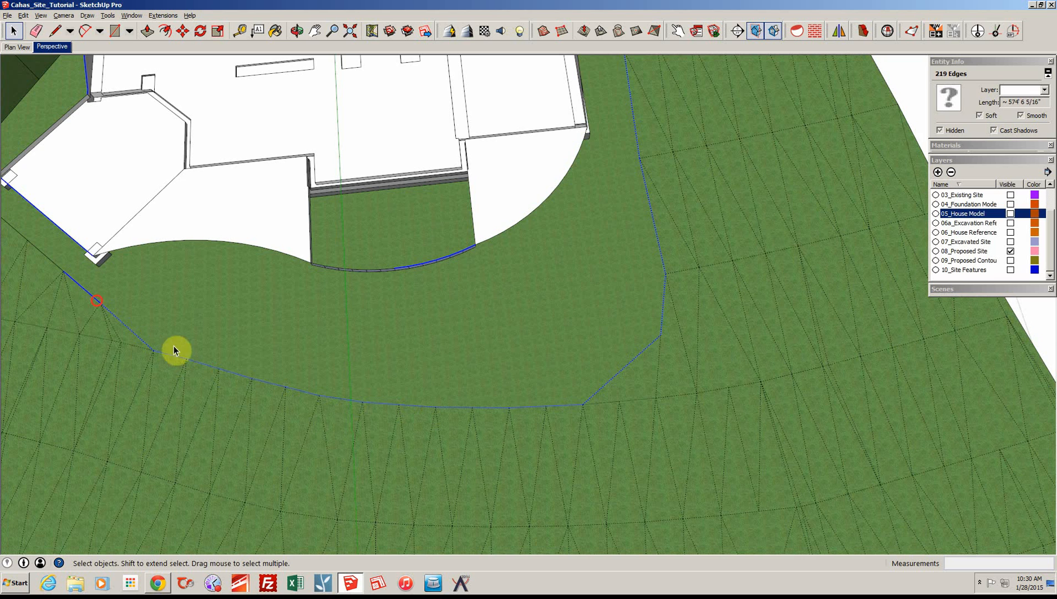
# Add the terrain border edges around the outside of the angled patio and its corner footings to the selection
pyautogui.scroll(-3, 173, 347)
pyautogui.moveTo(174, 346); pyautogui.dragTo(406, 353, button='middle')
pyautogui.keyDown('ctrl'); pyautogui.click(406, 353); pyautogui.keyUp('ctrl')
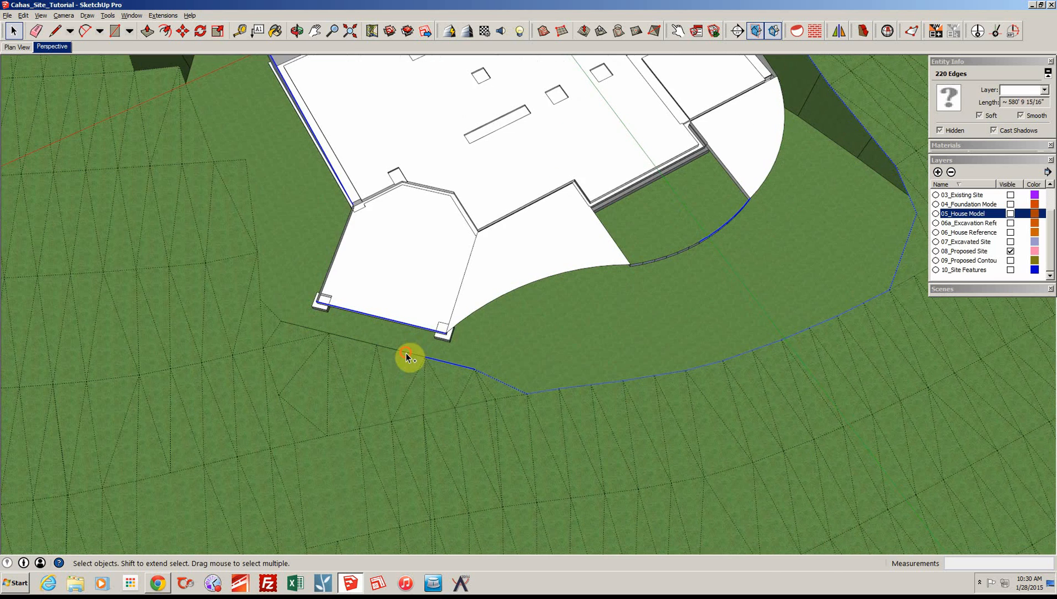
pyautogui.keyDown('ctrl'); pyautogui.click(347, 340); pyautogui.keyUp('ctrl')
pyautogui.keyDown('ctrl'); pyautogui.click(308, 329); pyautogui.keyUp('ctrl')
pyautogui.keyDown('ctrl'); pyautogui.click(278, 319); pyautogui.keyUp('ctrl')
pyautogui.keyDown('ctrl'); pyautogui.click(270, 310); pyautogui.keyUp('ctrl')
pyautogui.keyDown('ctrl'); pyautogui.click(255, 241); pyautogui.keyUp('ctrl')
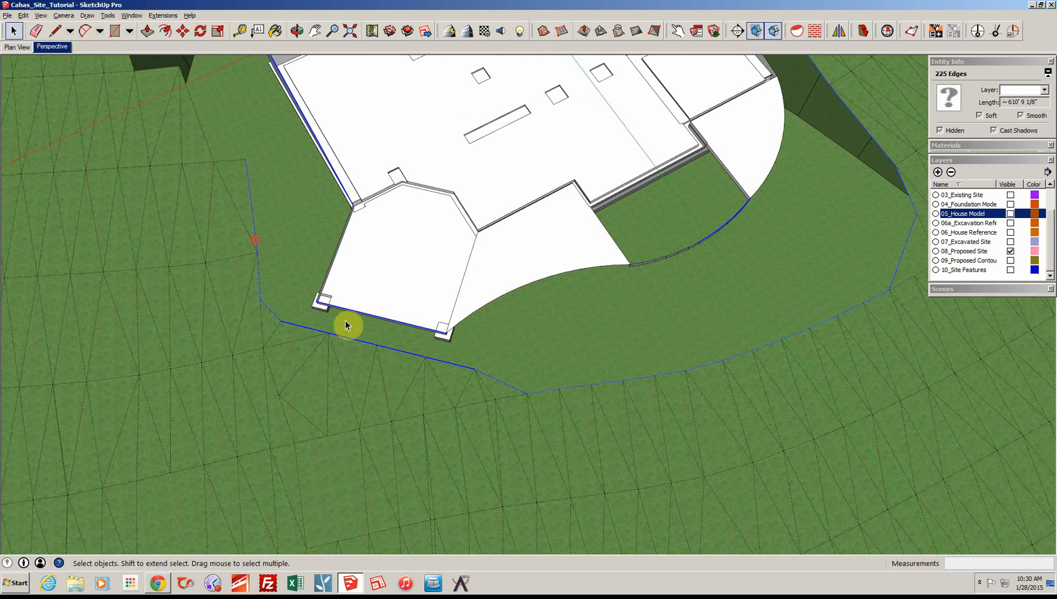
# Add the stepped terrain border edges alongside the angled patio and the sloping foundation wall to the selection
pyautogui.moveTo(345, 321); pyautogui.dragTo(419, 311, button='middle')
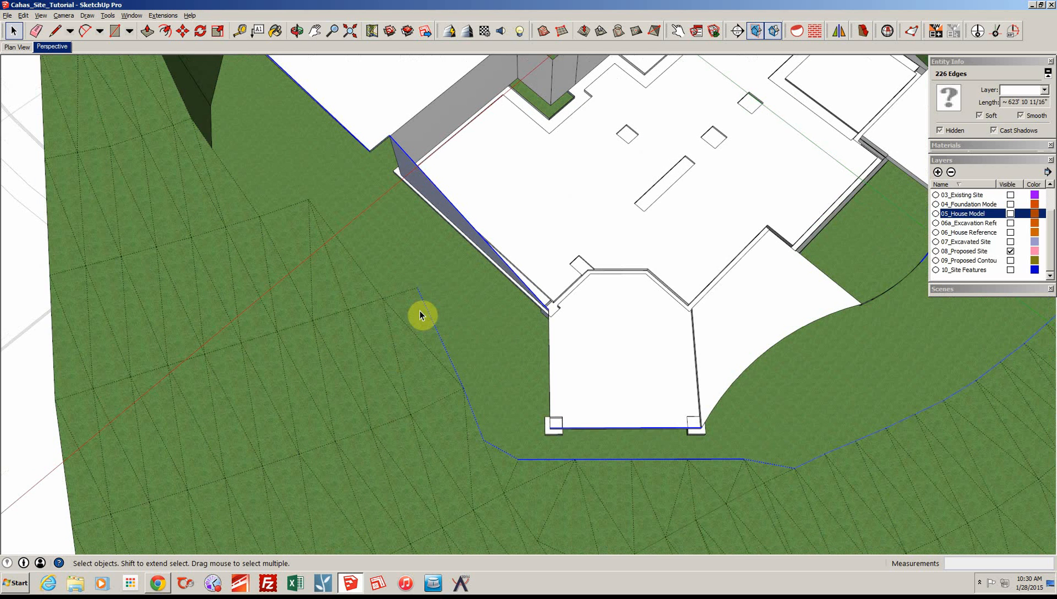
pyautogui.keyDown('ctrl'); pyautogui.click(378, 290); pyautogui.keyUp('ctrl')
pyautogui.keyDown('ctrl'); pyautogui.click(275, 213); pyautogui.keyUp('ctrl')
pyautogui.keyDown('ctrl'); pyautogui.click(274, 211); pyautogui.keyUp('ctrl')
pyautogui.keyDown('ctrl'); pyautogui.click(252, 209); pyautogui.keyUp('ctrl')
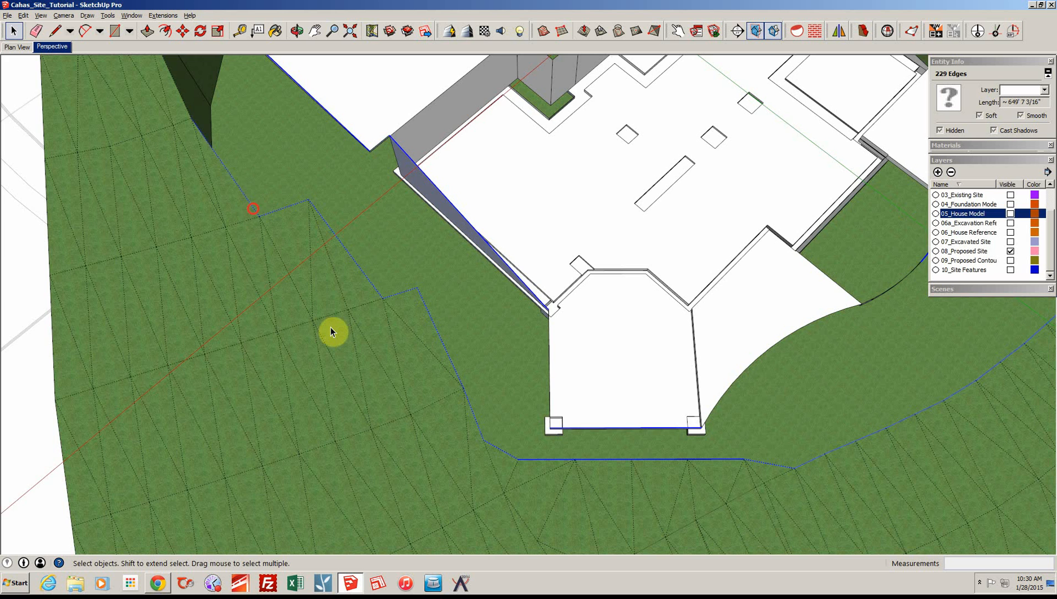
# Add the stepped terrain border edges around the outside of the raised rectangular slab to the selection
pyautogui.moveTo(331, 327); pyautogui.dragTo(475, 500, button='middle')
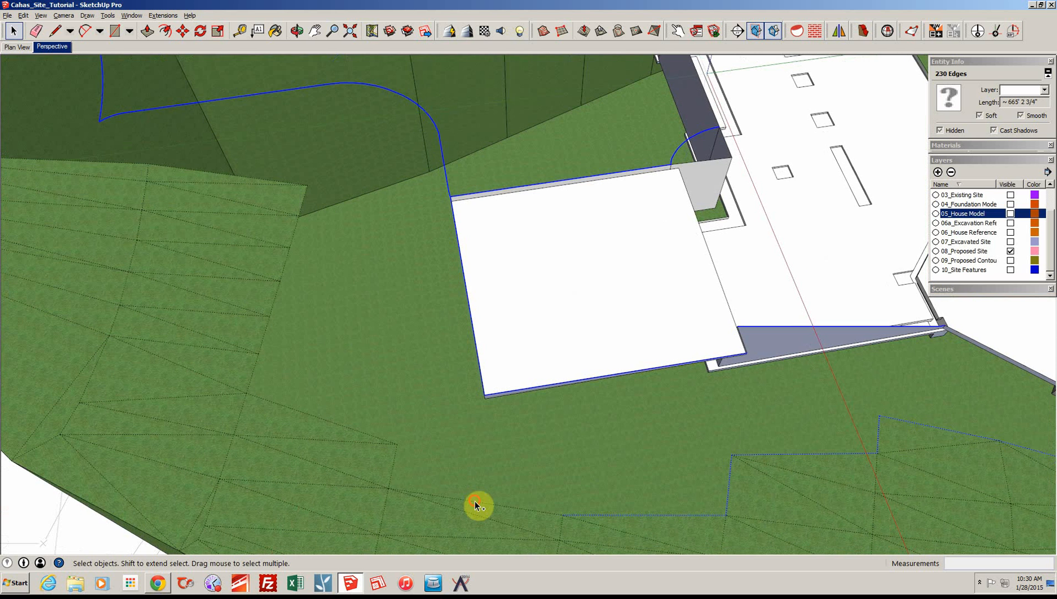
pyautogui.keyDown('ctrl'); pyautogui.click(395, 466); pyautogui.keyUp('ctrl')
pyautogui.keyDown('ctrl'); pyautogui.click(371, 436); pyautogui.keyUp('ctrl')
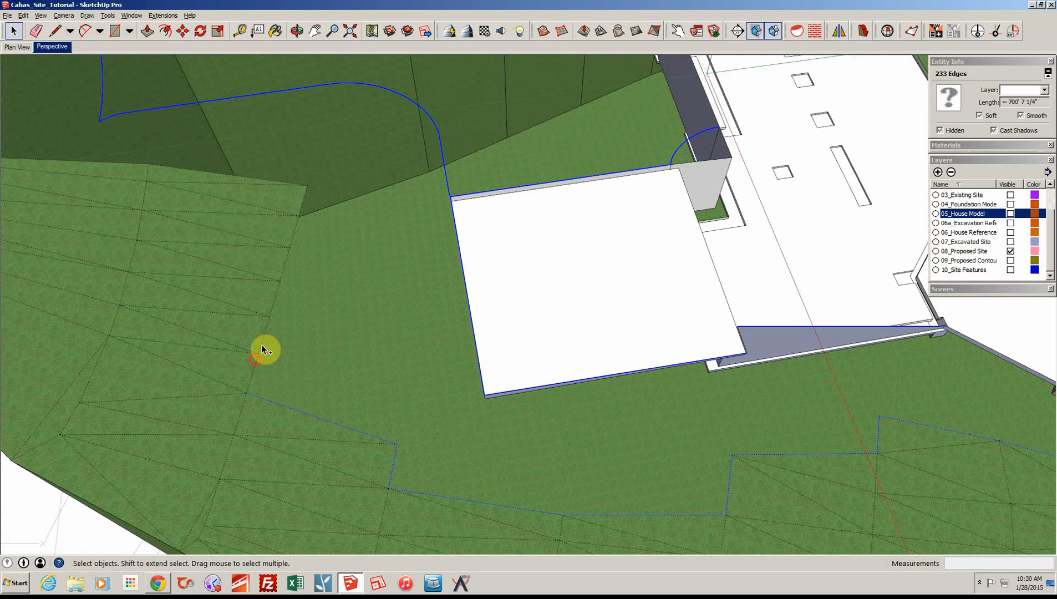
pyautogui.keyDown('ctrl'); pyautogui.click(274, 307); pyautogui.keyUp('ctrl')
pyautogui.keyDown('ctrl'); pyautogui.click(284, 269); pyautogui.keyUp('ctrl')
pyautogui.keyDown('ctrl'); pyautogui.click(298, 216); pyautogui.keyUp('ctrl')
pyautogui.keyDown('ctrl'); pyautogui.click(291, 187); pyautogui.keyUp('ctrl')
# Add the remaining terrain border edges along the driveway cut out to the site's outer boundary to the selection
pyautogui.moveTo(321, 264)
pyautogui.mouseDown(button='middle')
pyautogui.moveTo(404, 290)
pyautogui.moveTo(331, 312)
pyautogui.mouseUp(button='middle')
pyautogui.keyDown('ctrl'); pyautogui.click(330, 309); pyautogui.keyUp('ctrl')
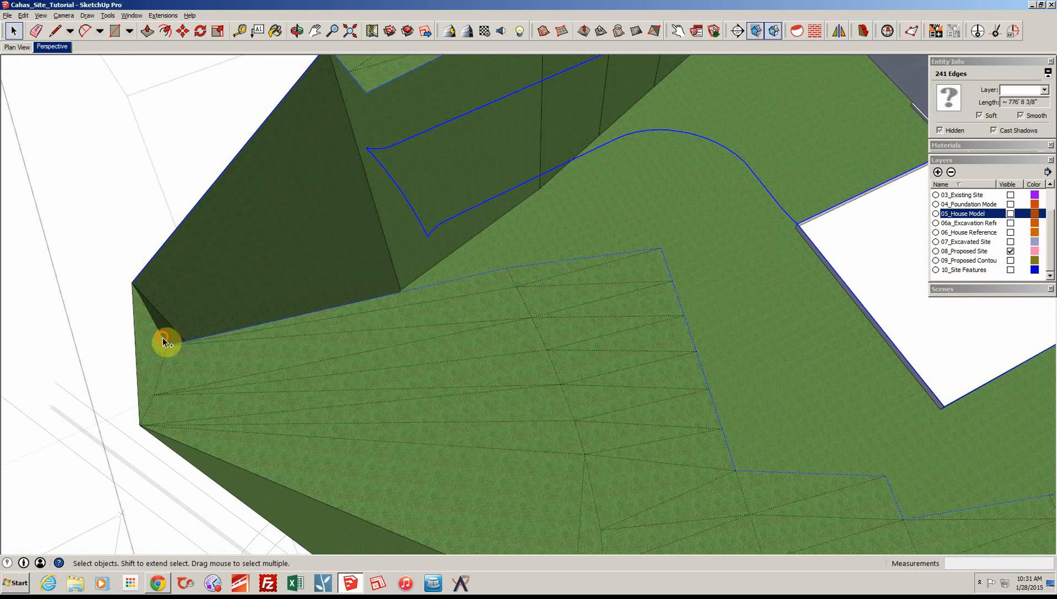
pyautogui.keyDown('ctrl'); pyautogui.click(164, 338); pyautogui.keyUp('ctrl')
# Add the foundation wall's top edge between the outer corner and the proposed arc, including the short jog edge, to the selection
pyautogui.moveTo(311, 405); pyautogui.dragTo(321, 445, button='middle')
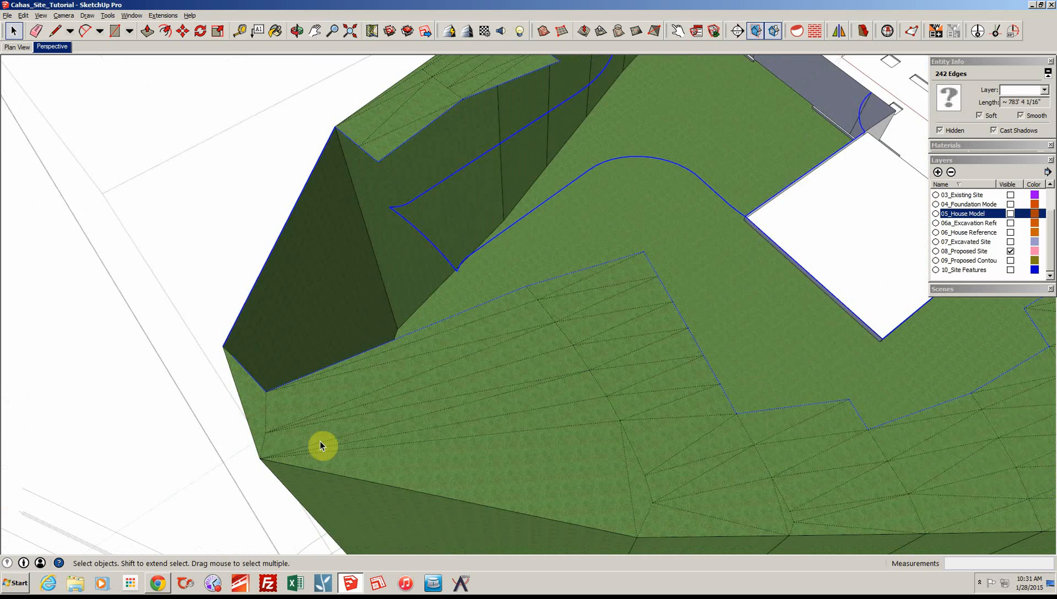
pyautogui.scroll(-5, 321, 443)
pyautogui.scroll(2, 320, 439)
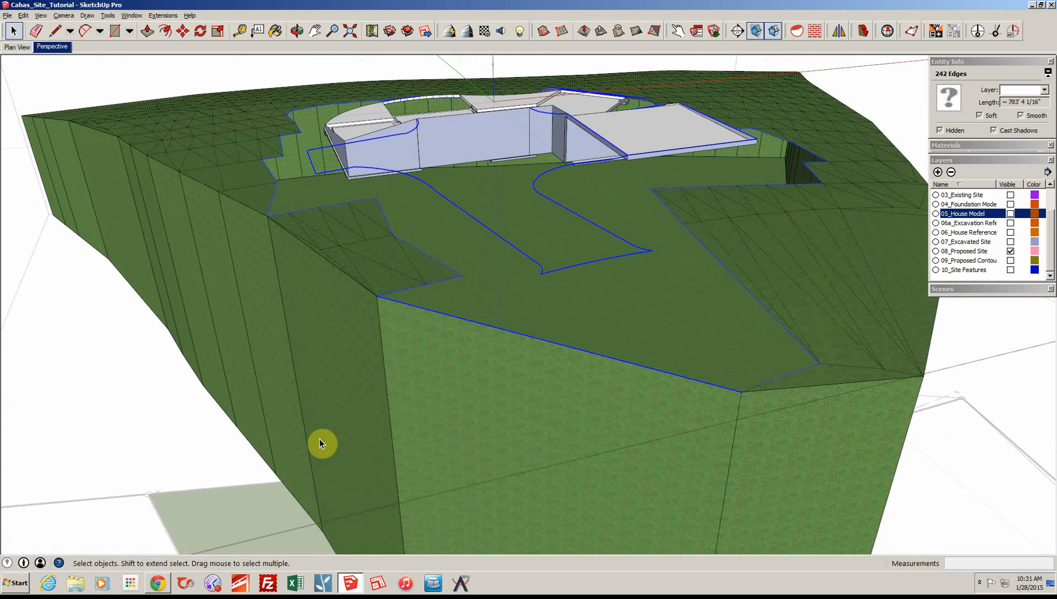
pyautogui.scroll(5, 320, 439)
pyautogui.scroll(3, 340, 430)
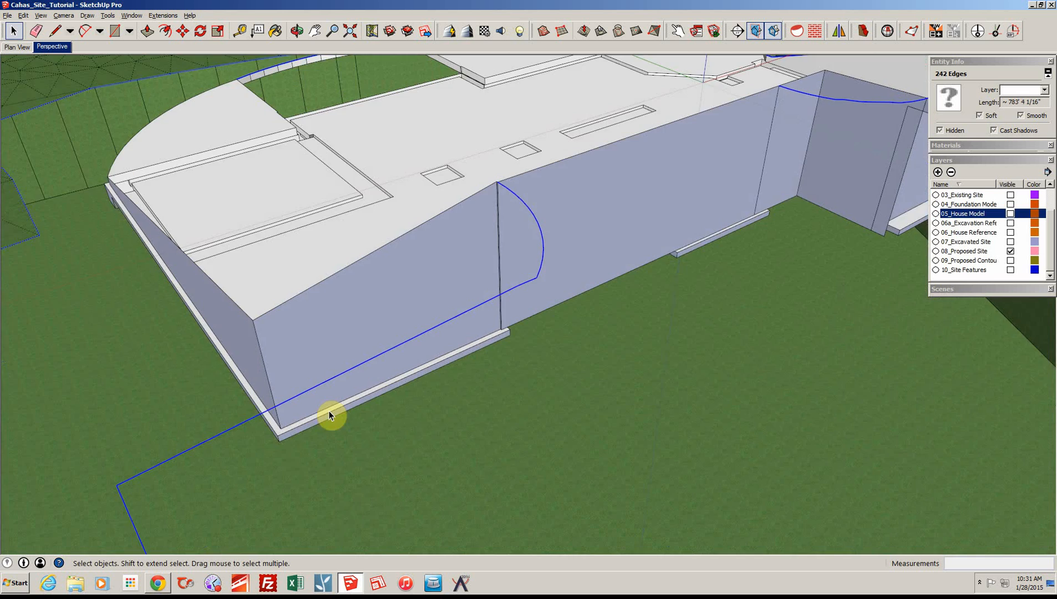
pyautogui.scroll(3, 329, 412)
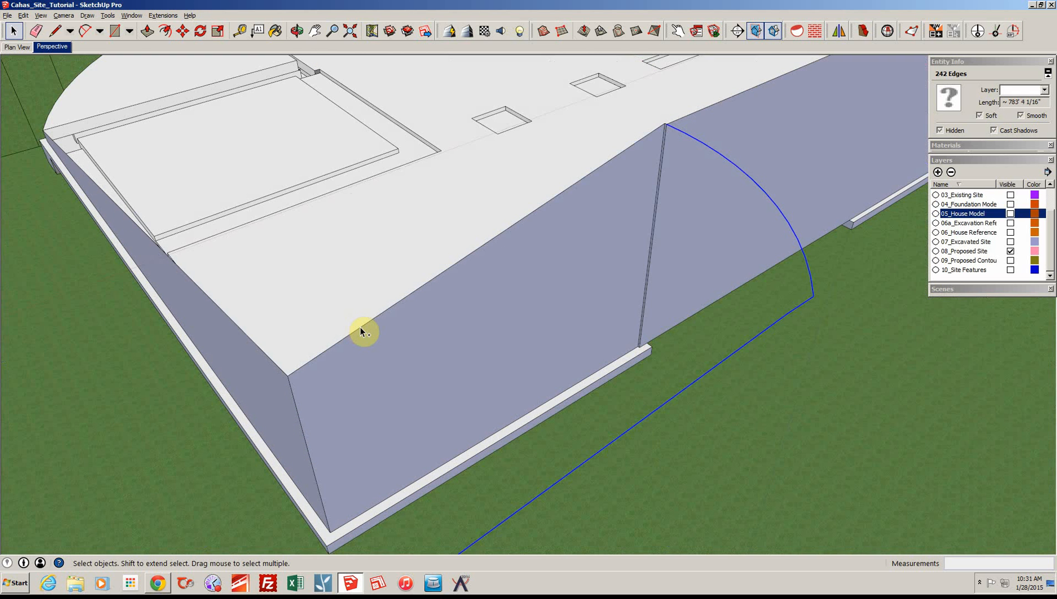
pyautogui.click(360, 328)
pyautogui.scroll(-2, 366, 324)
pyautogui.scroll(3, 623, 324)
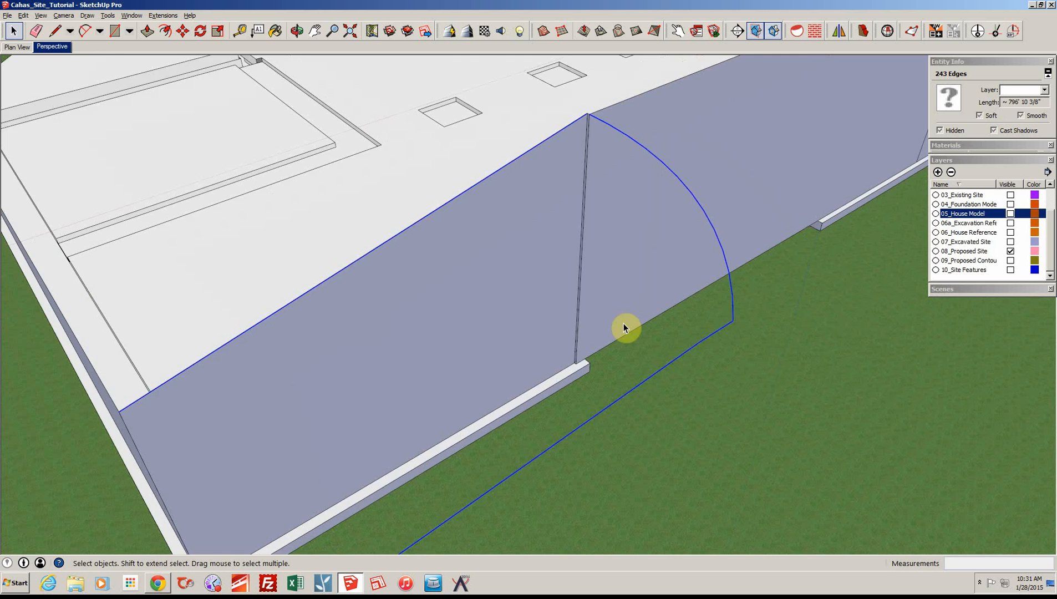
pyautogui.scroll(3, 510, 267)
pyautogui.scroll(2, 364, 101)
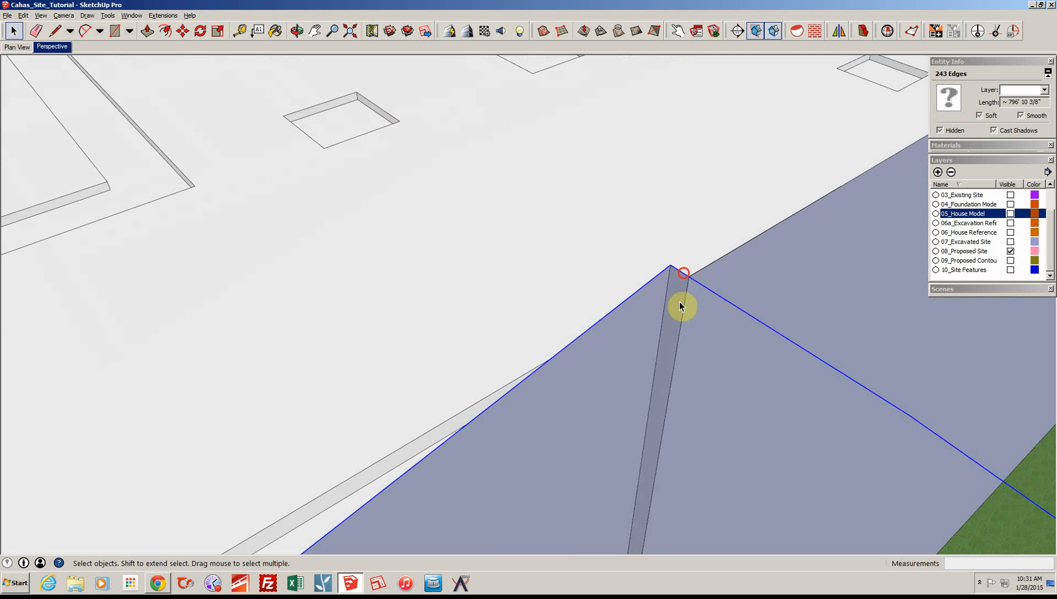
pyautogui.scroll(-5, 680, 302)
# Add the sloping side wall's top edge and the adjoining rounded patio's curved outer edge to the selection
pyautogui.moveTo(651, 302); pyautogui.dragTo(570, 224, button='middle')
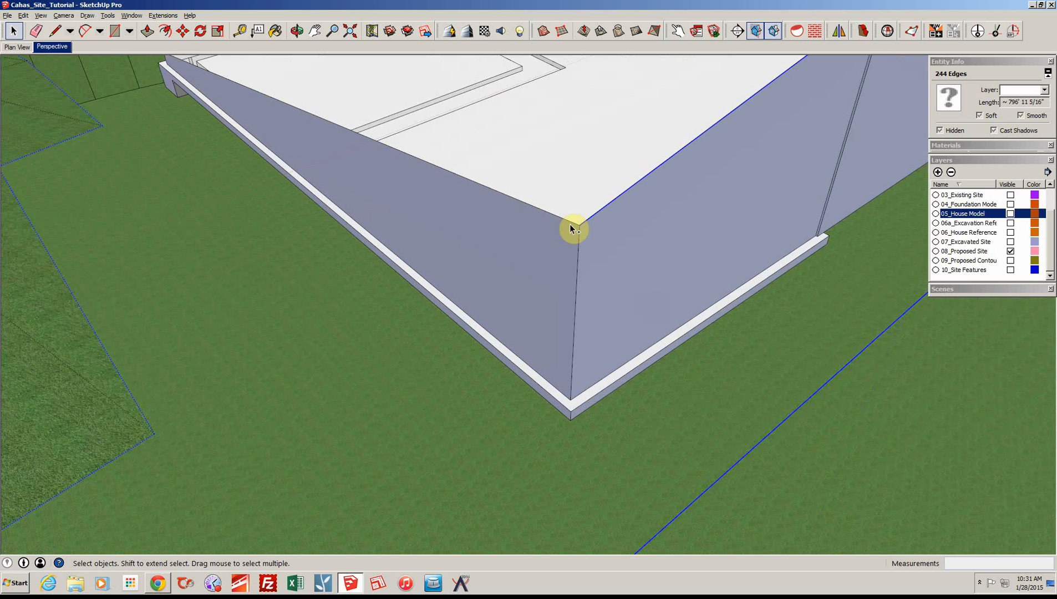
pyautogui.keyDown('ctrl'); pyautogui.click(571, 223); pyautogui.keyUp('ctrl')
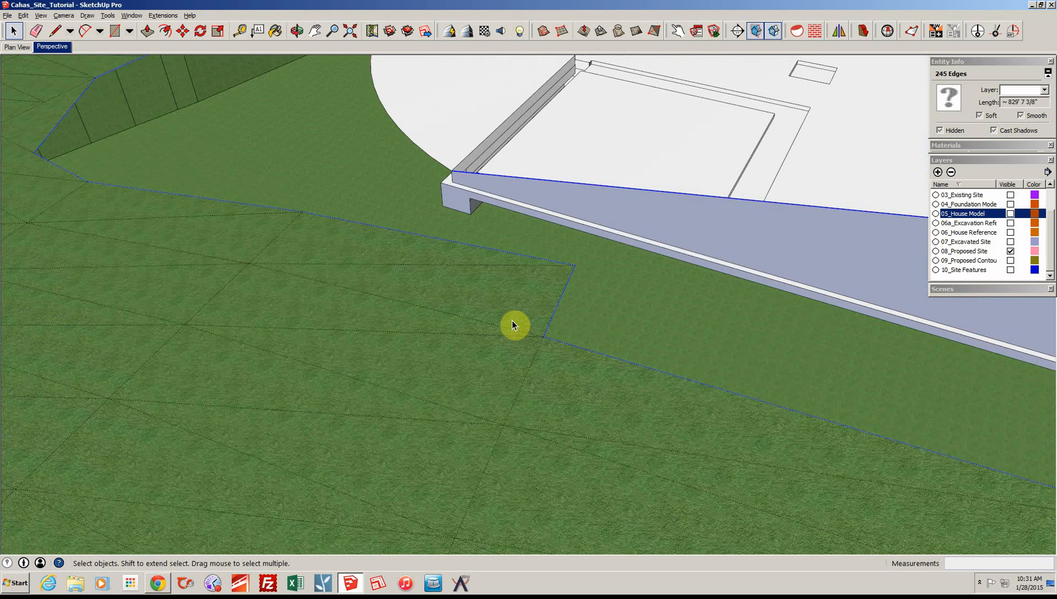
pyautogui.scroll(5, 512, 321)
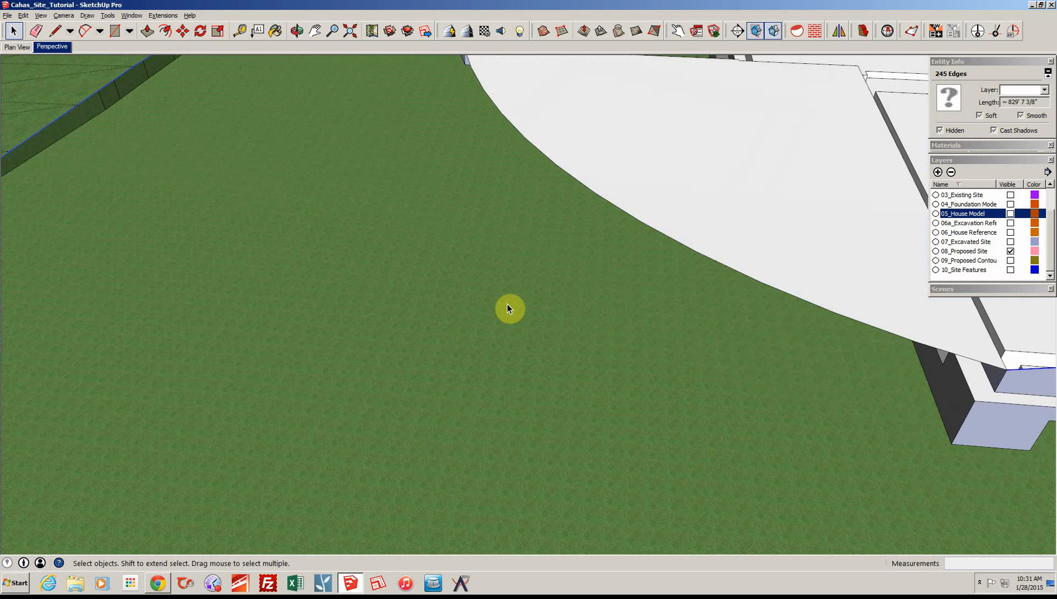
pyautogui.scroll(-2, 775, 287)
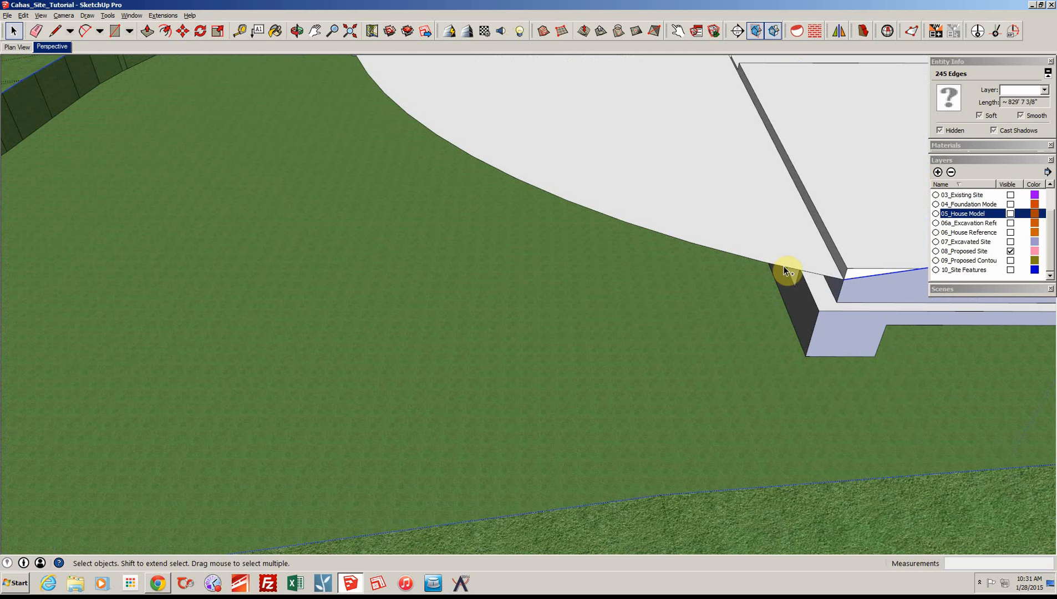
pyautogui.keyDown('ctrl'); pyautogui.click(783, 269); pyautogui.keyUp('ctrl')
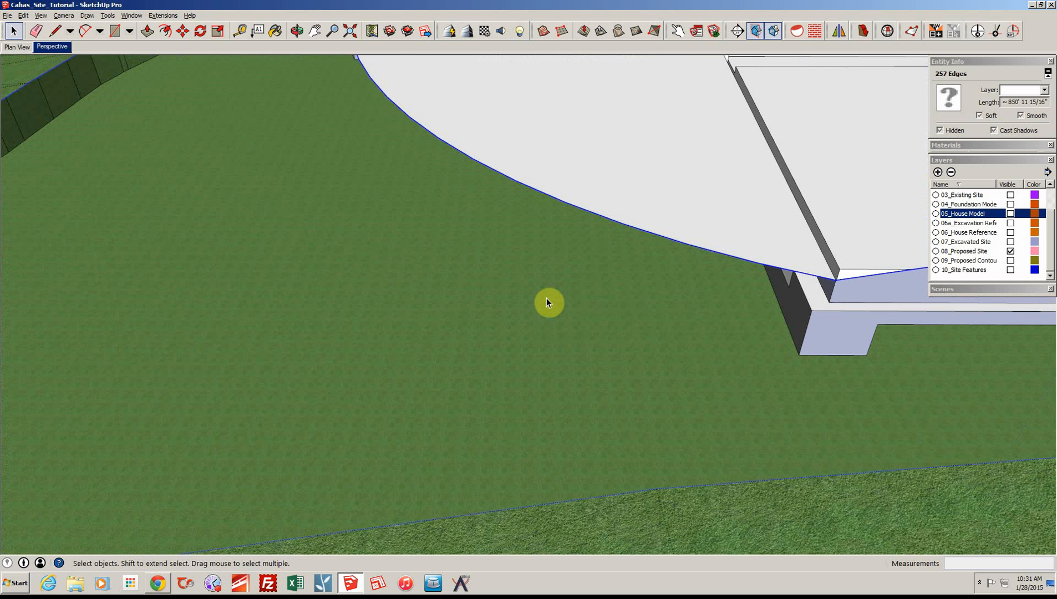
# Add the remaining top edge segments of the curved retaining wall between the two patios to the selection
pyautogui.scroll(-3, 547, 299)
pyautogui.scroll(2, 542, 301)
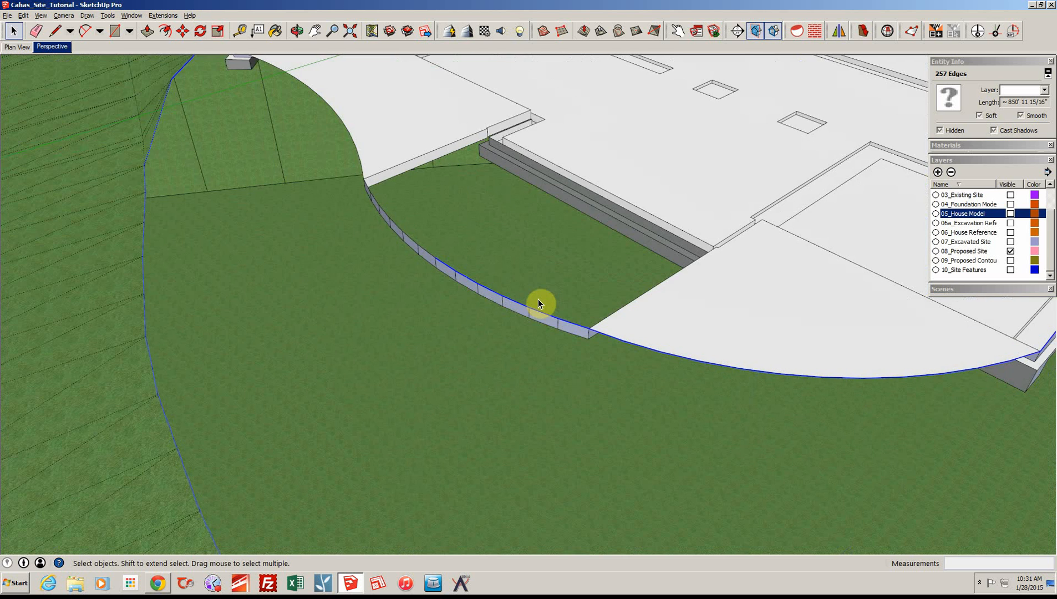
pyautogui.scroll(2, 538, 300)
pyautogui.scroll(1, 552, 327)
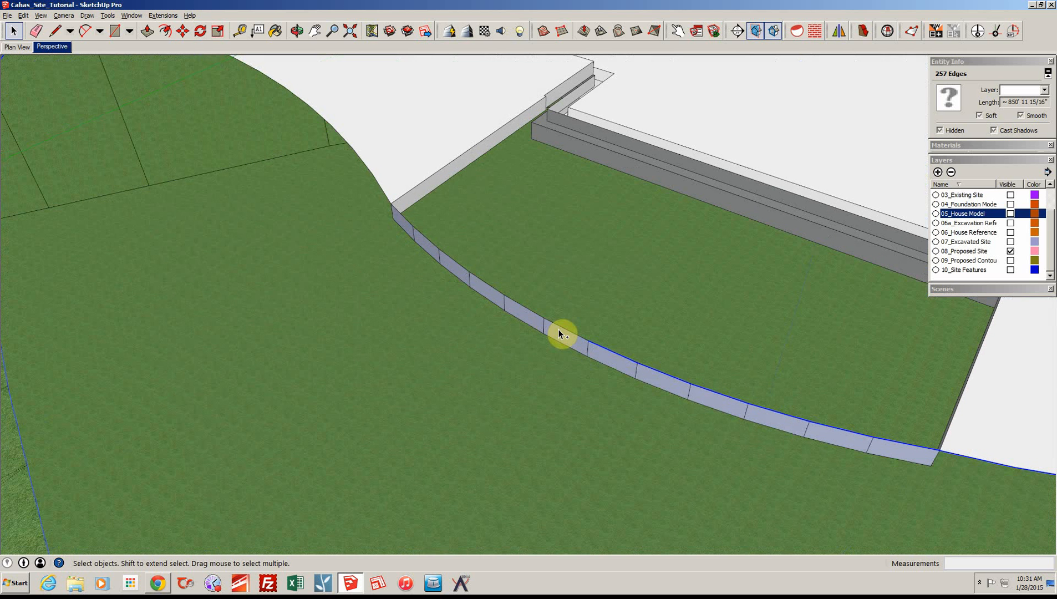
pyautogui.keyDown('ctrl'); pyautogui.click(558, 327); pyautogui.keyUp('ctrl')
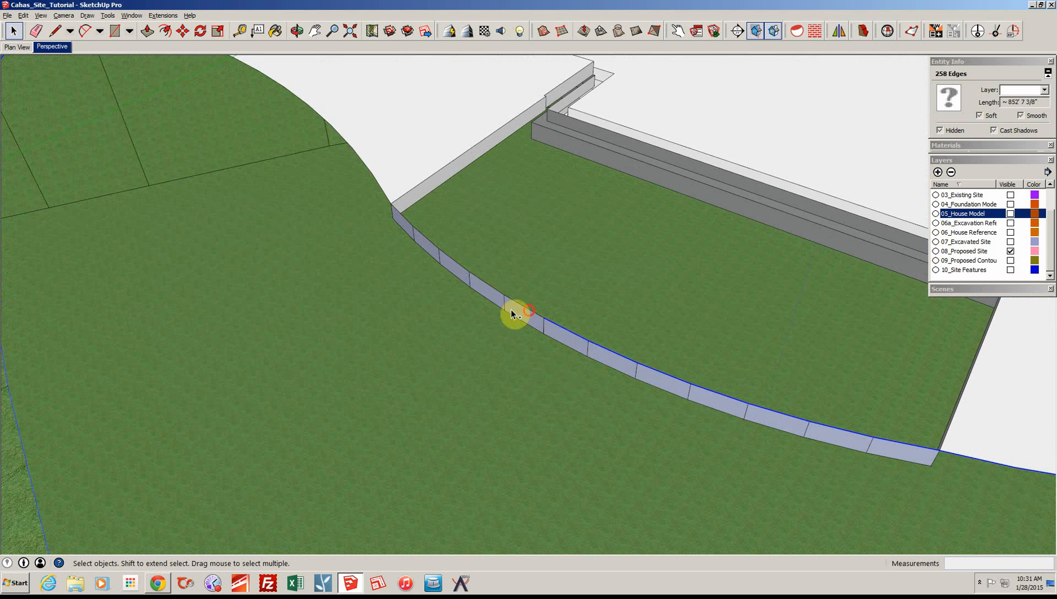
pyautogui.keyDown('ctrl'); pyautogui.click(492, 287); pyautogui.keyUp('ctrl')
pyautogui.keyDown('ctrl'); pyautogui.click(492, 288); pyautogui.keyUp('ctrl')
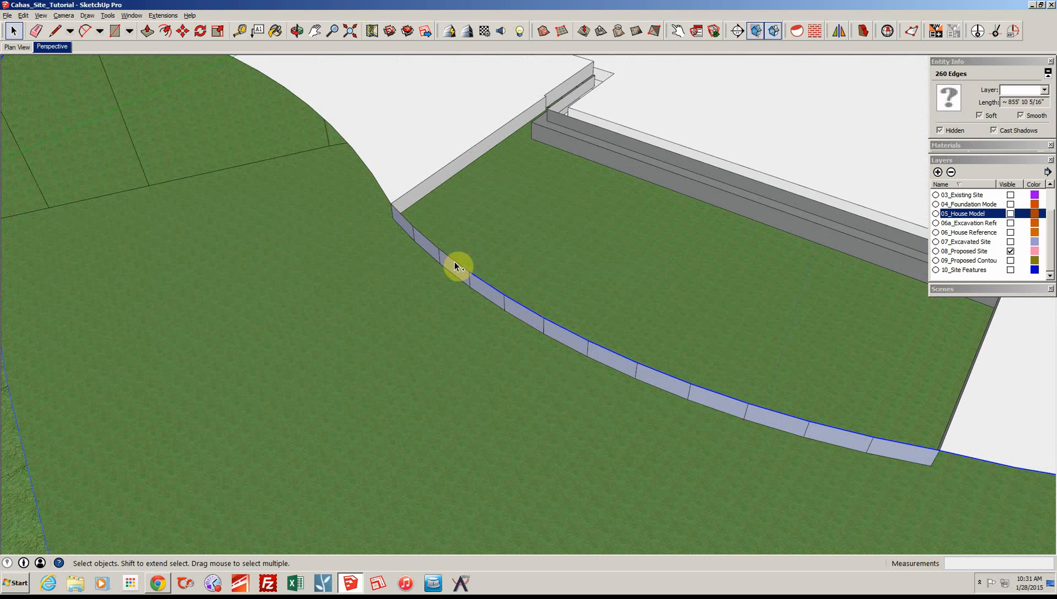
pyautogui.keyDown('ctrl'); pyautogui.click(454, 261); pyautogui.keyUp('ctrl')
pyautogui.keyDown('ctrl'); pyautogui.click(408, 222); pyautogui.keyUp('ctrl')
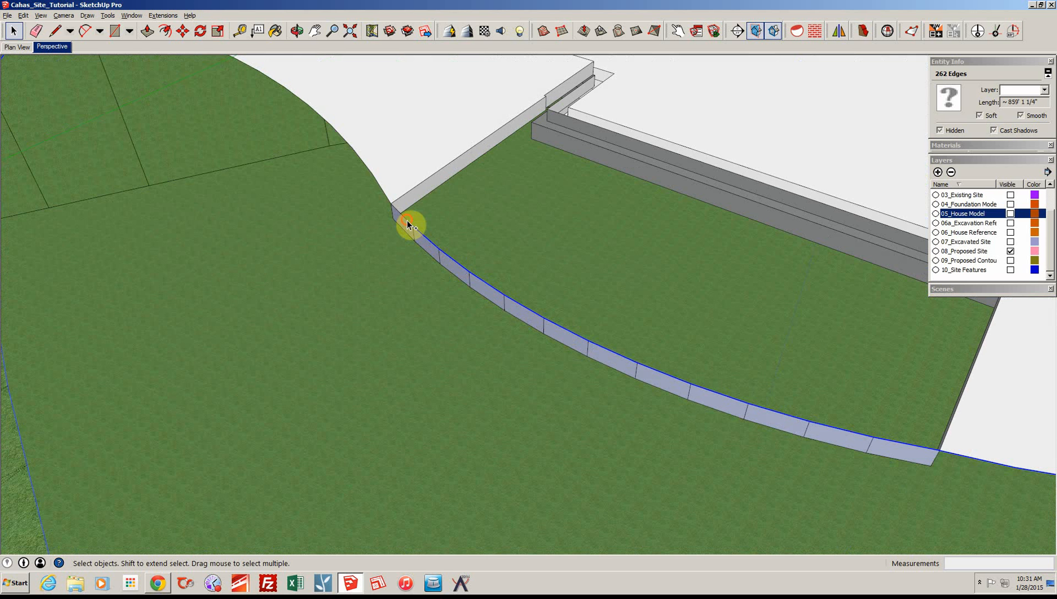
pyautogui.keyDown('ctrl'); pyautogui.click(400, 217); pyautogui.keyUp('ctrl')
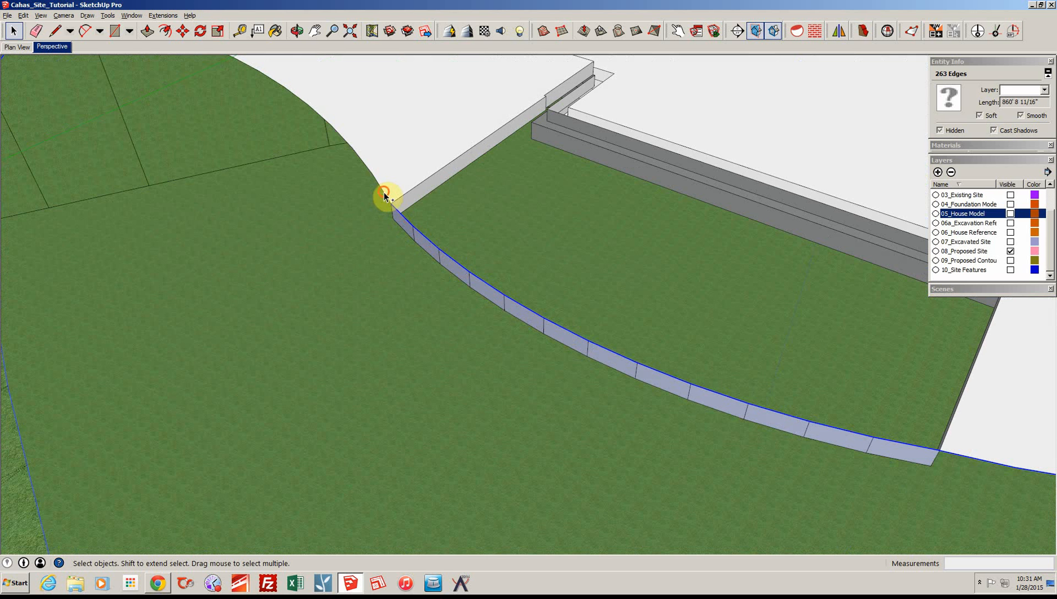
# Add the concave patio edge beyond the retaining wall and the angled patio's outer side edges to the selection
pyautogui.keyDown('ctrl'); pyautogui.click(384, 192); pyautogui.keyUp('ctrl')
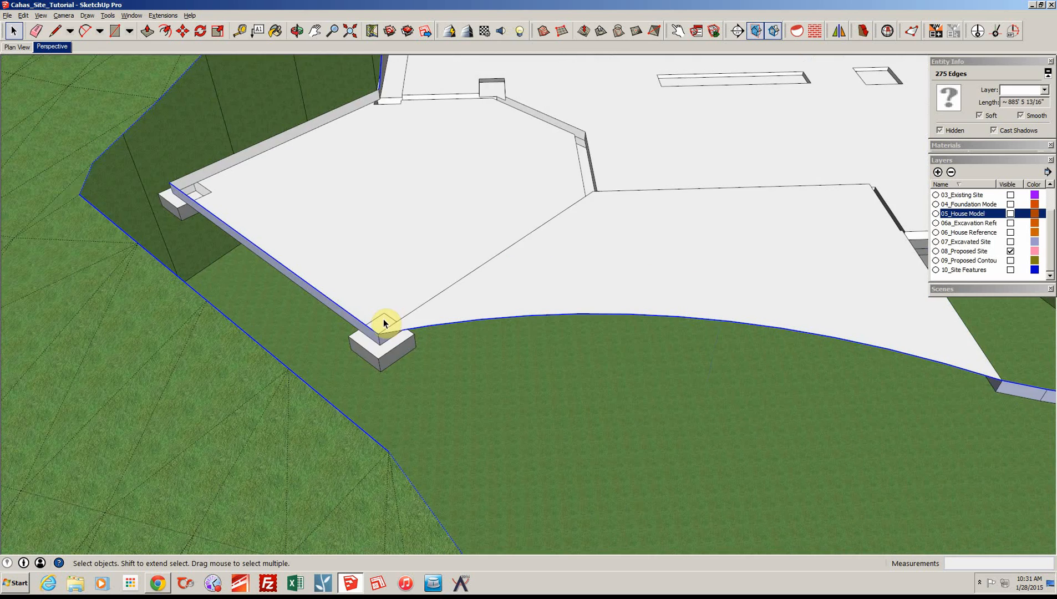
pyautogui.scroll(1, 383, 321)
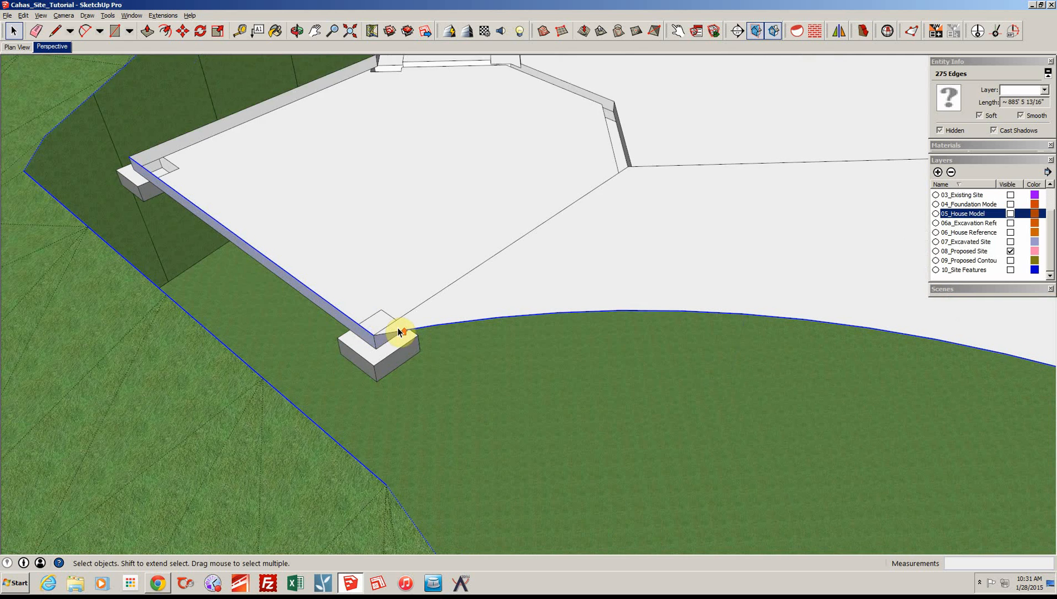
pyautogui.scroll(1, 382, 336)
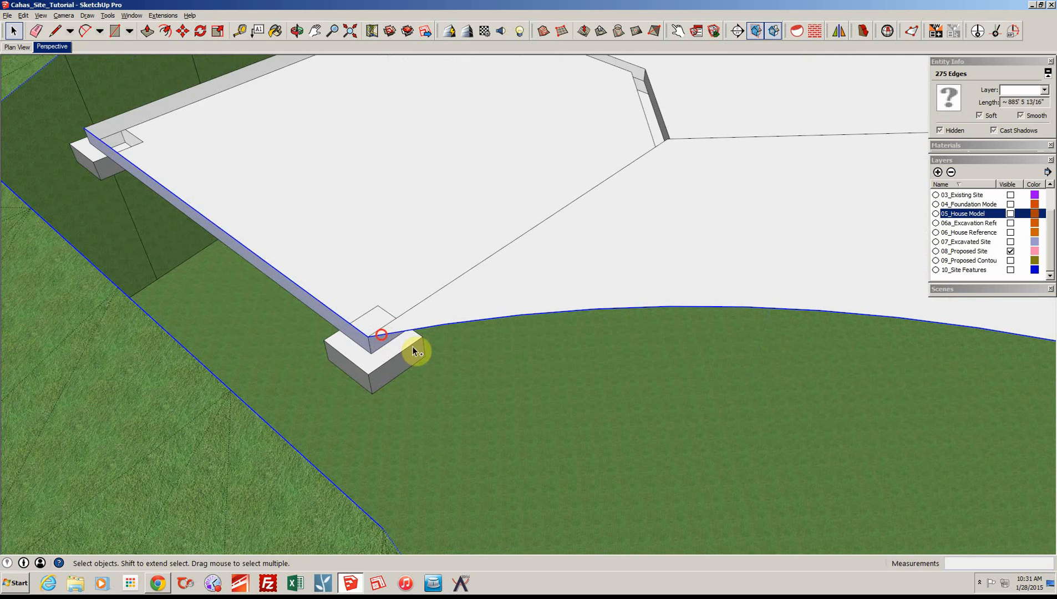
pyautogui.scroll(-2, 513, 360)
pyautogui.moveTo(513, 360); pyautogui.dragTo(248, 330, button='middle')
pyautogui.keyDown('shift'); pyautogui.click(247, 328); pyautogui.keyUp('shift')
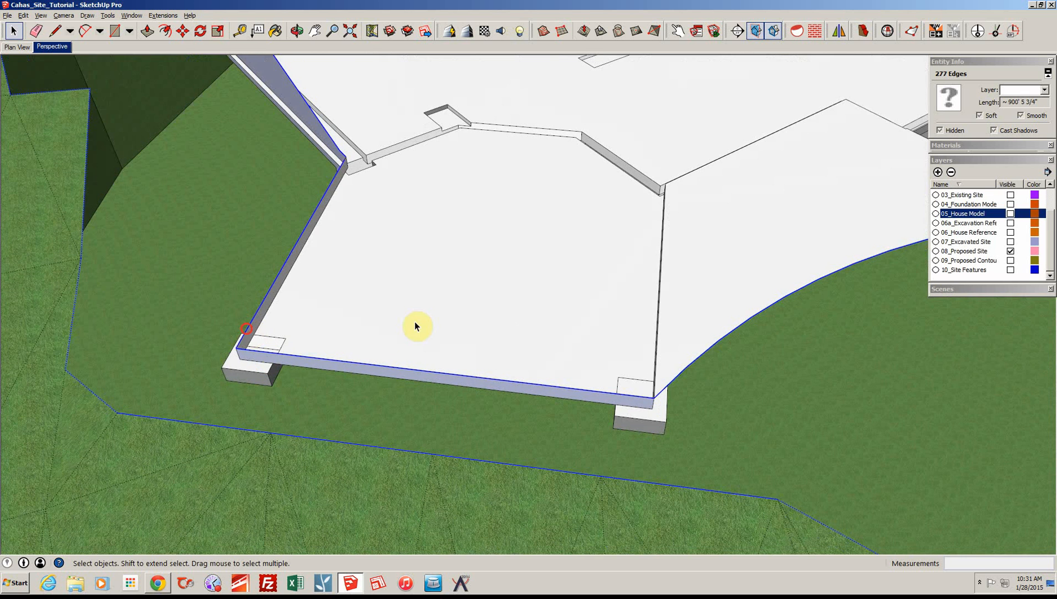
# Add the short edge of the raised rectangular slab that meets the sloping foundation wall to the selection
pyautogui.moveTo(415, 321); pyautogui.dragTo(417, 320, button='middle')
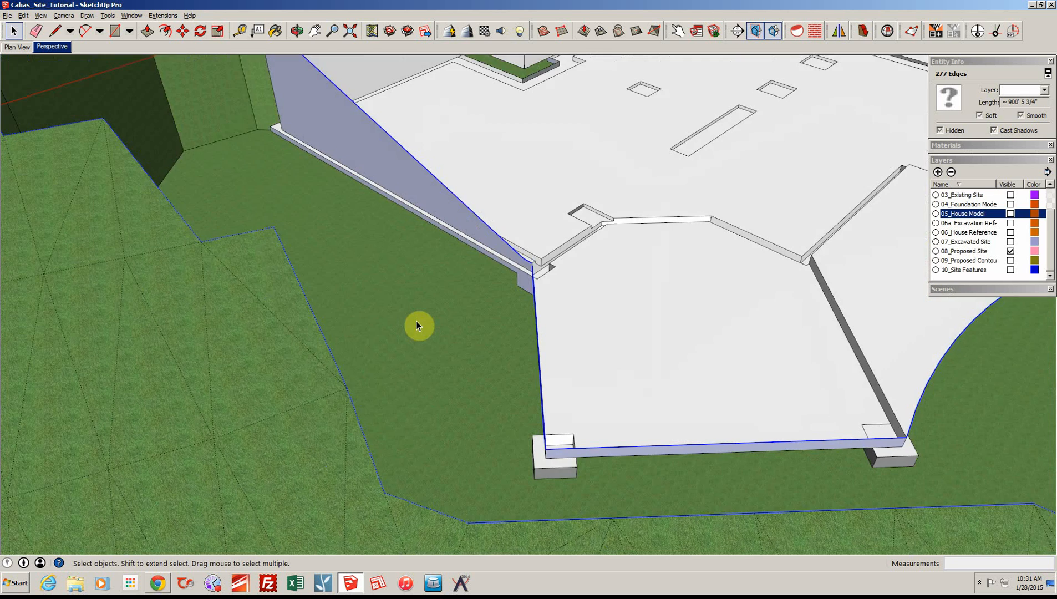
pyautogui.scroll(-5, 416, 320)
pyautogui.scroll(3, 363, 305)
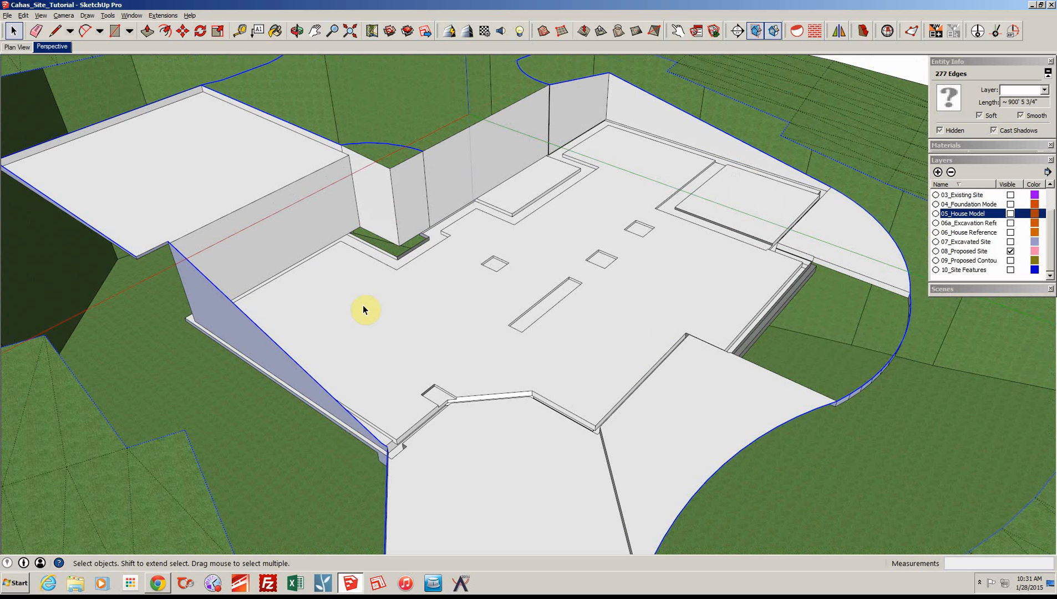
pyautogui.scroll(4, 286, 243)
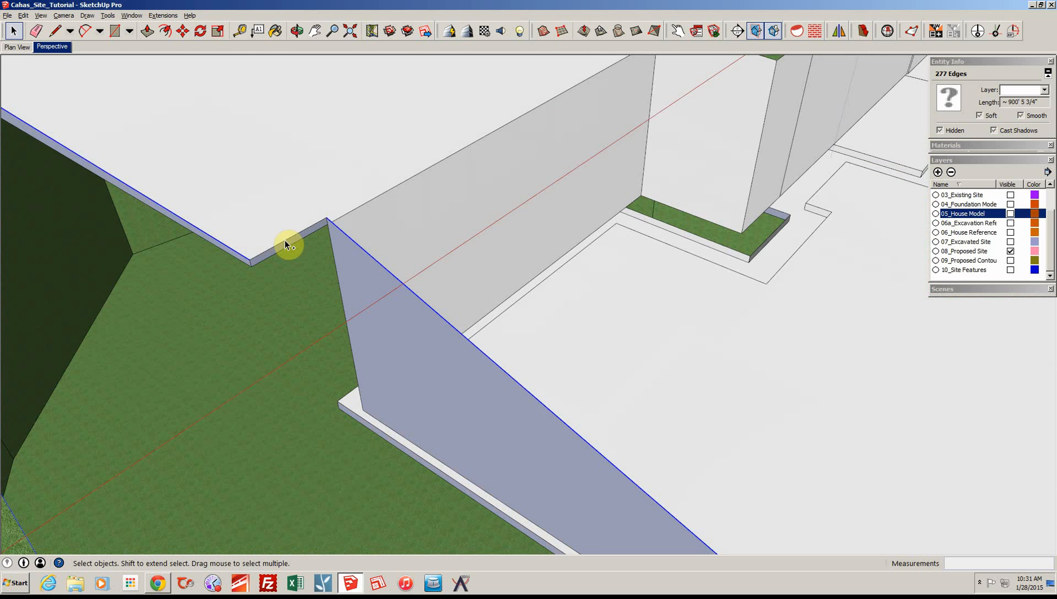
pyautogui.scroll(-2, 348, 298)
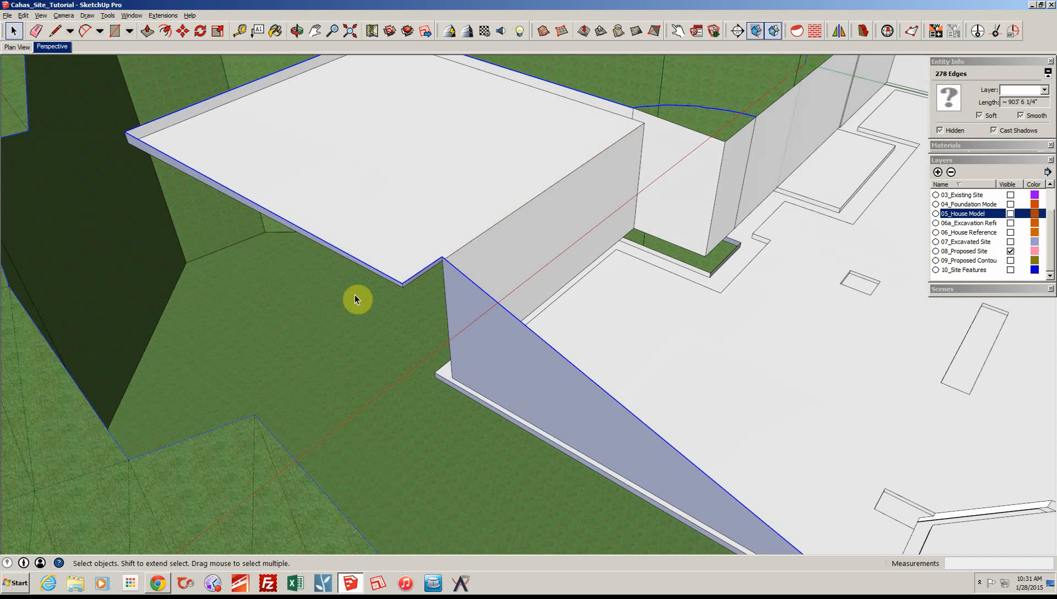
# Add the long rear foundation wall's top edges, including the short piece between the small arc and the wall corner, to the selection
pyautogui.scroll(-2, 354, 296)
pyautogui.scroll(3, 382, 283)
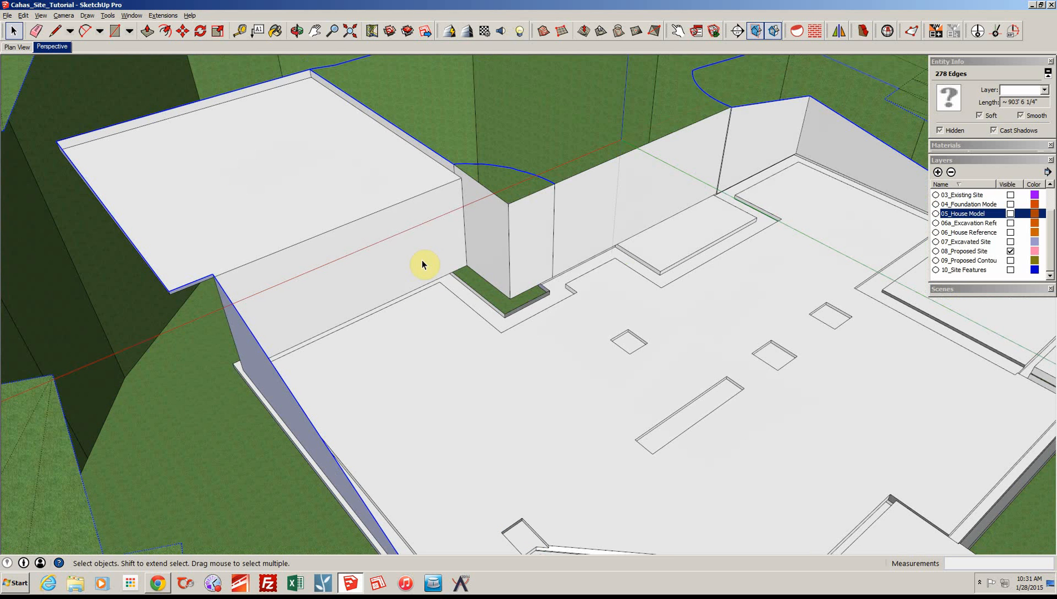
pyautogui.scroll(2, 388, 230)
pyautogui.scroll(1, 388, 230)
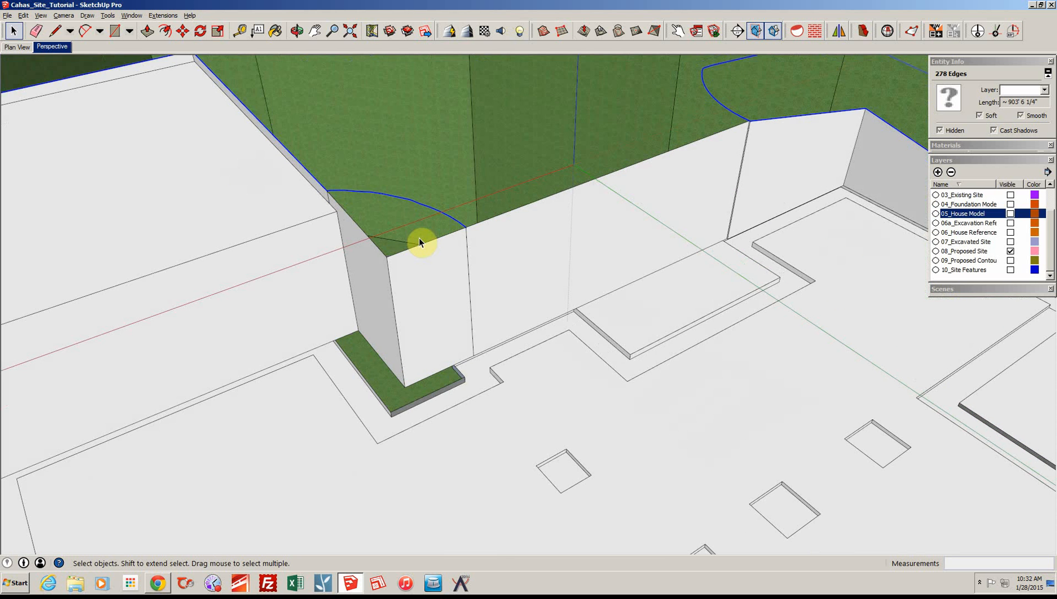
pyautogui.moveTo(419, 242); pyautogui.dragTo(464, 260, button='middle')
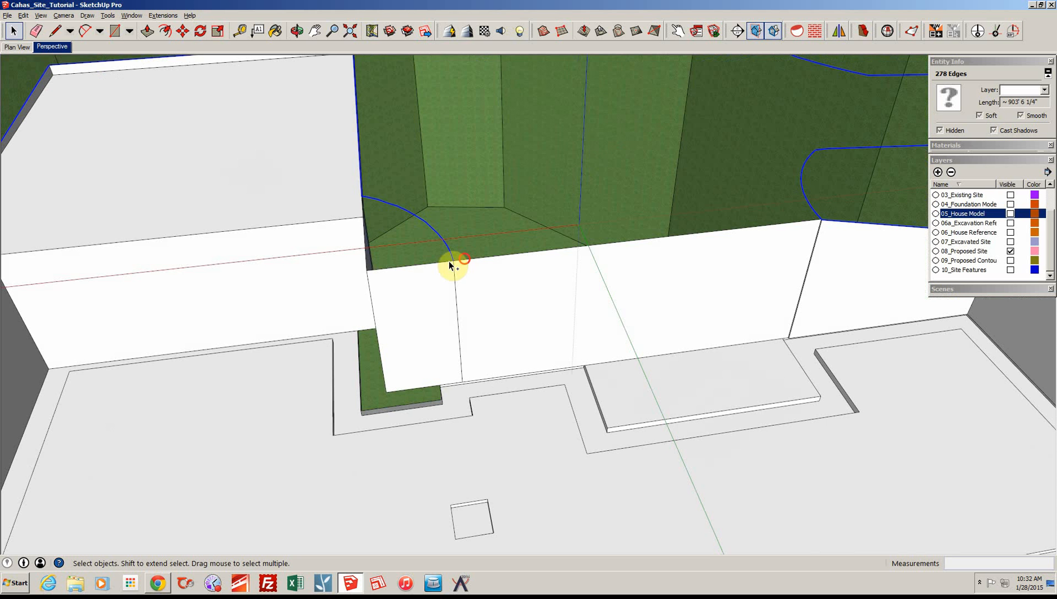
pyautogui.keyDown('shift'); pyautogui.click(439, 264); pyautogui.keyUp('shift')
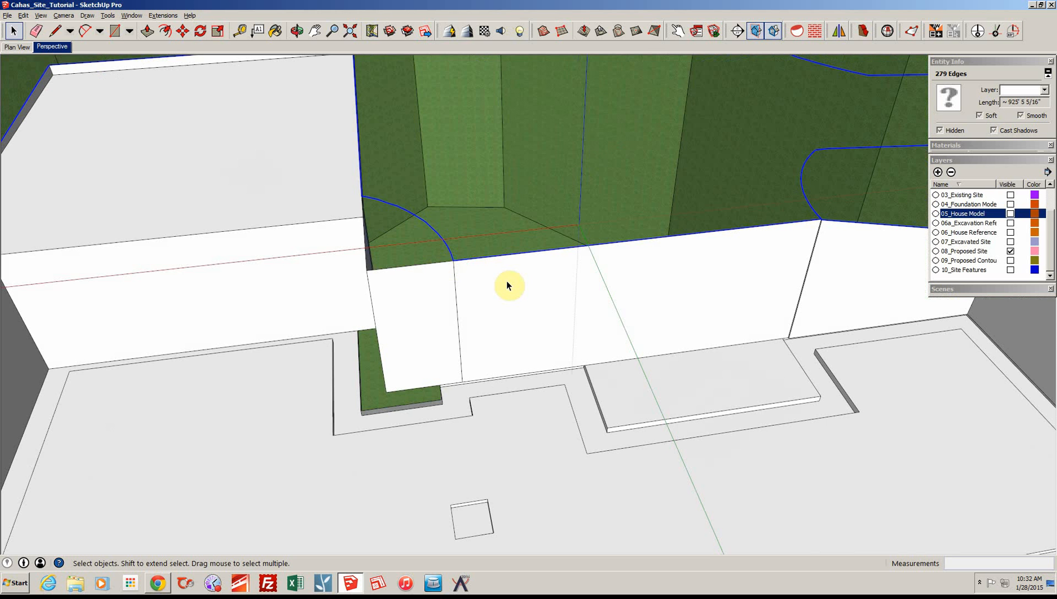
pyautogui.scroll(1, 506, 281)
pyautogui.moveTo(498, 286); pyautogui.dragTo(393, 323, button='middle')
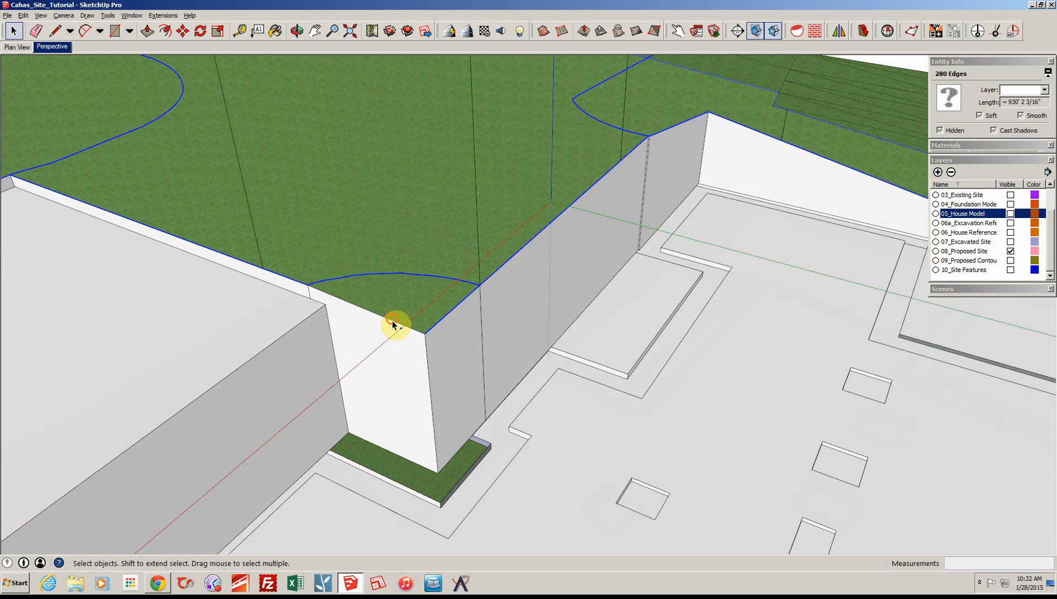
# Add the short top edge closing the foundation wall corner by the small arc to the selection and generate terrain From Contours
pyautogui.keyDown('ctrl'); pyautogui.click(393, 325); pyautogui.keyUp('ctrl')
pyautogui.scroll(-2, 525, 331)
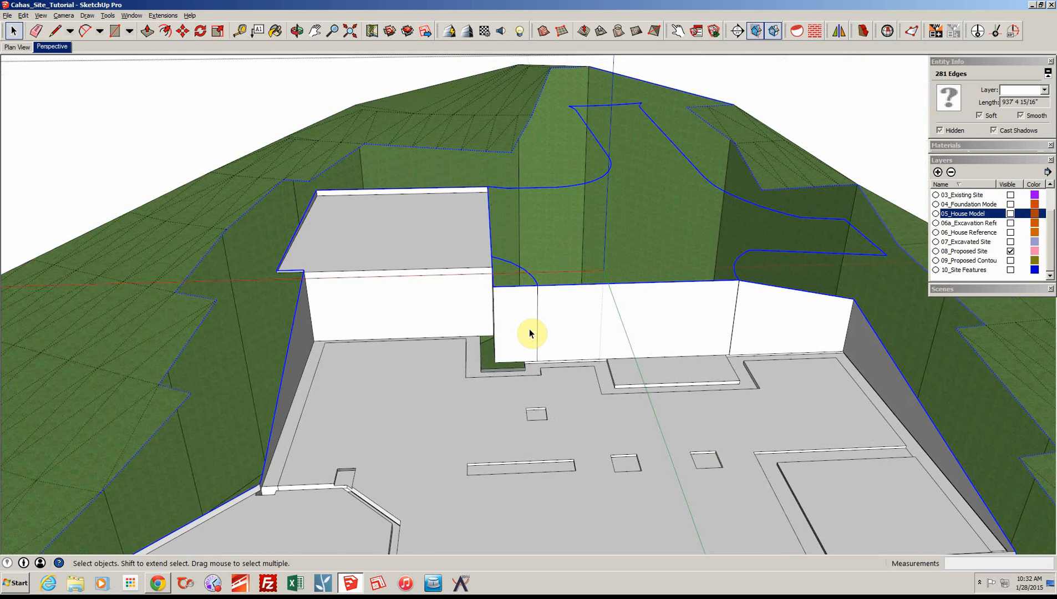
pyautogui.scroll(1, 529, 333)
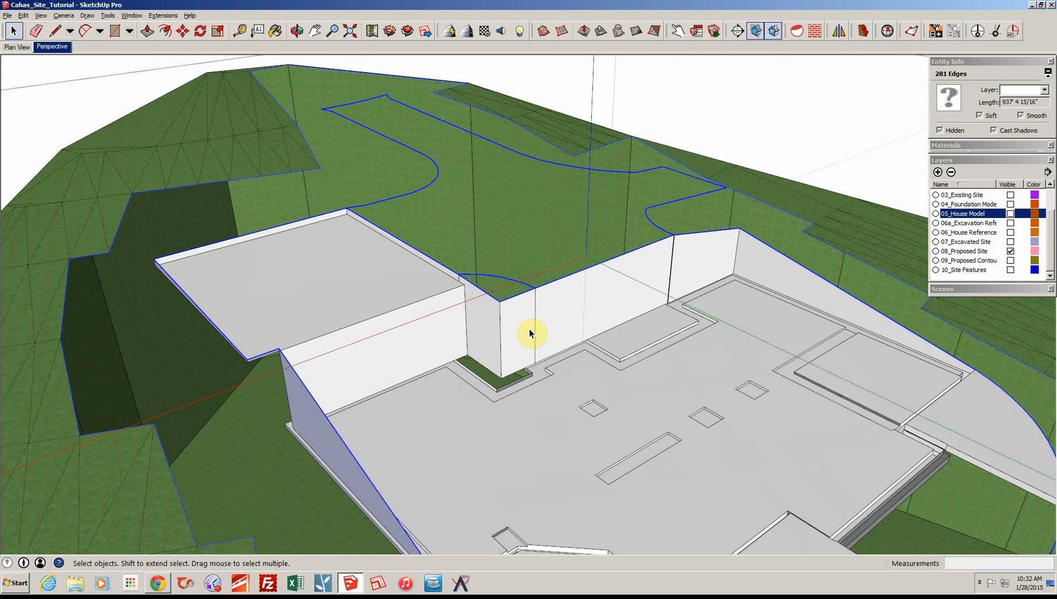
pyautogui.scroll(-1, 529, 333)
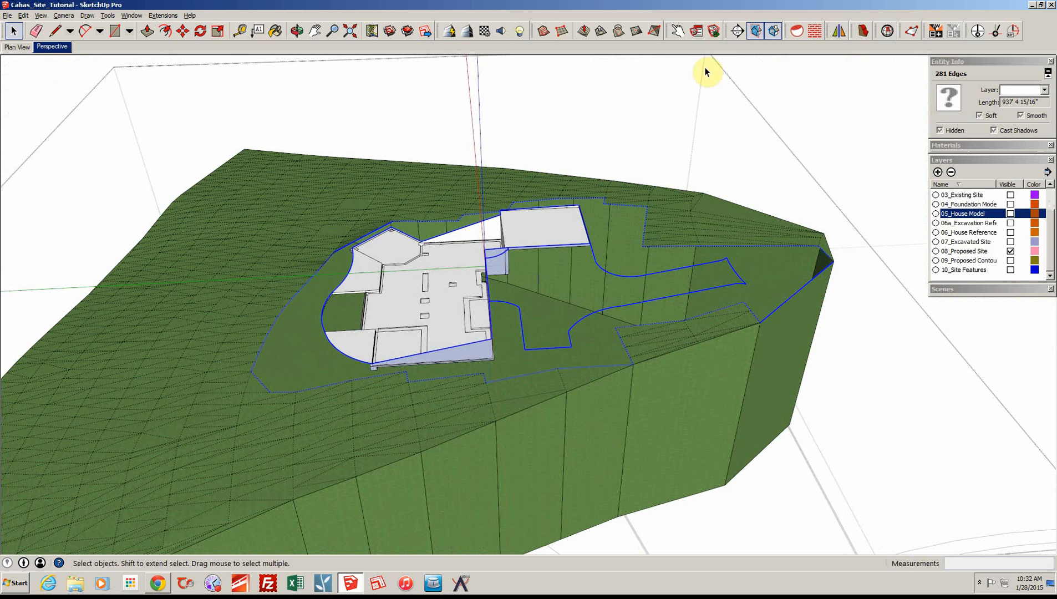
pyautogui.click(544, 31)
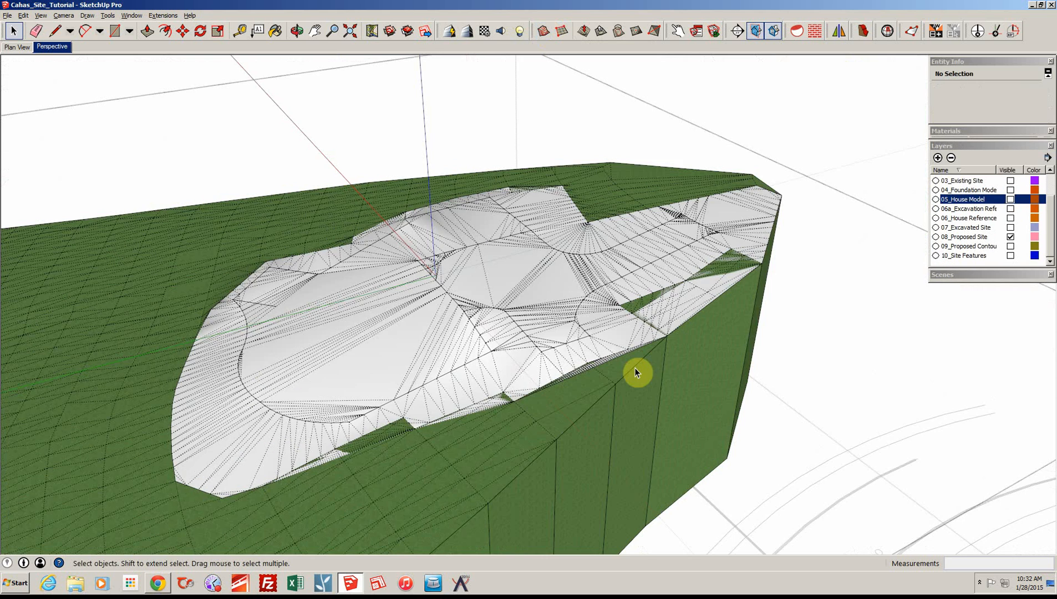
# Select the generated terrain group and explode it into loose geometry
pyautogui.moveTo(637, 372); pyautogui.dragTo(491, 362, button='middle')
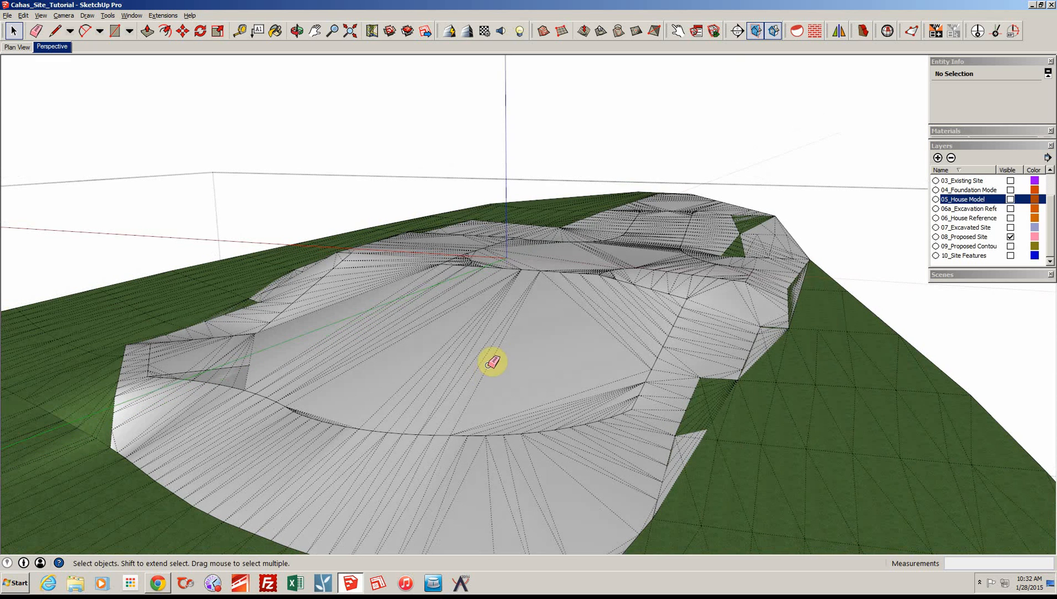
pyautogui.press('e')
pyautogui.press('space')
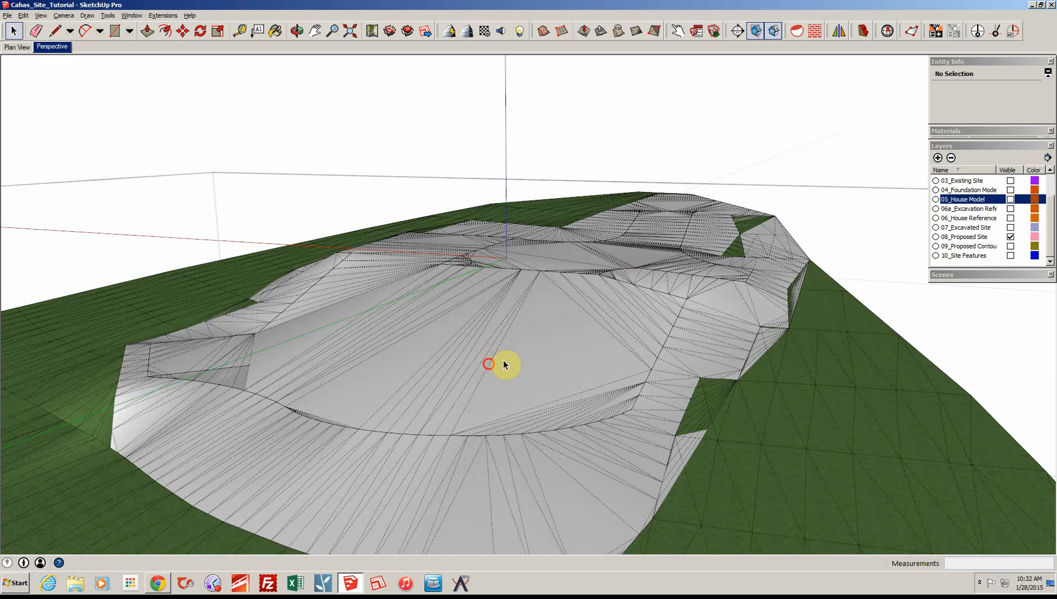
pyautogui.click(490, 363)
pyautogui.moveTo(503, 360); pyautogui.dragTo(815, 390, button='middle')
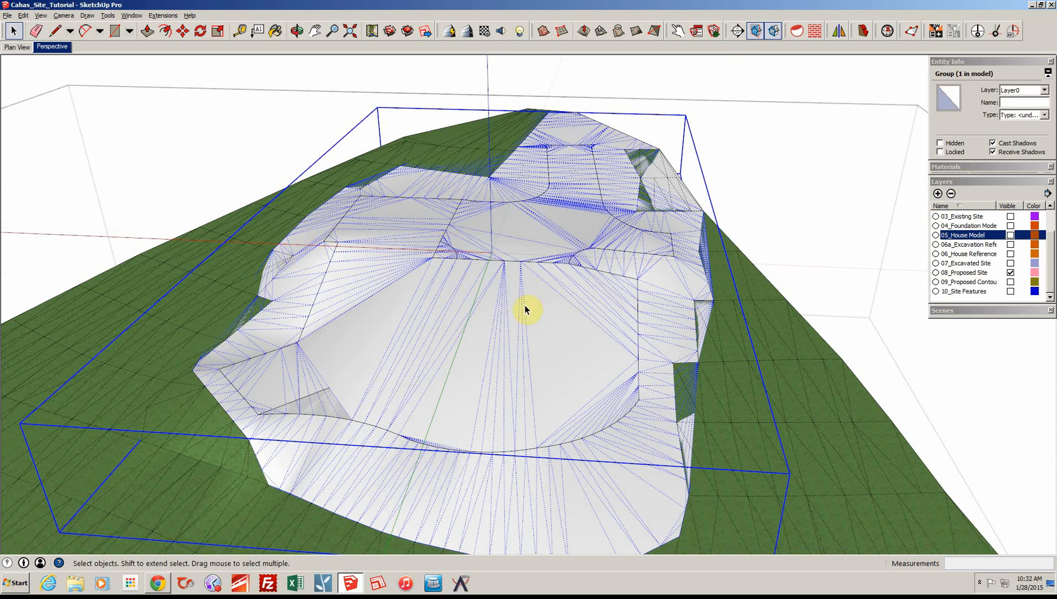
pyautogui.rightClick(551, 392)
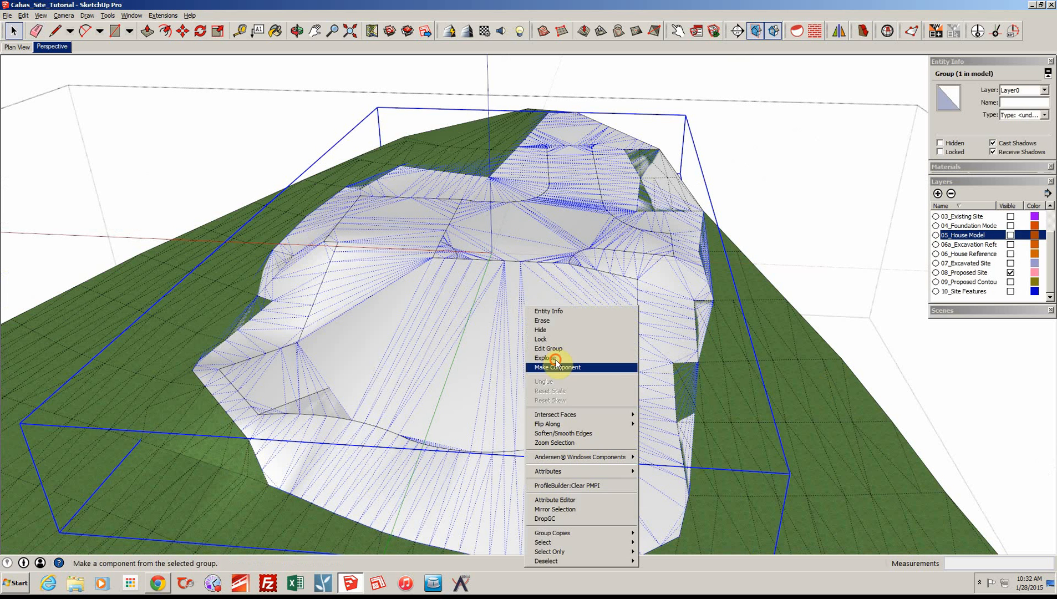
pyautogui.click(525, 360)
pyautogui.click(527, 356)
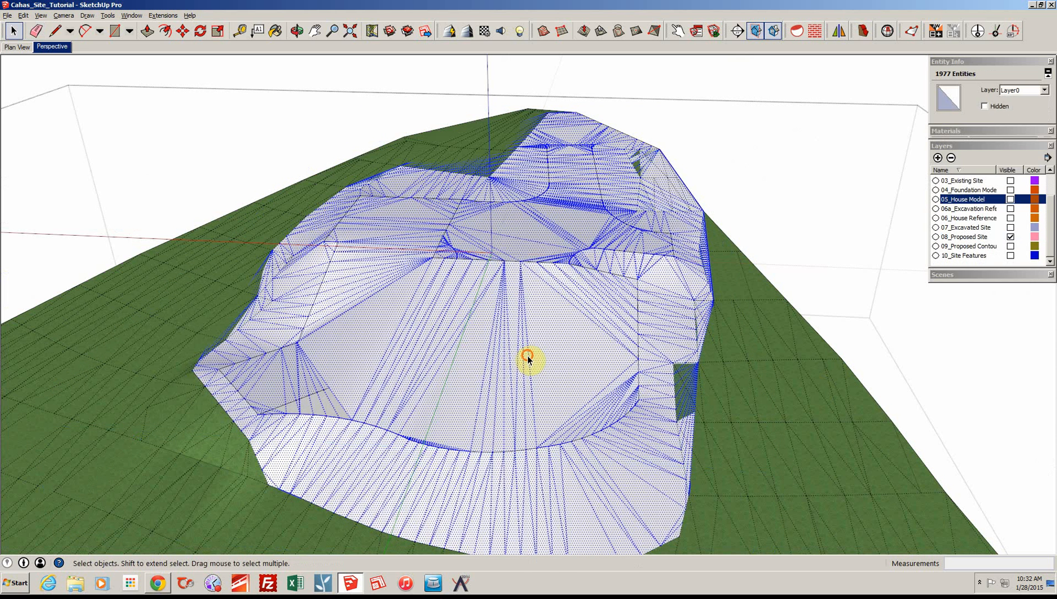
# Erase the first triangulation edges spanning the middle of the house foundation to open the surface above it
pyautogui.press('e')
pyautogui.click(522, 358)
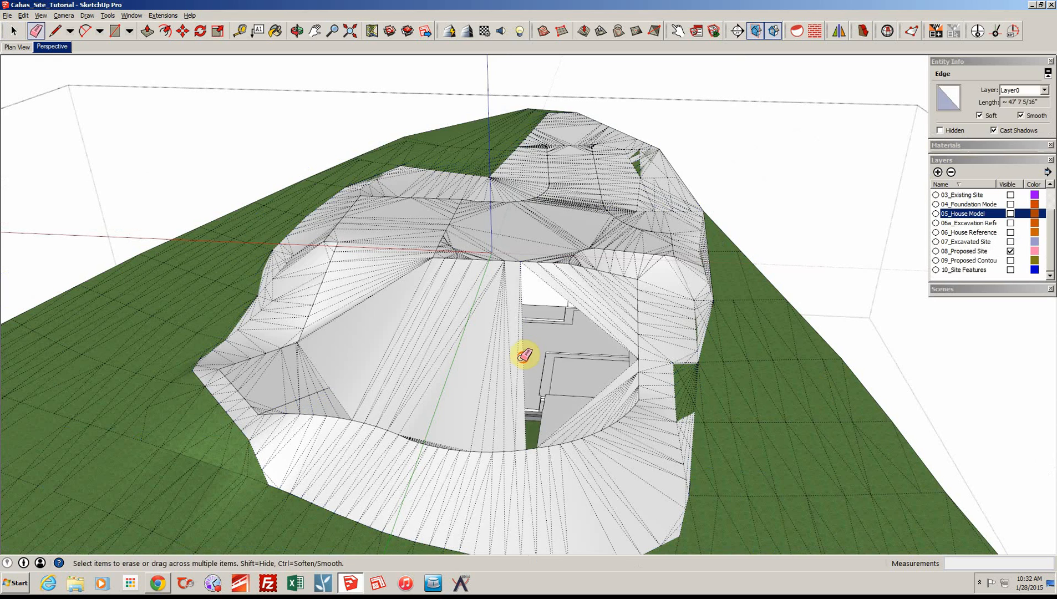
pyautogui.click(520, 353)
pyautogui.moveTo(518, 356)
pyautogui.mouseDown(button='middle')
pyautogui.moveTo(500, 343)
pyautogui.moveTo(552, 359)
pyautogui.moveTo(516, 353)
pyautogui.mouseUp(button='middle')
pyautogui.moveTo(510, 358); pyautogui.dragTo(487, 344)
pyautogui.moveTo(518, 343); pyautogui.dragTo(468, 351, button='middle')
pyautogui.moveTo(537, 381); pyautogui.dragTo(571, 377, button='middle')
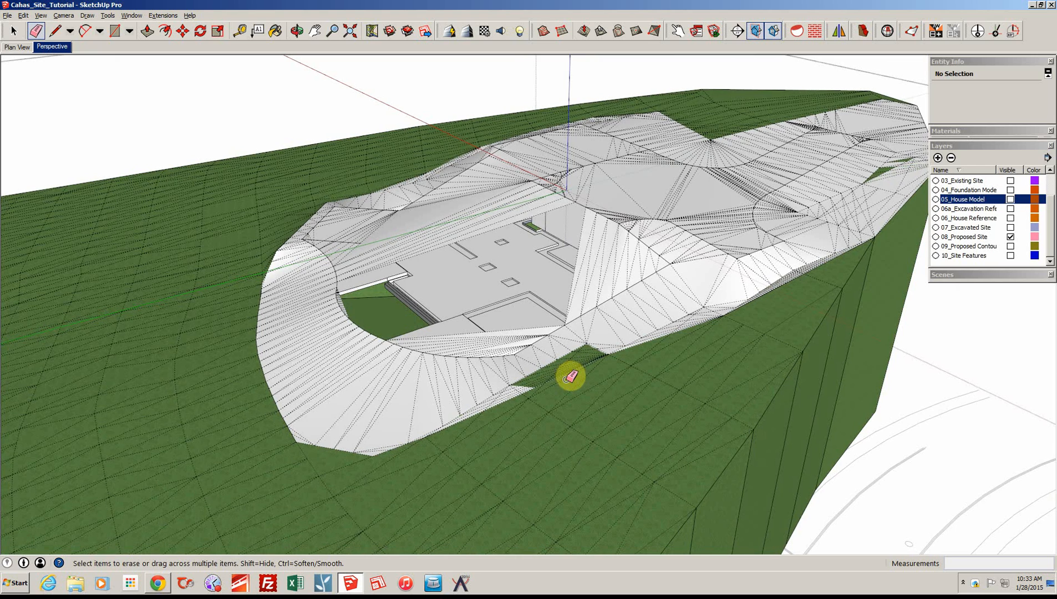
# Undo the last two erasures and erase the triangulation edges over the middle of the foundation one by one
pyautogui.hotkey('ctrl', 'z')
pyautogui.hotkey('ctrl', 'z')
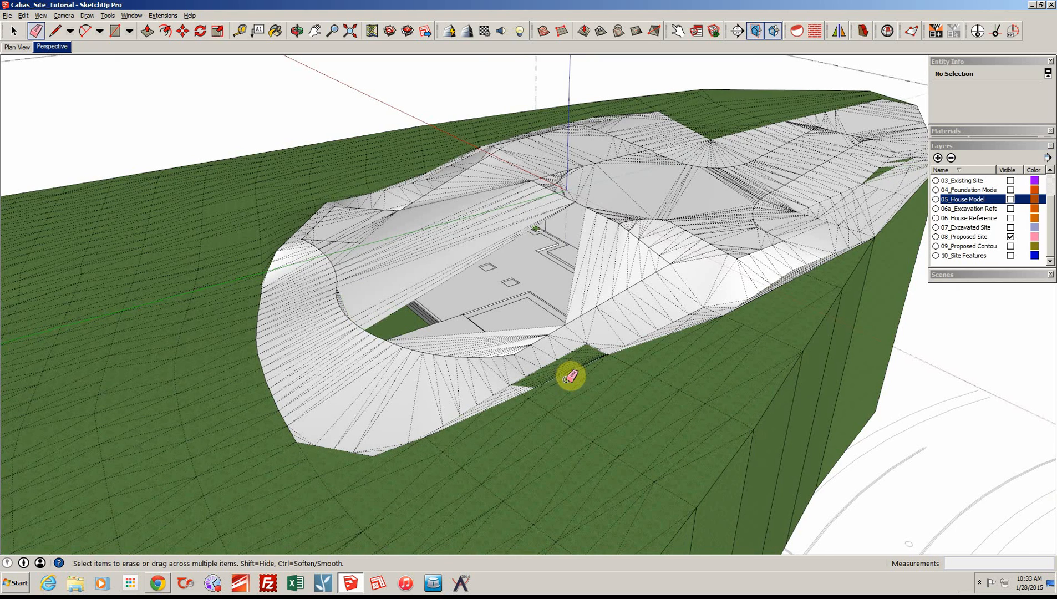
pyautogui.moveTo(571, 377); pyautogui.dragTo(505, 342, button='middle')
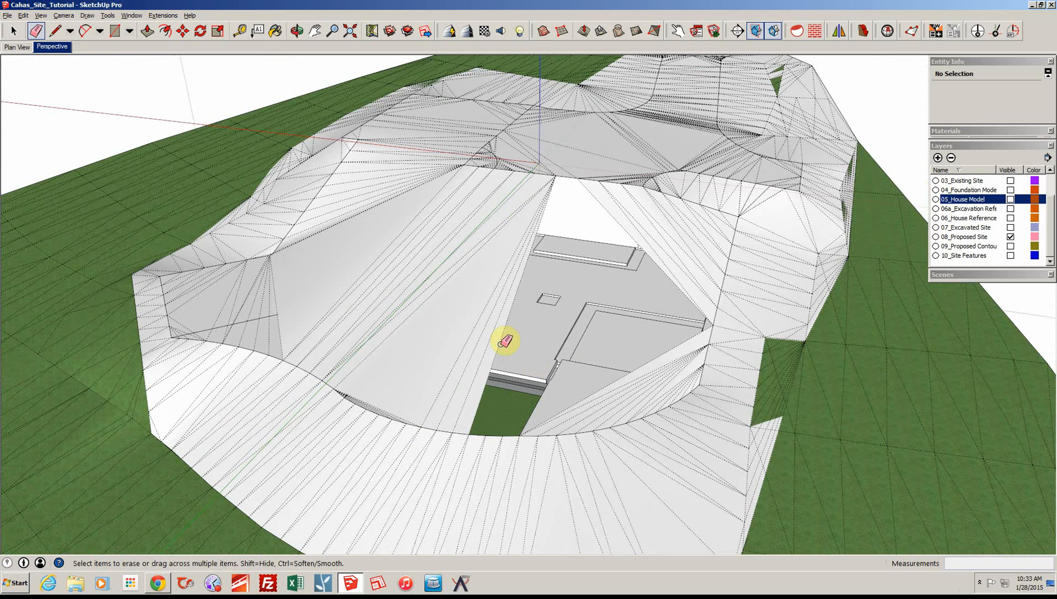
pyautogui.click(499, 339)
pyautogui.click(491, 335)
pyautogui.click(484, 331)
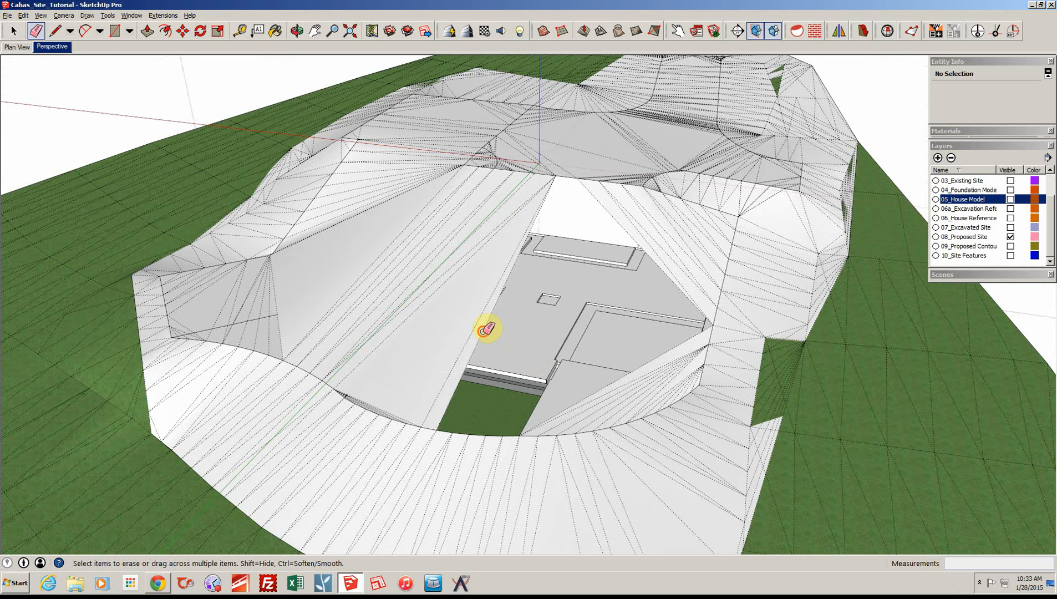
pyautogui.click(482, 327)
pyautogui.click(479, 321)
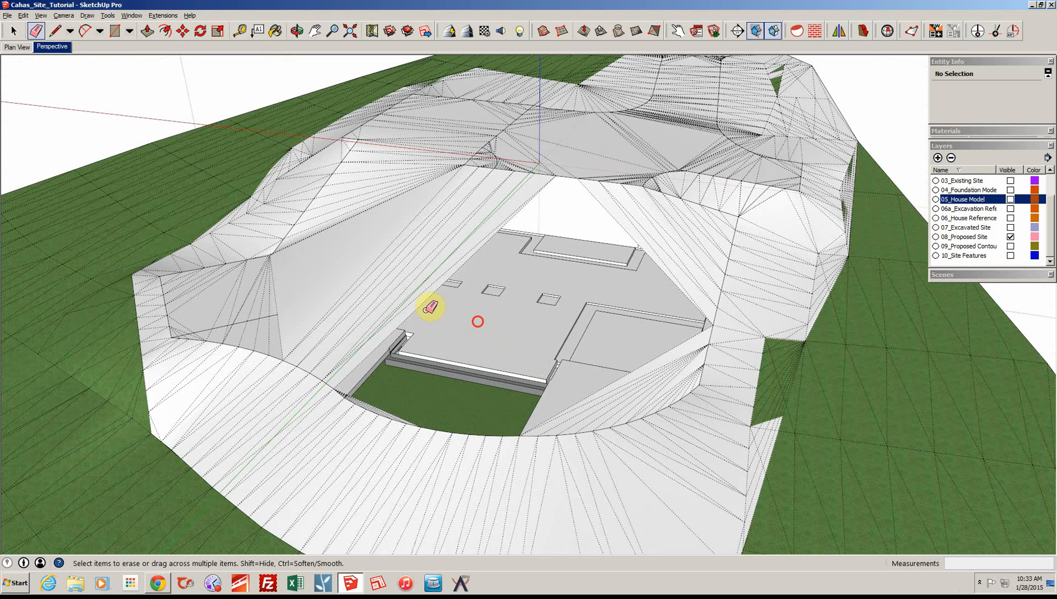
# Erase the remaining terrain edges between the opened foundation area and the angled patio
pyautogui.moveTo(427, 302); pyautogui.dragTo(437, 310, button='middle')
pyautogui.moveTo(437, 310); pyautogui.dragTo(360, 306)
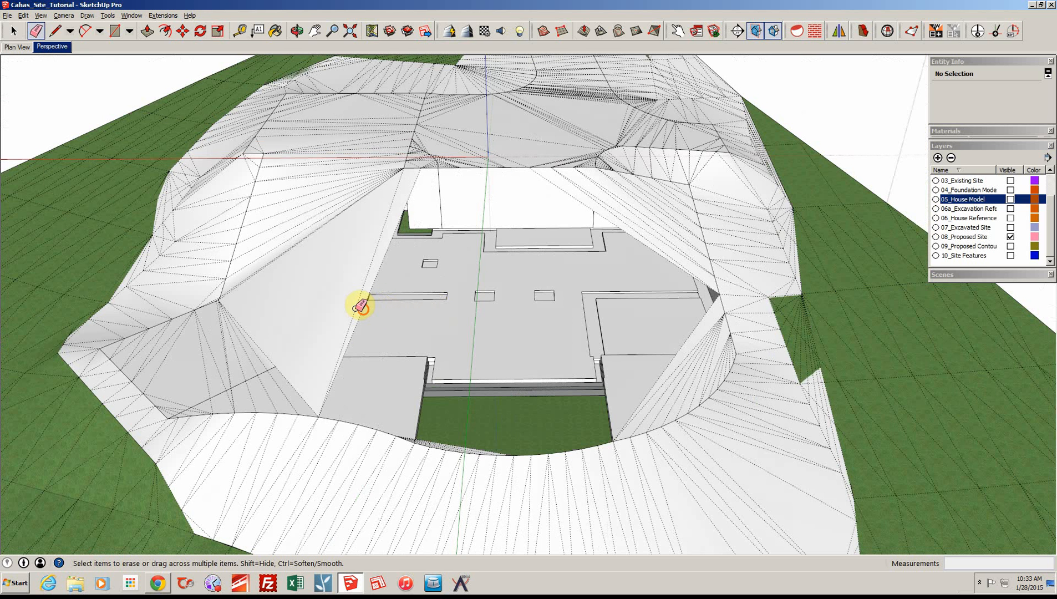
pyautogui.click(355, 308)
pyautogui.moveTo(424, 325); pyautogui.dragTo(396, 324, button='middle')
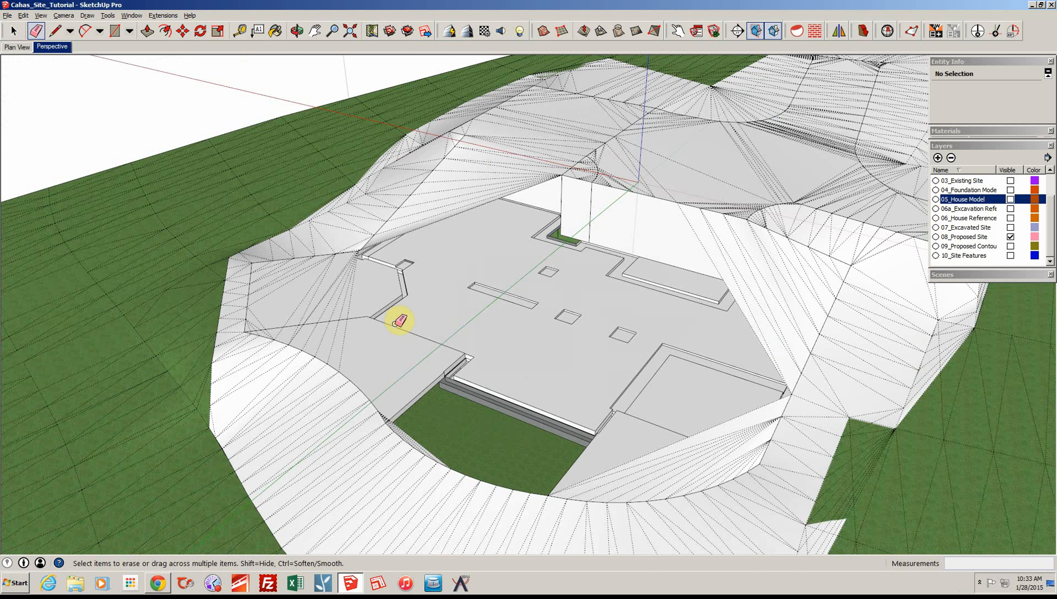
# Erase the triangulation edges running between the angled patio's edge and the curved retaining wall
pyautogui.scroll(3, 400, 321)
pyautogui.moveTo(401, 282); pyautogui.dragTo(405, 295, button='middle')
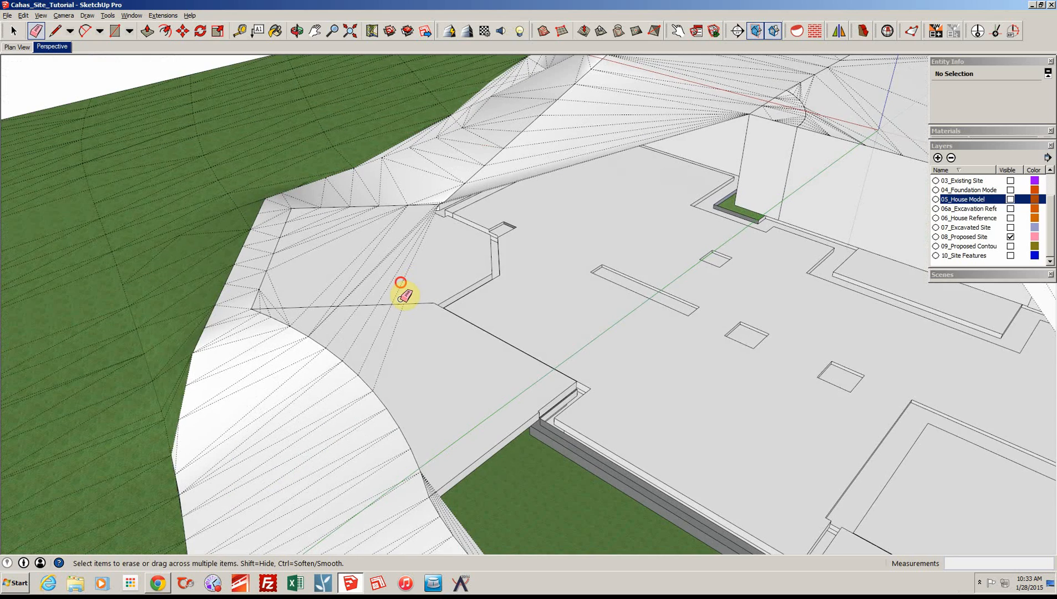
pyautogui.click(400, 317)
pyautogui.click(383, 322)
pyautogui.click(362, 320)
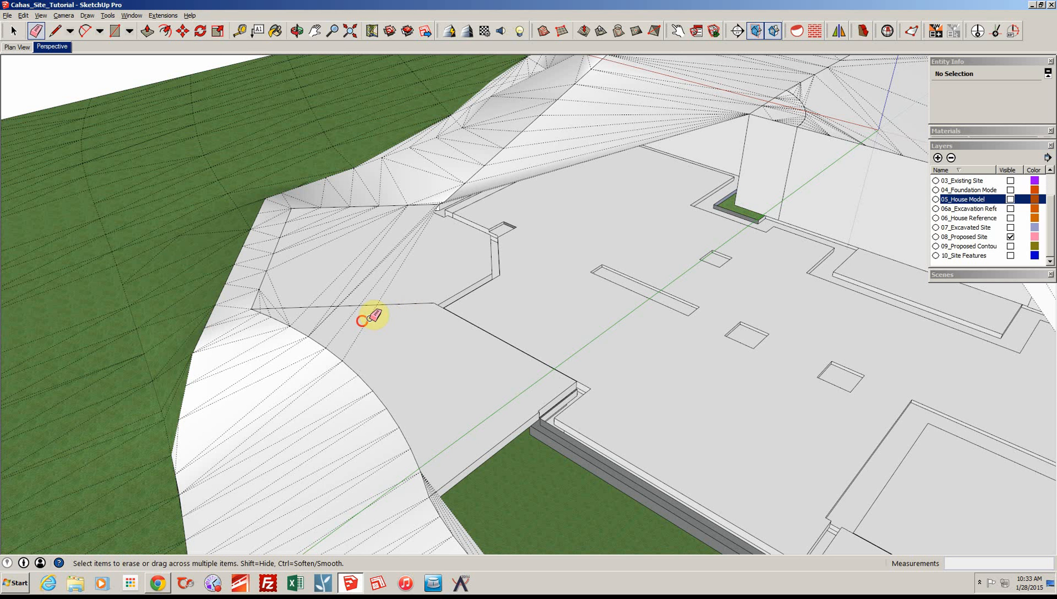
pyautogui.click(351, 317)
# Erase the triangulation edges crossing the middle of the angled patio toward its outer corner
pyautogui.moveTo(355, 315)
pyautogui.mouseDown(button='middle')
pyautogui.moveTo(417, 311)
pyautogui.moveTo(433, 294)
pyautogui.mouseUp(button='middle')
pyautogui.click(430, 297)
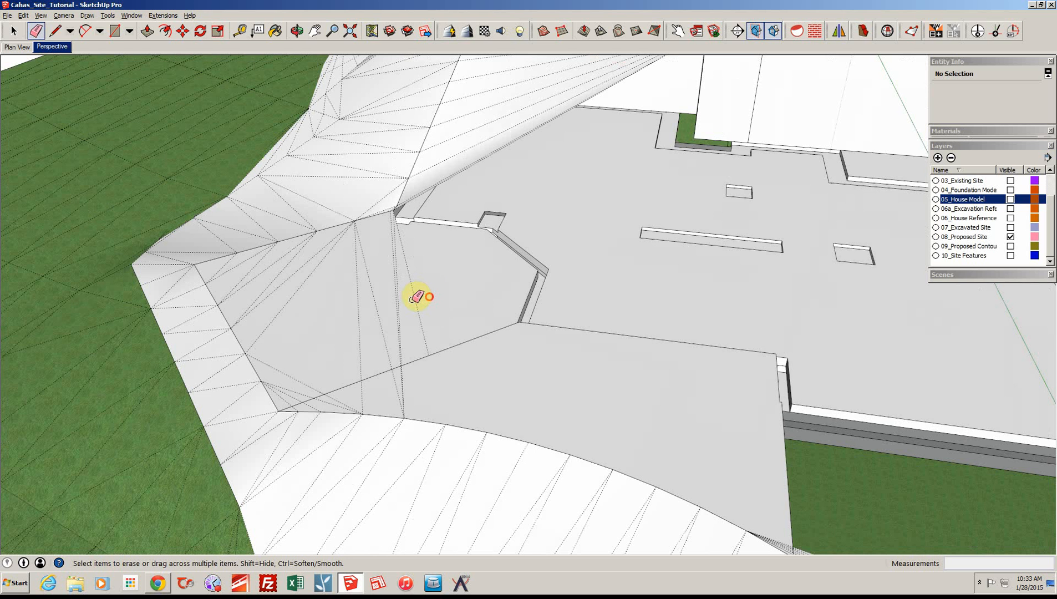
pyautogui.click(413, 296)
pyautogui.moveTo(414, 296)
pyautogui.mouseDown()
pyautogui.moveTo(400, 305)
pyautogui.moveTo(400, 377)
pyautogui.moveTo(327, 406)
pyautogui.moveTo(284, 399)
pyautogui.mouseUp()
pyautogui.click(398, 307)
# Erase the small triangles in the patio corner by the curved retaining wall and the long edge crossing the patio
pyautogui.scroll(2, 286, 397)
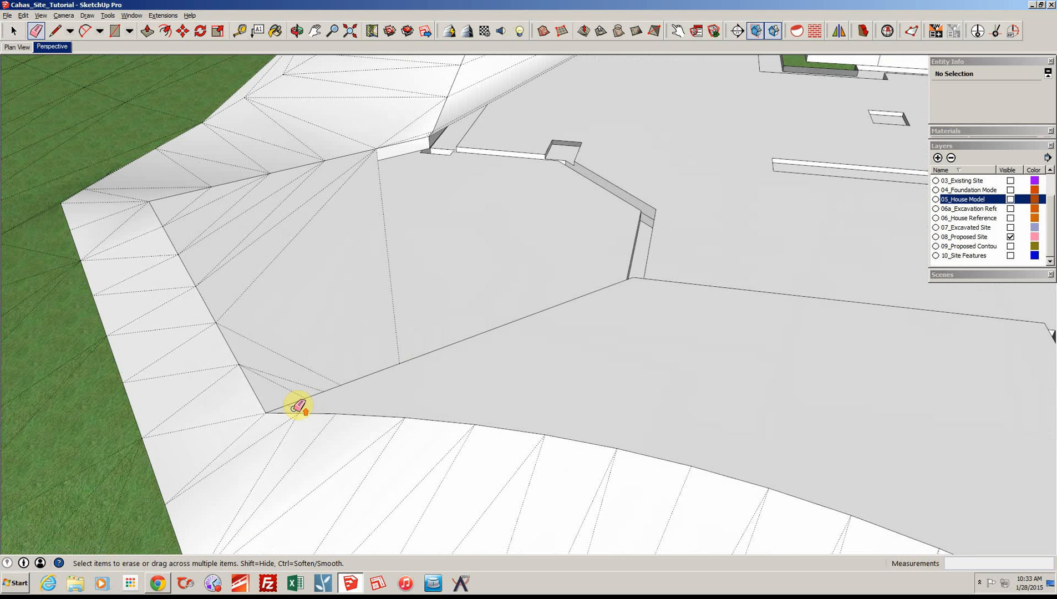
pyautogui.scroll(1, 295, 408)
pyautogui.click(293, 390)
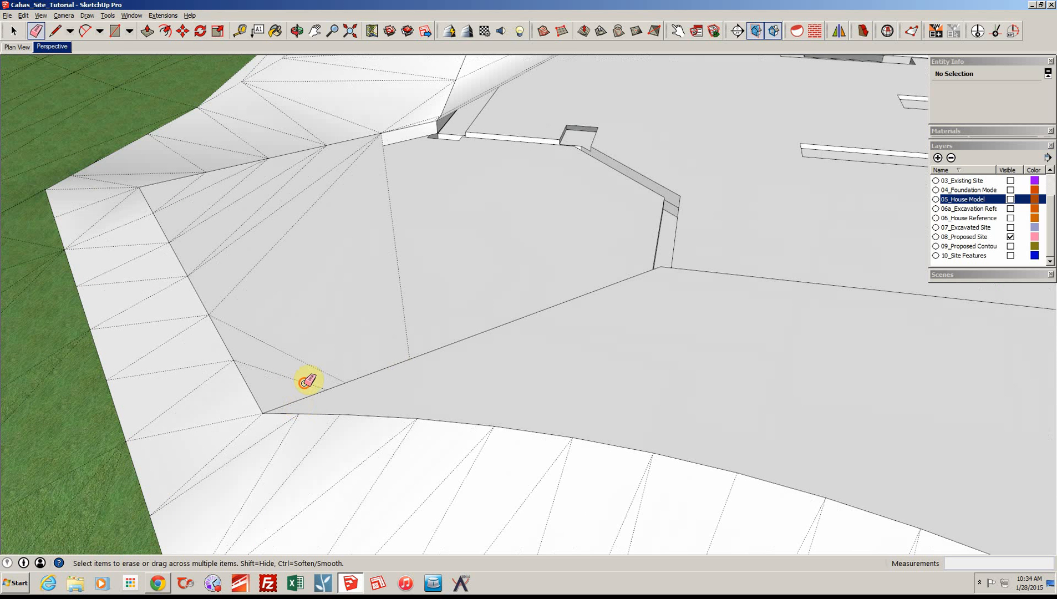
pyautogui.click(305, 382)
pyautogui.click(409, 343)
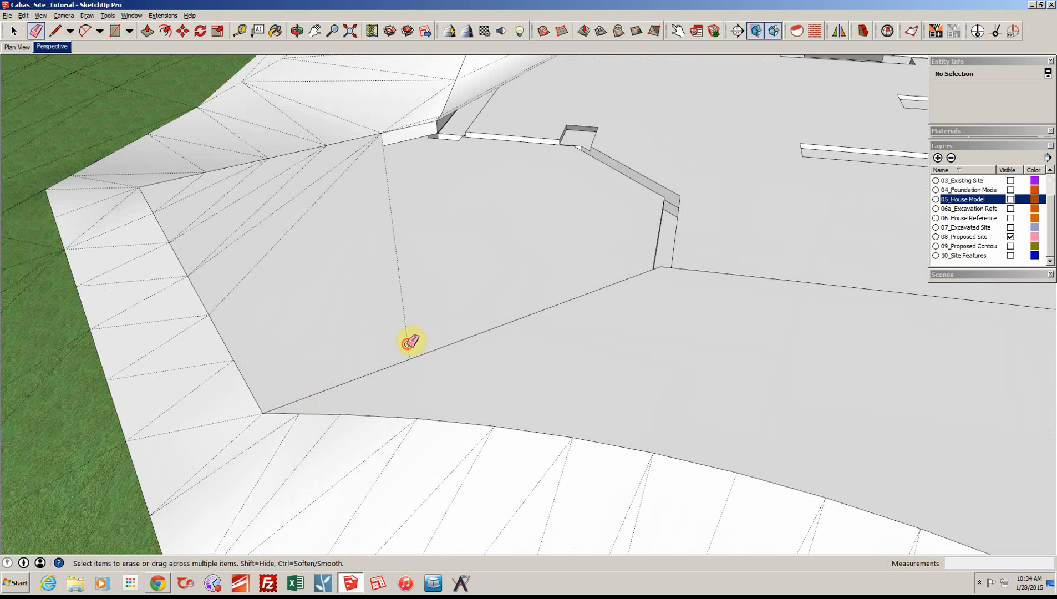
# Erase the leftover terrain triangles along the angled patio's outer edge, working toward its far corner
pyautogui.scroll(-2, 463, 287)
pyautogui.moveTo(463, 287); pyautogui.dragTo(349, 326, button='middle')
pyautogui.click(346, 328)
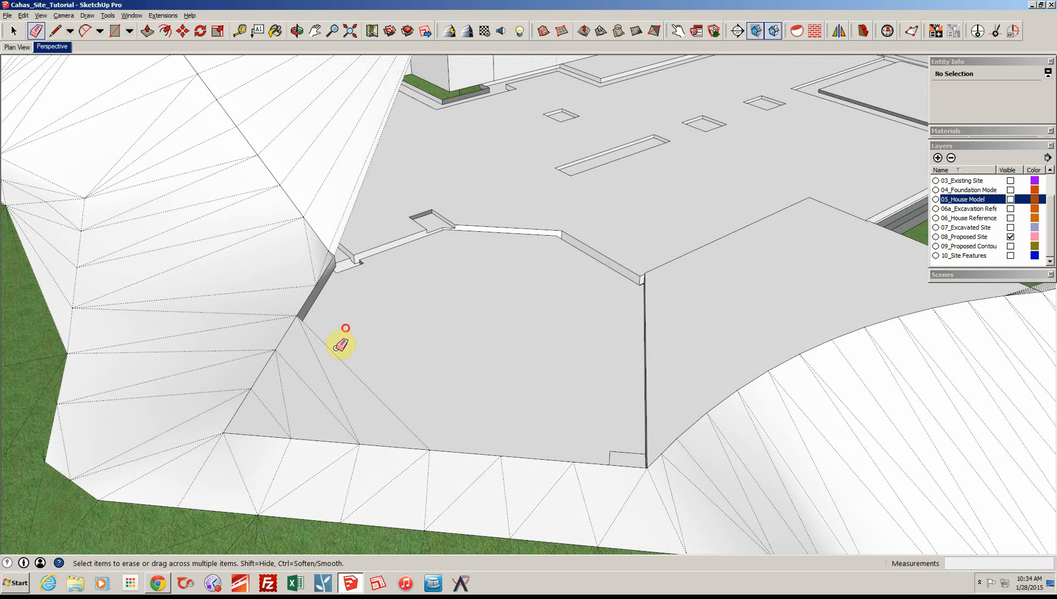
pyautogui.click(337, 355)
pyautogui.click(320, 364)
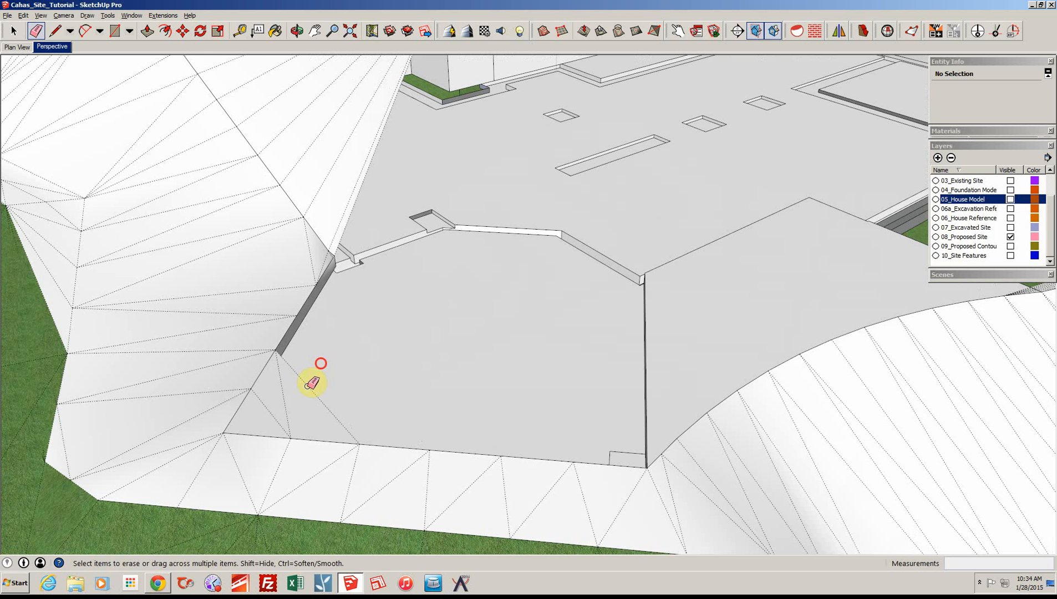
pyautogui.click(307, 388)
pyautogui.click(283, 396)
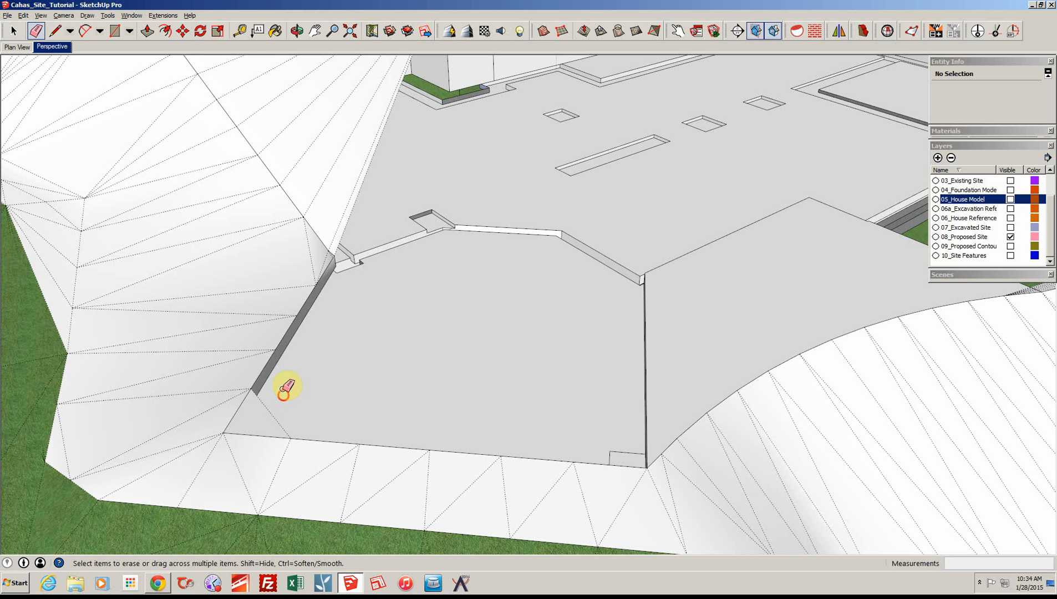
pyautogui.click(263, 411)
pyautogui.click(270, 409)
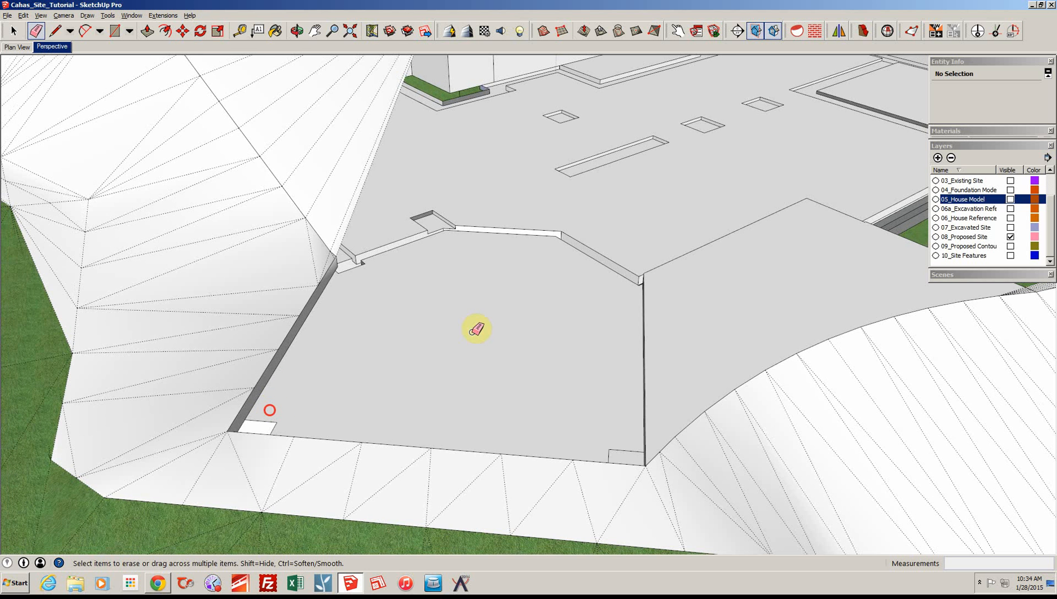
# Erase the terrain edges overlapping the foundation wall along the front edge of the raised rectangular slab
pyautogui.moveTo(476, 329); pyautogui.dragTo(604, 378, button='middle')
pyautogui.scroll(3, 421, 363)
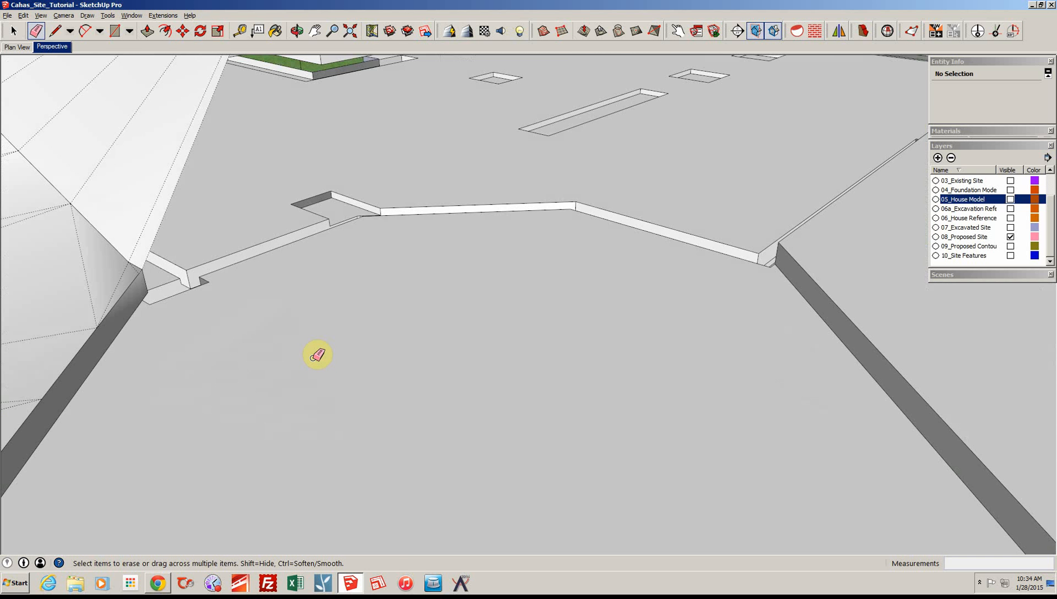
pyautogui.moveTo(317, 355); pyautogui.dragTo(393, 368, button='middle')
pyautogui.moveTo(392, 367)
pyautogui.mouseDown()
pyautogui.moveTo(369, 343)
pyautogui.moveTo(316, 349)
pyautogui.mouseUp()
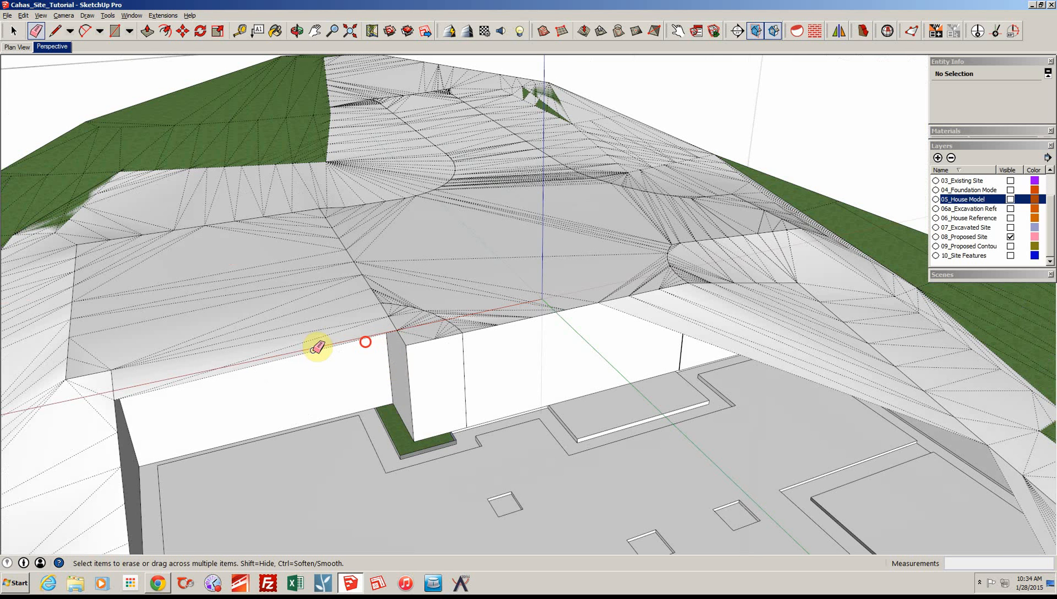
pyautogui.moveTo(317, 347)
pyautogui.mouseDown(button='middle')
pyautogui.moveTo(429, 373)
pyautogui.moveTo(428, 358)
pyautogui.mouseUp(button='middle')
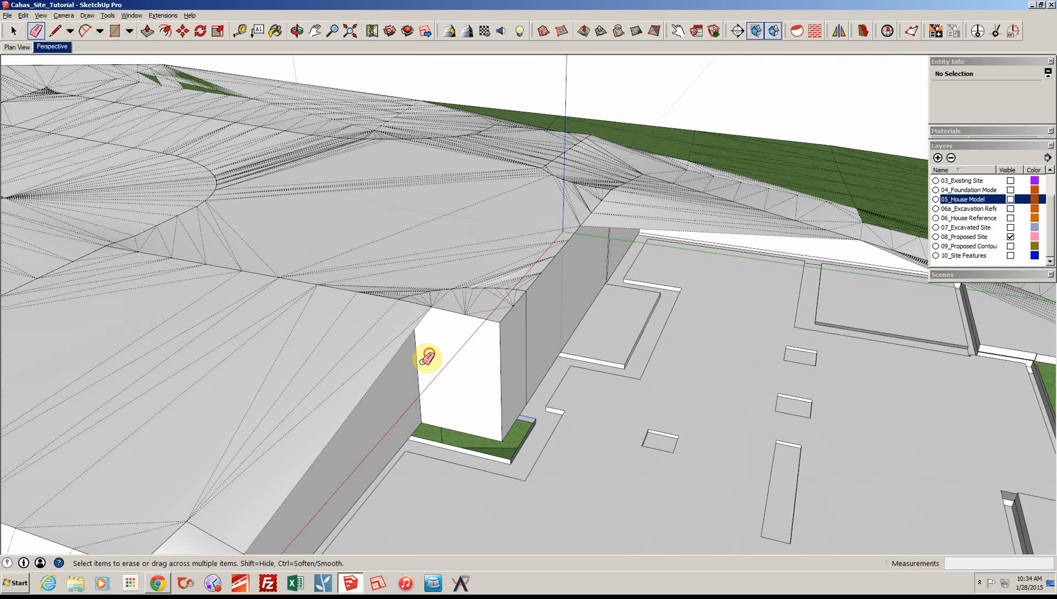
pyautogui.click(382, 373)
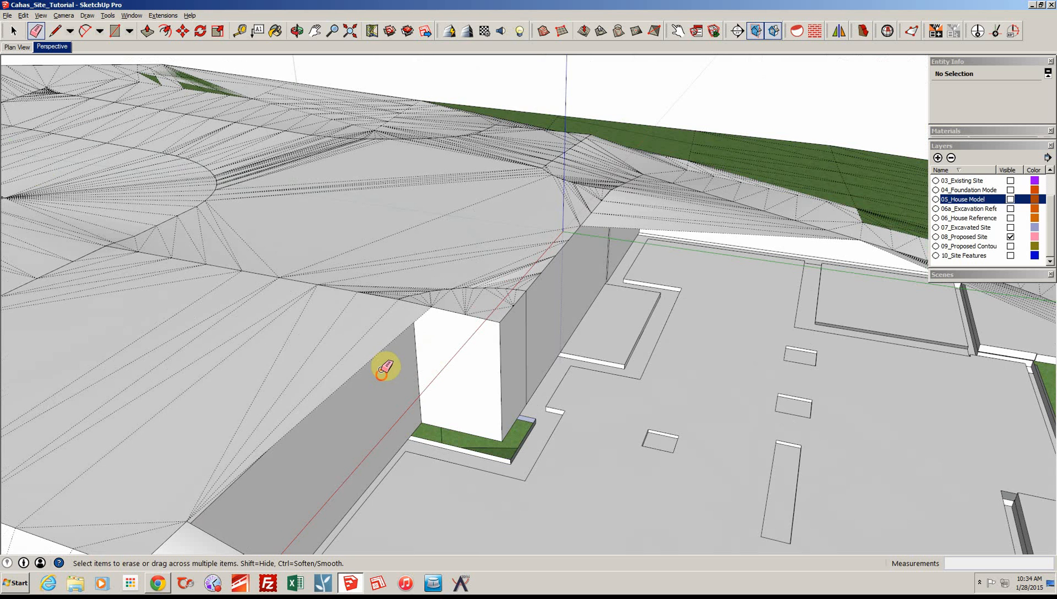
pyautogui.click(373, 356)
# Erase the terrain edges crossing the raised rectangular slab, working from its front edge toward the middle
pyautogui.moveTo(371, 366); pyautogui.dragTo(410, 342, button='middle')
pyautogui.click(405, 339)
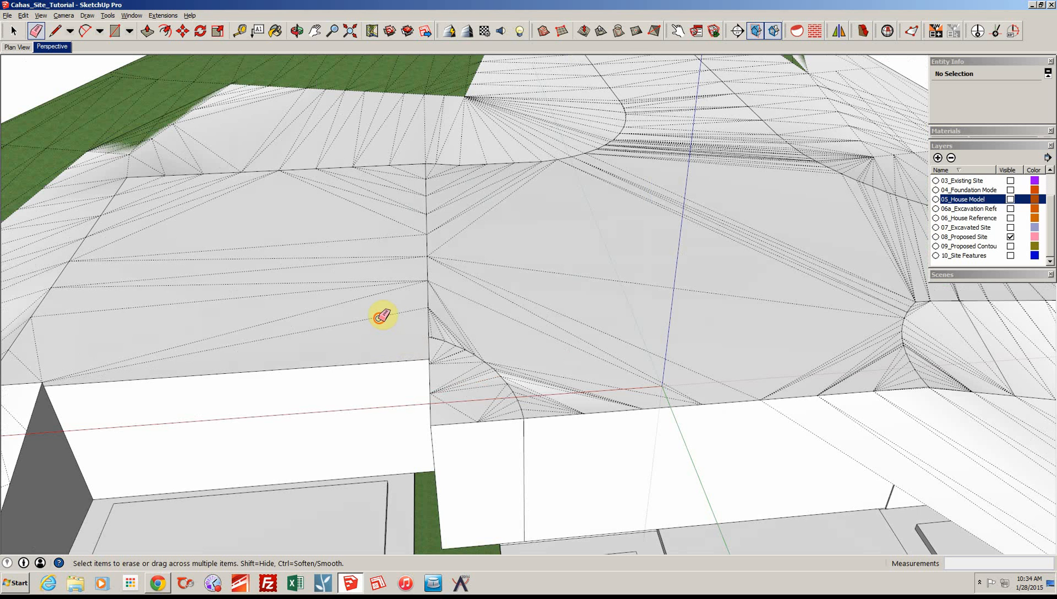
pyautogui.click(386, 290)
pyautogui.click(386, 280)
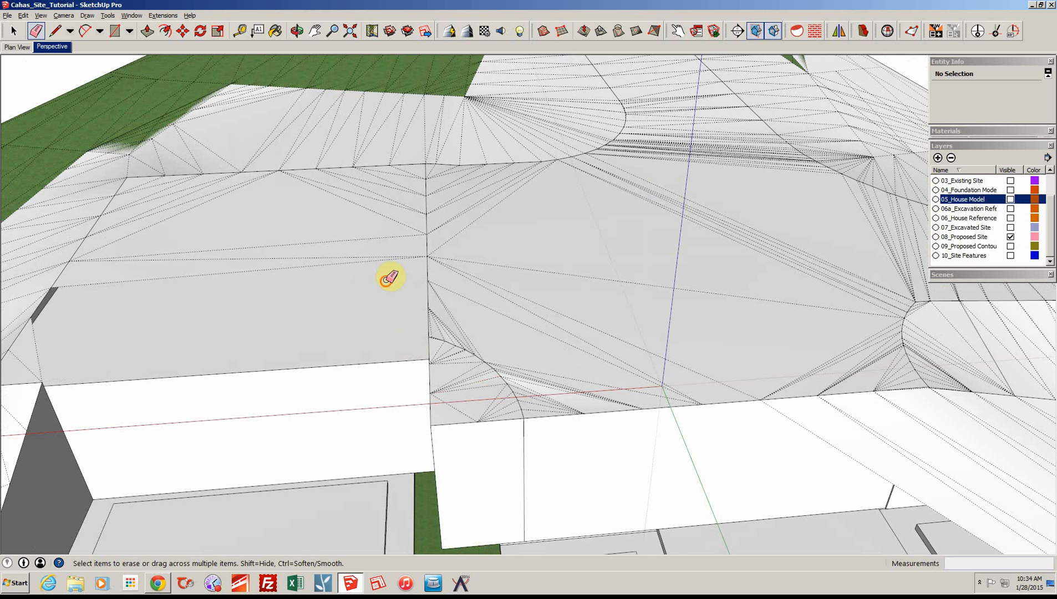
pyautogui.click(383, 257)
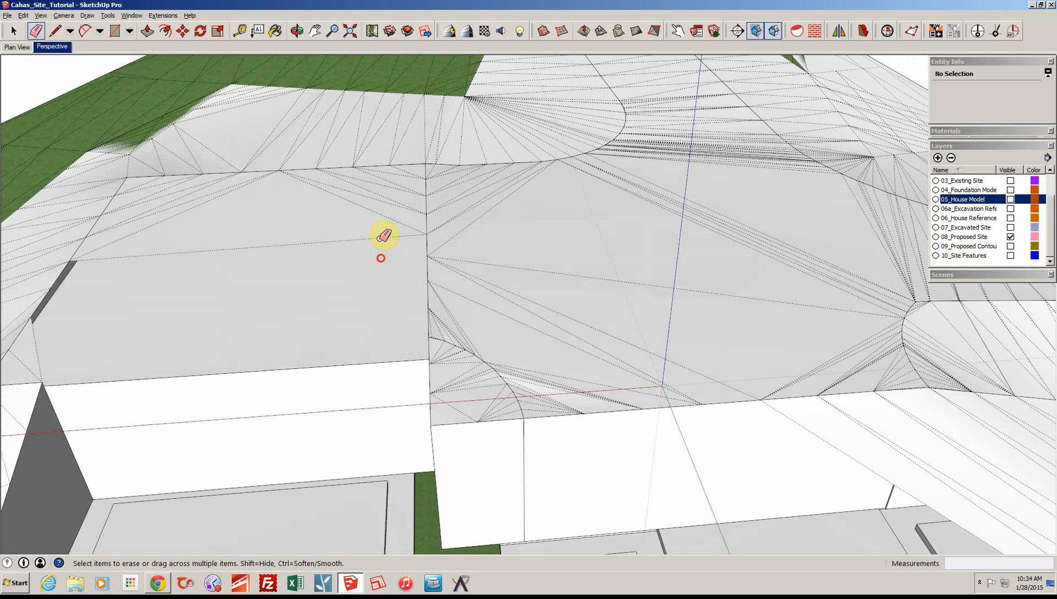
pyautogui.click(379, 237)
pyautogui.moveTo(378, 241); pyautogui.dragTo(272, 327, button='middle')
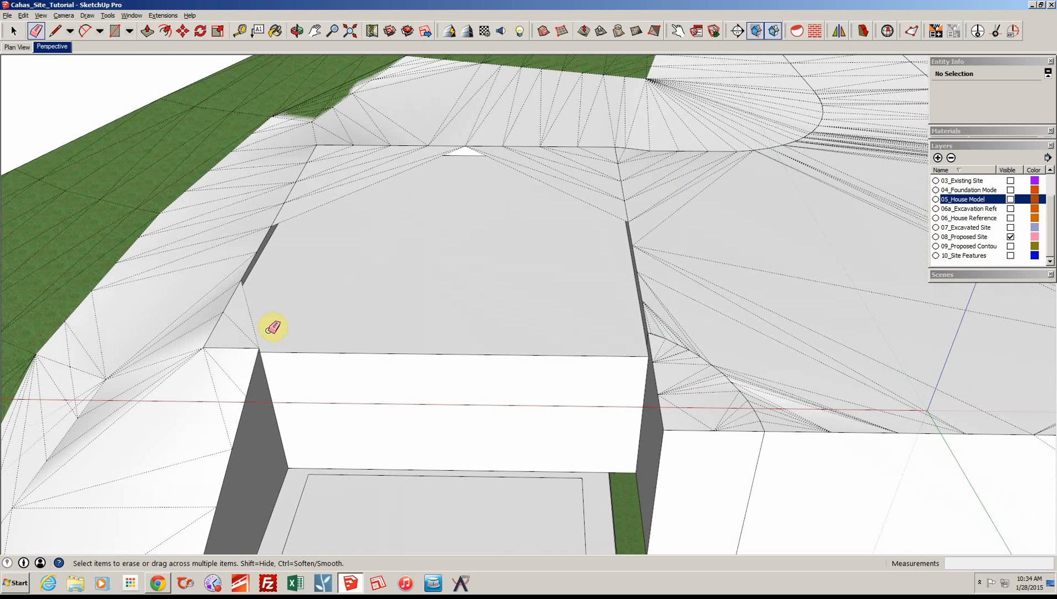
# Erase the remaining terrain triangles along the raised slab's outer side and in its two far corners
pyautogui.click(254, 328)
pyautogui.moveTo(255, 328); pyautogui.dragTo(245, 335)
pyautogui.moveTo(390, 334)
pyautogui.mouseDown(button='middle')
pyautogui.moveTo(329, 365)
pyautogui.moveTo(316, 325)
pyautogui.mouseUp(button='middle')
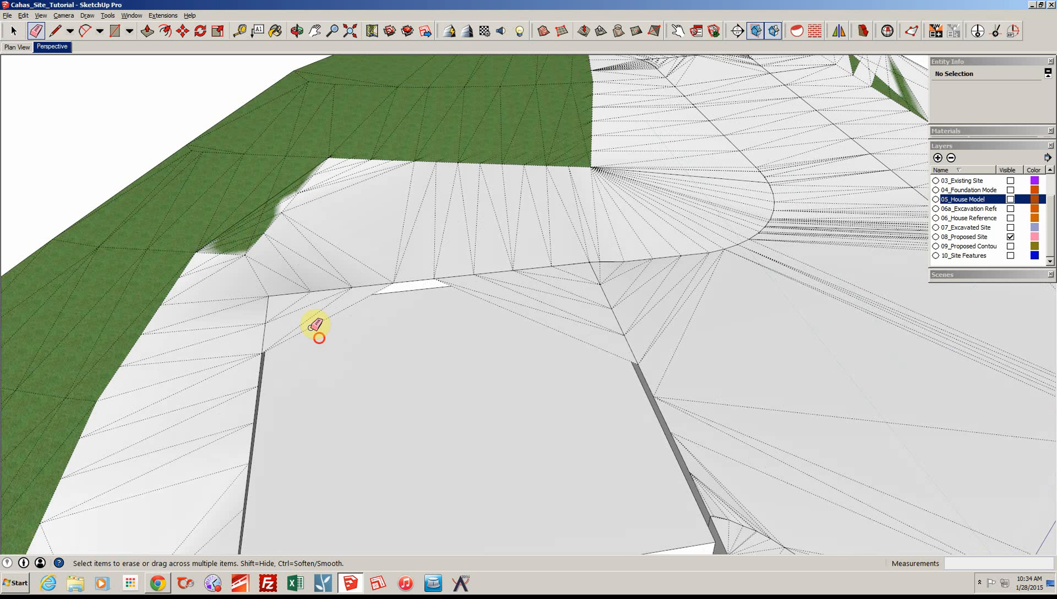
pyautogui.middleClick(304, 323)
pyautogui.moveTo(308, 320)
pyautogui.mouseDown()
pyautogui.moveTo(300, 306)
pyautogui.moveTo(268, 309)
pyautogui.mouseUp()
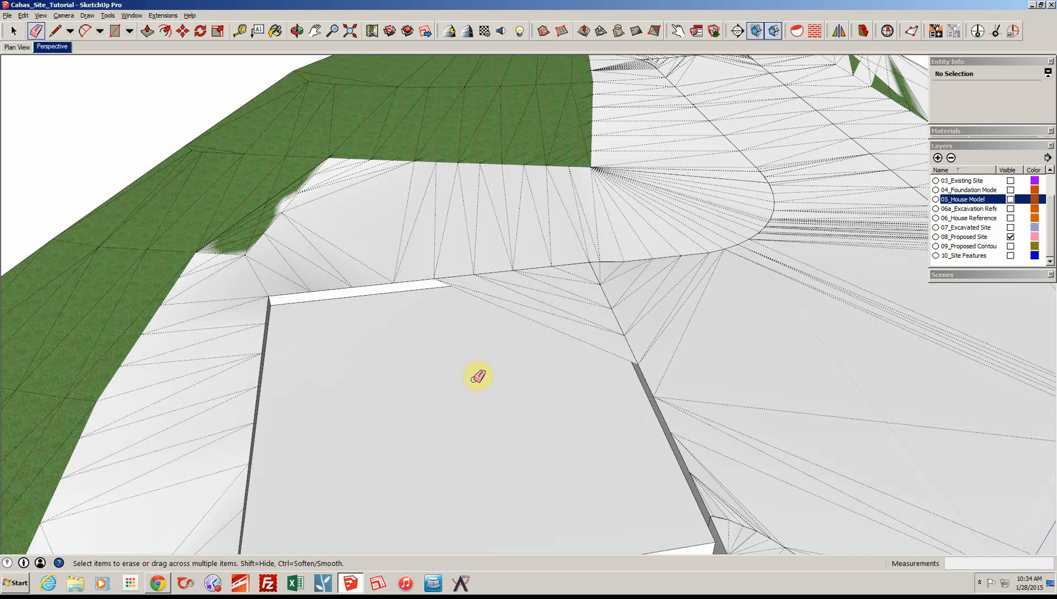
pyautogui.moveTo(478, 377); pyautogui.dragTo(454, 332, button='middle')
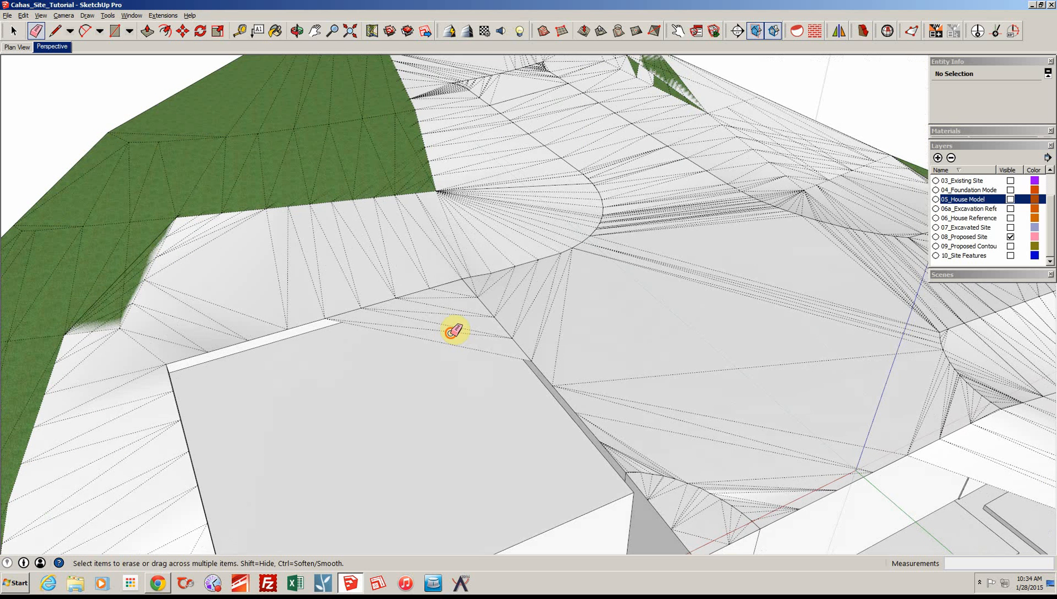
pyautogui.moveTo(451, 333)
pyautogui.mouseDown()
pyautogui.moveTo(455, 293)
pyautogui.moveTo(502, 336)
pyautogui.mouseUp()
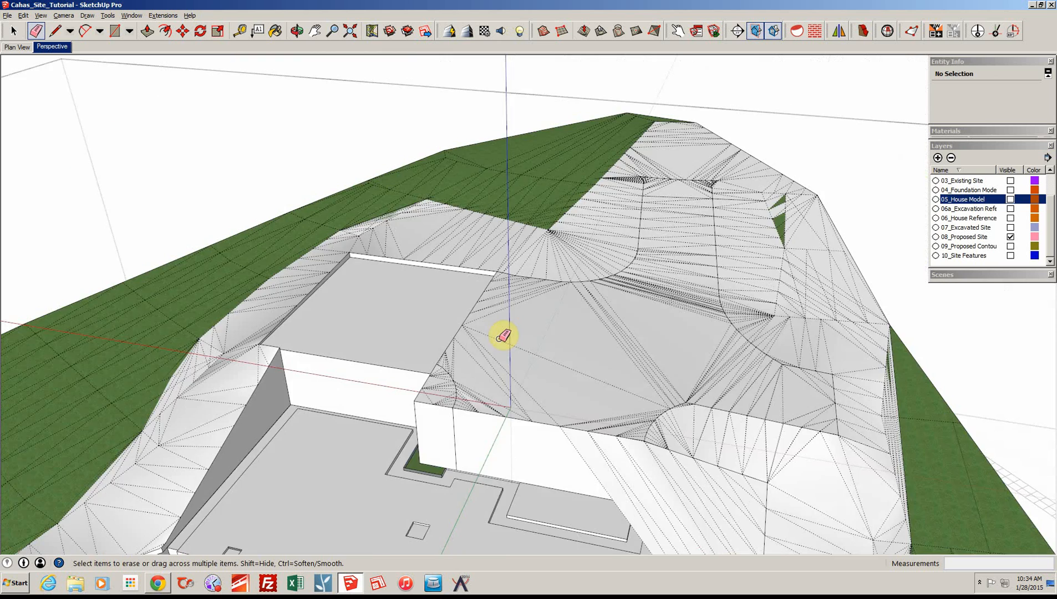
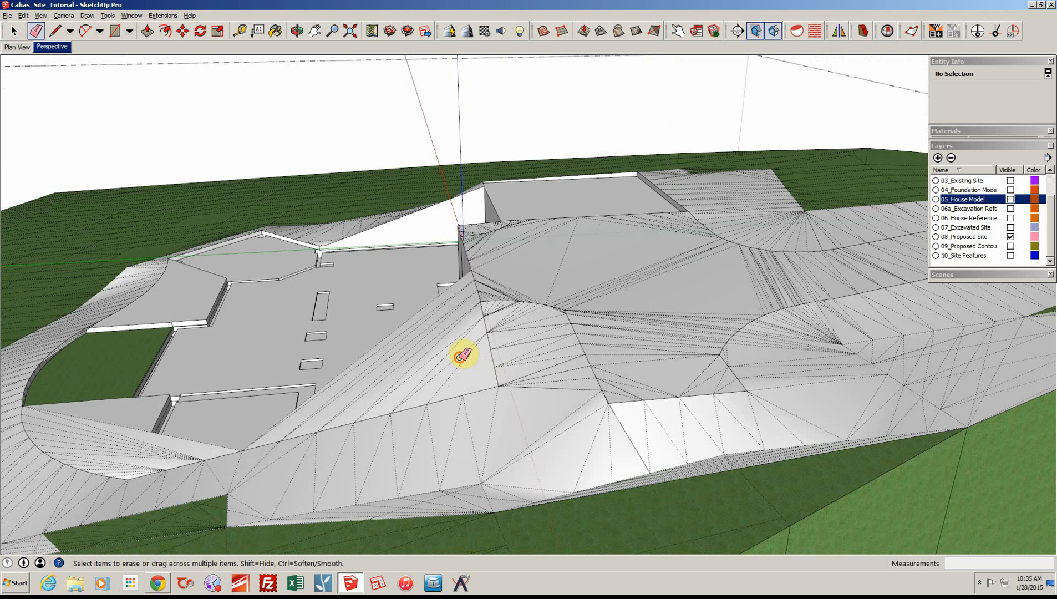
# Erase the terrain triangles covering the foundation beside the long wall and the lower slab inside the curved edge
pyautogui.moveTo(458, 358)
pyautogui.mouseDown()
pyautogui.moveTo(431, 349)
pyautogui.moveTo(418, 319)
pyautogui.moveTo(410, 331)
pyautogui.mouseUp()
pyautogui.scroll(-1, 272, 424)
pyautogui.moveTo(275, 422); pyautogui.dragTo(270, 429, button='middle')
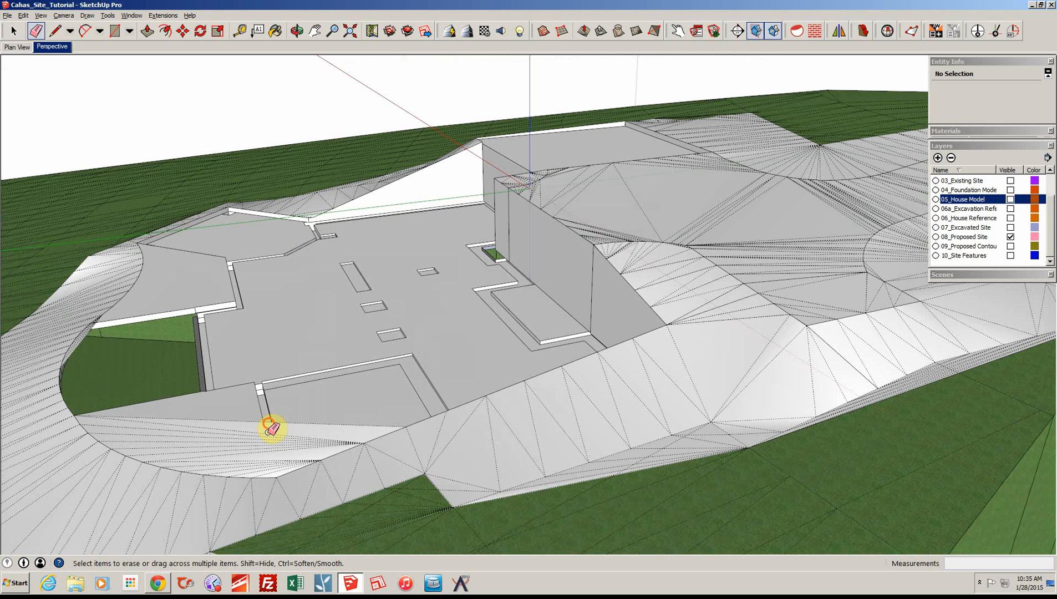
pyautogui.moveTo(269, 423); pyautogui.dragTo(277, 471)
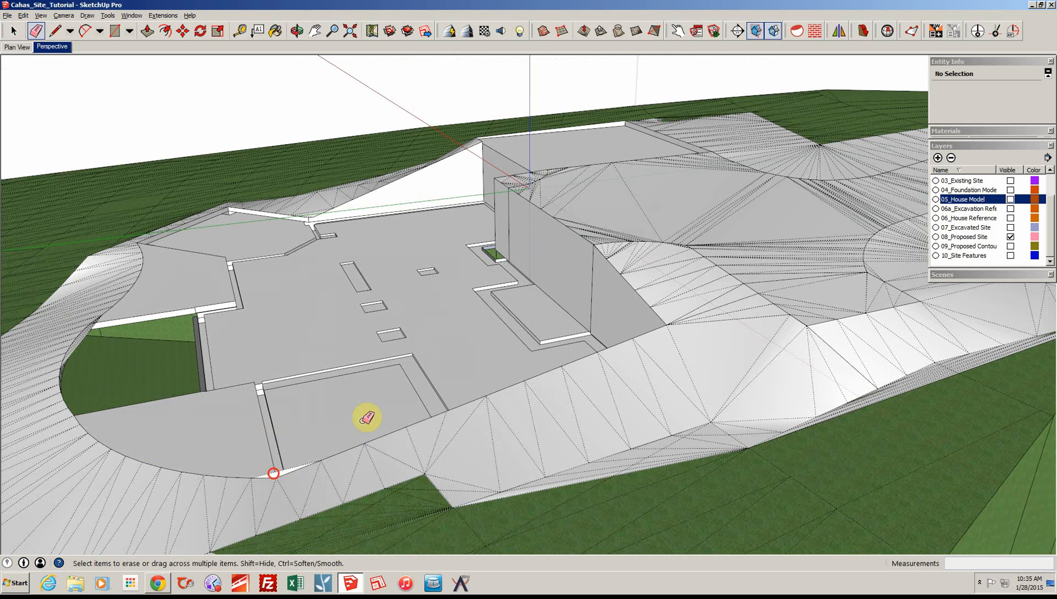
# Erase the sliver triangles along the curved retaining wall by the open grass area and at the adjoining patio corner
pyautogui.moveTo(367, 417)
pyautogui.mouseDown(button='middle')
pyautogui.moveTo(482, 398)
pyautogui.moveTo(344, 422)
pyautogui.moveTo(277, 400)
pyautogui.moveTo(218, 412)
pyautogui.mouseUp(button='middle')
pyautogui.scroll(3, 222, 406)
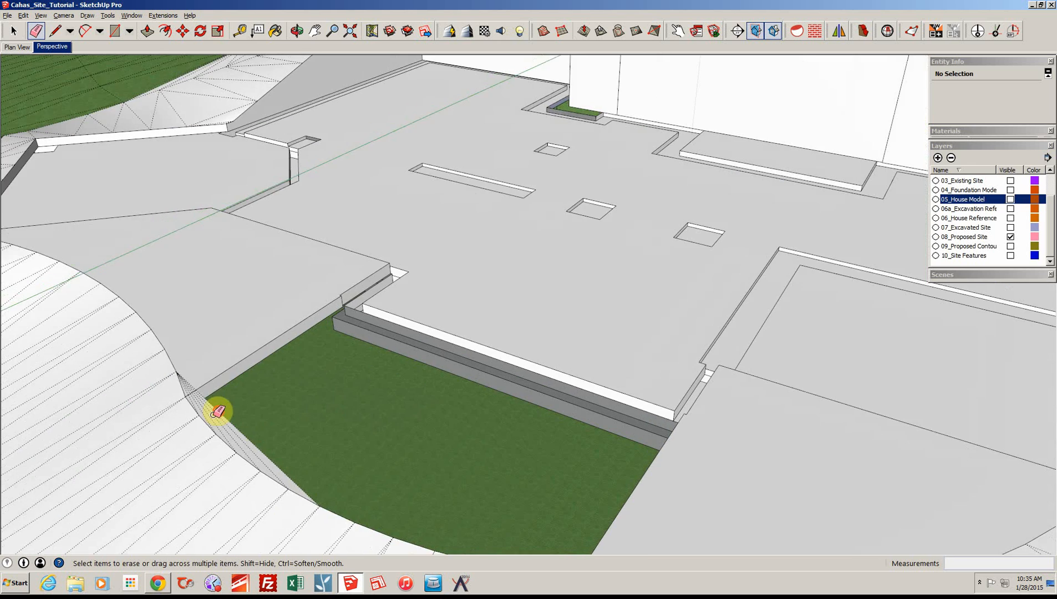
pyautogui.click(216, 412)
pyautogui.click(214, 416)
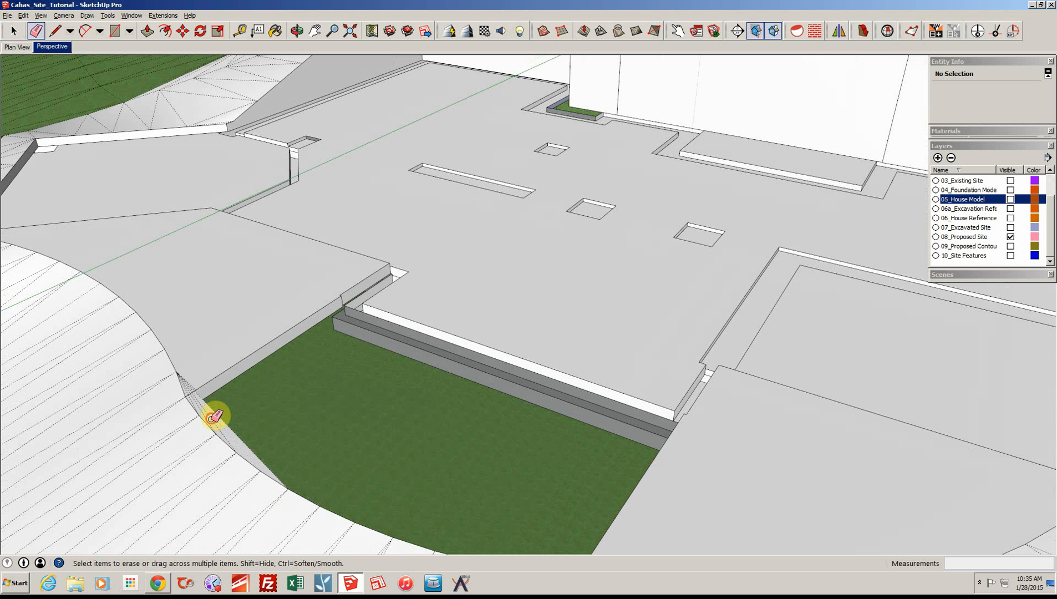
pyautogui.click(209, 412)
pyautogui.click(201, 404)
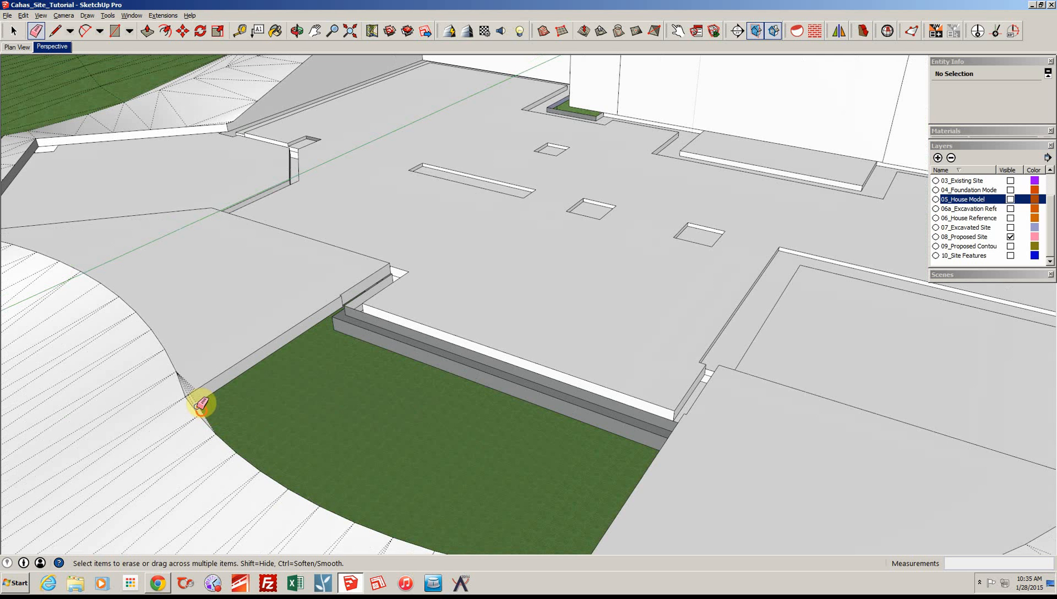
pyautogui.click(192, 401)
pyautogui.moveTo(215, 398)
pyautogui.mouseDown(button='middle')
pyautogui.moveTo(348, 325)
pyautogui.moveTo(355, 348)
pyautogui.moveTo(318, 343)
pyautogui.mouseUp(button='middle')
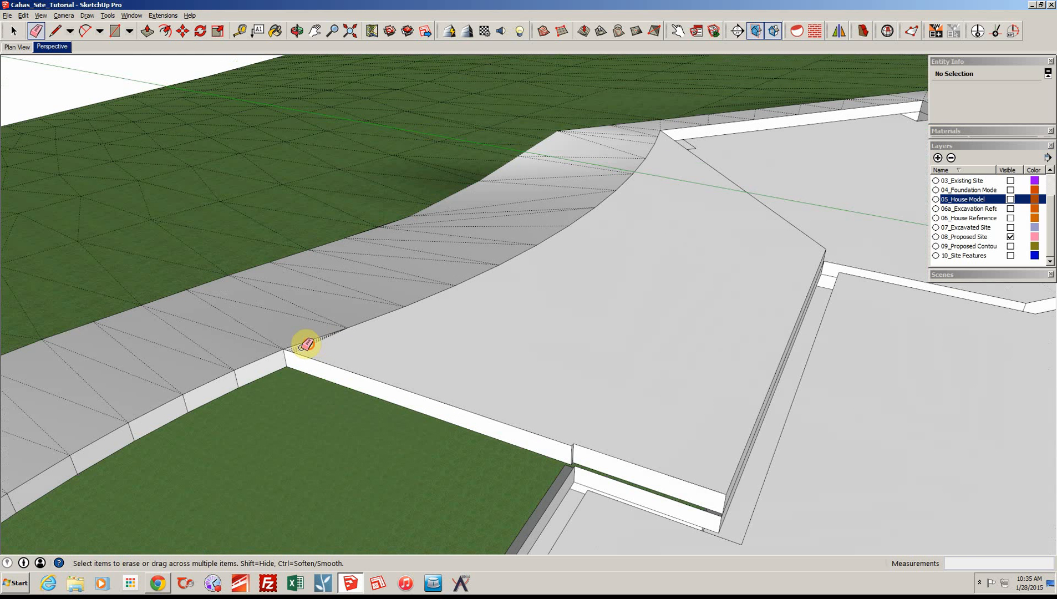
pyautogui.click(305, 345)
# Draw a line along the foundation's outer edge between the two patios to fill the open grass area with a face
pyautogui.moveTo(423, 362); pyautogui.dragTo(244, 303, button='middle')
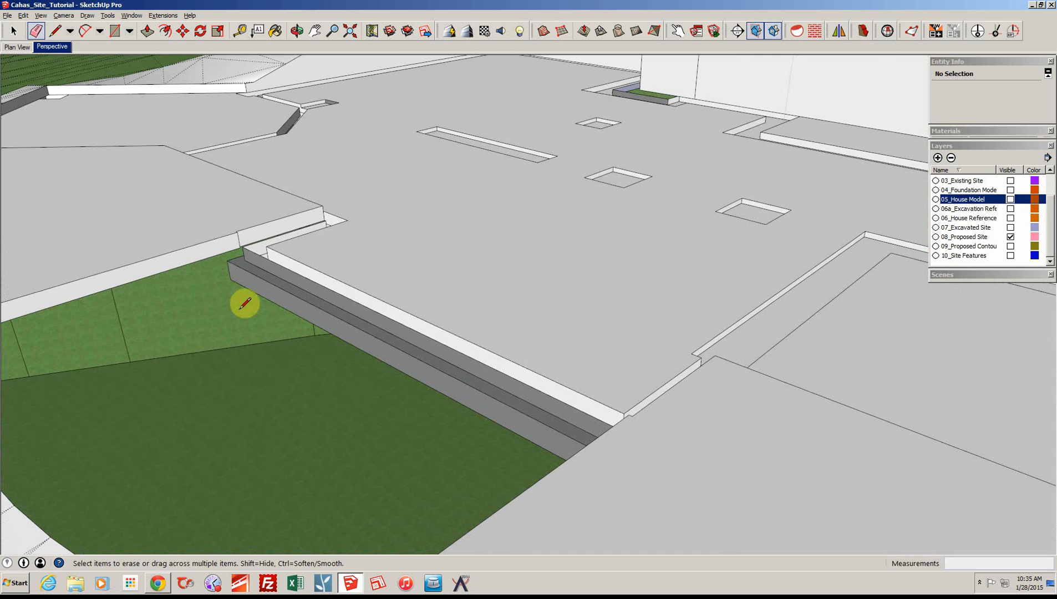
pyautogui.press('l')
pyautogui.click(238, 248)
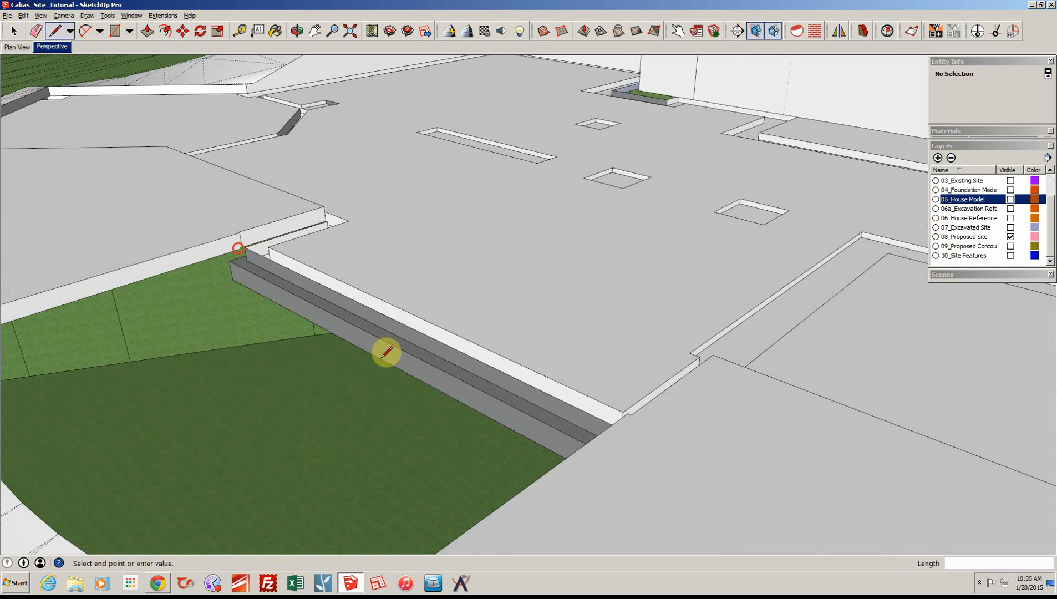
pyautogui.moveTo(387, 352); pyautogui.dragTo(405, 304, button='middle')
pyautogui.click(587, 312)
pyautogui.press('space')
pyautogui.click(663, 367)
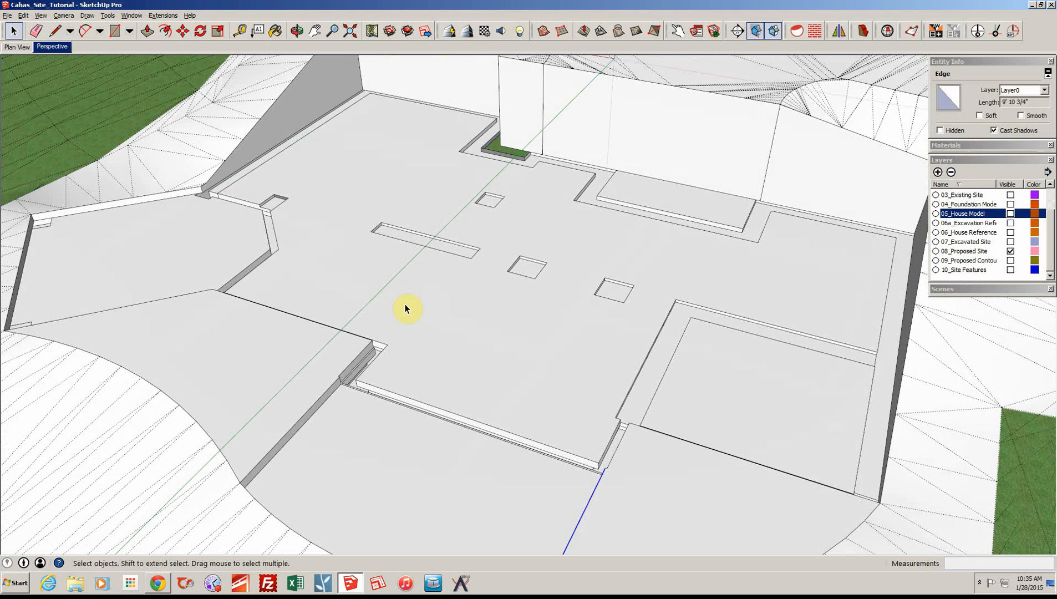
# Draw an edge along the wall base at the L-shaped gap around the projecting wall corner to close it with a face
pyautogui.scroll(-5, 405, 309)
pyautogui.scroll(3, 520, 278)
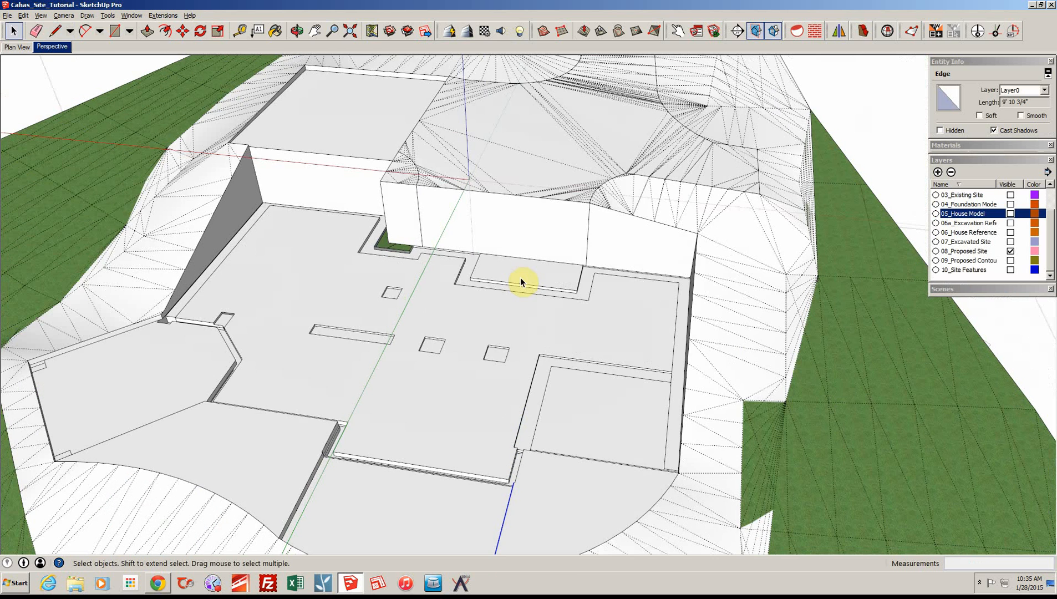
pyautogui.scroll(5, 521, 282)
pyautogui.moveTo(507, 276); pyautogui.dragTo(396, 224, button='middle')
pyautogui.press('l')
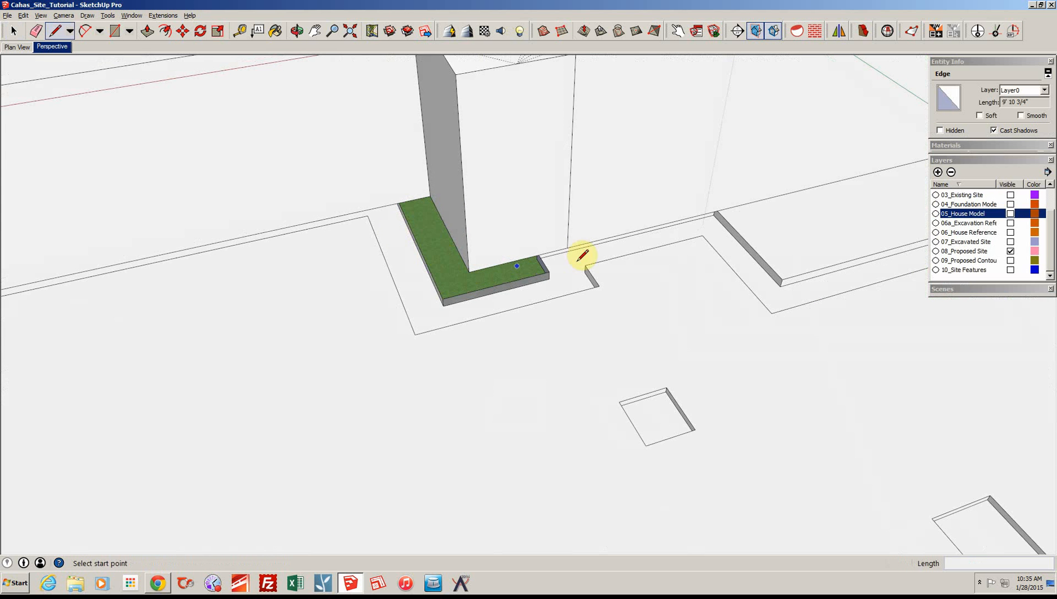
pyautogui.moveTo(582, 255); pyautogui.dragTo(481, 187, button='middle')
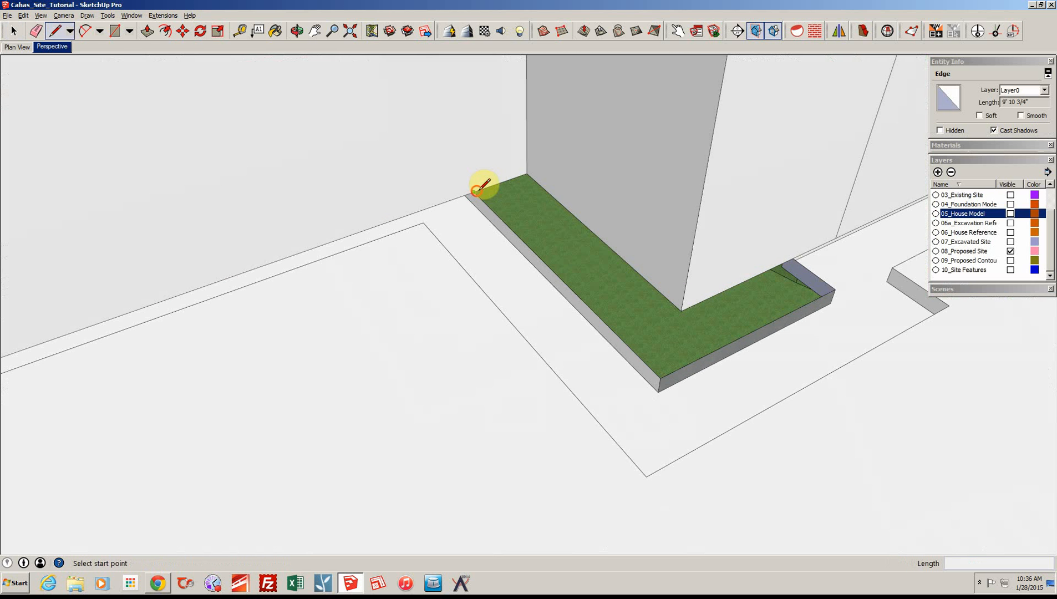
pyautogui.click(474, 192)
pyautogui.click(527, 172)
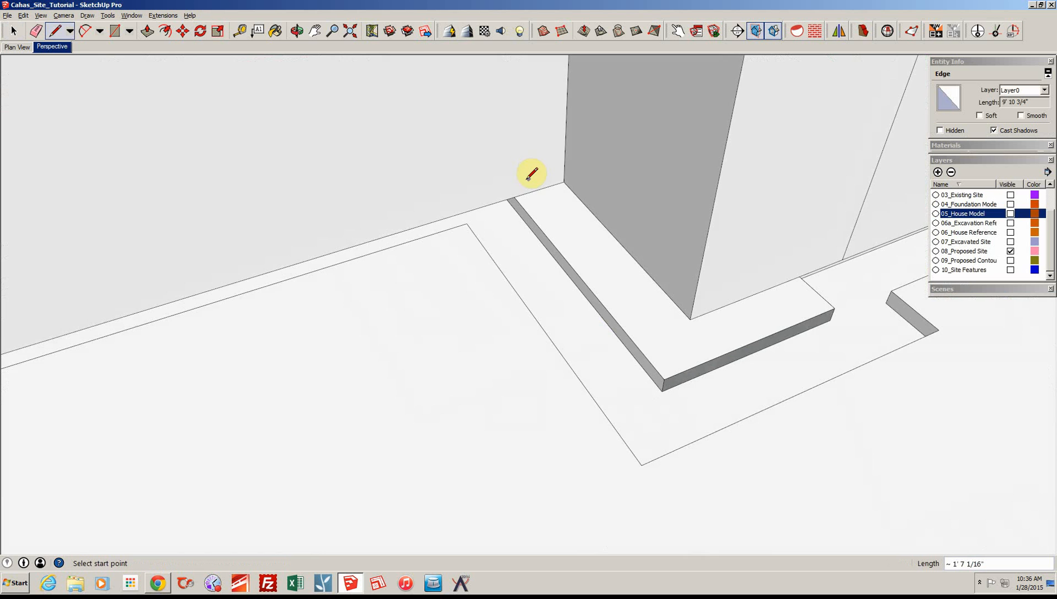
pyautogui.scroll(-5, 527, 183)
pyautogui.moveTo(527, 187); pyautogui.dragTo(556, 275, button='middle')
pyautogui.press('space')
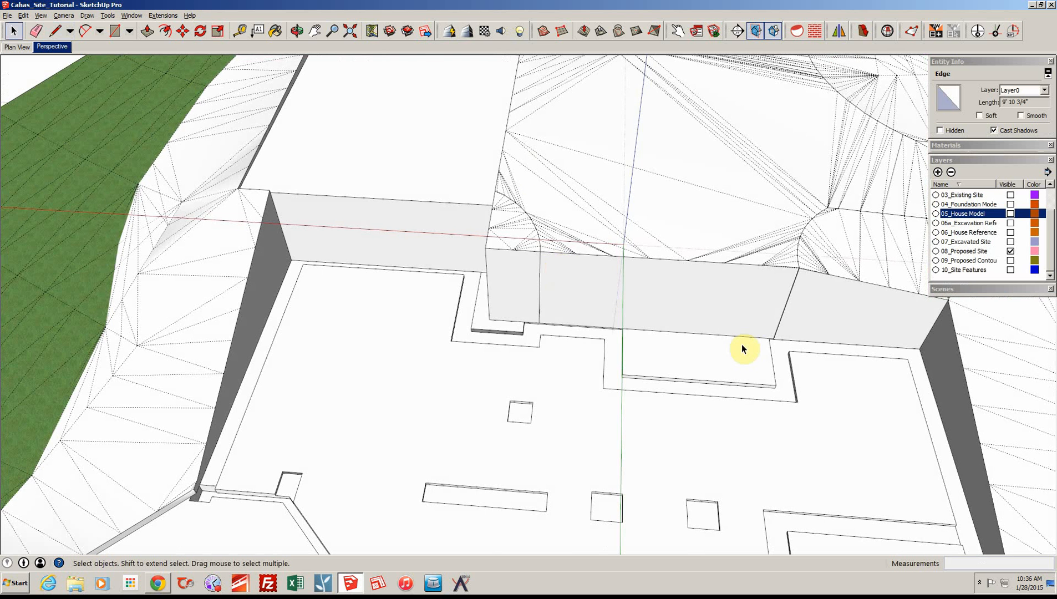
# Erase the thin sliver triangles along the proposed terrain's outer boundary, below the sloped bank beside the house
pyautogui.scroll(-5, 742, 345)
pyautogui.scroll(-3, 753, 356)
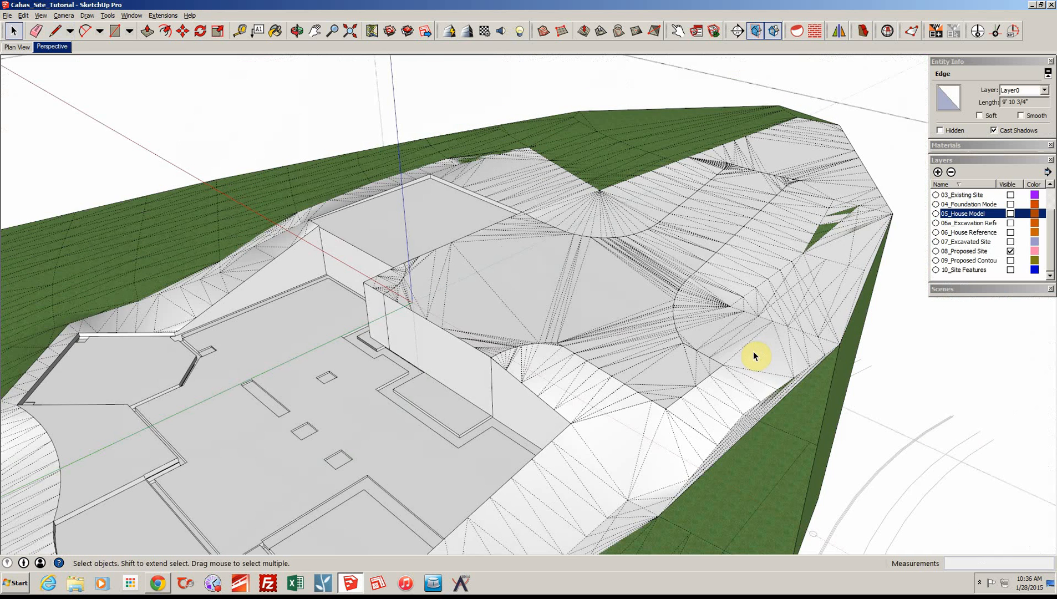
pyautogui.scroll(3, 754, 356)
pyautogui.scroll(-2, 753, 352)
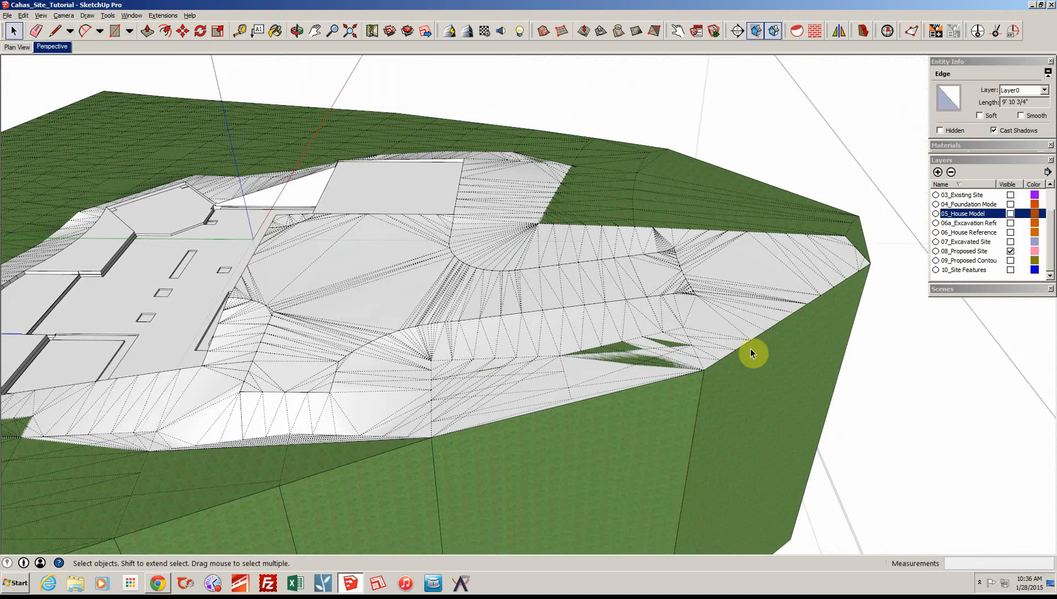
pyautogui.moveTo(751, 349); pyautogui.dragTo(252, 362, button='middle')
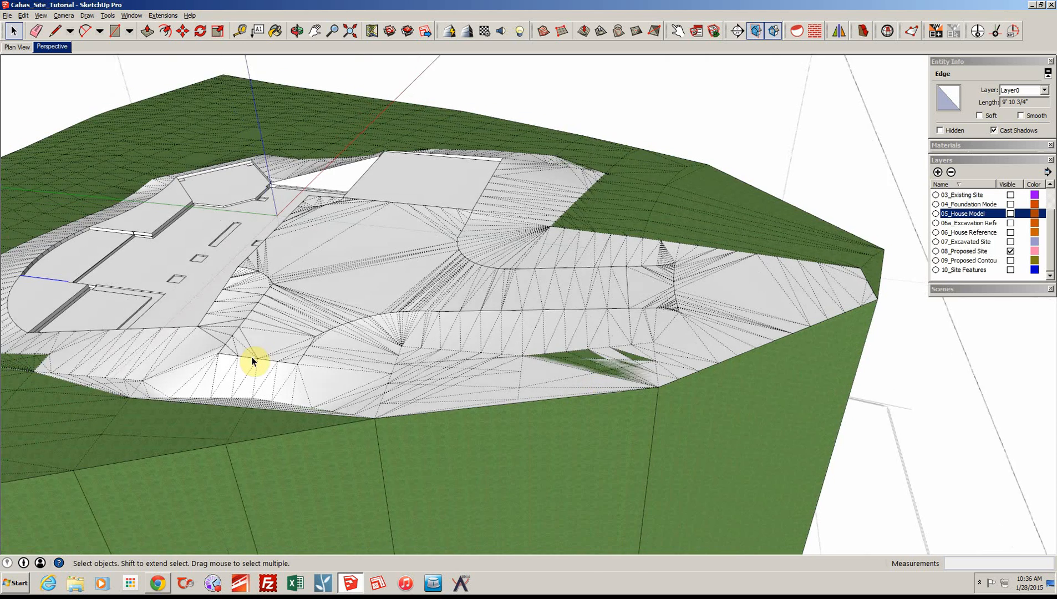
pyautogui.scroll(3, 343, 359)
pyautogui.moveTo(343, 354); pyautogui.dragTo(412, 390, button='middle')
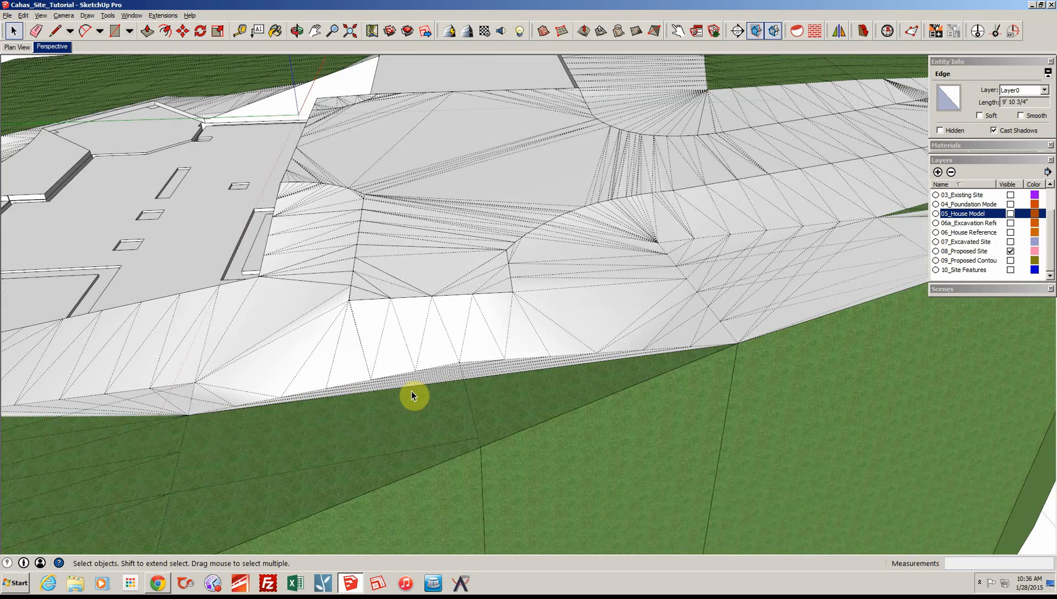
pyautogui.scroll(1, 412, 390)
pyautogui.press('e')
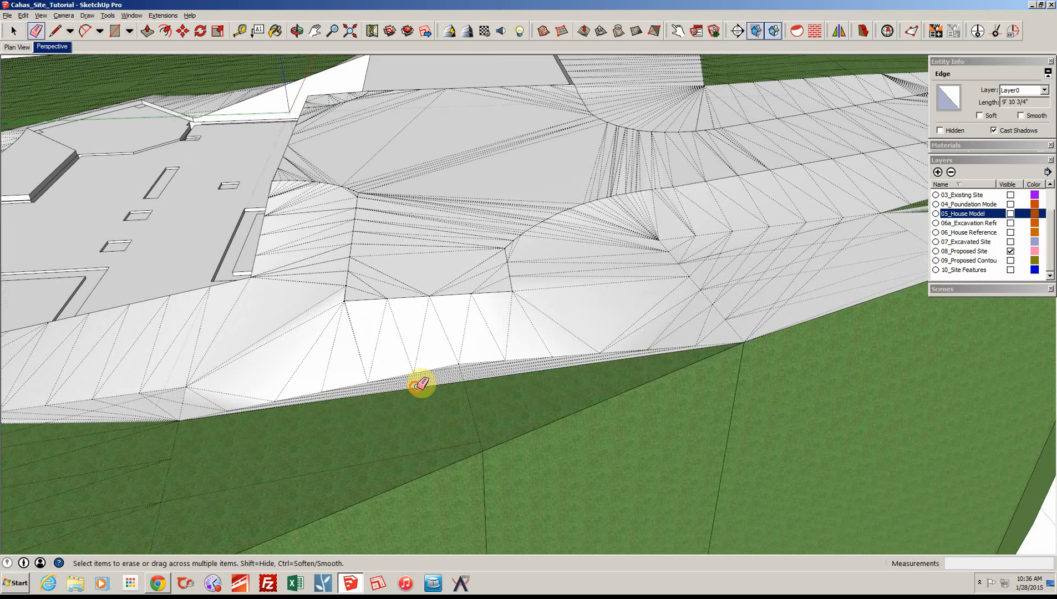
pyautogui.click(417, 387)
pyautogui.click(430, 377)
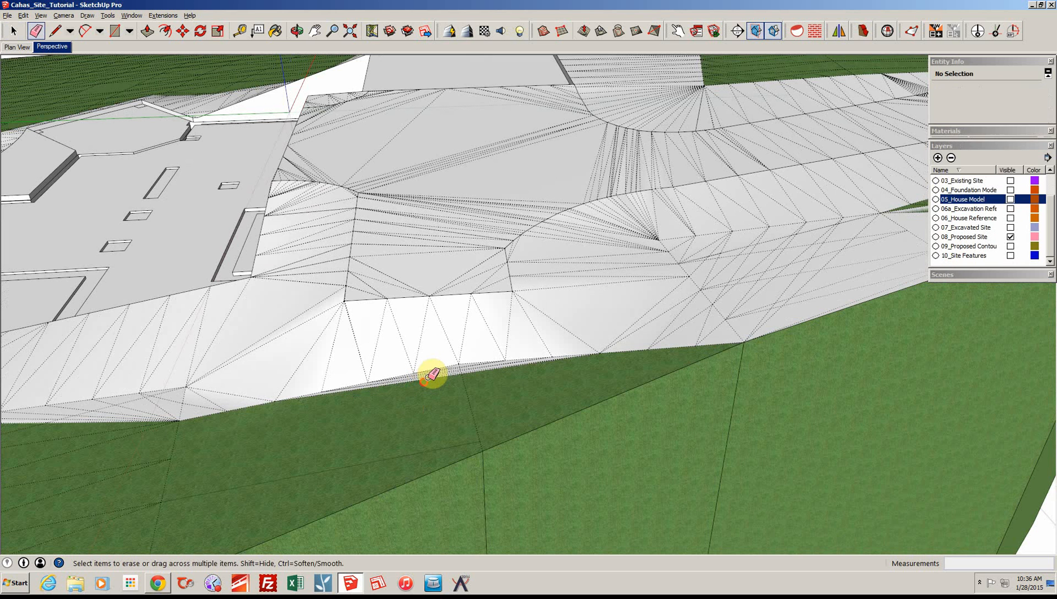
pyautogui.click(434, 376)
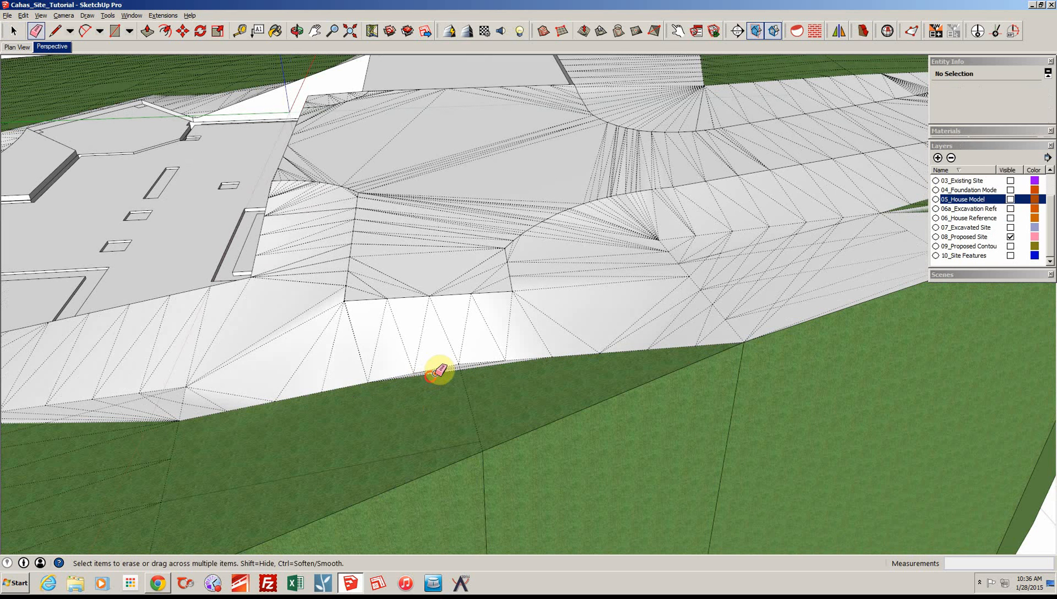
pyautogui.scroll(1, 515, 384)
pyautogui.scroll(3, 439, 378)
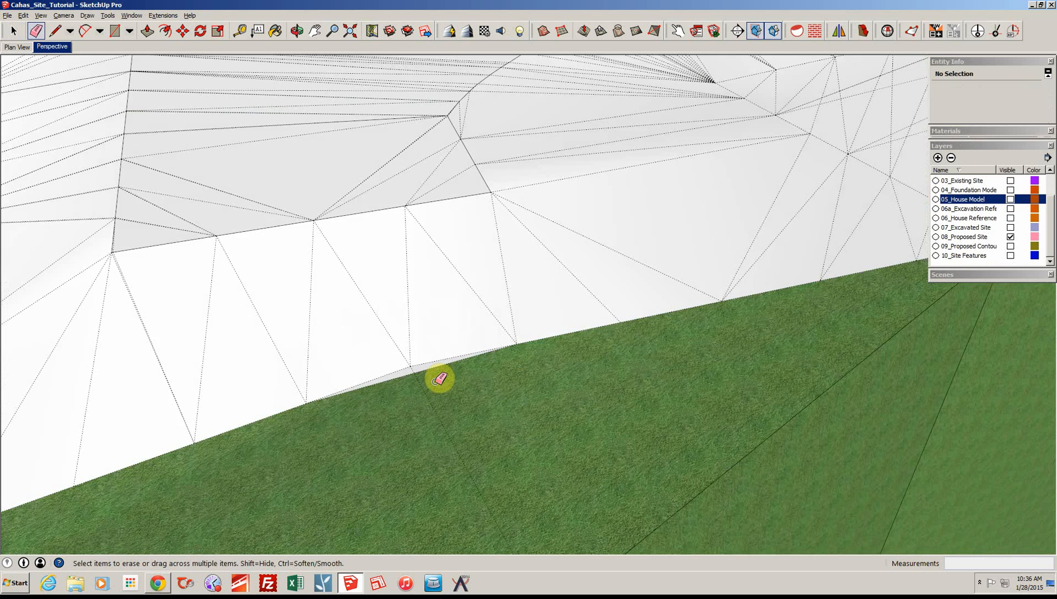
pyautogui.scroll(-3, 435, 365)
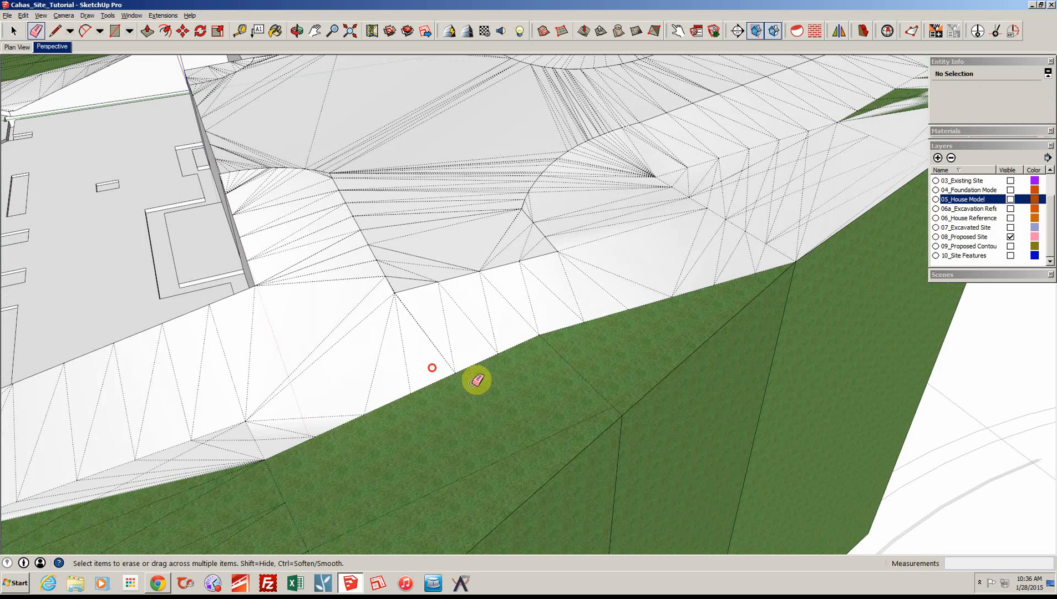
# Erase the fan of sliver triangles bridging the stepped notch in the proposed terrain's outer boundary beside the house
pyautogui.scroll(-3, 472, 382)
pyautogui.scroll(-2, 480, 379)
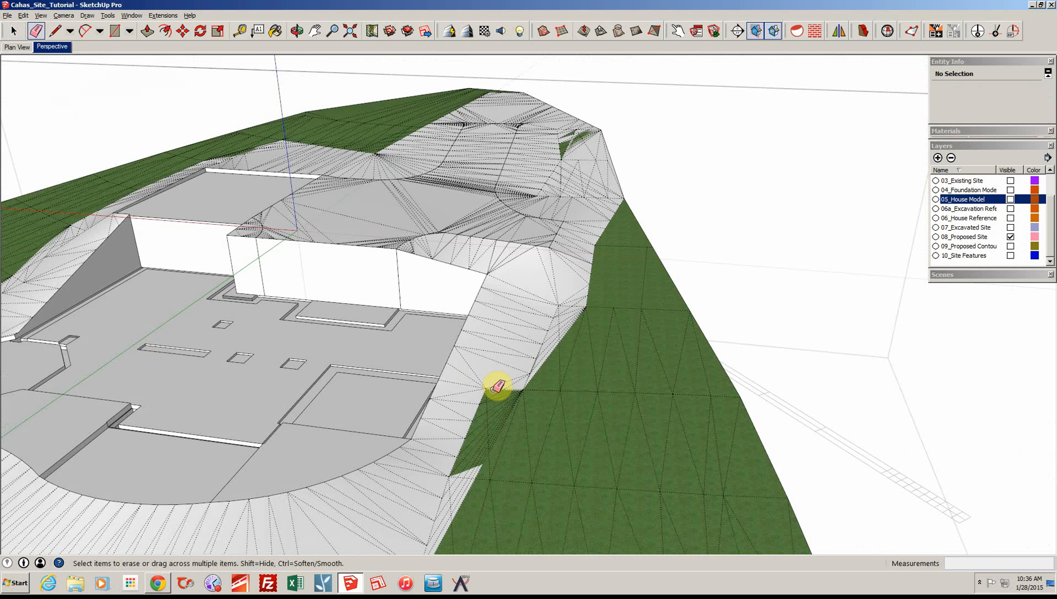
pyautogui.scroll(-2, 536, 411)
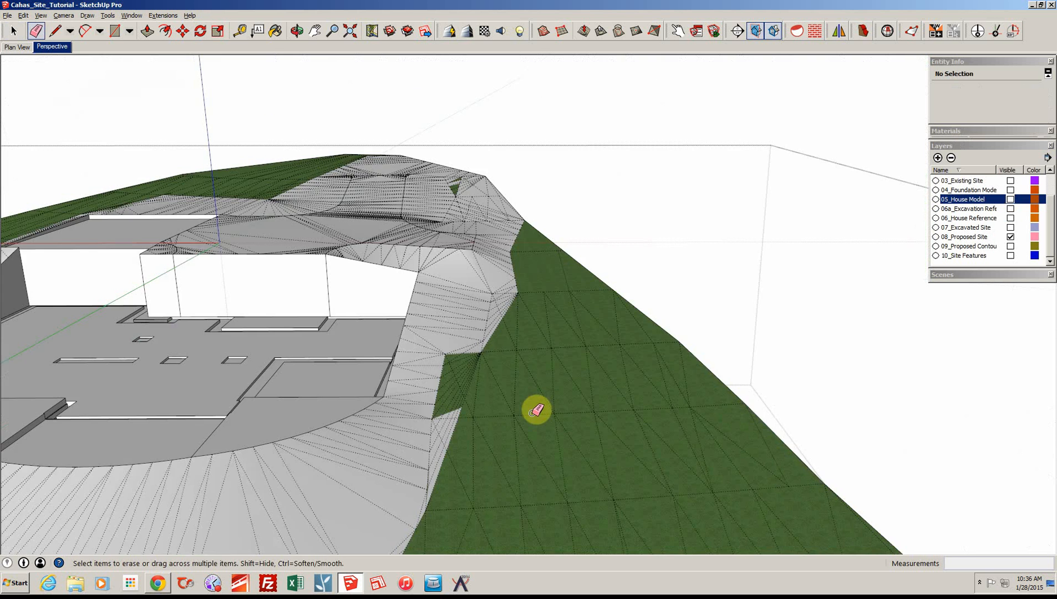
pyautogui.scroll(2, 493, 413)
pyautogui.moveTo(493, 414); pyautogui.dragTo(480, 364, button='middle')
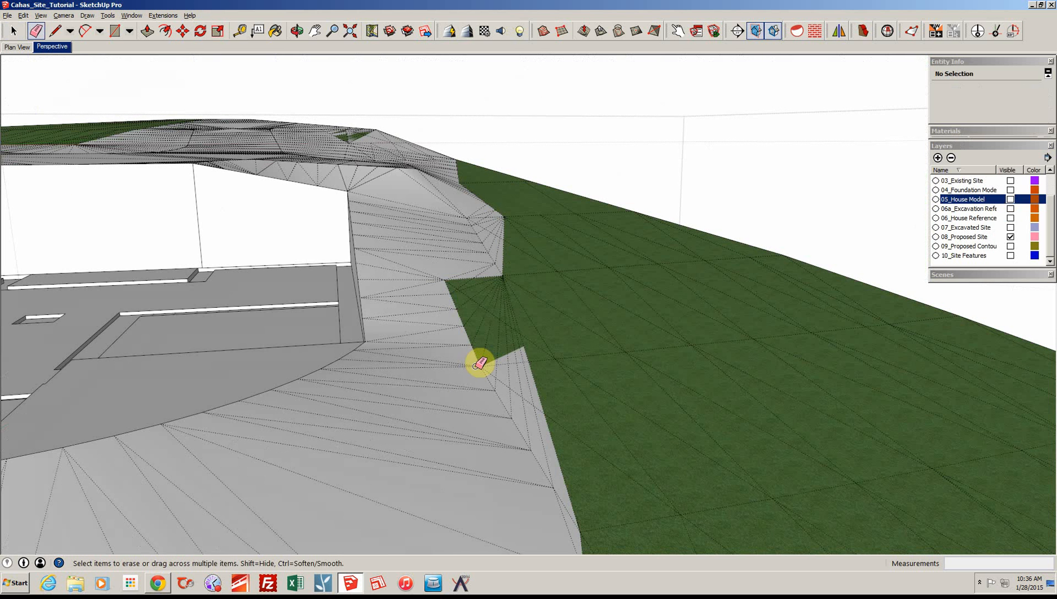
pyautogui.moveTo(480, 364); pyautogui.dragTo(485, 363)
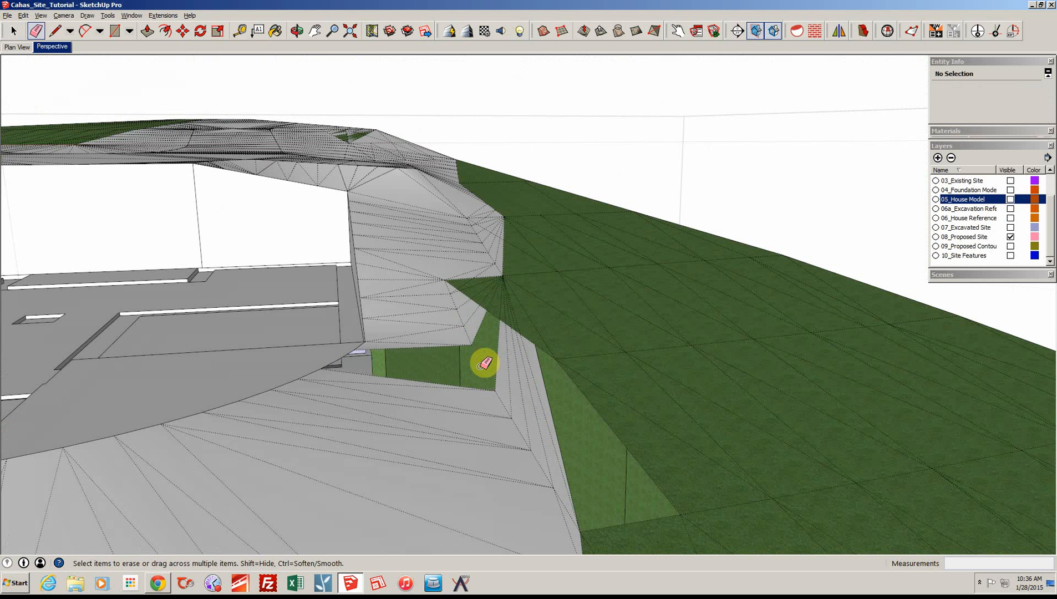
pyautogui.hotkey('ctrl', 'z')
pyautogui.moveTo(481, 366)
pyautogui.mouseDown(button='middle')
pyautogui.moveTo(495, 250)
pyautogui.moveTo(560, 269)
pyautogui.mouseUp(button='middle')
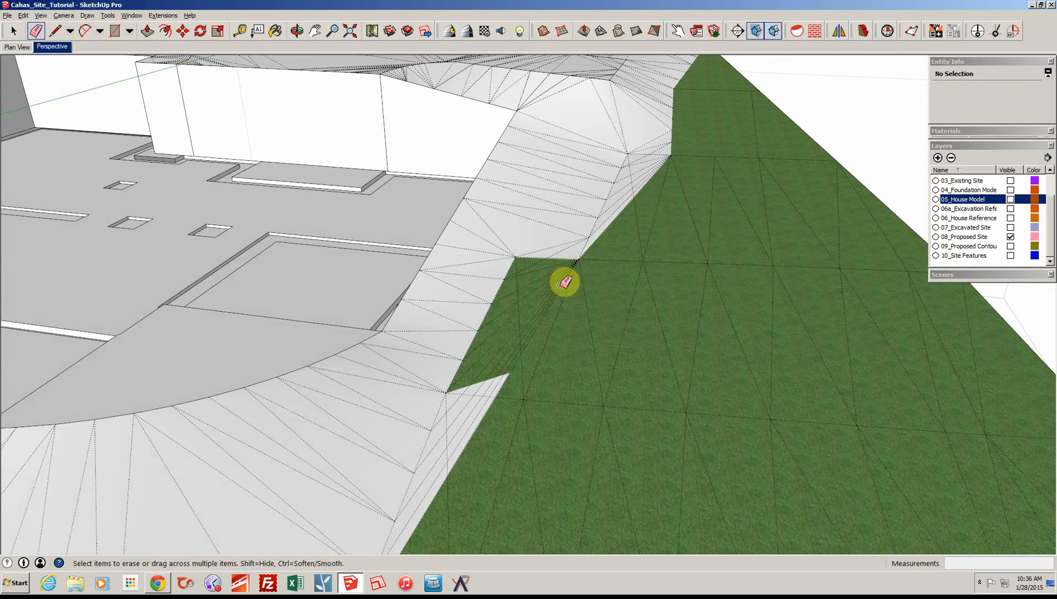
pyautogui.click(559, 279)
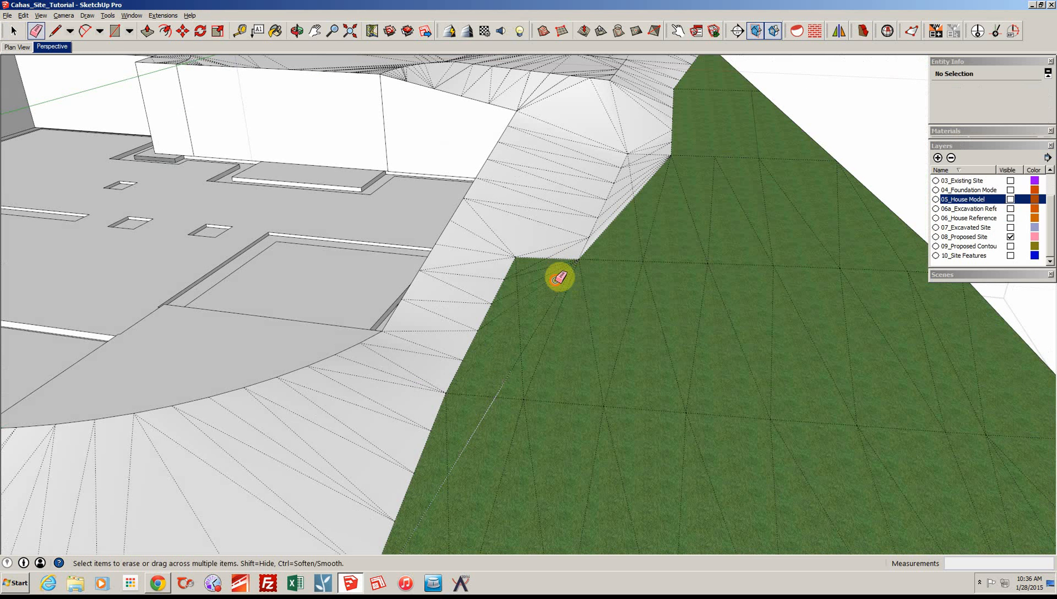
# Erase the remaining thin slivers below the notch edge and at the start of the curved bank's outer boundary
pyautogui.moveTo(558, 279); pyautogui.dragTo(532, 271, button='middle')
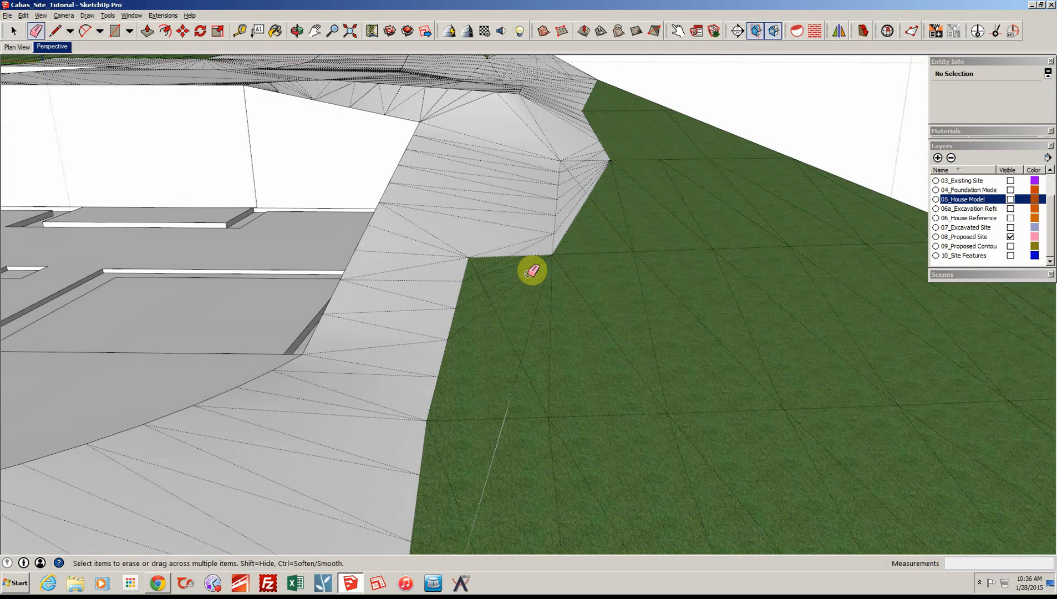
pyautogui.moveTo(532, 270)
pyautogui.mouseDown()
pyautogui.moveTo(531, 259)
pyautogui.moveTo(500, 262)
pyautogui.mouseUp()
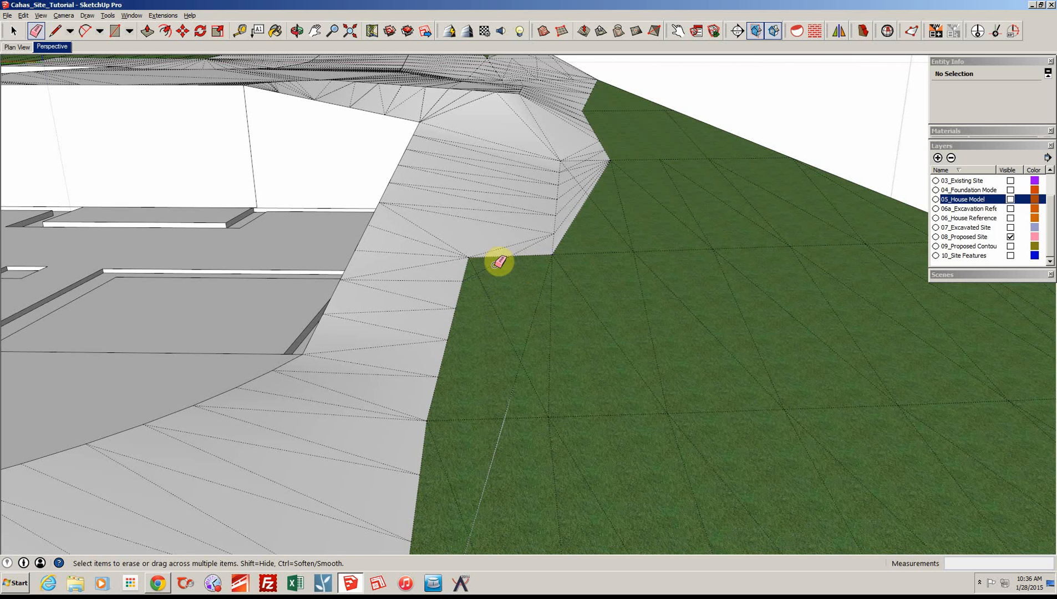
pyautogui.moveTo(495, 265)
pyautogui.mouseDown(button='middle')
pyautogui.moveTo(565, 306)
pyautogui.moveTo(549, 365)
pyautogui.moveTo(564, 368)
pyautogui.moveTo(482, 319)
pyautogui.mouseUp(button='middle')
pyautogui.click(476, 321)
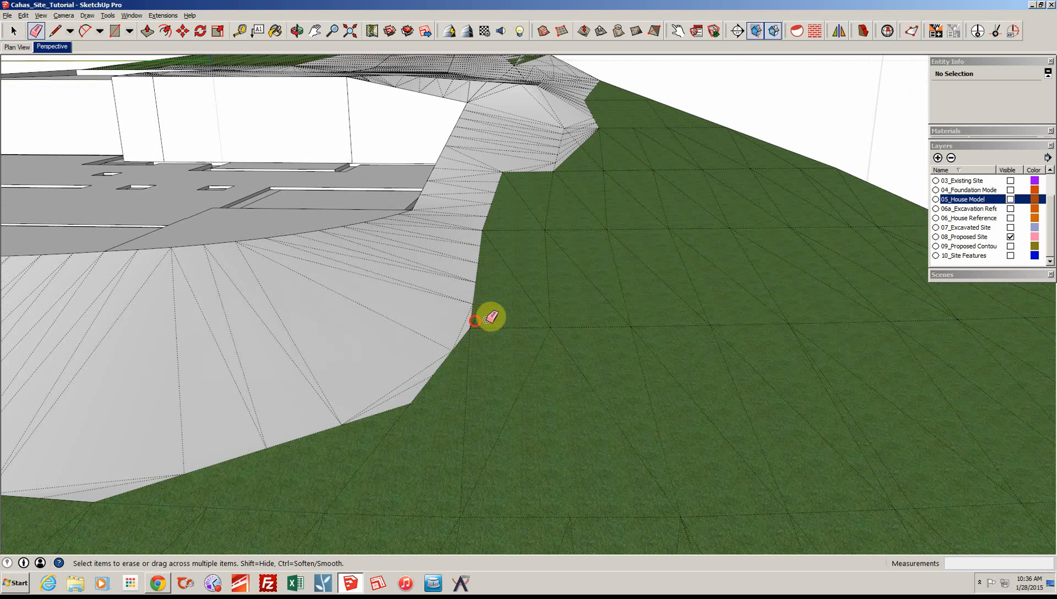
# Erase the sliver triangles fanning across the grass from the next boundary notch along the sloped bank
pyautogui.scroll(-2, 528, 322)
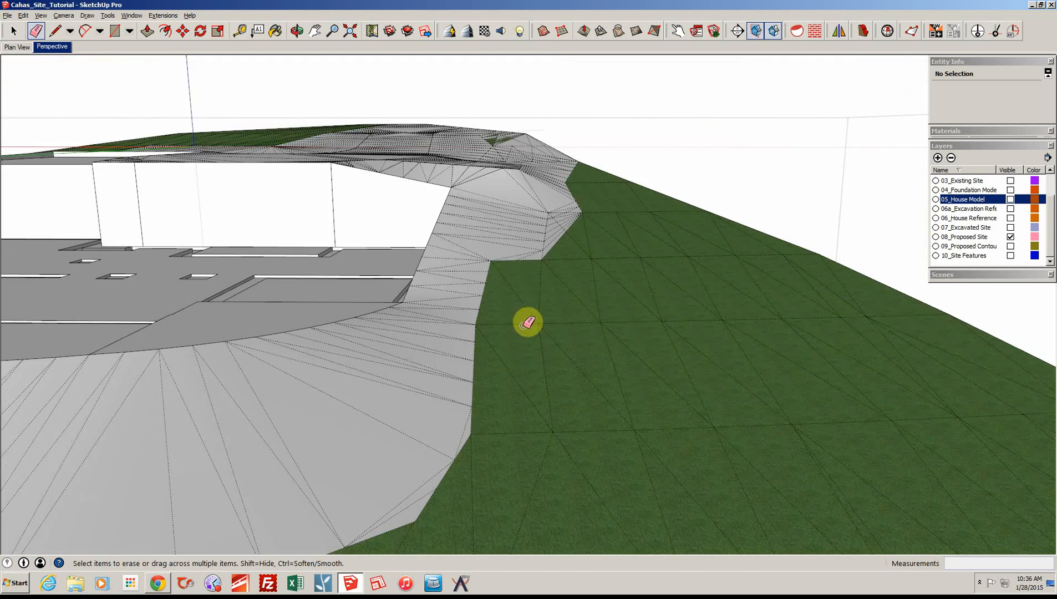
pyautogui.moveTo(528, 321)
pyautogui.mouseDown(button='middle')
pyautogui.moveTo(592, 378)
pyautogui.moveTo(557, 275)
pyautogui.mouseUp(button='middle')
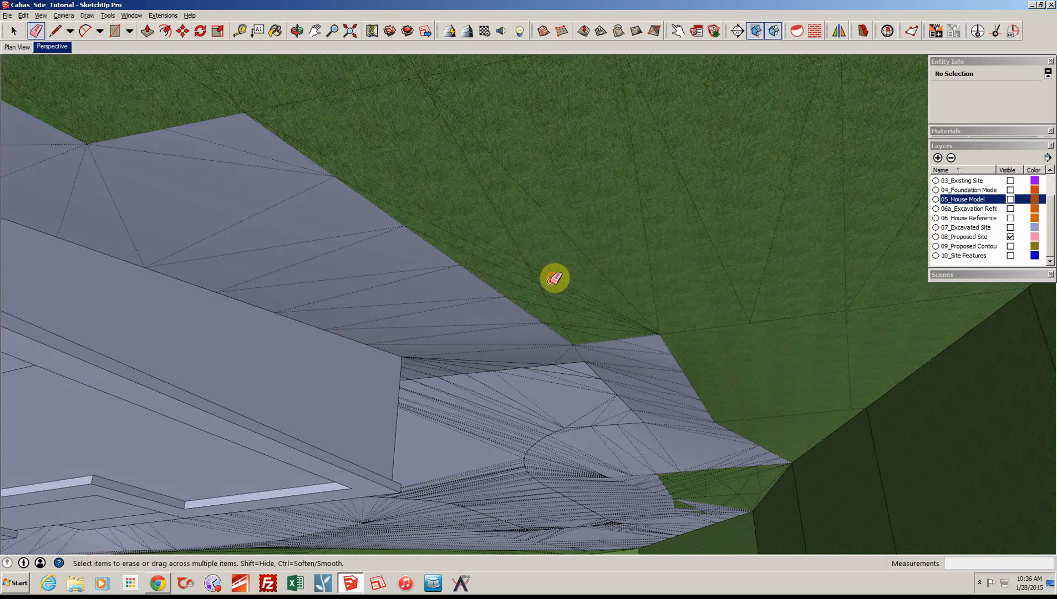
pyautogui.click(552, 296)
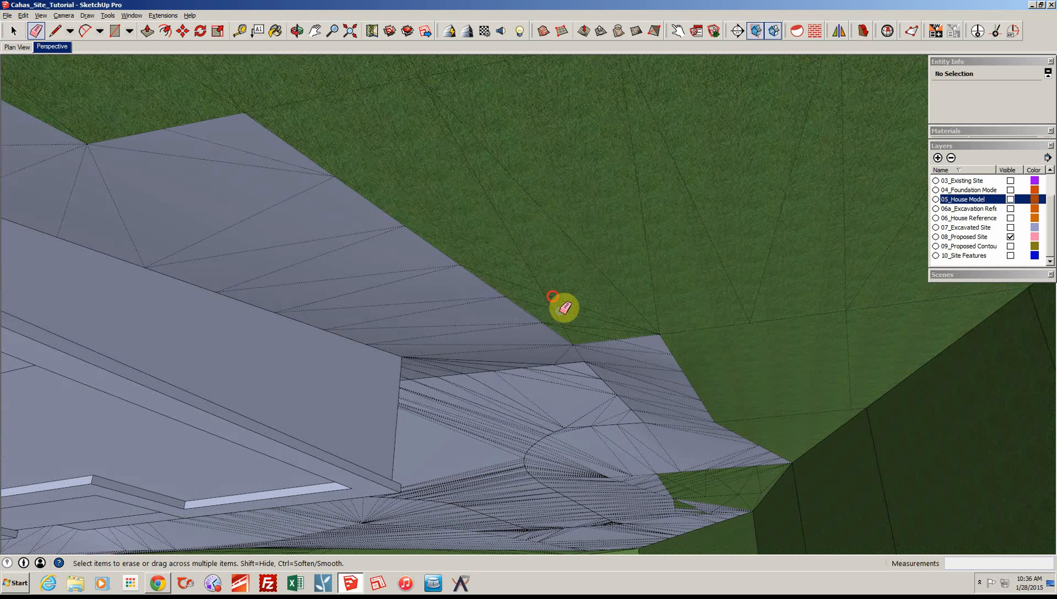
pyautogui.moveTo(559, 310)
pyautogui.mouseDown()
pyautogui.moveTo(609, 339)
pyautogui.moveTo(621, 360)
pyautogui.mouseUp()
pyautogui.click(584, 327)
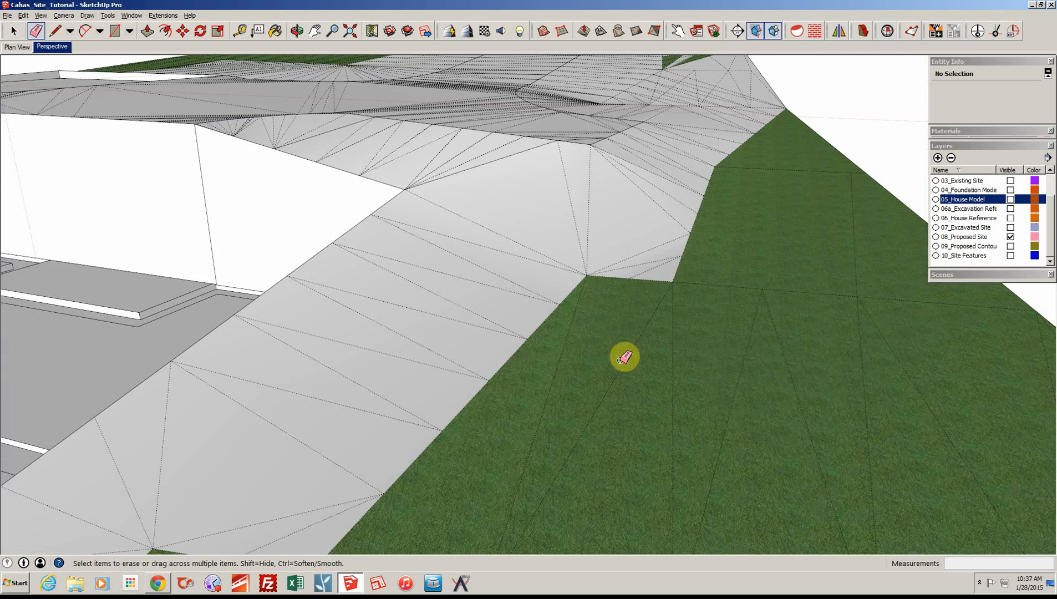
# Erase the sliver triangles around the two green patches showing through the bank between the driveway and the site's outer edge
pyautogui.scroll(-5, 625, 357)
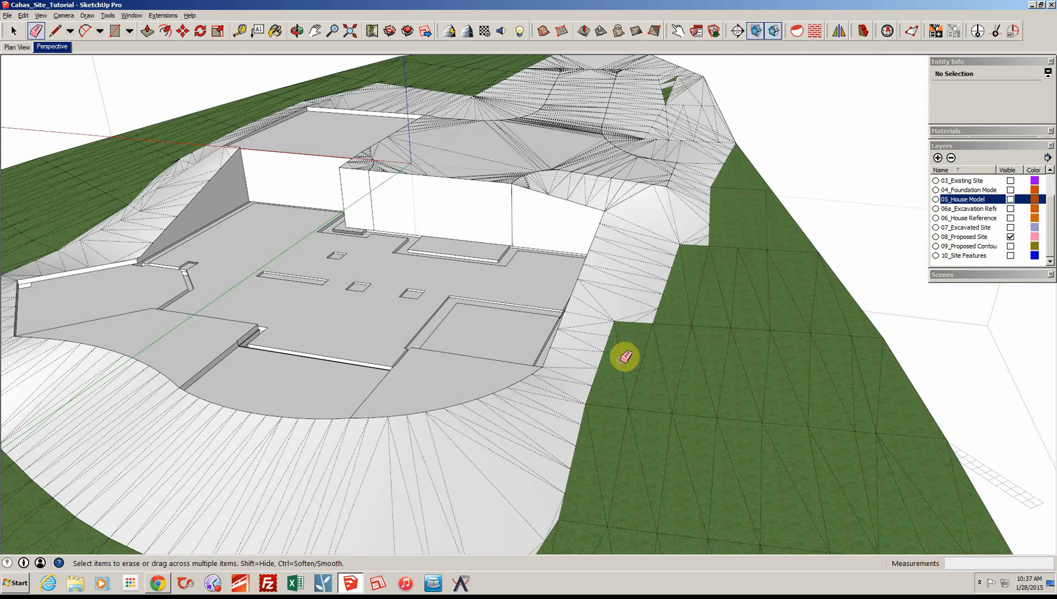
pyautogui.scroll(-3, 624, 357)
pyautogui.scroll(2, 624, 357)
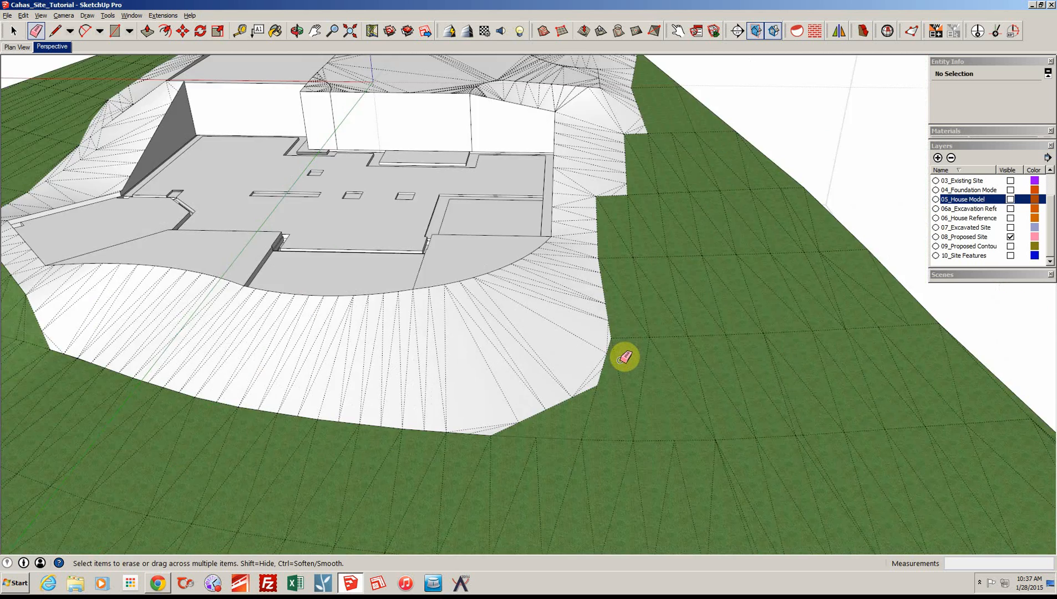
pyautogui.moveTo(625, 356); pyautogui.dragTo(612, 249, button='middle')
pyautogui.scroll(3, 647, 262)
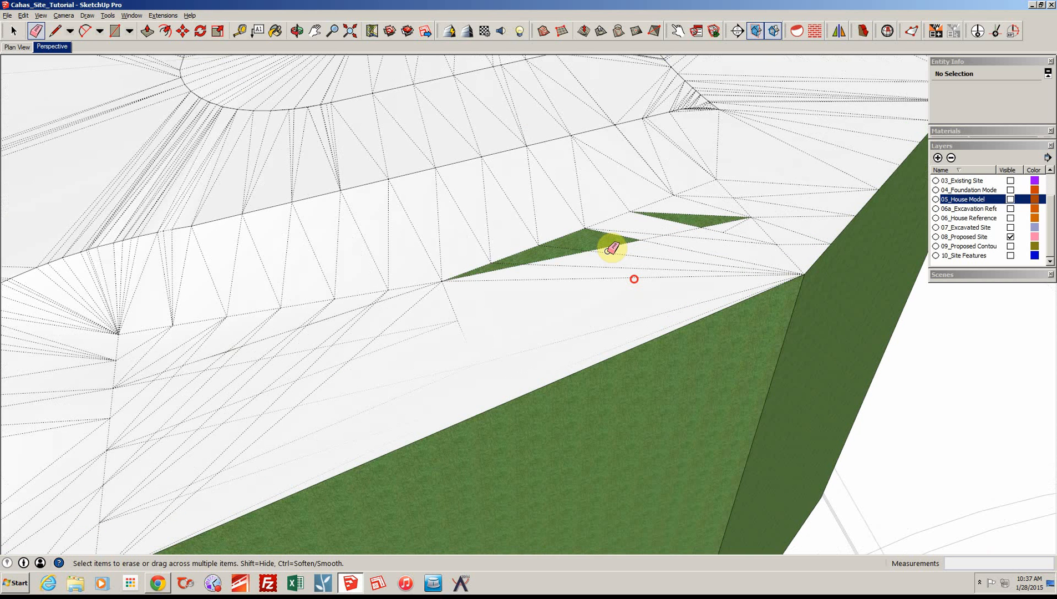
pyautogui.moveTo(611, 244); pyautogui.dragTo(503, 266)
pyautogui.click(499, 268)
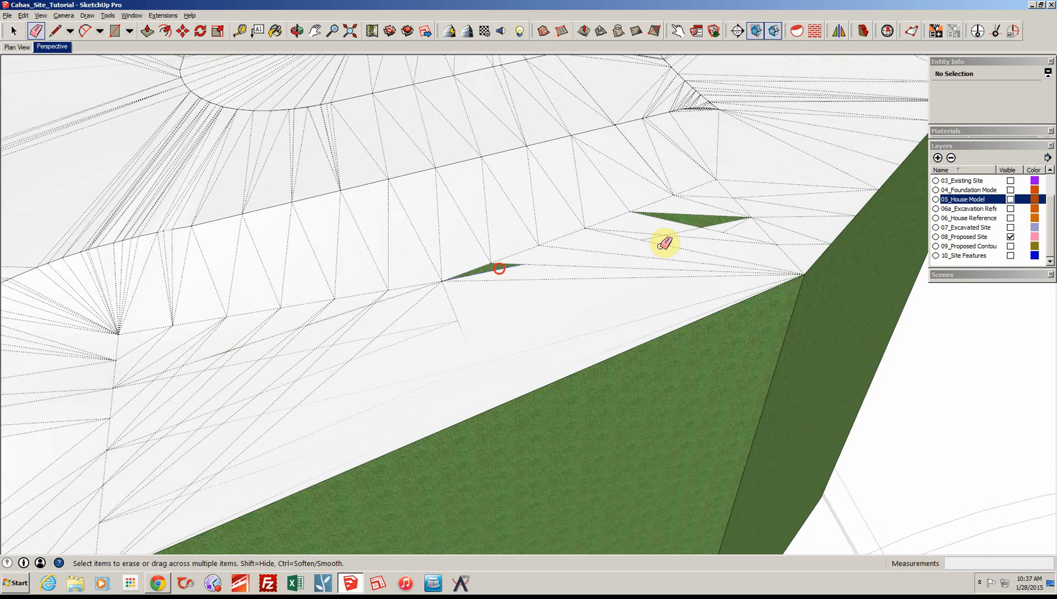
pyautogui.moveTo(687, 249); pyautogui.dragTo(608, 255, button='middle')
pyautogui.moveTo(604, 258); pyautogui.dragTo(601, 248, button='middle')
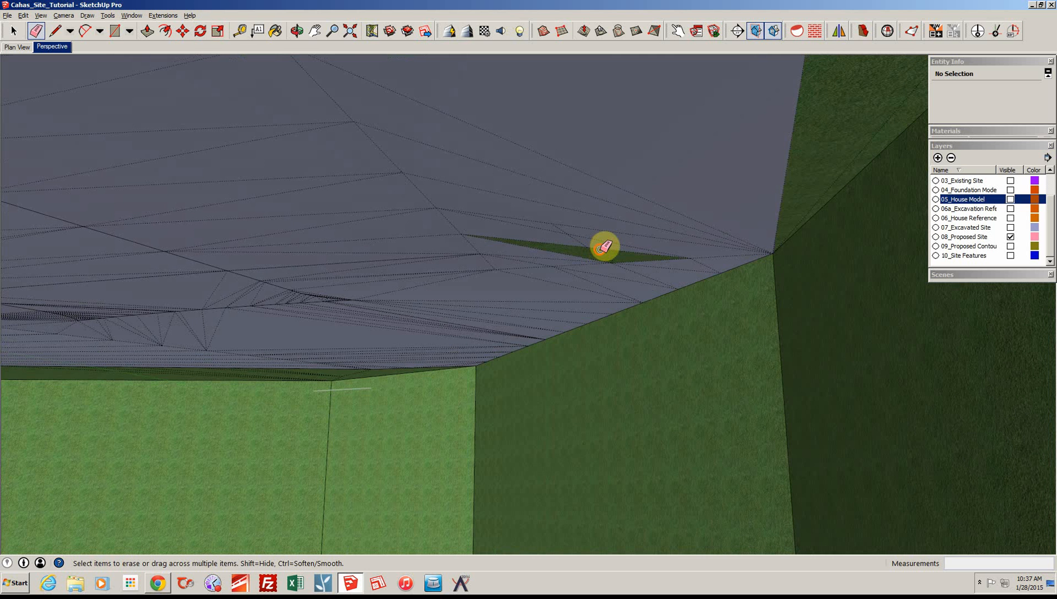
pyautogui.moveTo(603, 247)
pyautogui.mouseDown()
pyautogui.moveTo(625, 250)
pyautogui.moveTo(590, 242)
pyautogui.mouseUp()
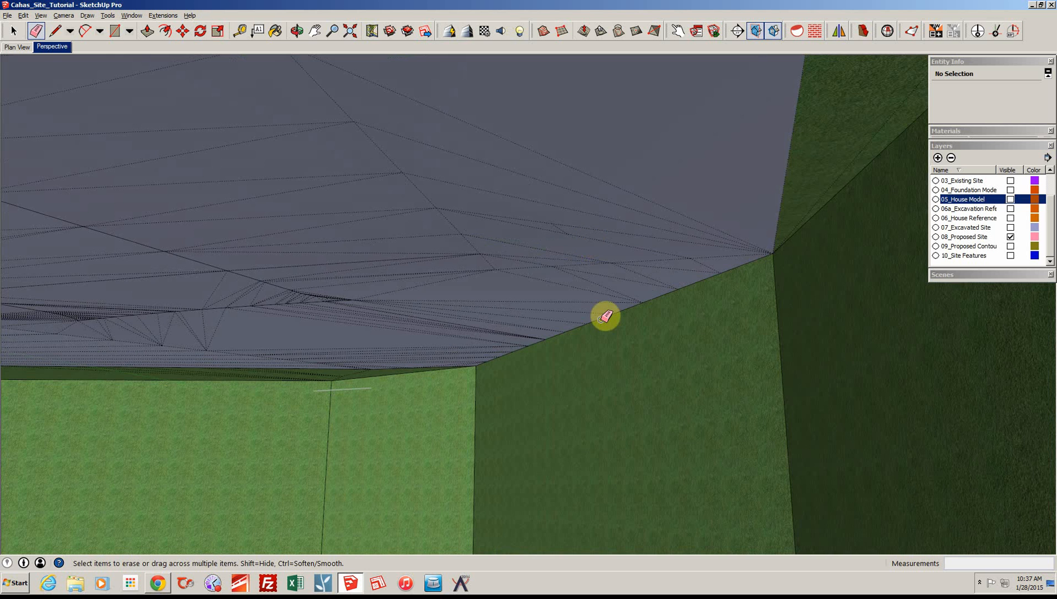
# Erase the thin sliver triangles along the outside of the curved driveway corner at the far end of the site
pyautogui.moveTo(605, 317); pyautogui.dragTo(562, 478, button='middle')
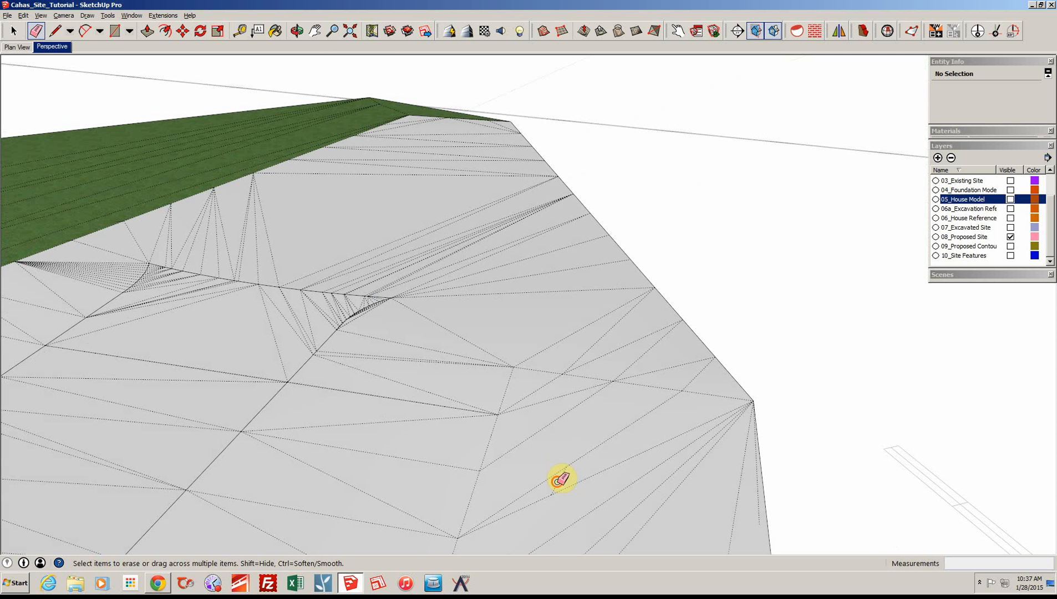
pyautogui.scroll(3, 491, 394)
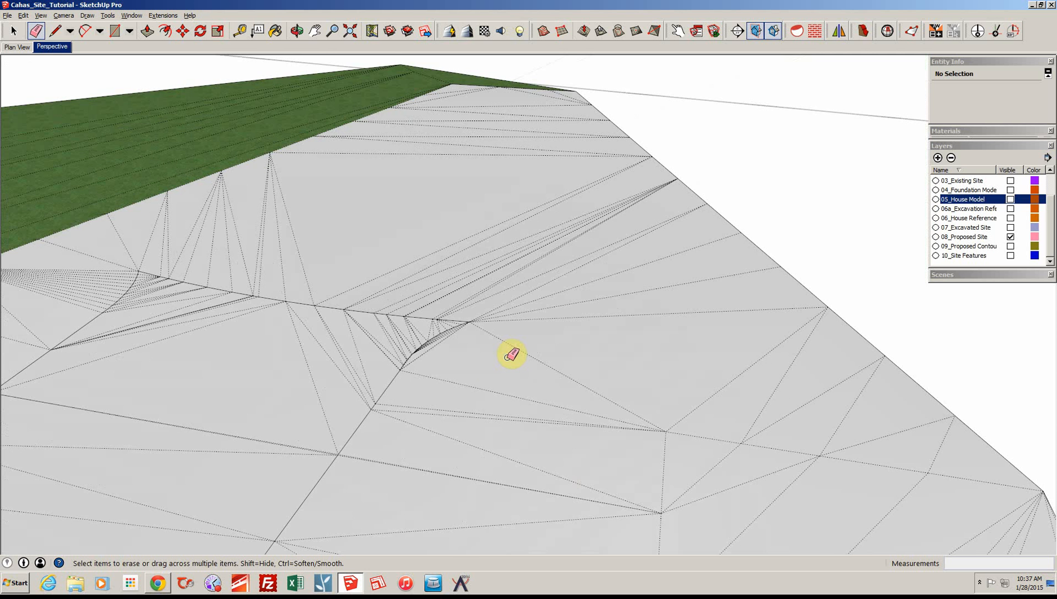
pyautogui.scroll(2, 458, 355)
pyautogui.scroll(1, 456, 353)
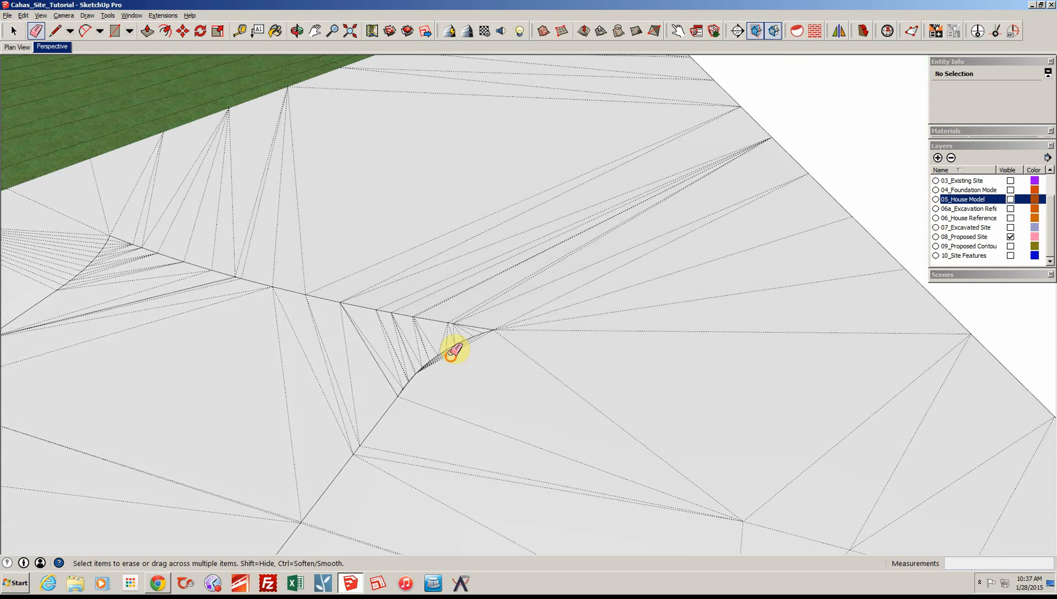
pyautogui.moveTo(454, 351); pyautogui.dragTo(441, 355)
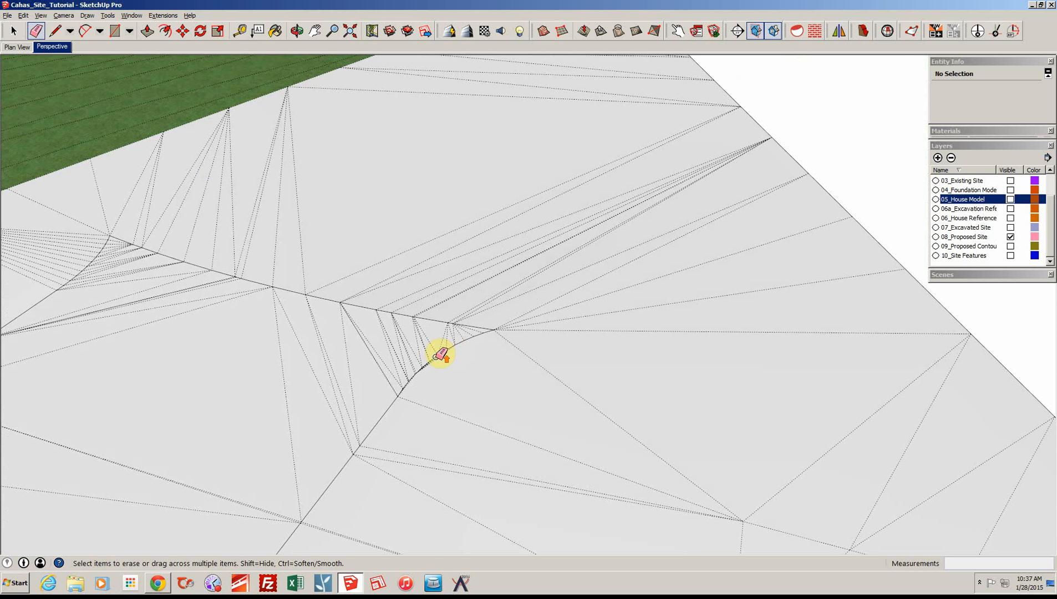
pyautogui.scroll(2, 441, 355)
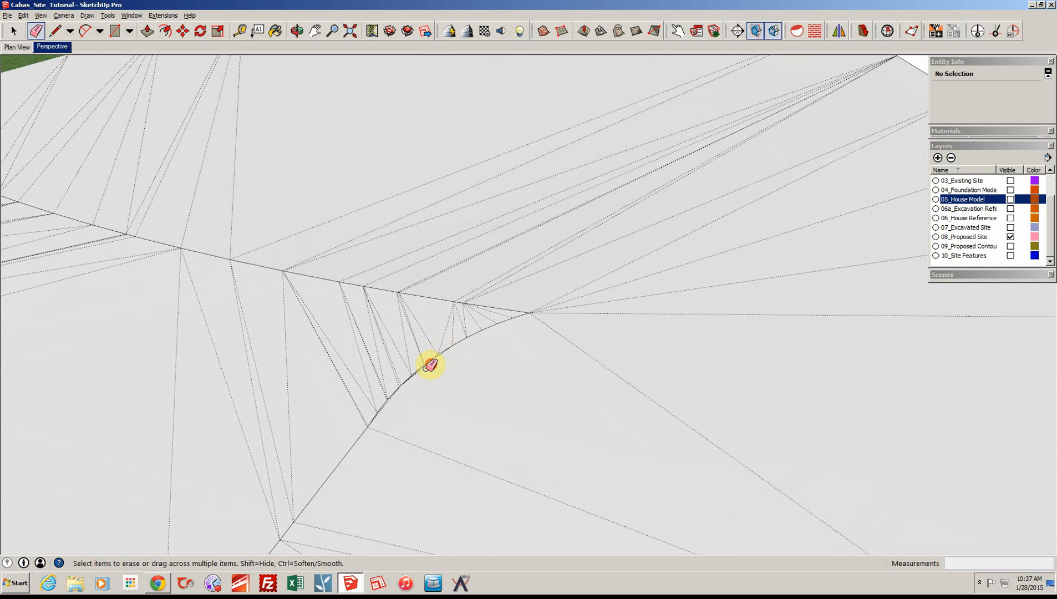
pyautogui.moveTo(427, 367); pyautogui.dragTo(435, 379)
pyautogui.click(439, 377)
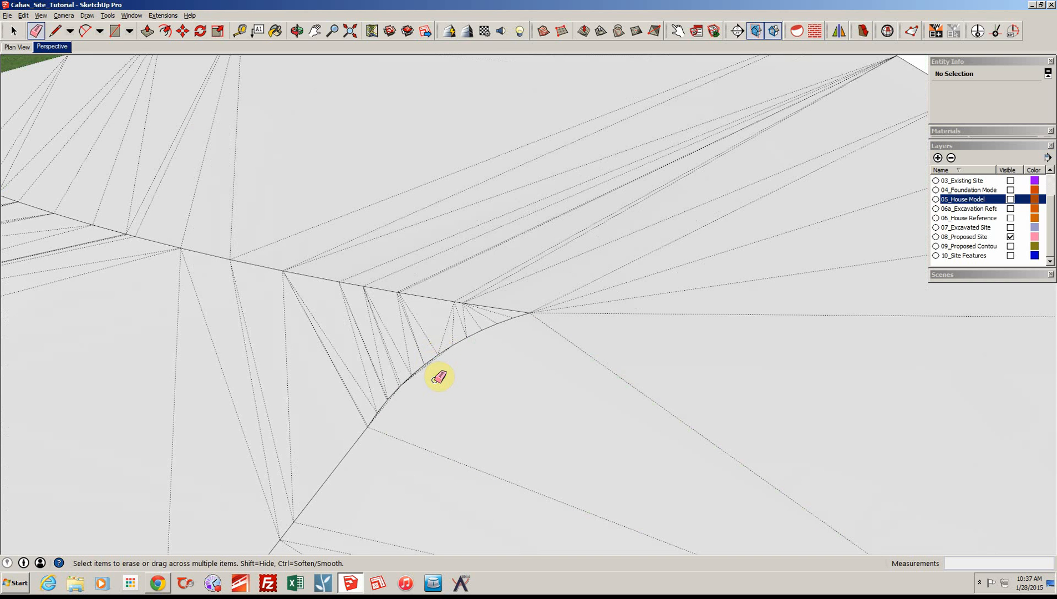
# Try to erase the small sliver triangle beside the curved paving edge at the sharp corner near the foundation
pyautogui.scroll(-5, 439, 378)
pyautogui.scroll(-3, 438, 377)
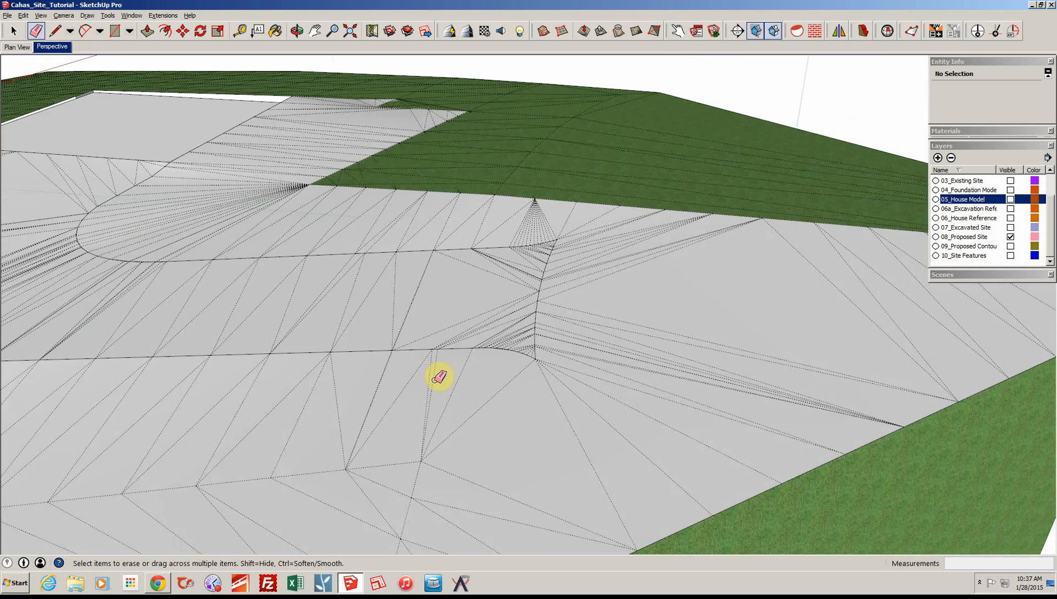
pyautogui.scroll(-3, 441, 378)
pyautogui.scroll(-3, 442, 378)
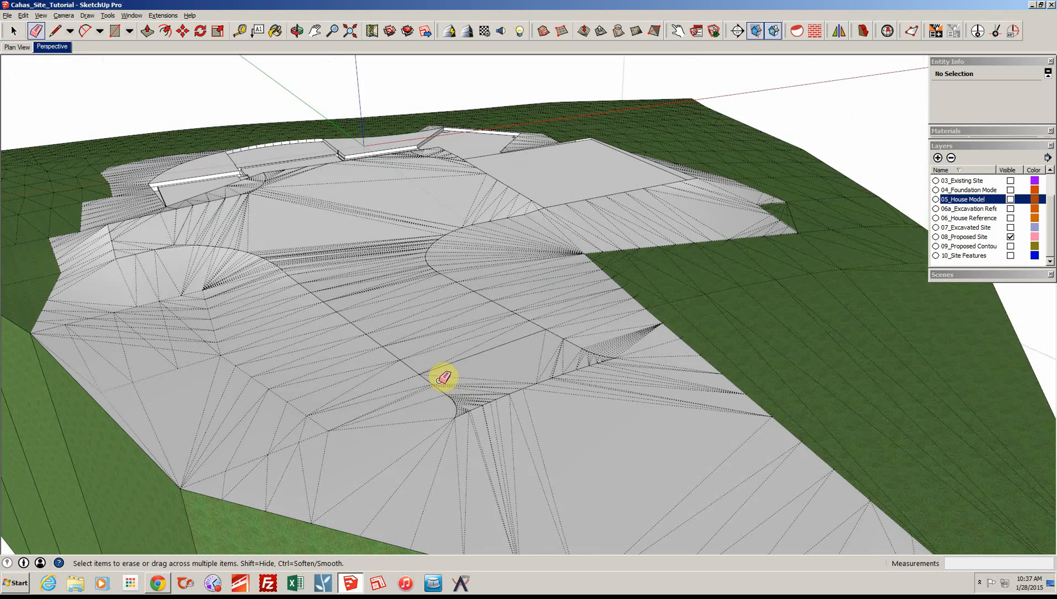
pyautogui.moveTo(439, 381)
pyautogui.mouseDown(button='middle')
pyautogui.moveTo(472, 381)
pyautogui.moveTo(509, 351)
pyautogui.moveTo(489, 355)
pyautogui.moveTo(468, 403)
pyautogui.moveTo(472, 359)
pyautogui.moveTo(261, 337)
pyautogui.moveTo(280, 373)
pyautogui.moveTo(252, 316)
pyautogui.moveTo(250, 336)
pyautogui.mouseUp(button='middle')
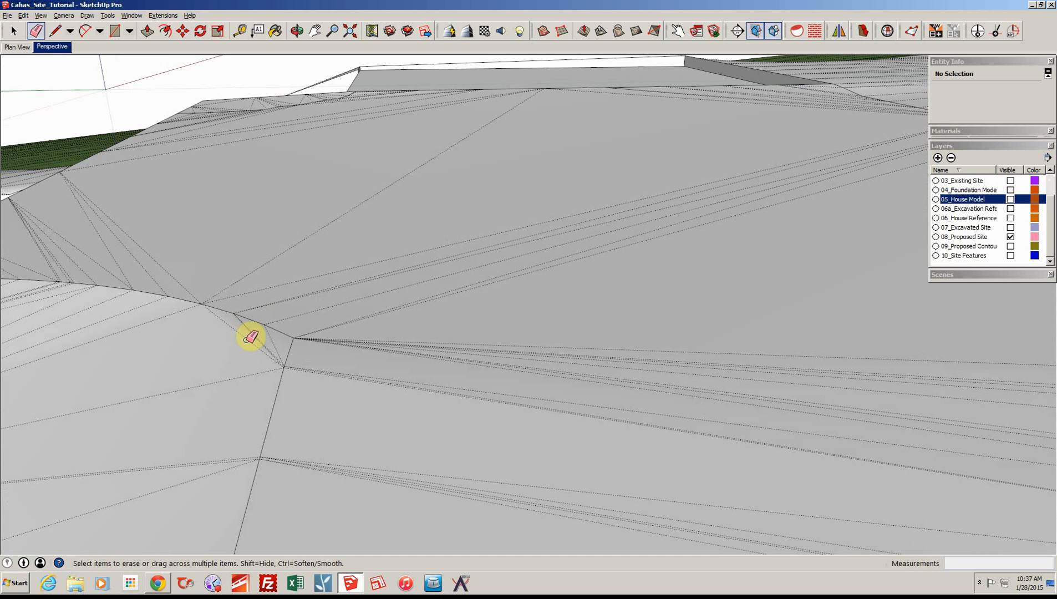
pyautogui.click(251, 336)
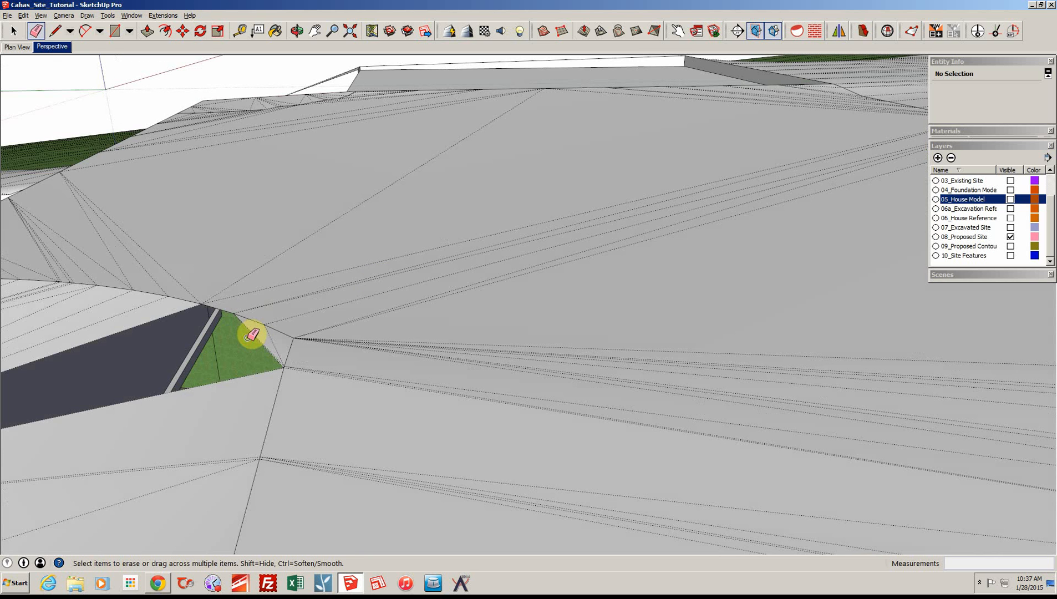
# Turn on the 05_House Model layer and inspect how the house and garage sit on the proposed grading
pyautogui.scroll(-5, 252, 334)
pyautogui.moveTo(252, 335)
pyautogui.mouseDown(button='middle')
pyautogui.moveTo(771, 289)
pyautogui.moveTo(838, 142)
pyautogui.mouseUp(button='middle')
pyautogui.press('space')
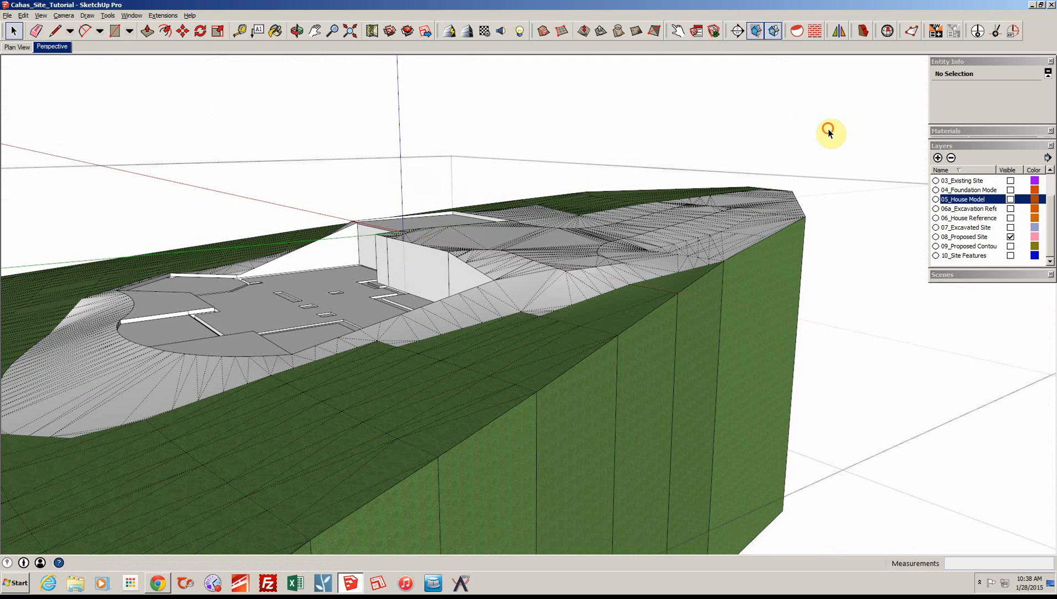
pyautogui.click(828, 129)
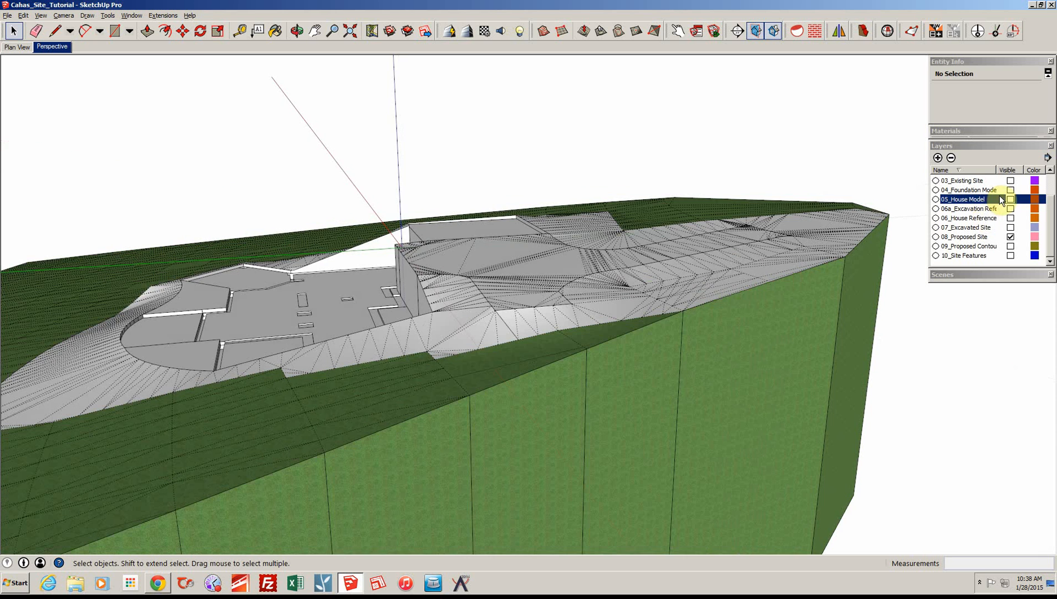
pyautogui.click(1010, 199)
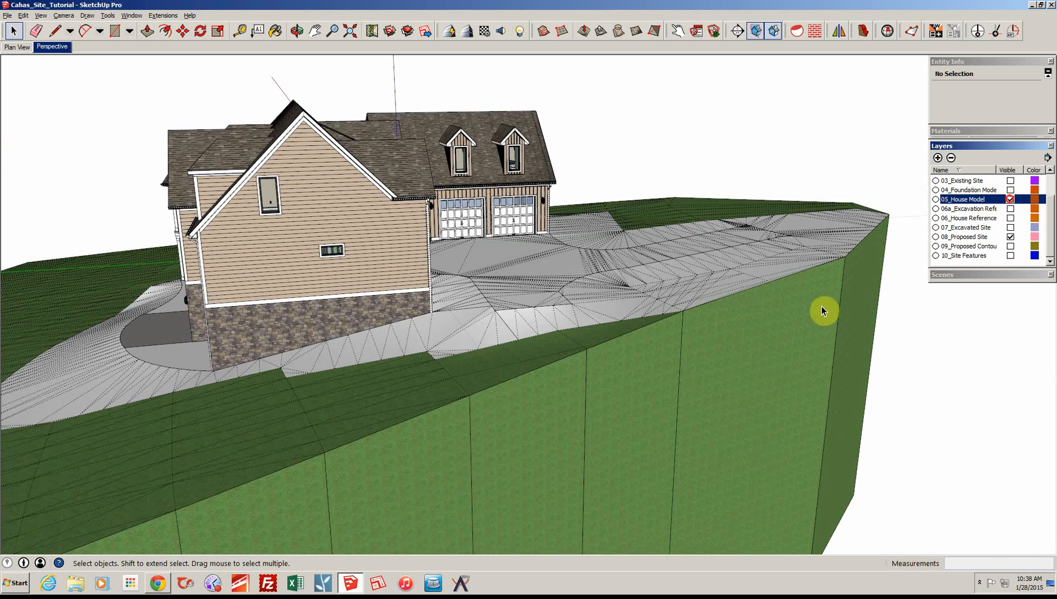
pyautogui.moveTo(822, 306); pyautogui.dragTo(686, 332, button='middle')
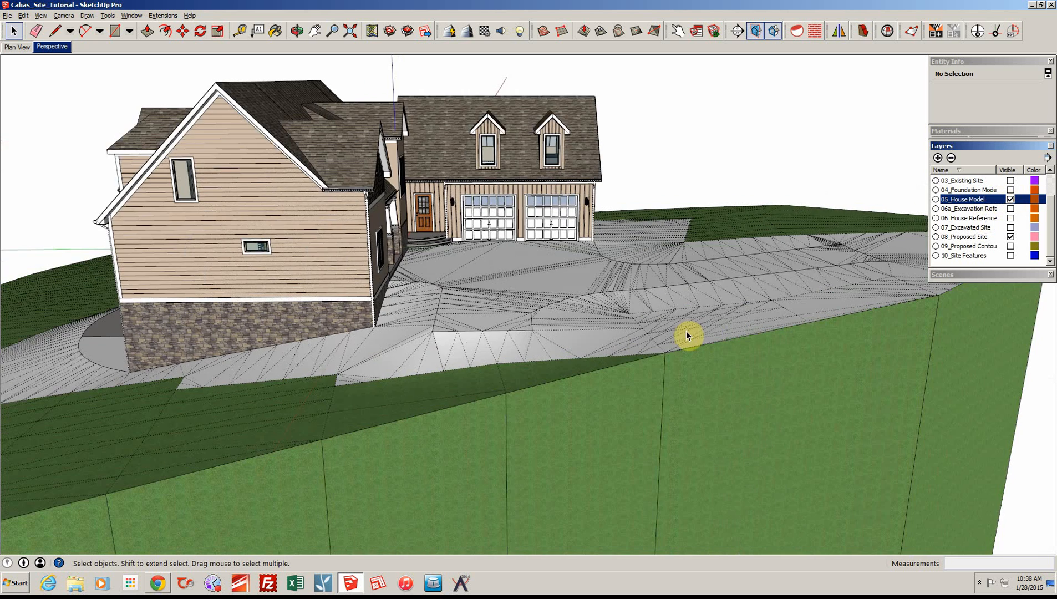
pyautogui.scroll(2, 686, 333)
pyautogui.scroll(2, 685, 341)
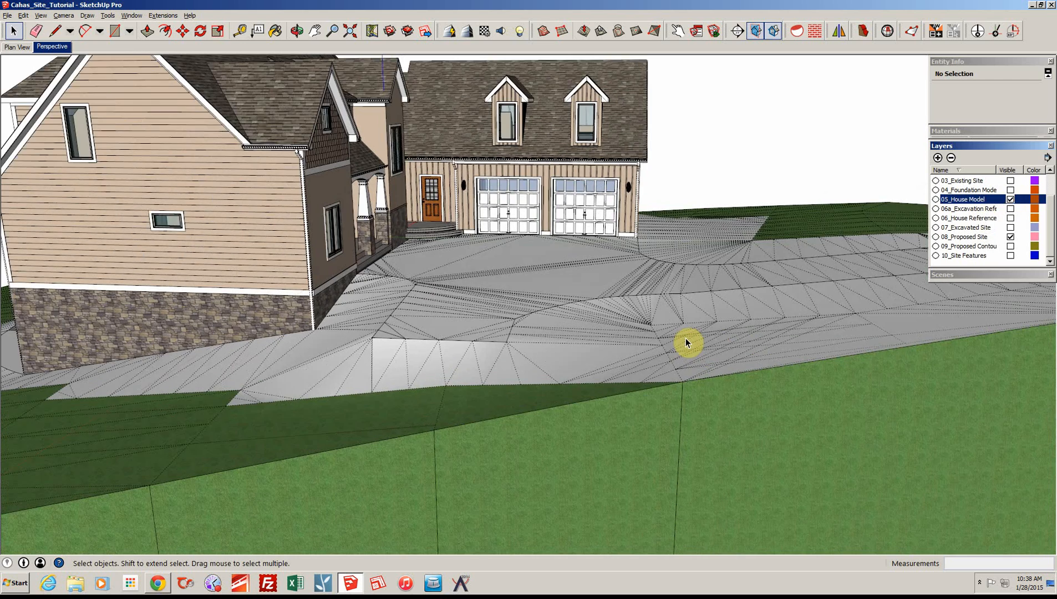
pyautogui.scroll(2, 686, 343)
pyautogui.scroll(2, 686, 342)
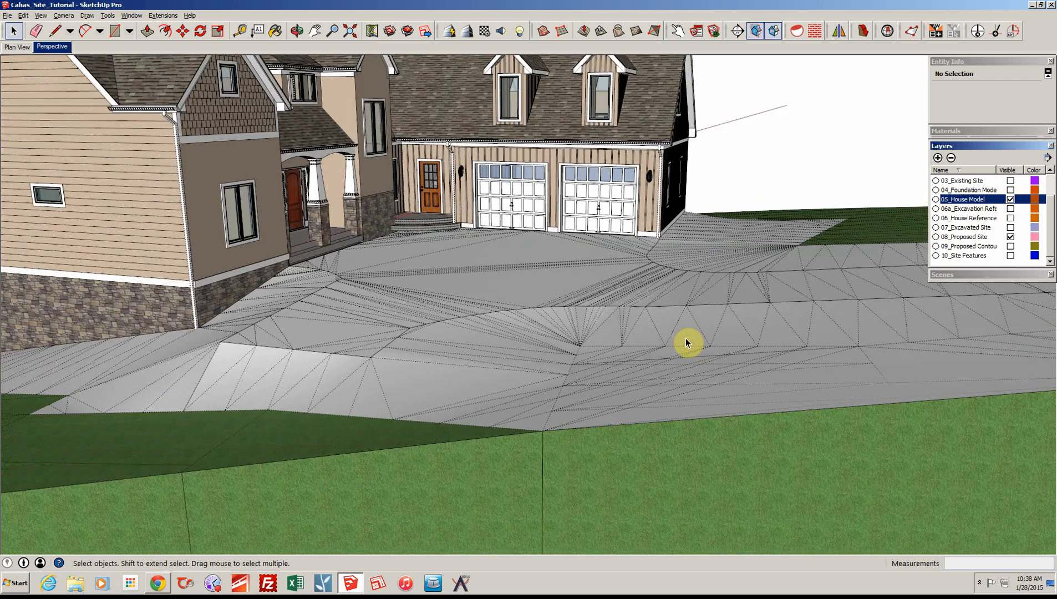
# Turn off the display of hidden geometry so the proposed site around the house shows as smooth surfaces
pyautogui.moveTo(686, 342); pyautogui.dragTo(555, 404, button='middle')
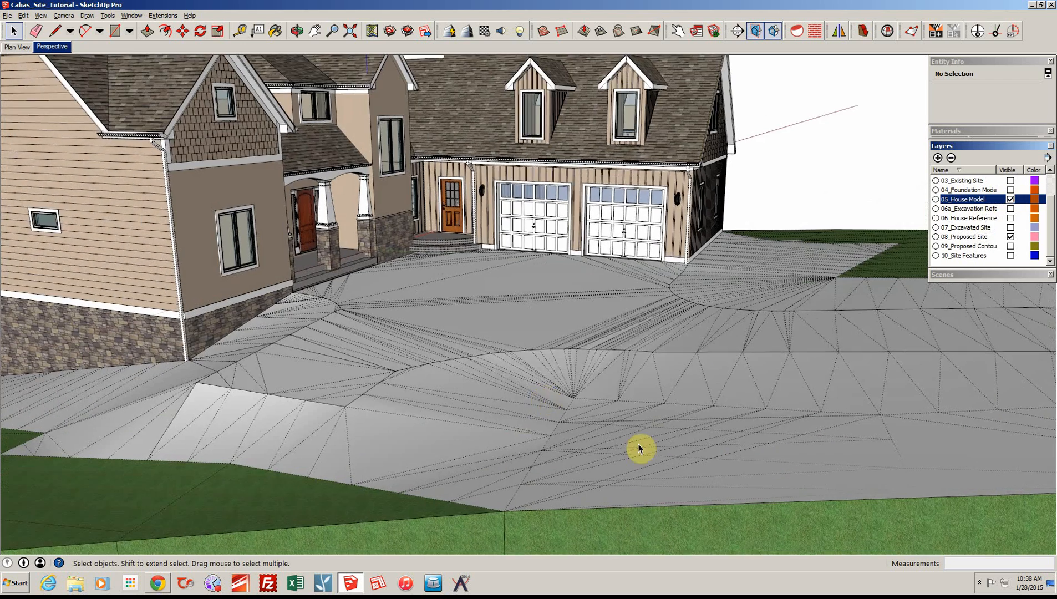
pyautogui.moveTo(638, 446); pyautogui.dragTo(591, 376, button='middle')
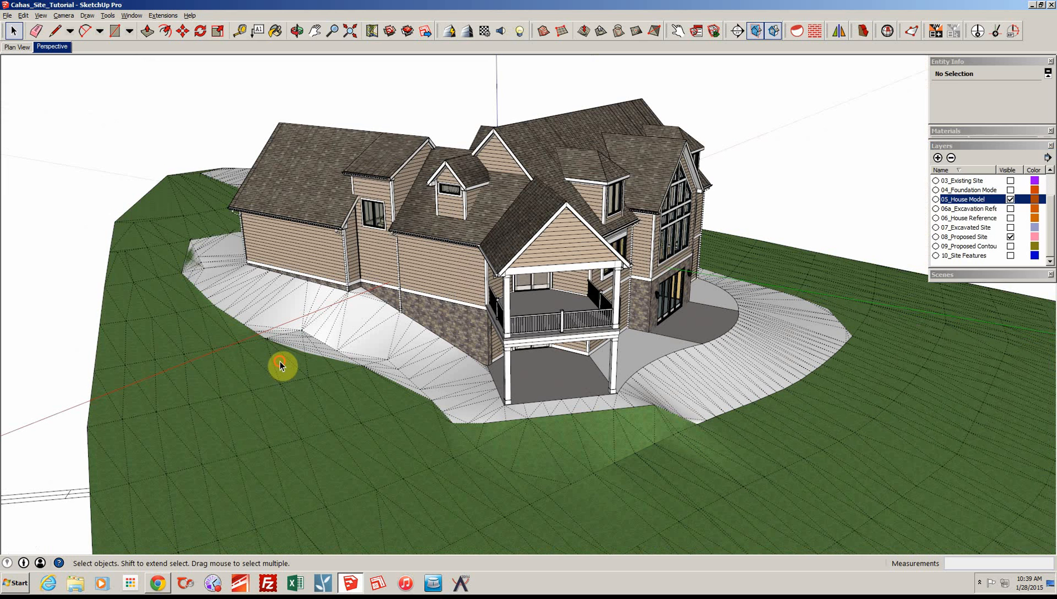
pyautogui.click(280, 365)
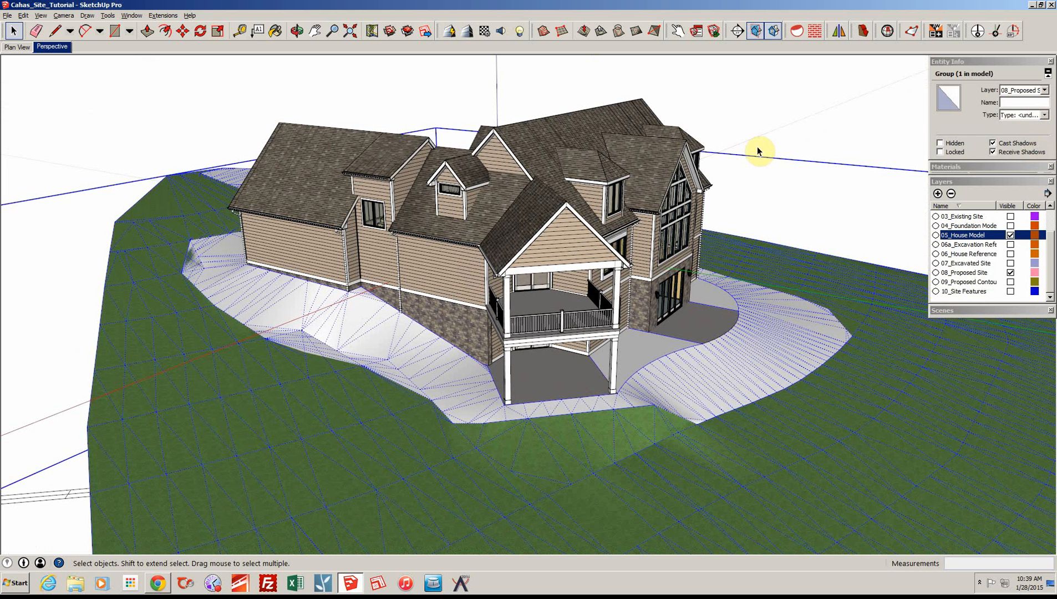
pyautogui.click(766, 124)
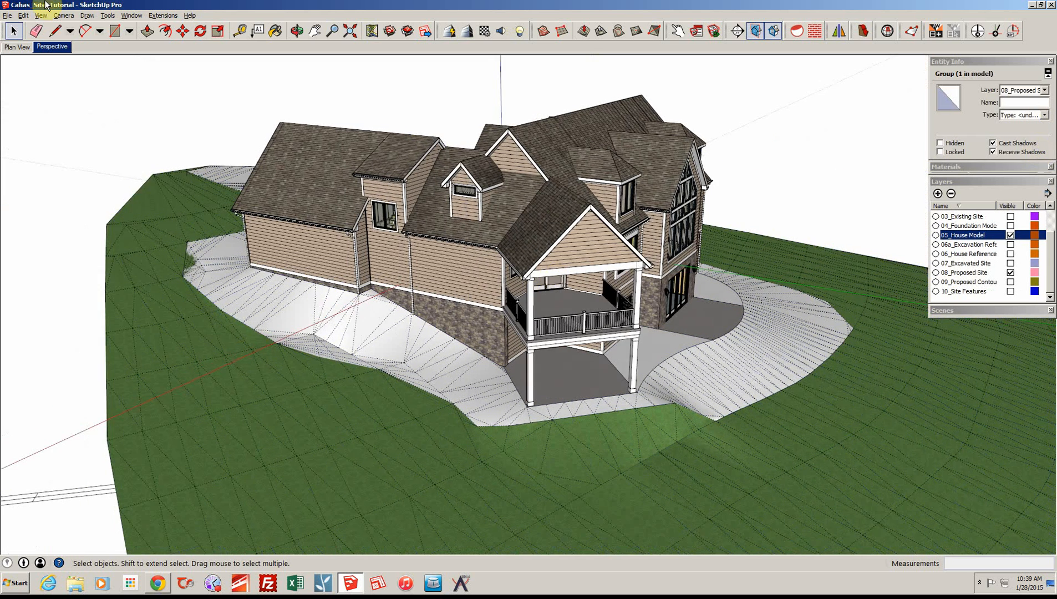
pyautogui.click(40, 15)
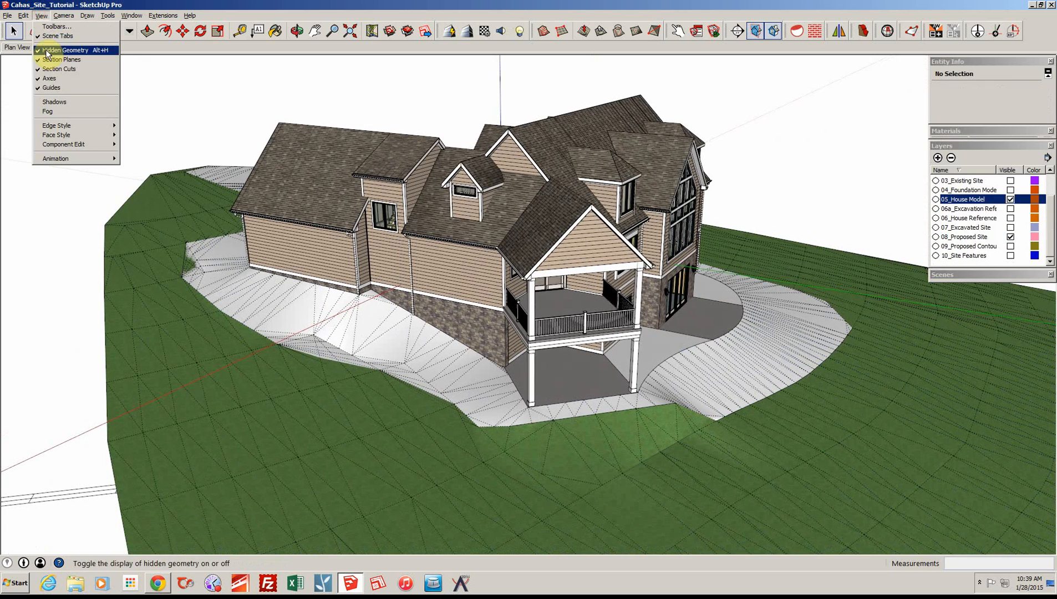
pyautogui.click(46, 50)
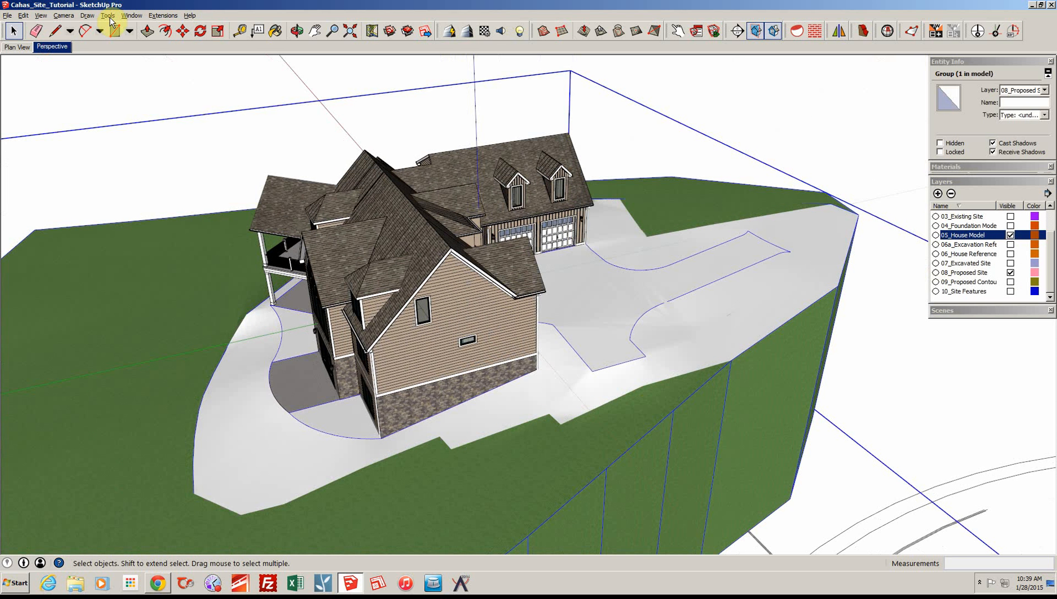
# Check the proposed site group for errors with the first Solid Inspector tool and examine the marked problem areas
pyautogui.click(109, 17)
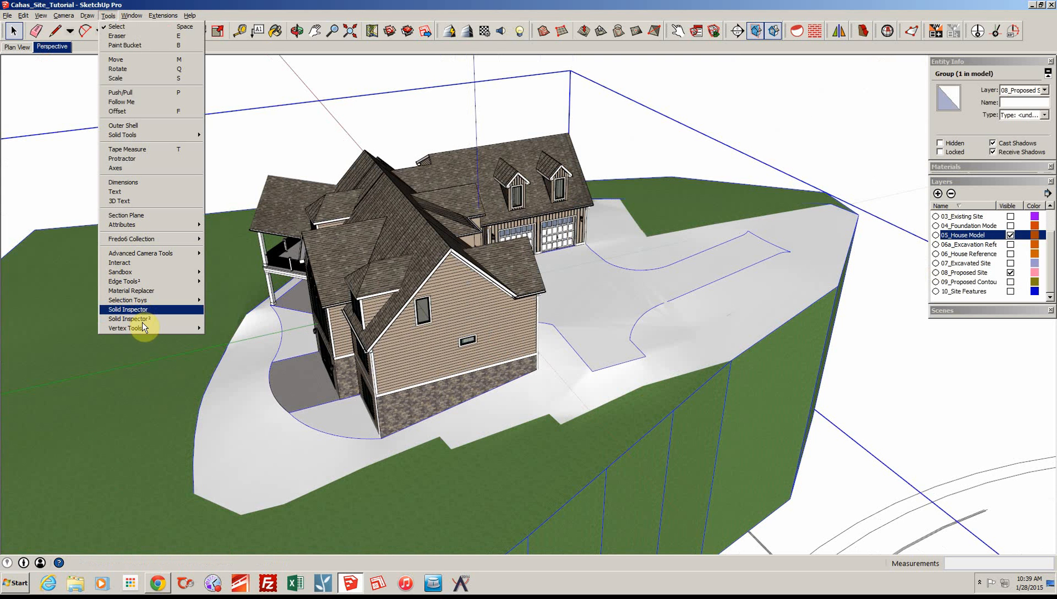
pyautogui.click(143, 311)
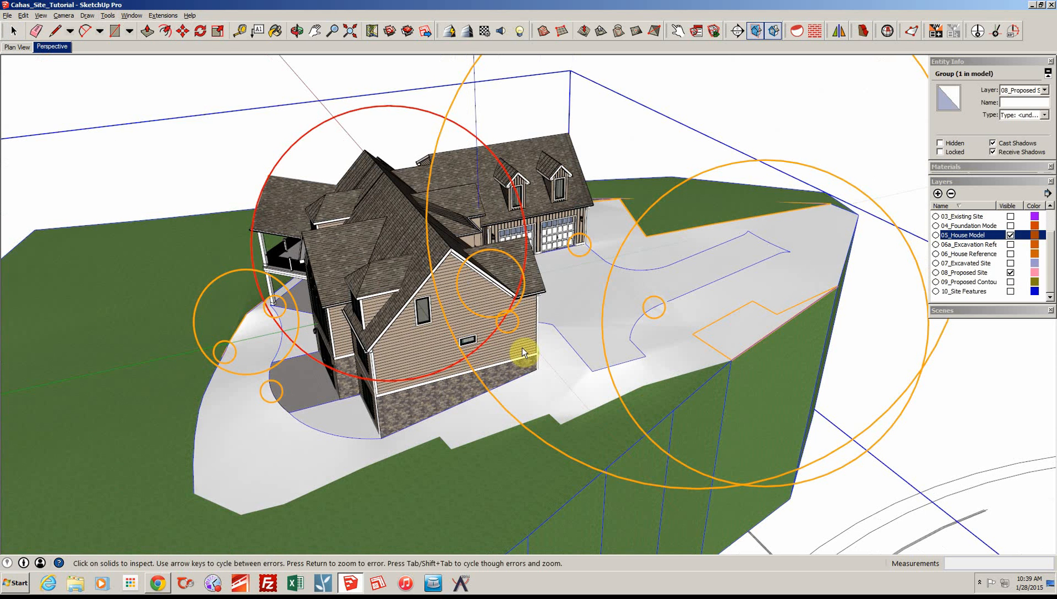
pyautogui.scroll(-2, 522, 347)
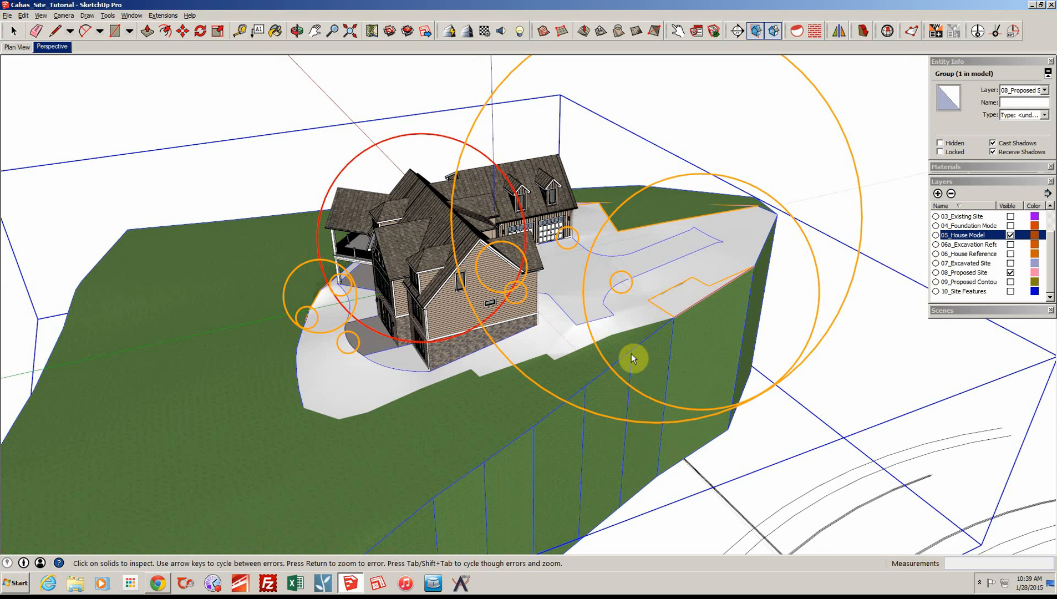
pyautogui.scroll(1, 631, 354)
pyautogui.scroll(2, 607, 357)
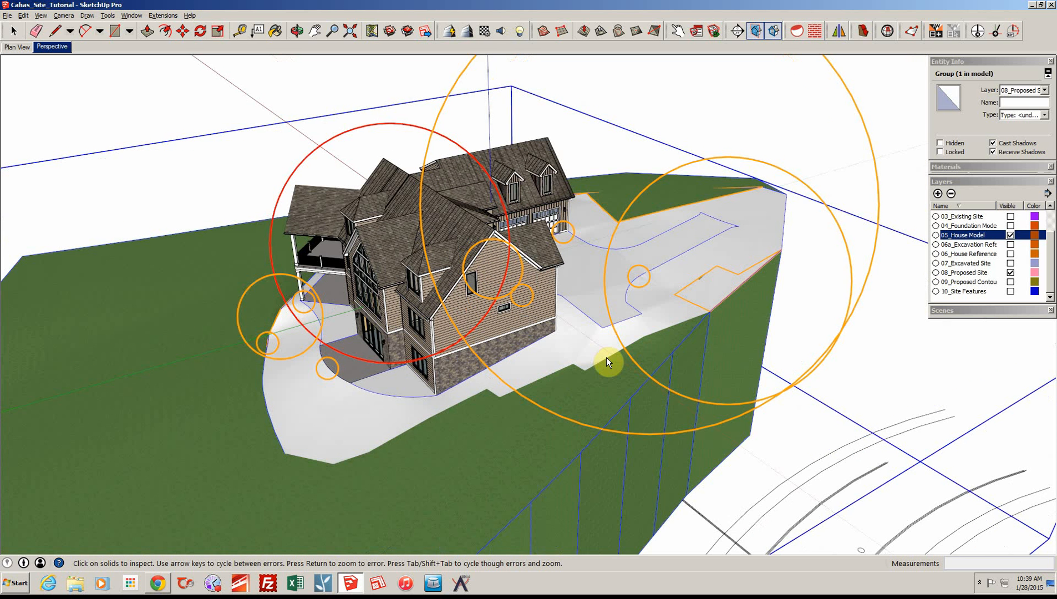
pyautogui.scroll(1, 606, 357)
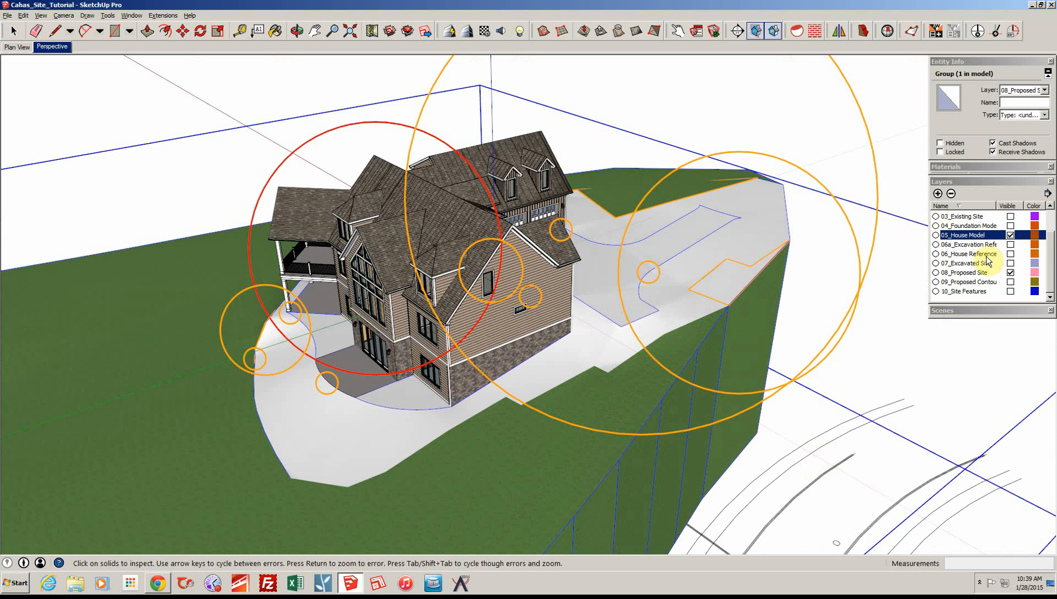
pyautogui.press('space')
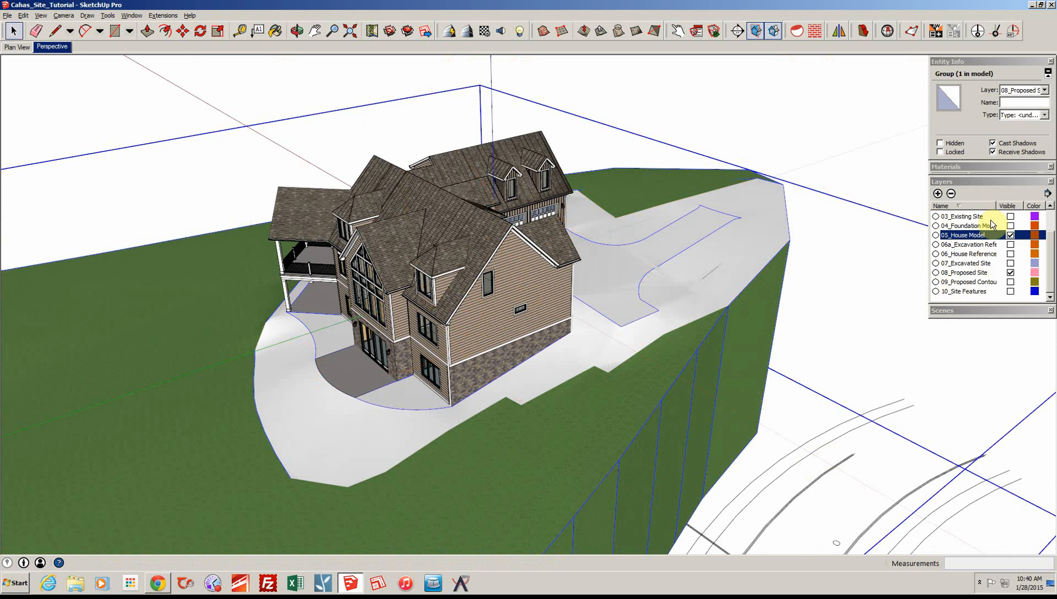
# Hide the 05_House Model layer to expose the proposed site
pyautogui.click(1012, 235)
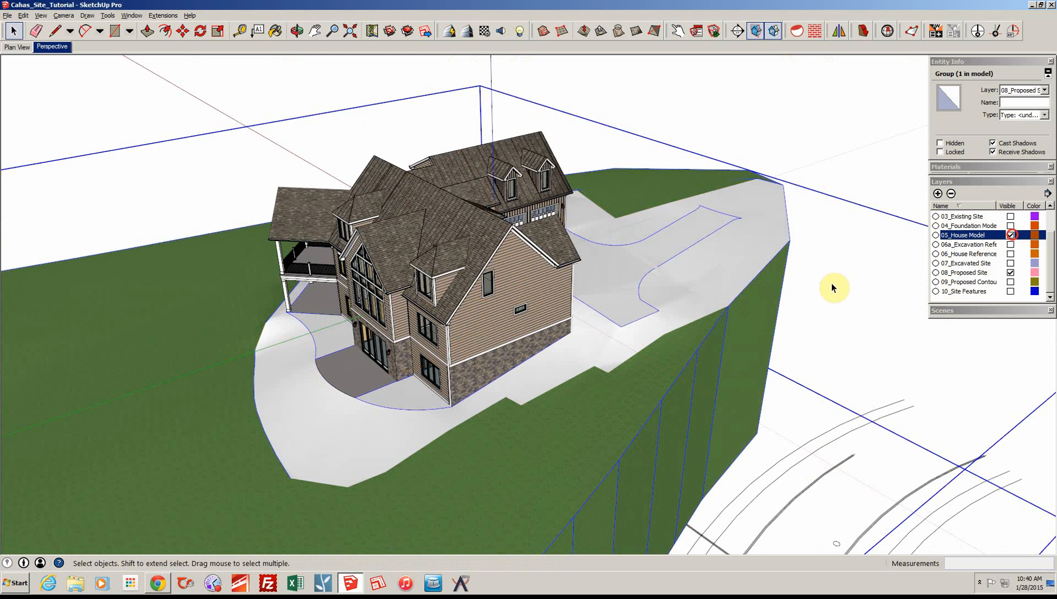
pyautogui.moveTo(675, 330); pyautogui.dragTo(505, 375, button='middle')
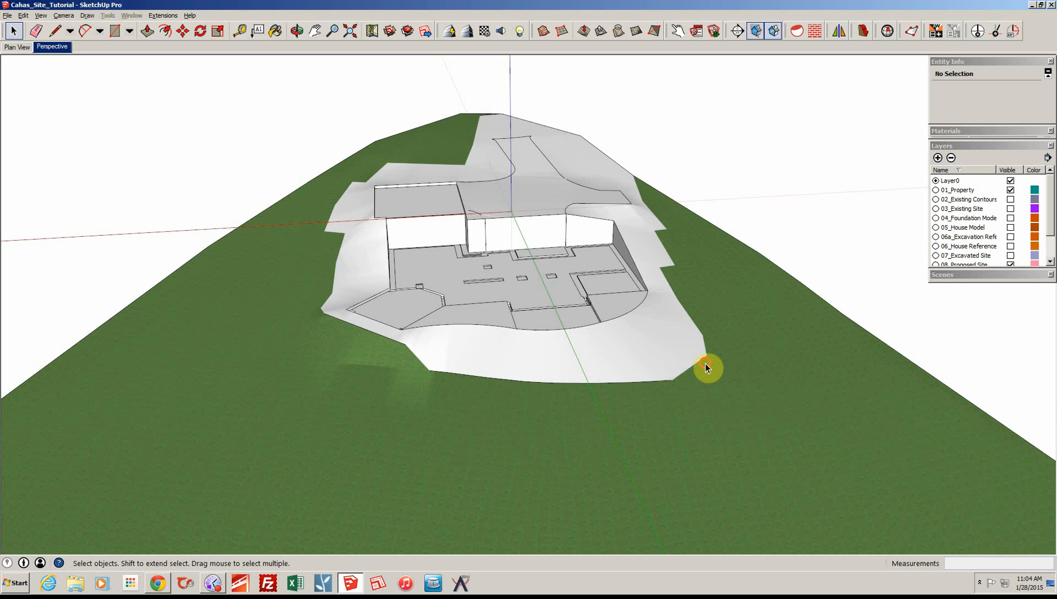
# Compare the volumes of the proposed and existing site solids, showing the 03_Existing Site layer only for the check
pyautogui.click(705, 365)
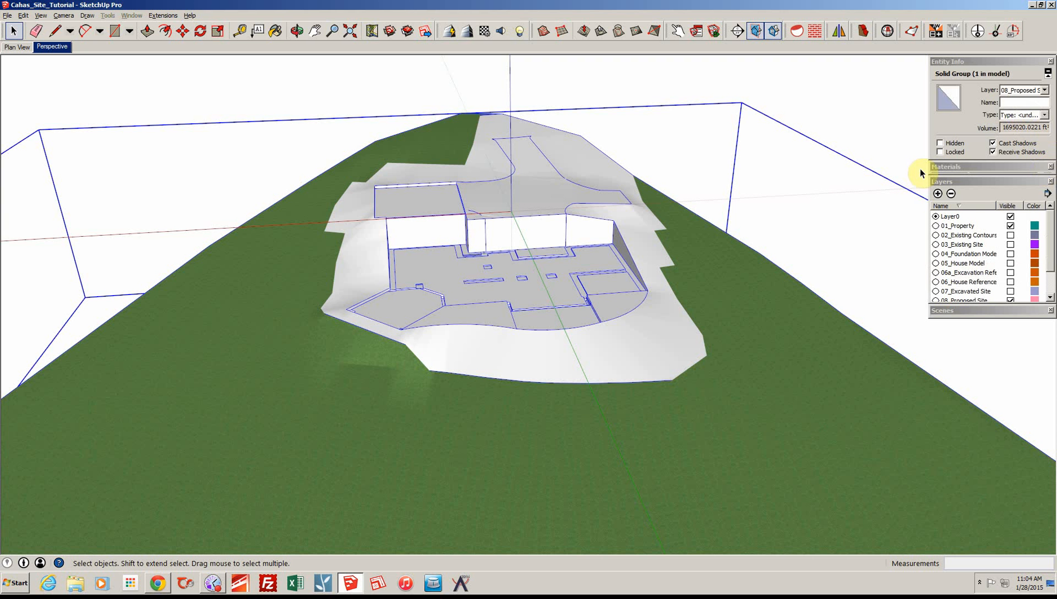
pyautogui.click(1010, 244)
pyautogui.click(585, 242)
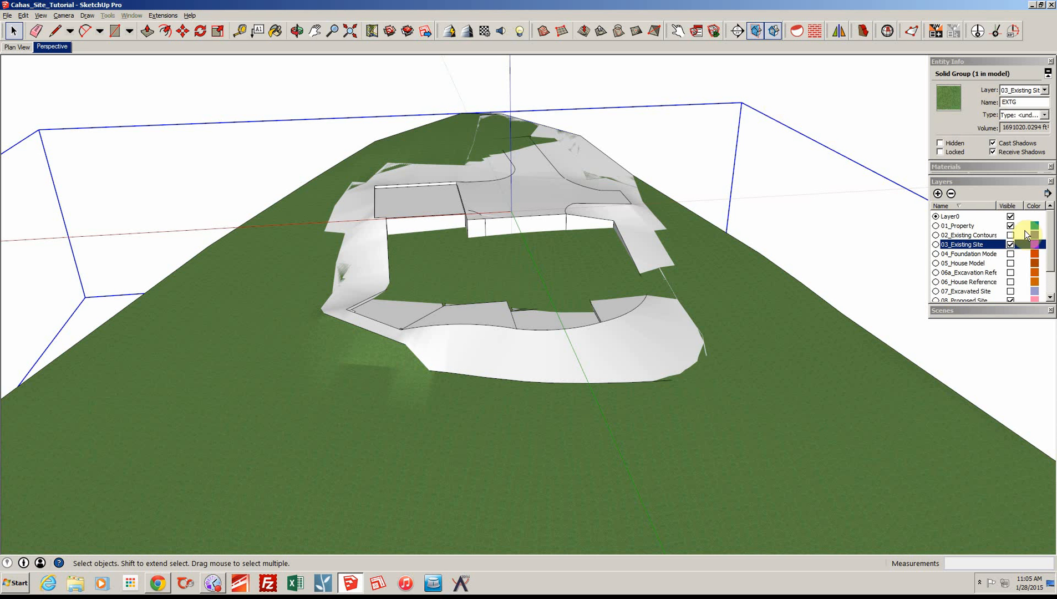
pyautogui.click(1011, 244)
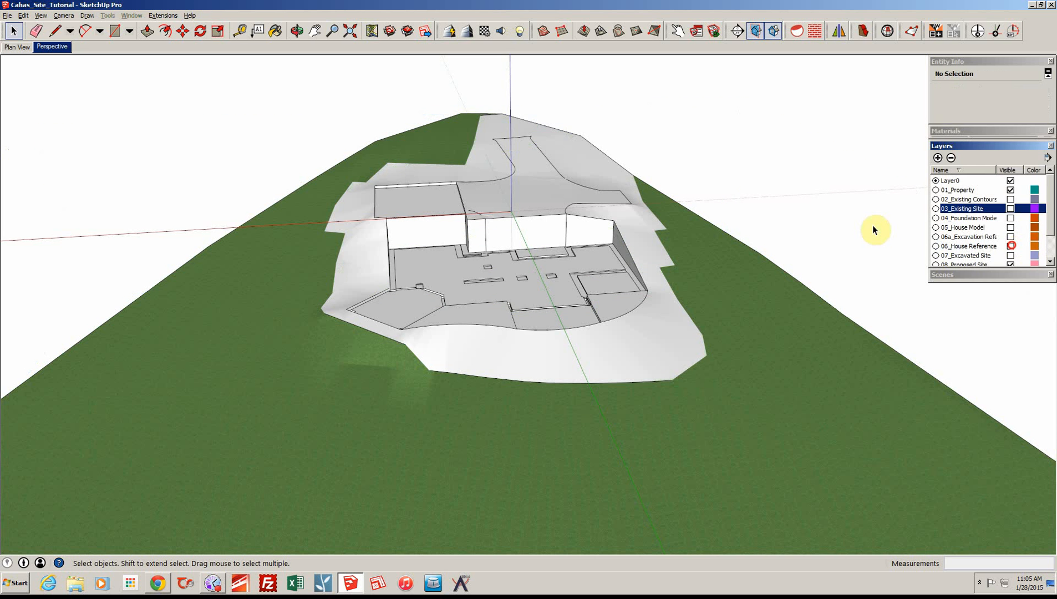
# Paint the proposed site's white graded surface with the grass material sampled from the surrounding terrain
pyautogui.moveTo(875, 231); pyautogui.dragTo(819, 243, button='middle')
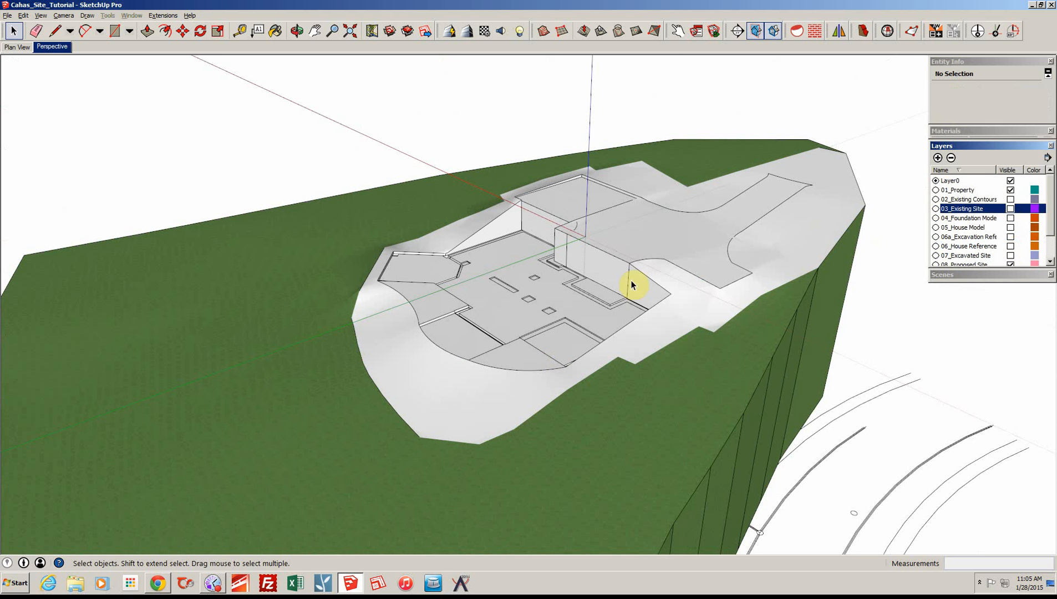
pyautogui.moveTo(630, 283); pyautogui.dragTo(757, 260, button='middle')
pyautogui.scroll(-1, 793, 215)
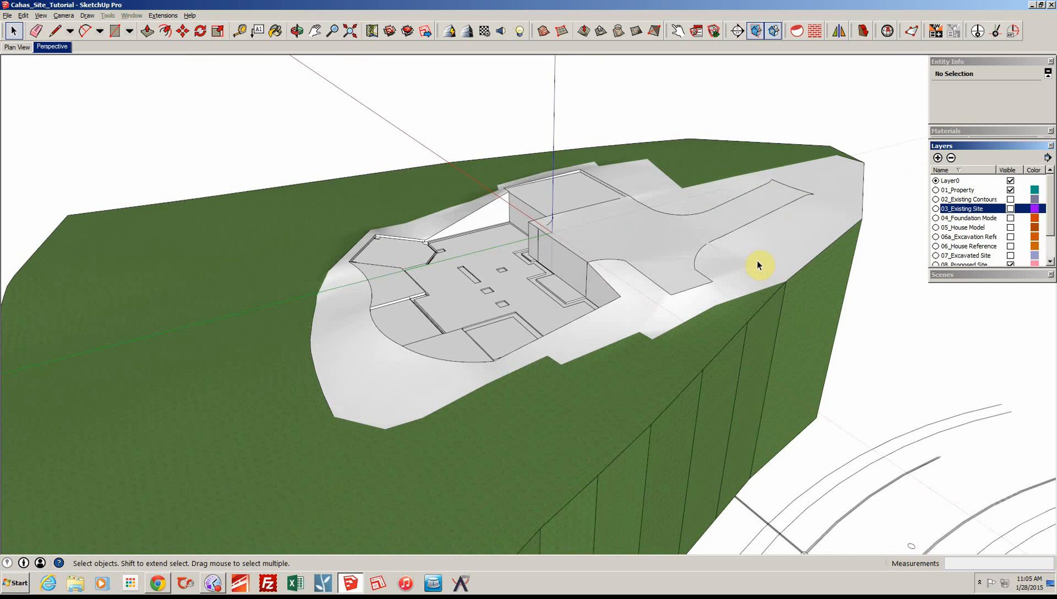
pyautogui.scroll(1, 758, 266)
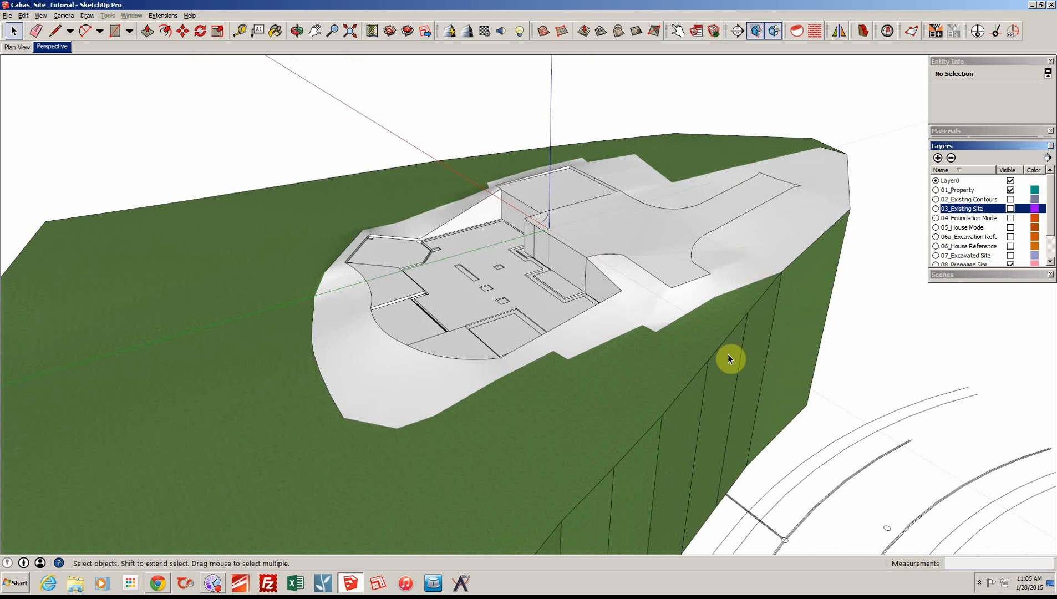
pyautogui.moveTo(728, 353); pyautogui.dragTo(607, 389, button='middle')
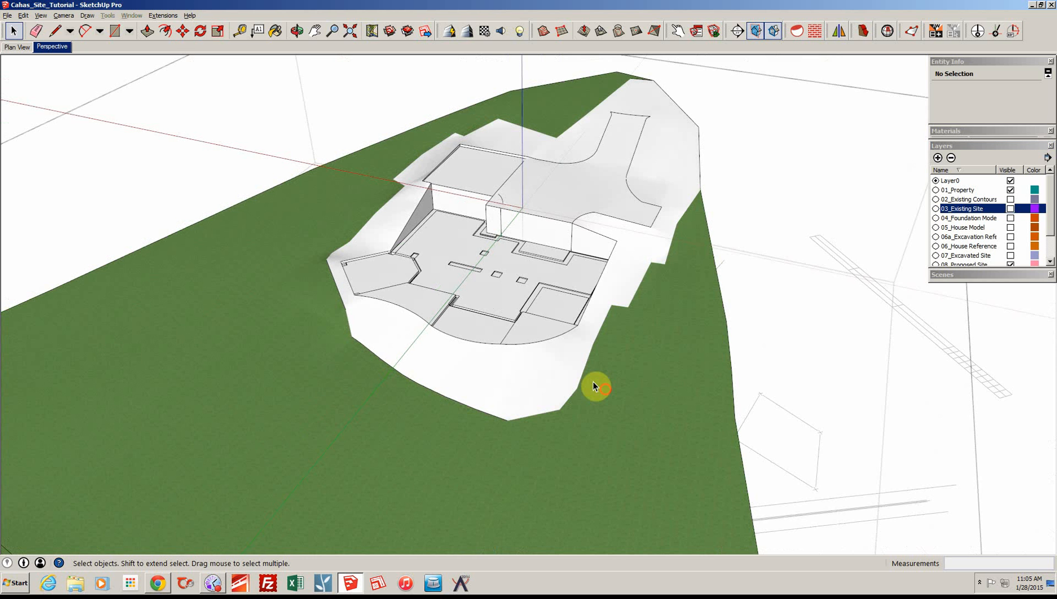
pyautogui.click(593, 381)
pyautogui.moveTo(593, 382); pyautogui.dragTo(626, 269, button='middle')
pyautogui.scroll(2, 587, 298)
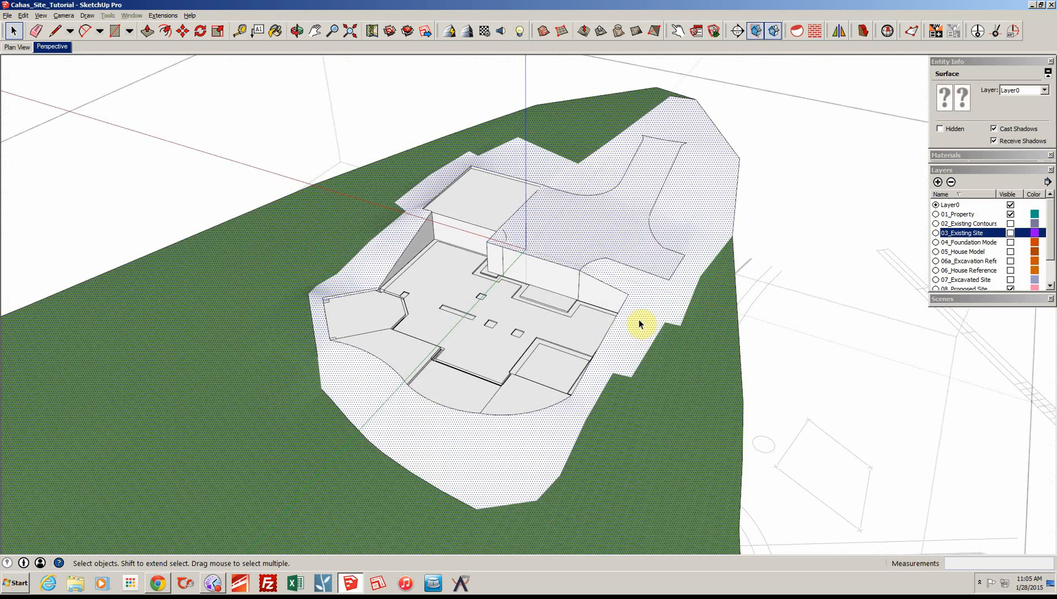
pyautogui.moveTo(639, 321); pyautogui.dragTo(658, 328, button='middle')
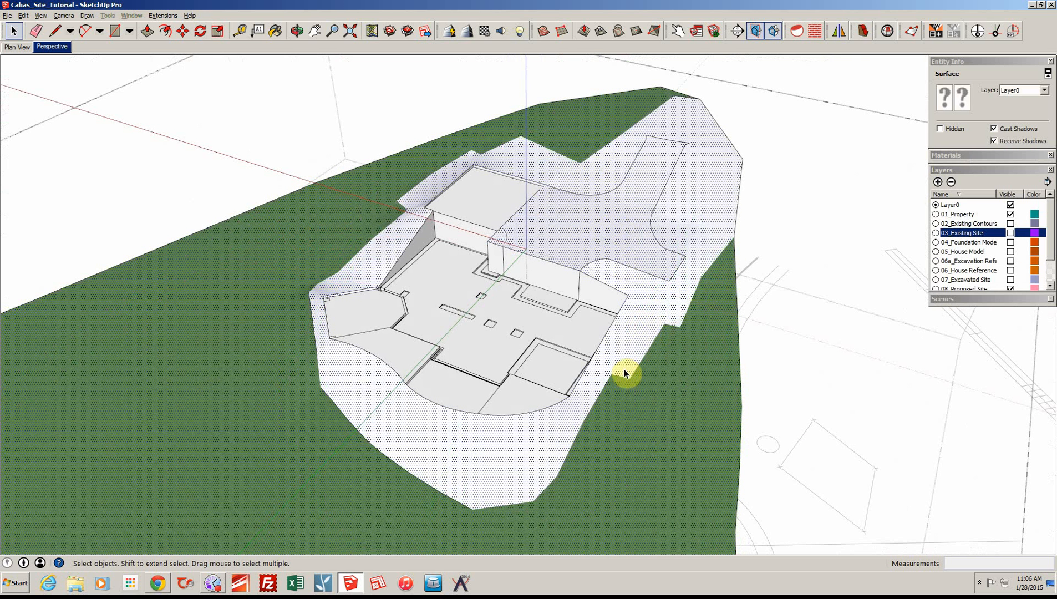
pyautogui.press('b')
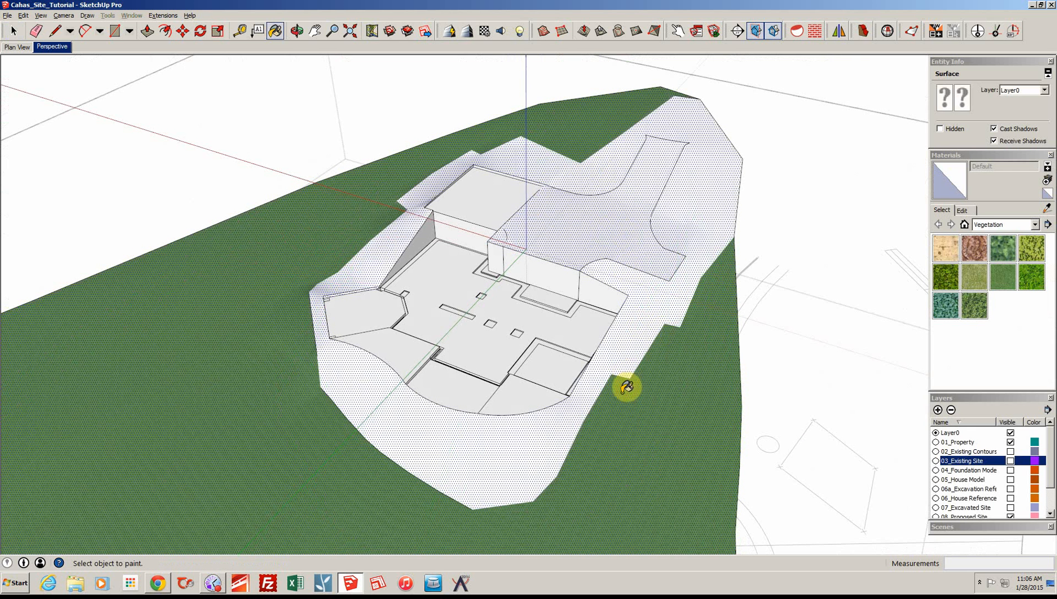
pyautogui.keyDown('alt'); pyautogui.click(628, 354); pyautogui.keyUp('alt')
pyautogui.click(626, 357)
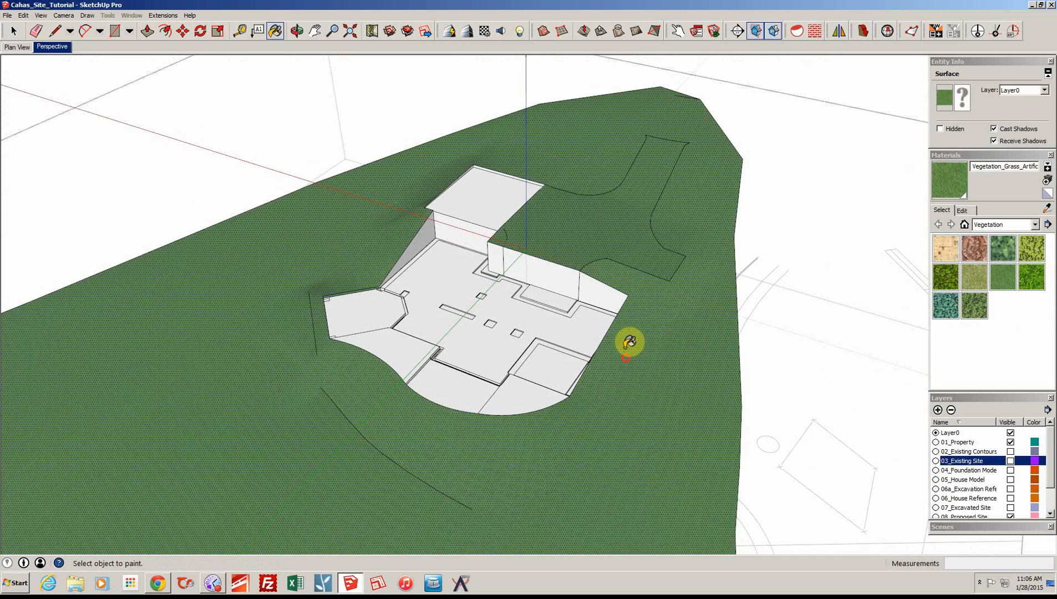
pyautogui.press('space')
# Copy the dark driveway group from the property plan straight up about 375' 7" so it floats above the proposed site
pyautogui.moveTo(777, 219); pyautogui.dragTo(541, 502, button='middle')
pyautogui.click(503, 515)
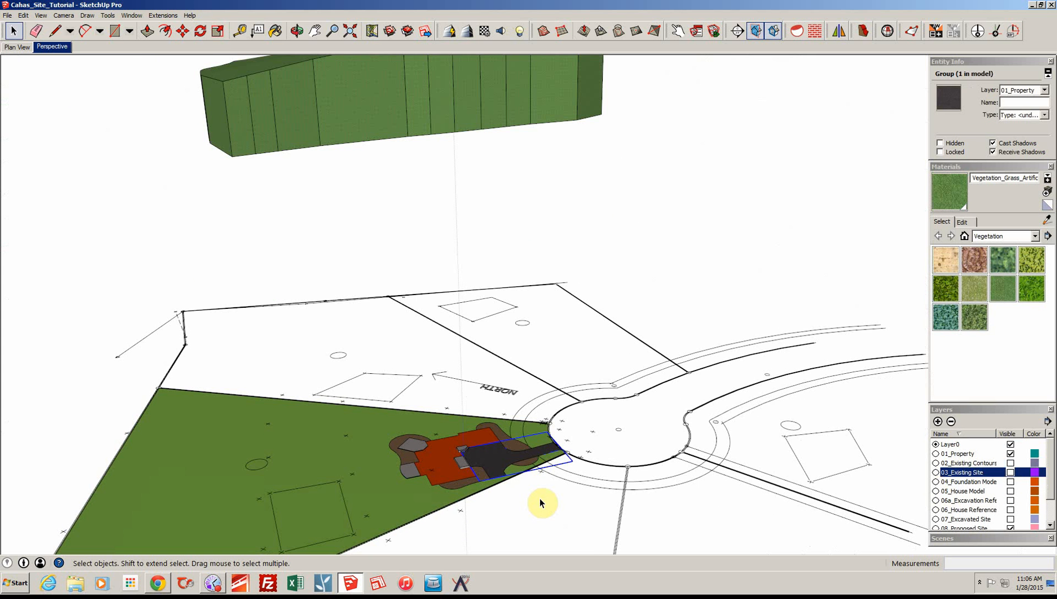
pyautogui.press('m')
pyautogui.click(538, 496)
pyautogui.press('ctrl')
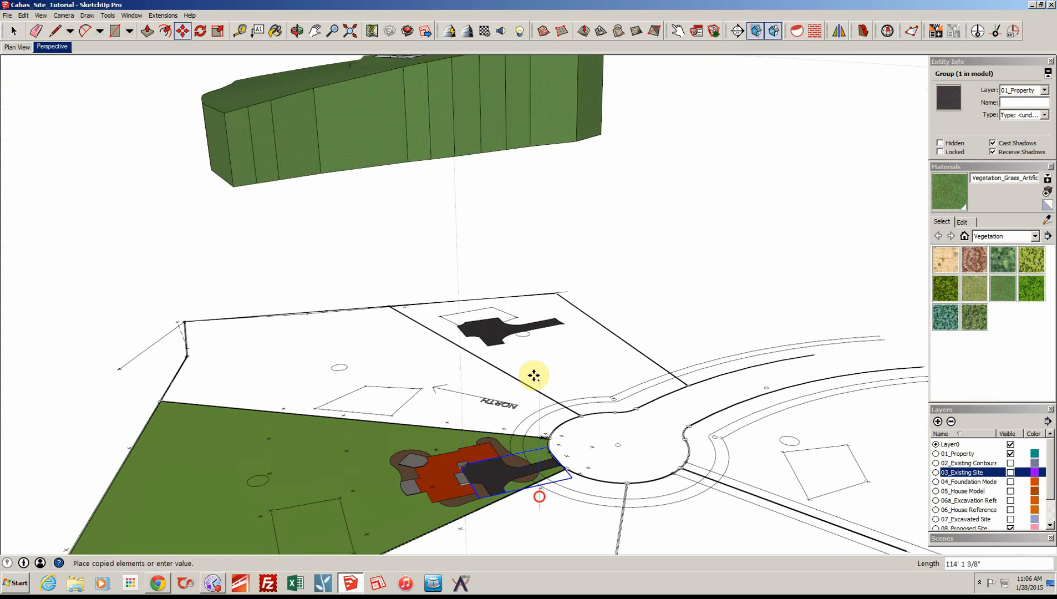
pyautogui.moveTo(534, 375); pyautogui.dragTo(536, 340, button='middle')
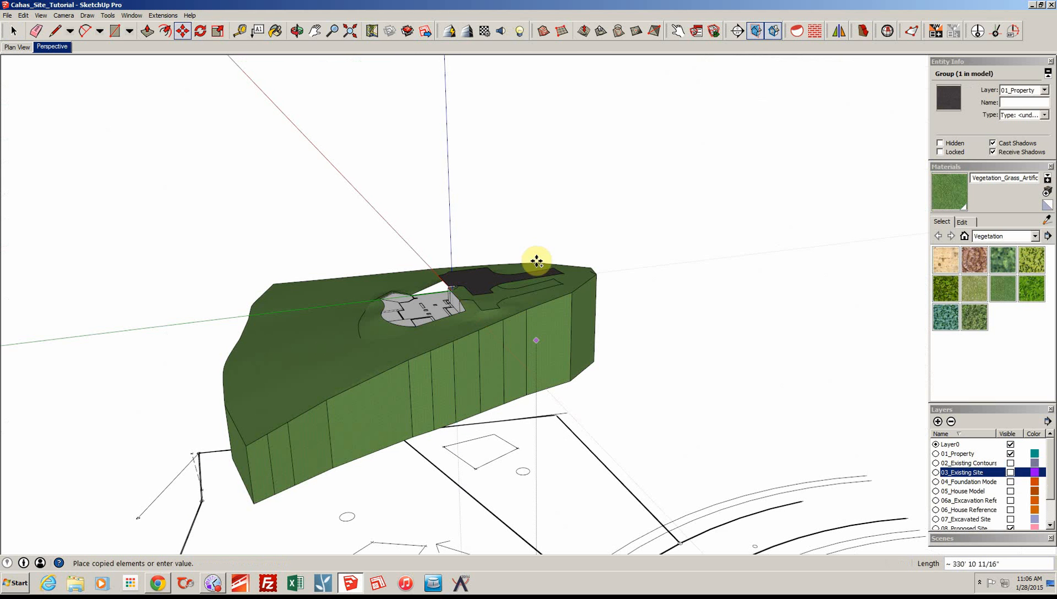
pyautogui.moveTo(537, 261); pyautogui.dragTo(536, 258, button='middle')
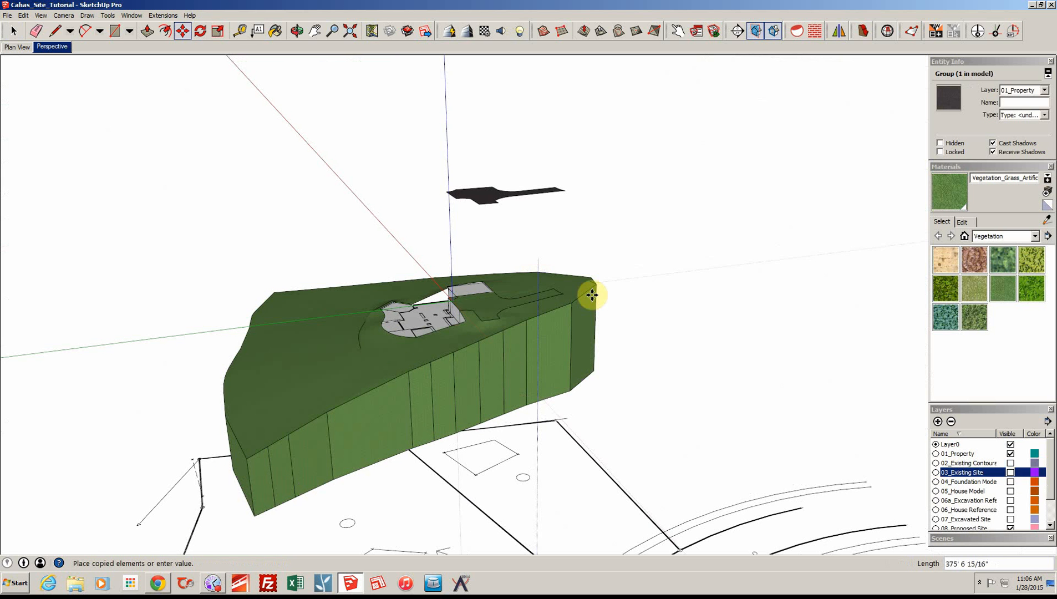
pyautogui.click(592, 295)
pyautogui.moveTo(592, 295); pyautogui.dragTo(610, 74, button='middle')
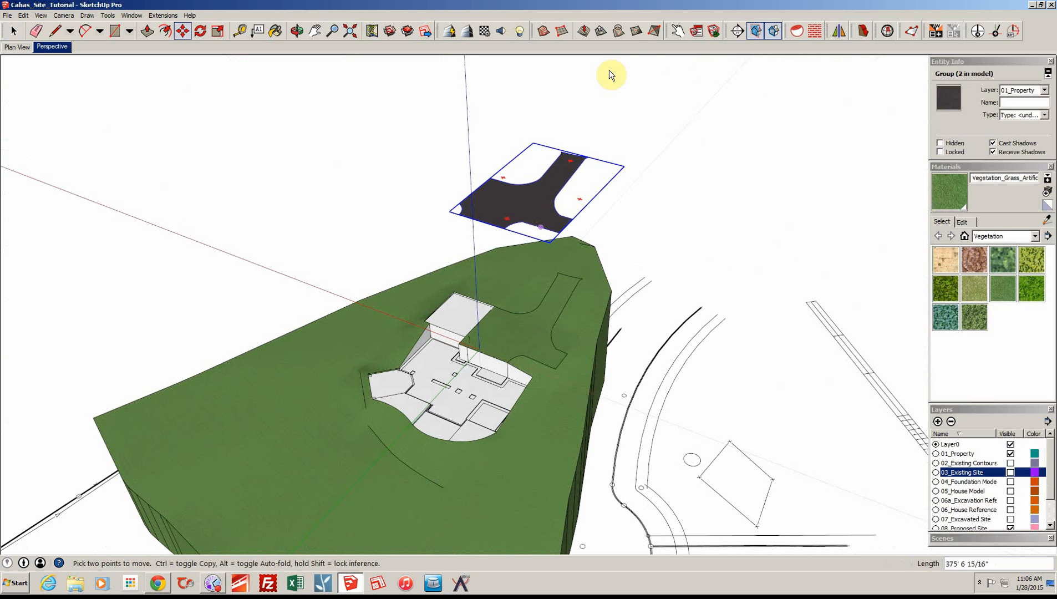
# Drape the outline of the raised driveway copy onto the proposed site terrain
pyautogui.click(619, 32)
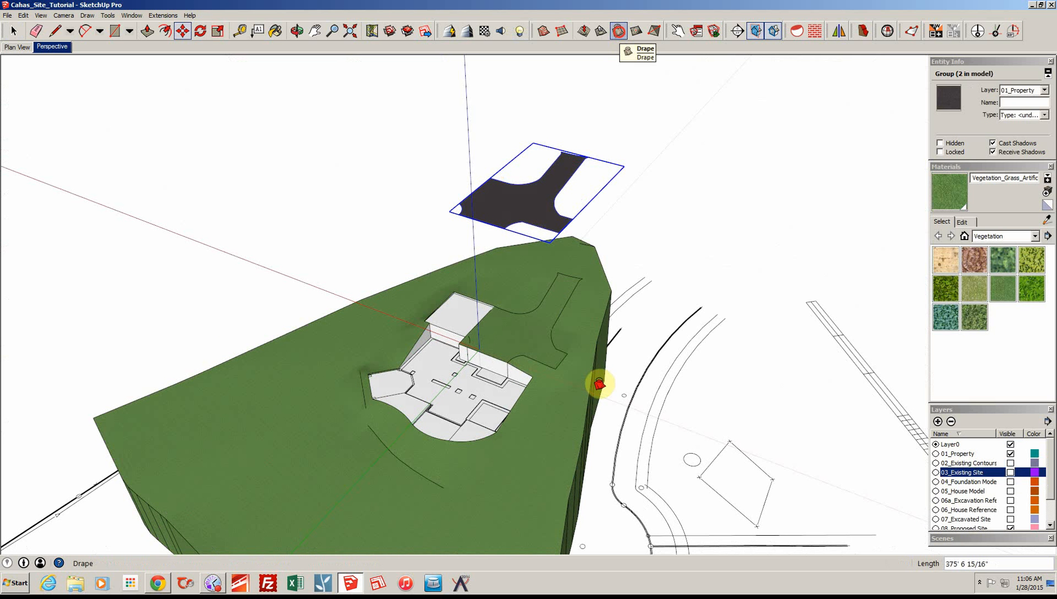
pyautogui.click(565, 392)
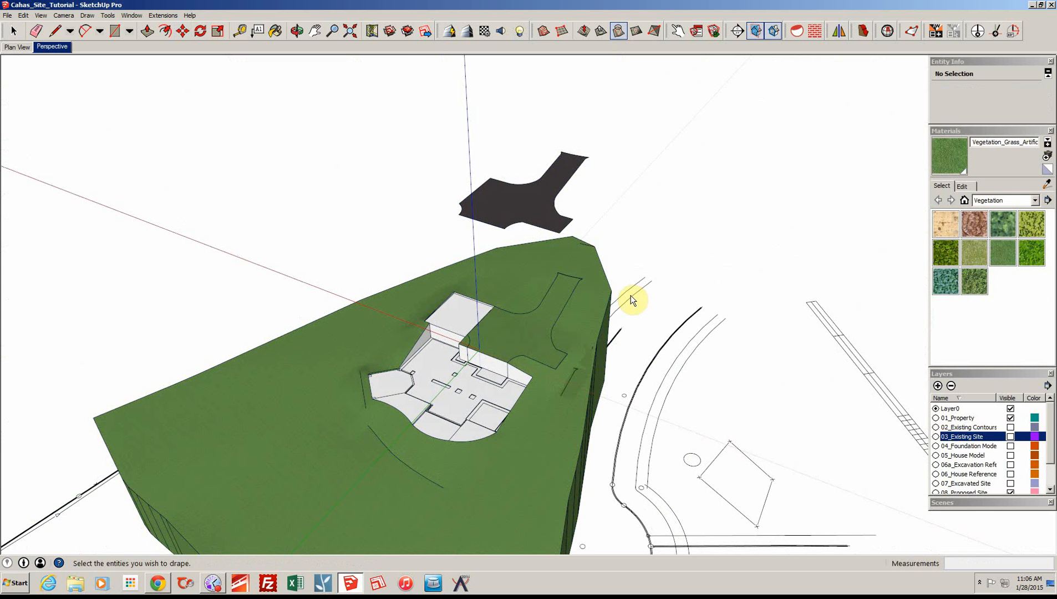
pyautogui.moveTo(631, 300); pyautogui.dragTo(499, 366, button='middle')
pyautogui.press('space')
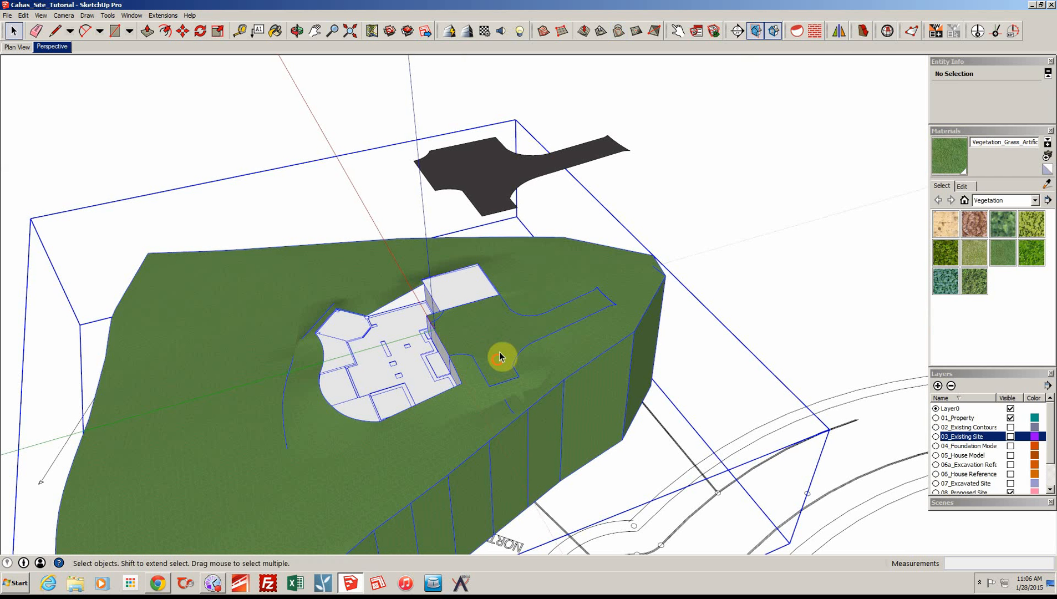
# Open the proposed site group for editing at the draped driveway area
pyautogui.click(499, 356)
pyautogui.scroll(1, 499, 356)
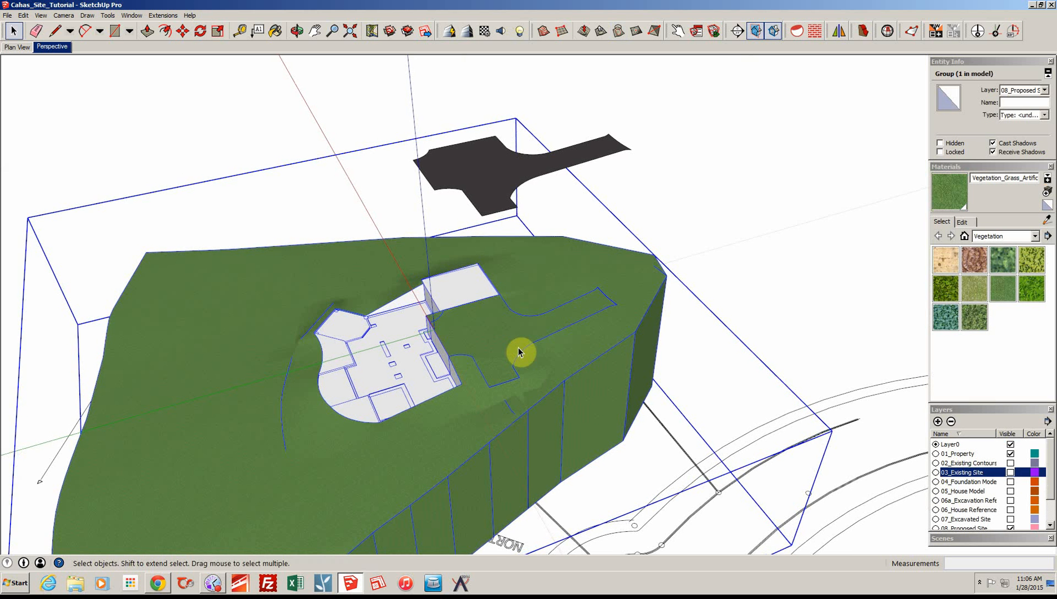
pyautogui.scroll(2, 519, 348)
pyautogui.doubleClick(519, 347)
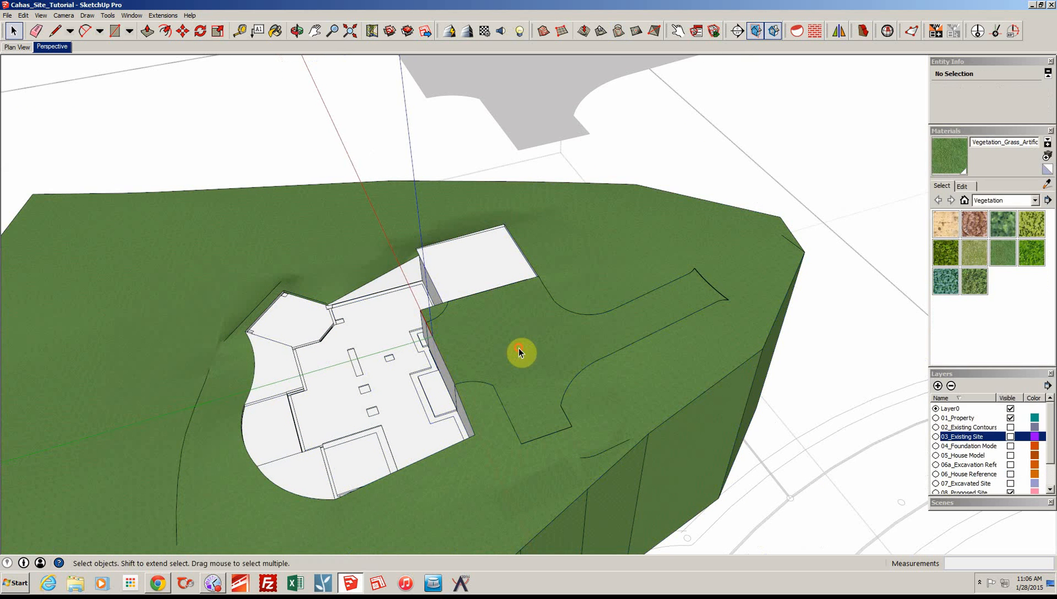
# Select the terrain surface around the draped driveway to check how it is divided, and close the proposed site group
pyautogui.moveTo(519, 348); pyautogui.dragTo(714, 312, button='middle')
pyautogui.click(595, 409)
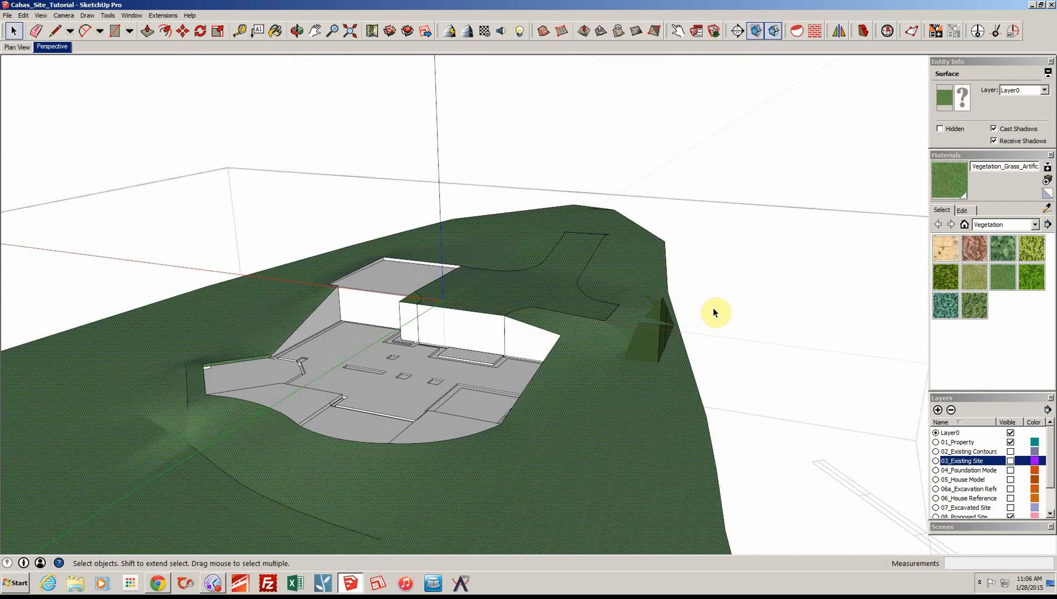
pyautogui.click(714, 312)
pyautogui.click(714, 312)
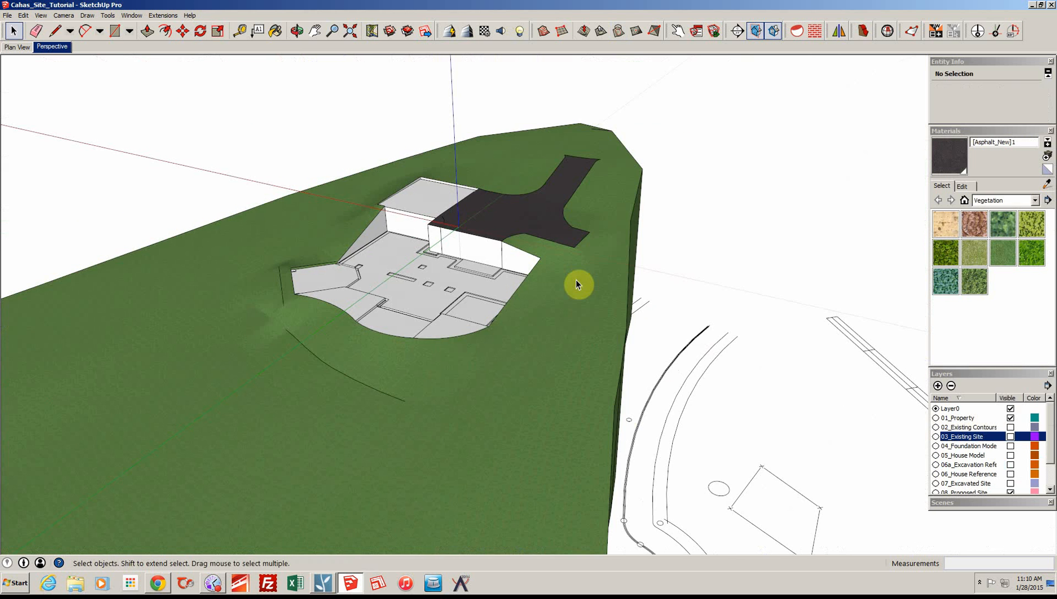
# Show the 05_House Model layer and open the planting bed group on the flat property plan for editing
pyautogui.click(1010, 456)
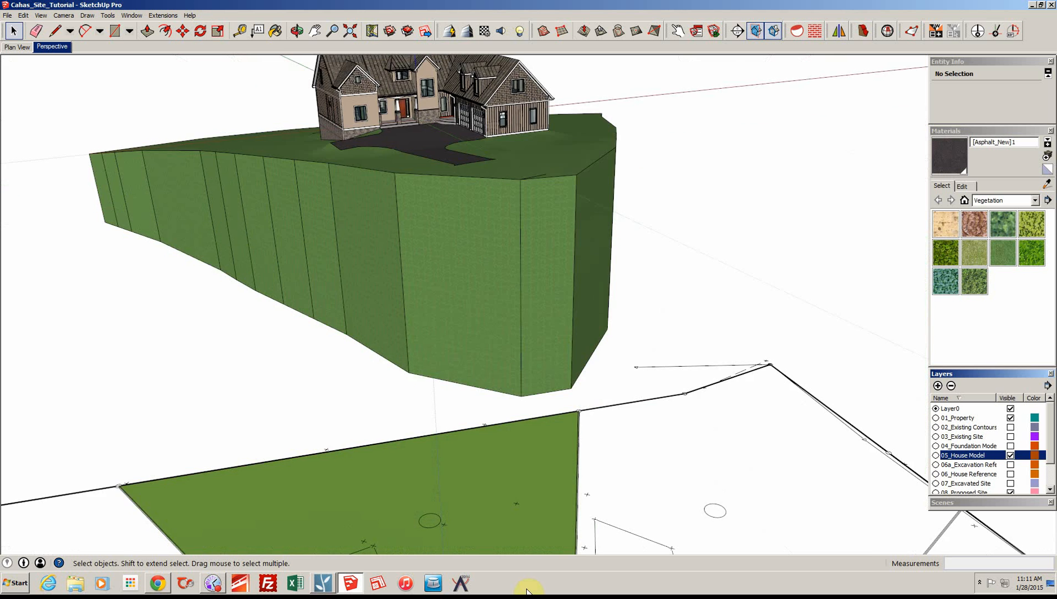
pyautogui.scroll(-2, 441, 451)
pyautogui.moveTo(460, 551)
pyautogui.keyDown('shift'); pyautogui.mouseDown(button='middle')
pyautogui.moveTo(440, 451)
pyautogui.moveTo(446, 400)
pyautogui.moveTo(537, 452)
pyautogui.mouseUp(button='middle'); pyautogui.keyUp('shift')
pyautogui.scroll(1, 445, 400)
pyautogui.click(518, 463)
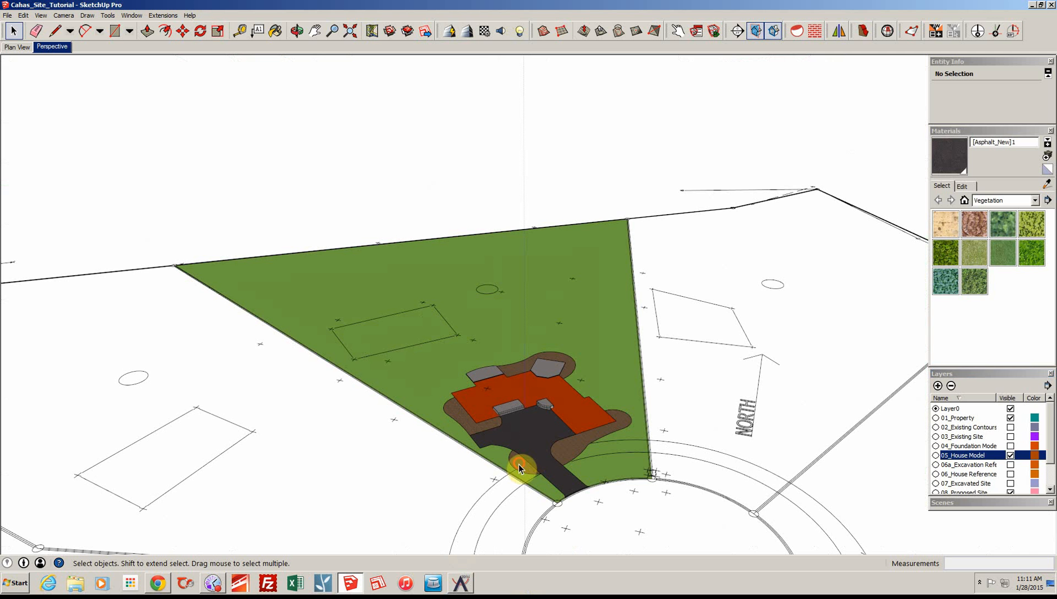
pyautogui.doubleClick(520, 464)
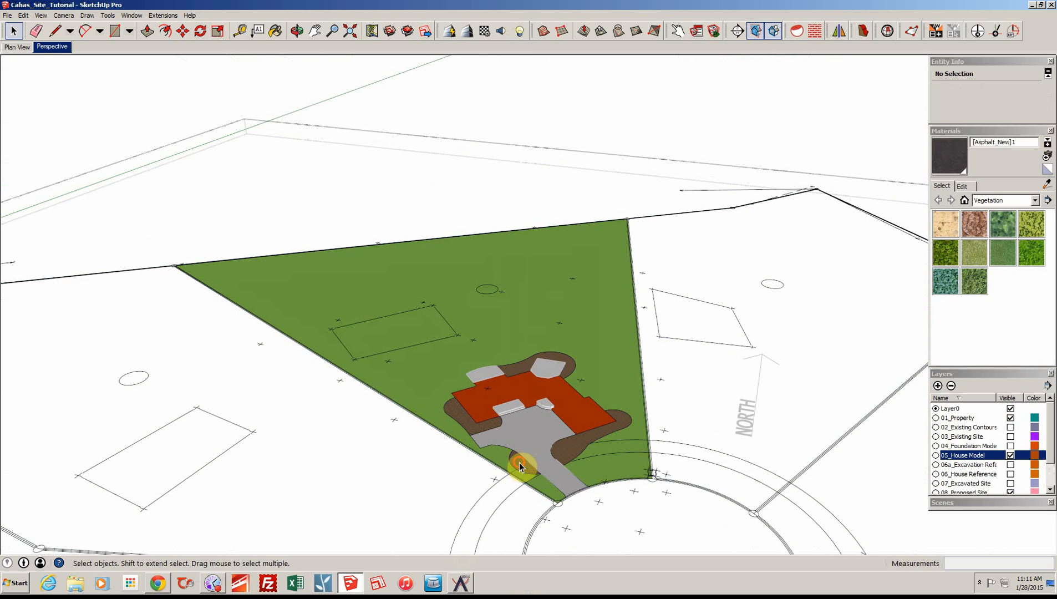
# Copy the four brown planting bed faces from the property plan group and paste them in place outside it
pyautogui.click(519, 463)
pyautogui.moveTo(520, 463); pyautogui.dragTo(709, 438, button='middle')
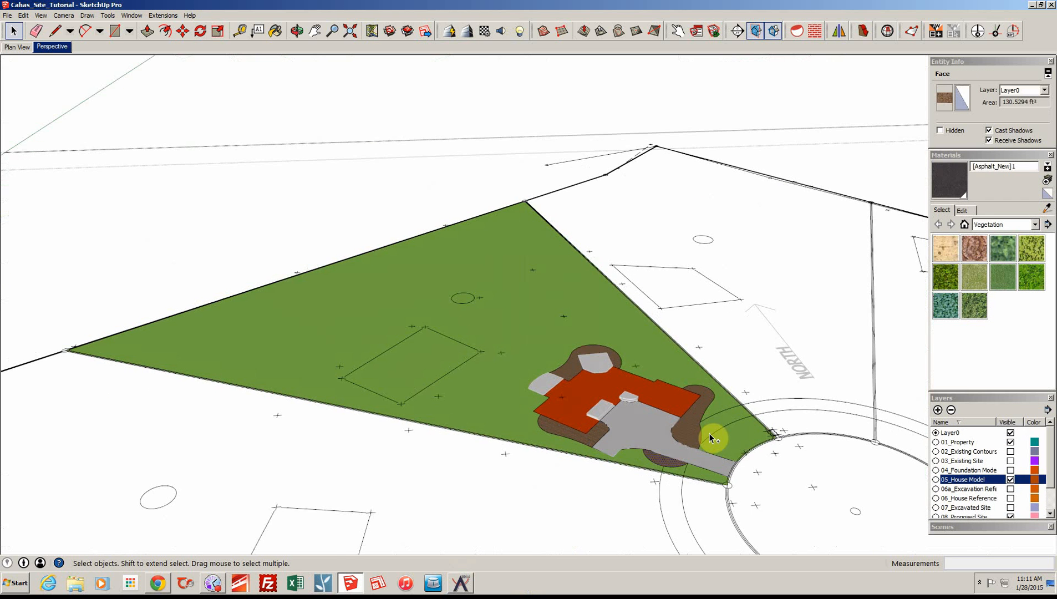
pyautogui.keyDown('shift'); pyautogui.click(603, 436); pyautogui.keyUp('shift')
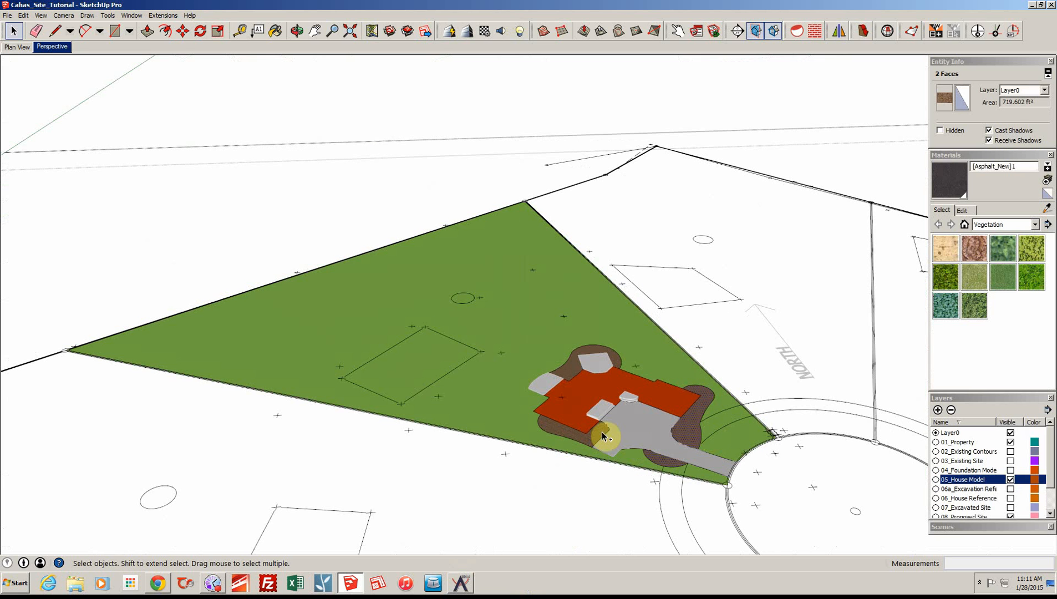
pyautogui.keyDown('shift'); pyautogui.click(564, 398); pyautogui.keyUp('shift')
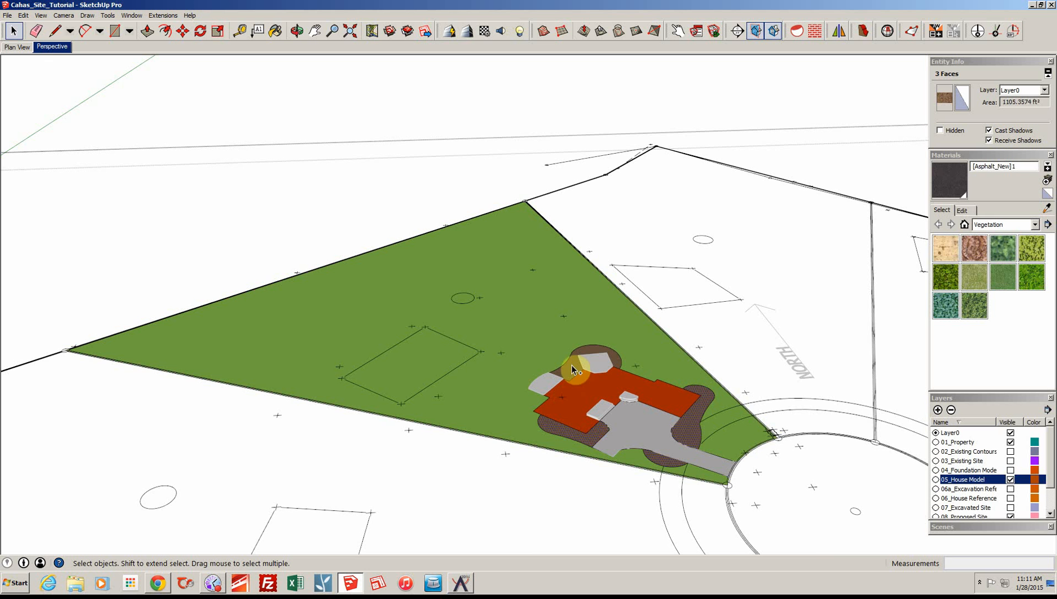
pyautogui.keyDown('shift'); pyautogui.click(572, 366); pyautogui.keyUp('shift')
pyautogui.moveTo(593, 406); pyautogui.dragTo(694, 466, button='middle')
pyautogui.press('m')
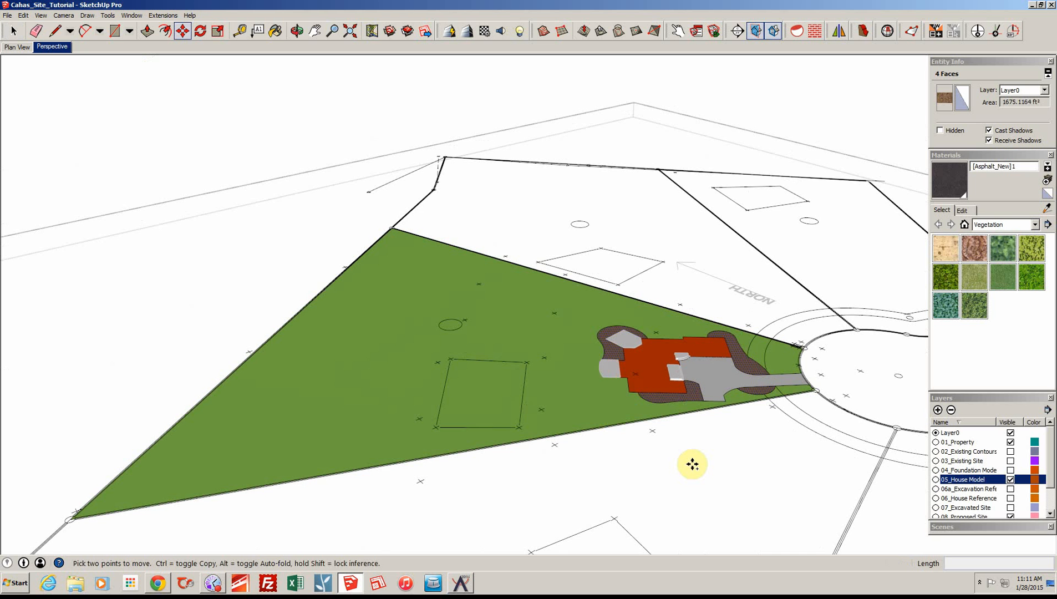
pyautogui.press('space')
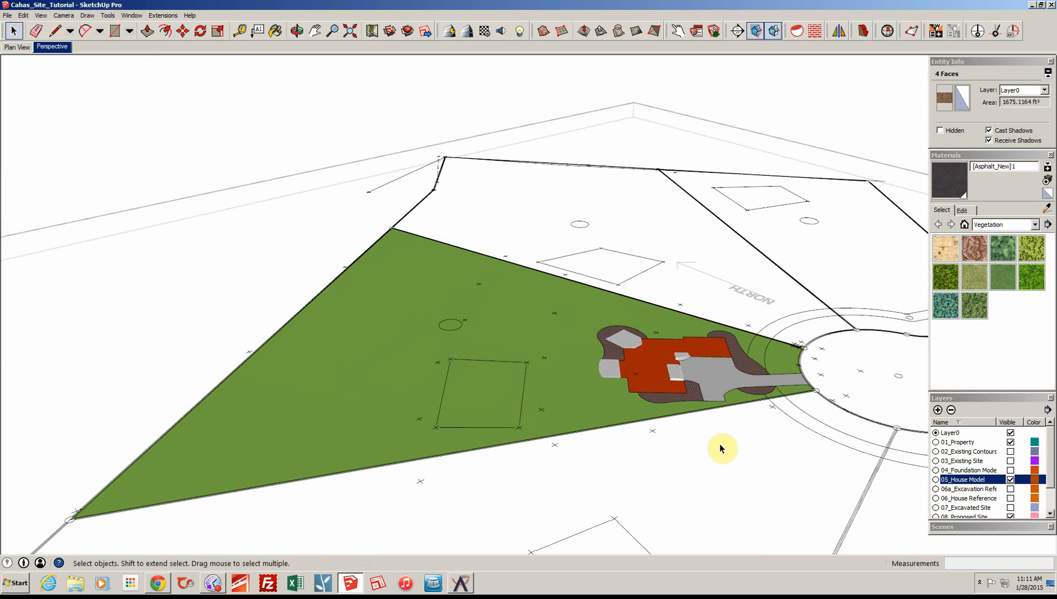
pyautogui.click(431, 122)
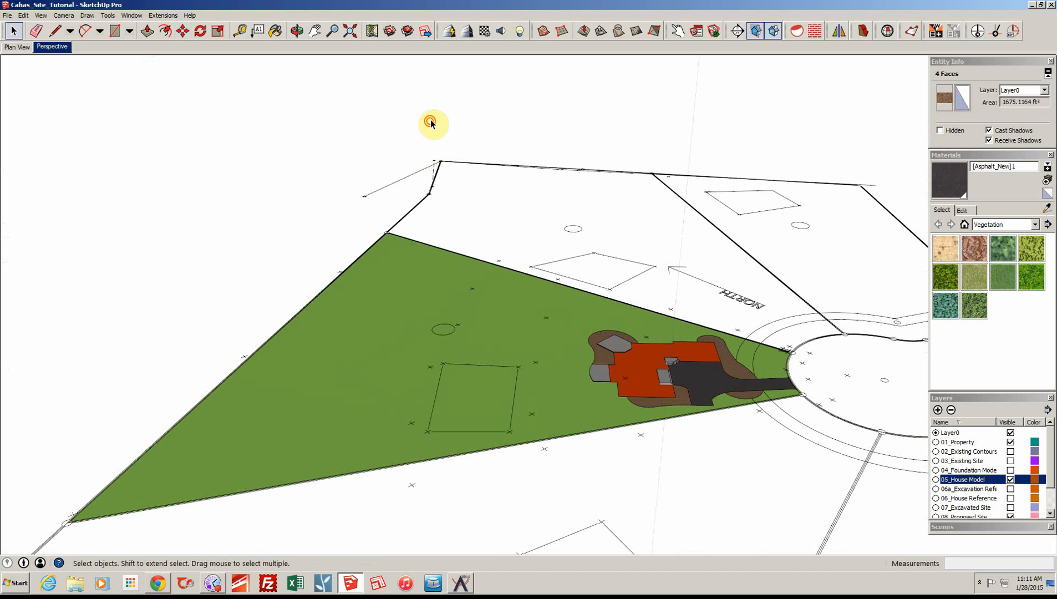
pyautogui.click(668, 399)
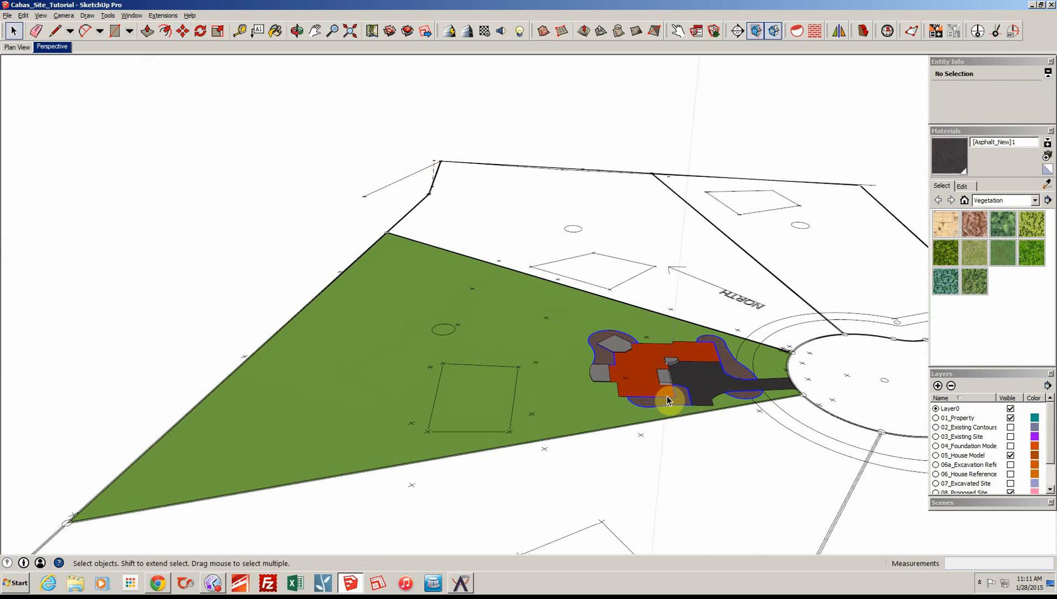
# Move the copied planting beds straight up until they float above the house on the proposed site
pyautogui.press('m')
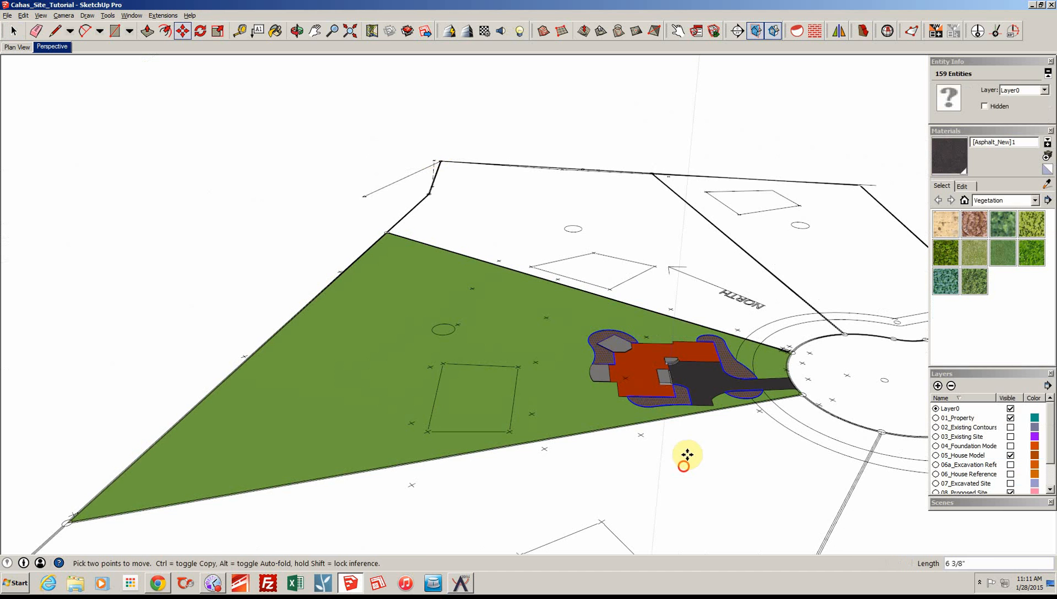
pyautogui.scroll(-2, 676, 399)
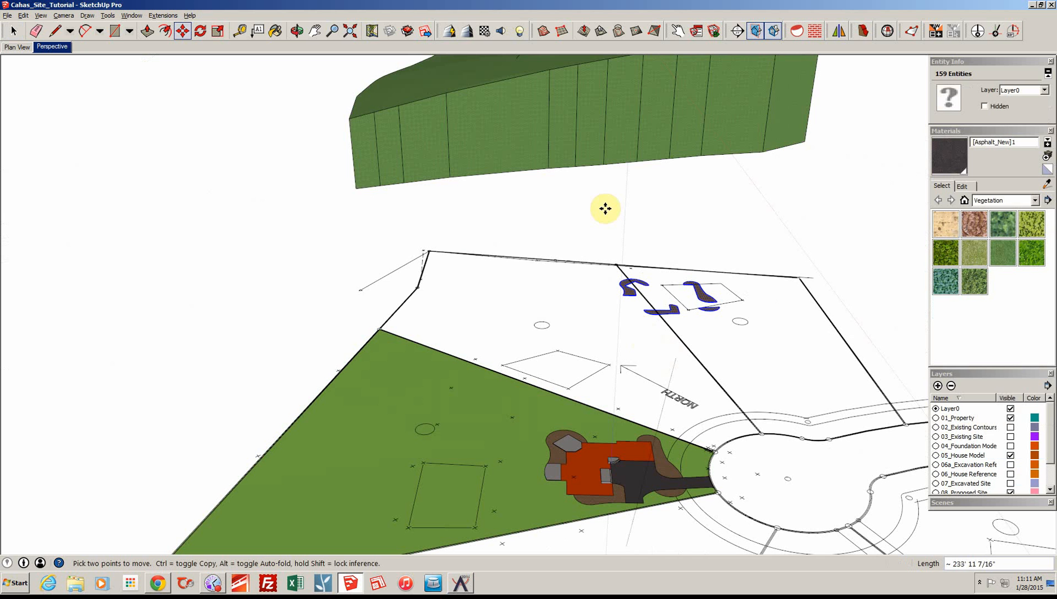
pyautogui.moveTo(600, 212); pyautogui.dragTo(612, 127, button='middle')
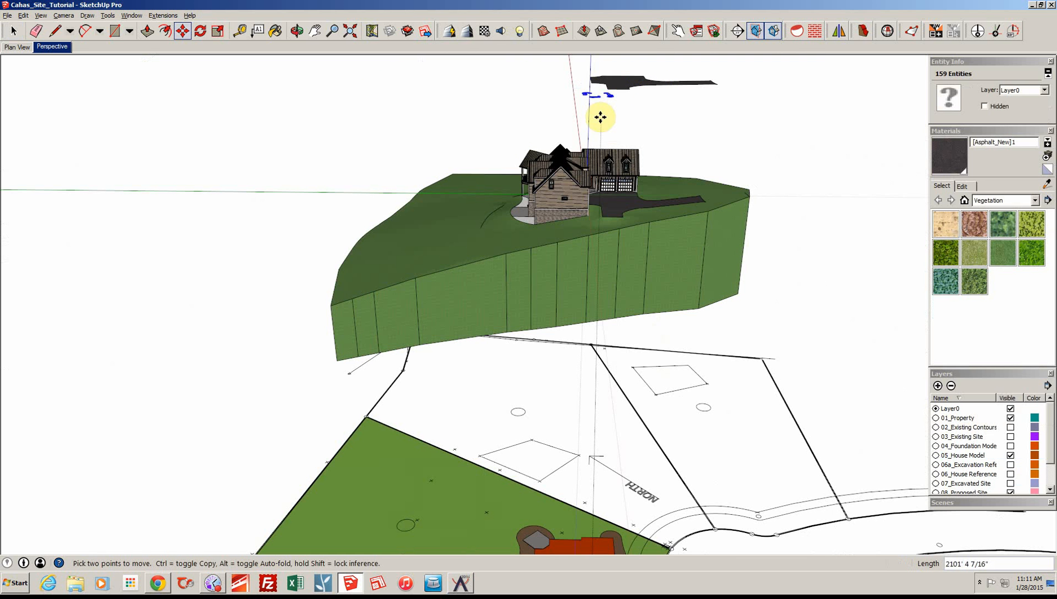
pyautogui.press('ctrl')
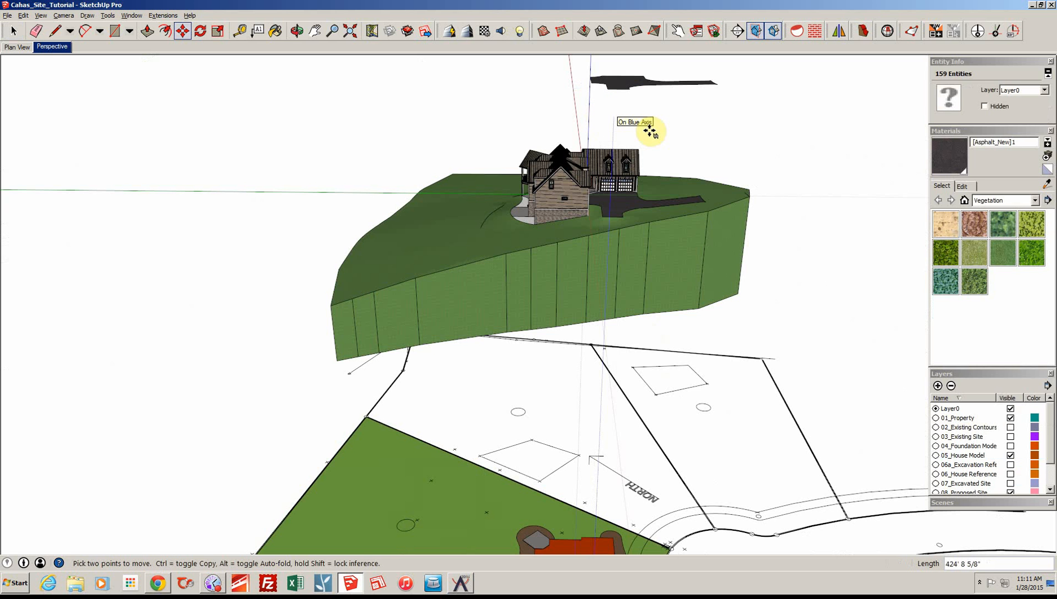
pyautogui.click(665, 120)
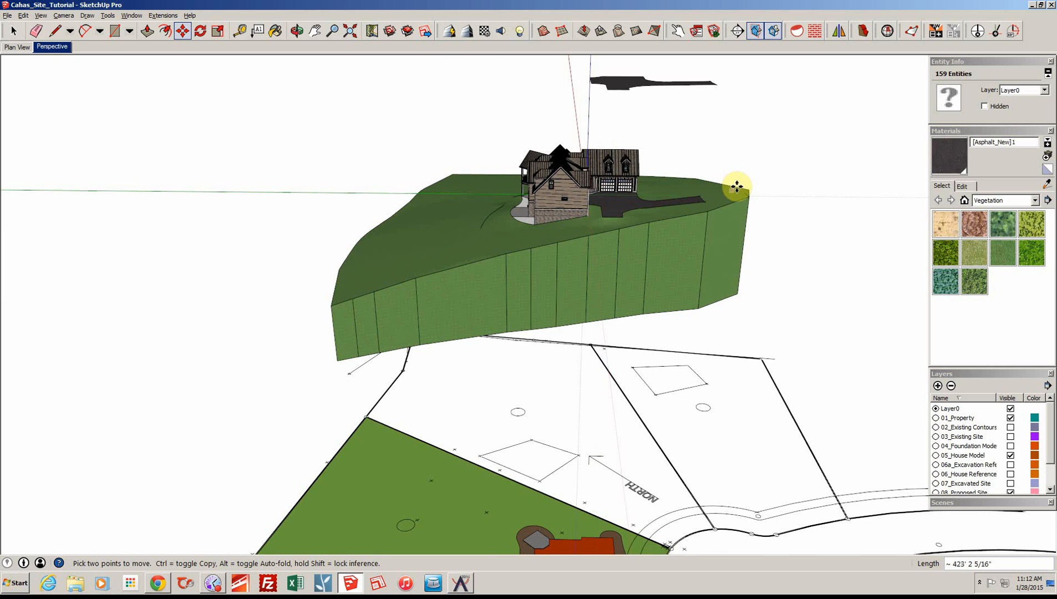
pyautogui.moveTo(737, 187); pyautogui.dragTo(742, 216, button='middle')
pyautogui.click(742, 216)
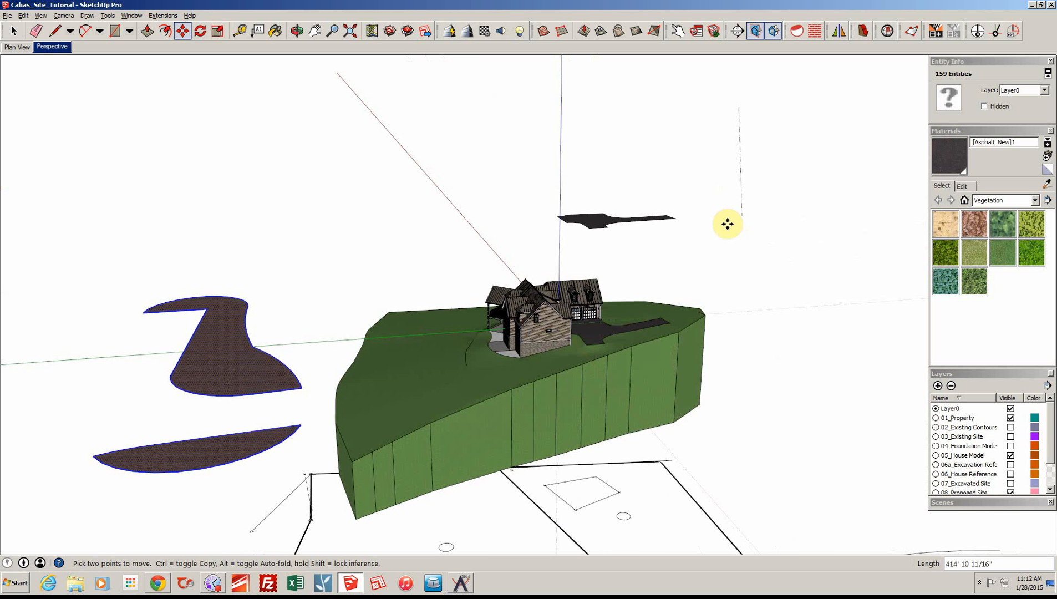
pyautogui.click(727, 224)
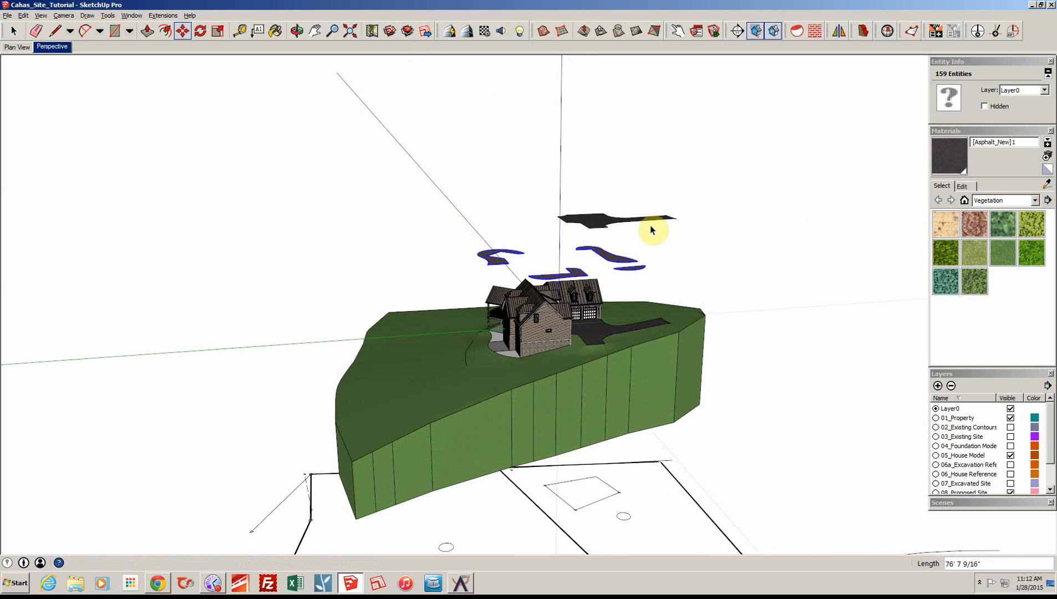
# Delete the raised driveway copy floating above the site
pyautogui.press('space')
pyautogui.click(651, 224)
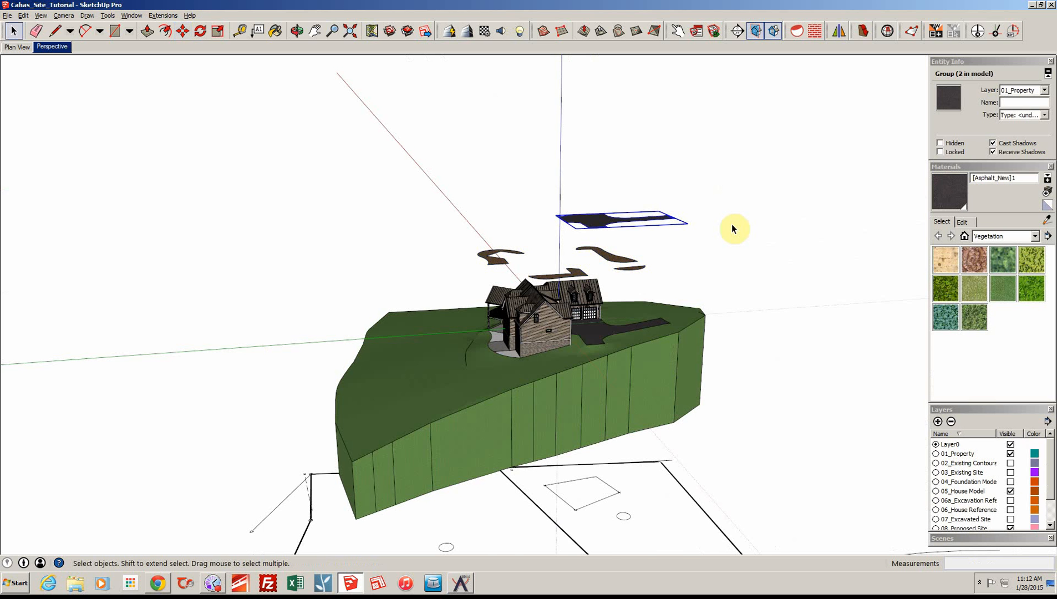
pyautogui.press('Delete')
# Drape the outlines of the four raised planting beds onto the proposed site terrain
pyautogui.moveTo(770, 268); pyautogui.dragTo(837, 140, button='middle')
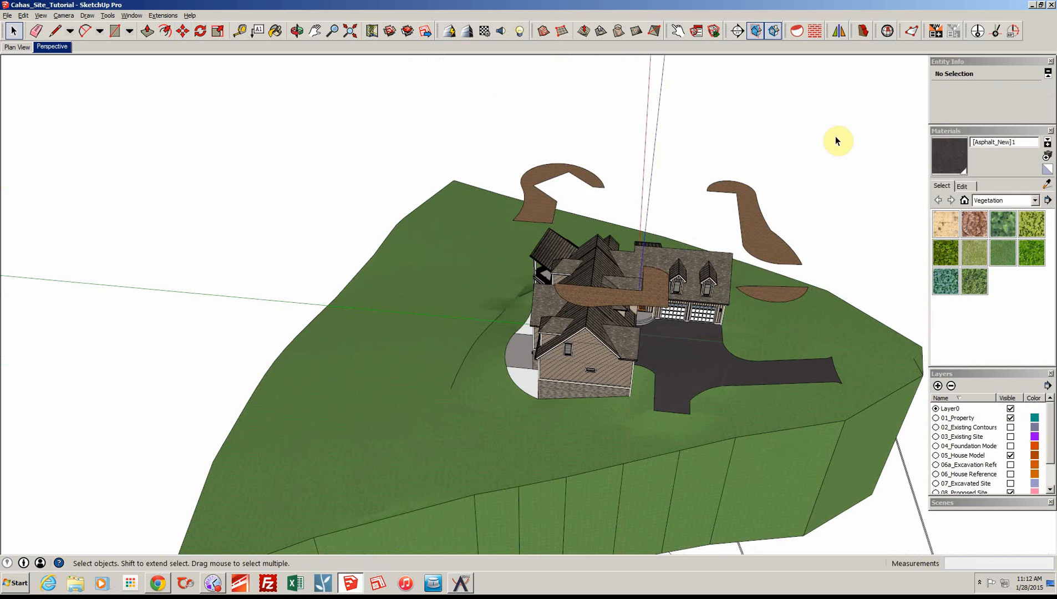
pyautogui.scroll(1, 835, 136)
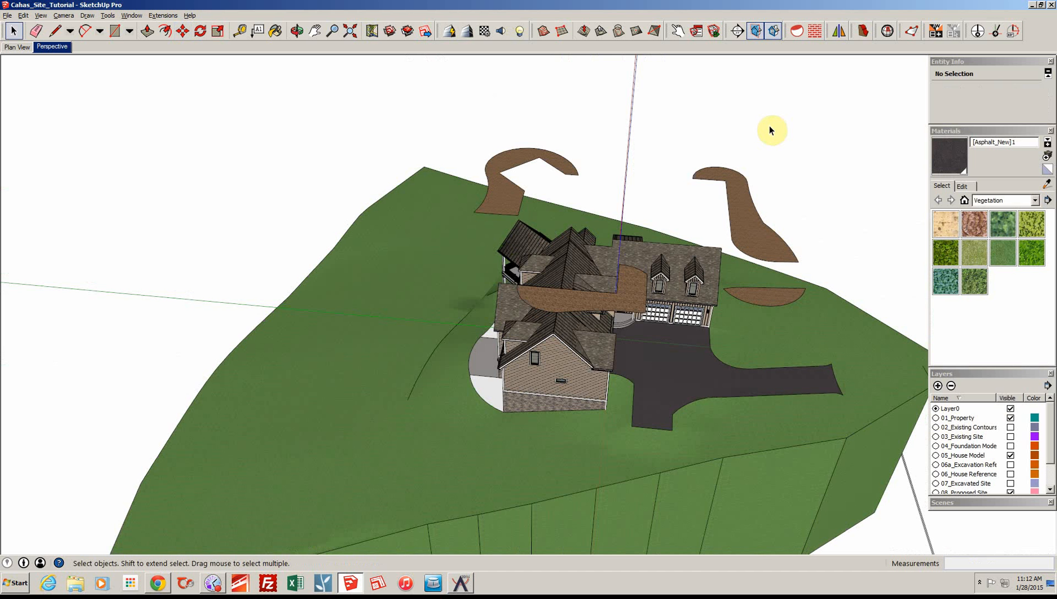
pyautogui.moveTo(770, 130)
pyautogui.mouseDown(button='middle')
pyautogui.moveTo(654, 227)
pyautogui.moveTo(439, 205)
pyautogui.moveTo(432, 196)
pyautogui.mouseUp(button='middle')
pyautogui.moveTo(757, 254); pyautogui.dragTo(807, 268)
pyautogui.moveTo(796, 280); pyautogui.dragTo(618, 30, button='middle')
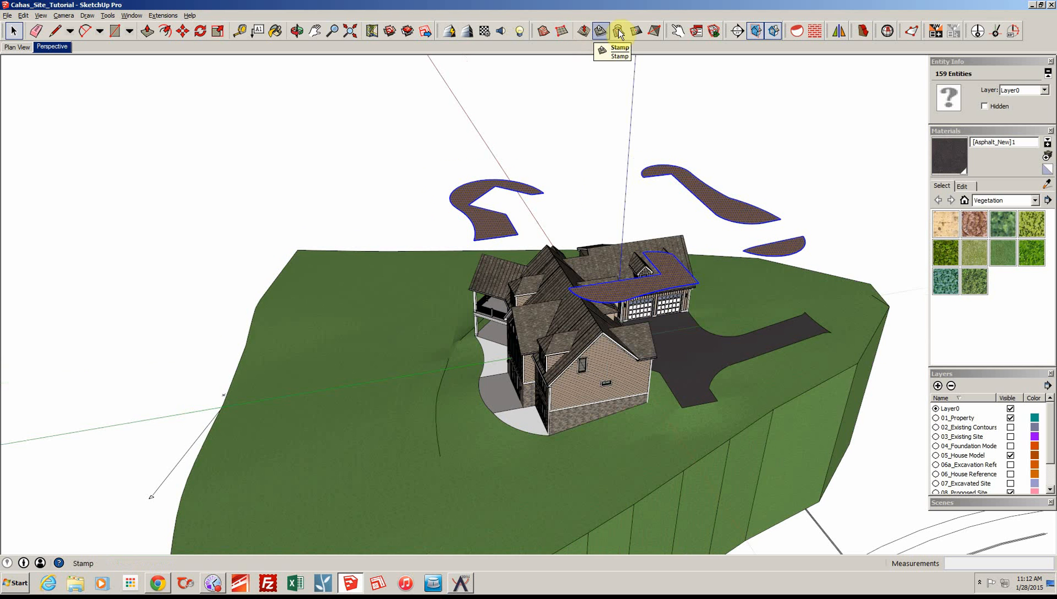
pyautogui.click(619, 30)
pyautogui.click(369, 486)
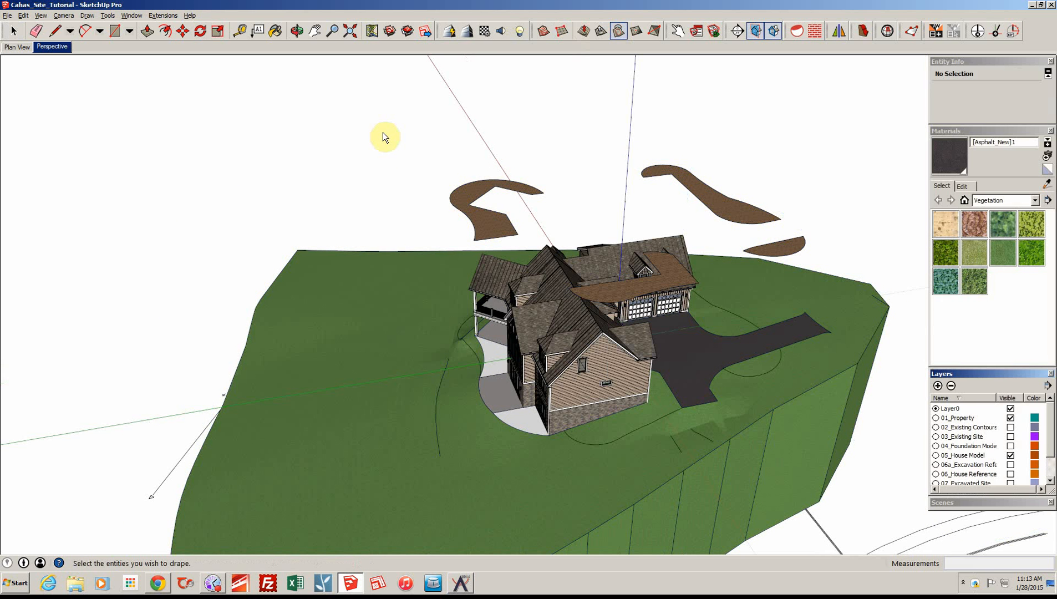
# Sample the super mulch material from the raised planting bed above the garage
pyautogui.click(654, 268)
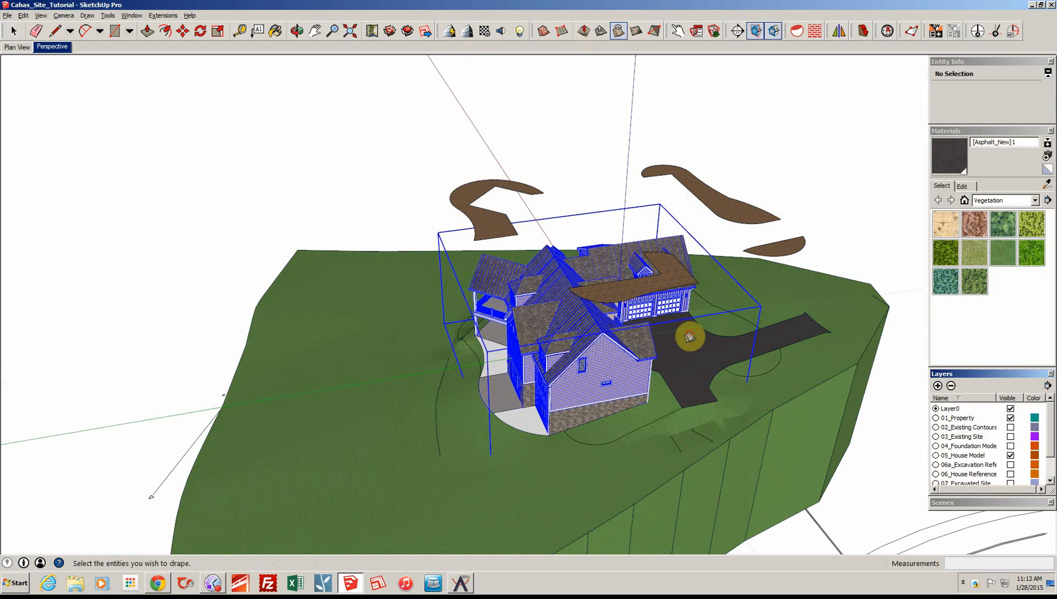
pyautogui.click(690, 336)
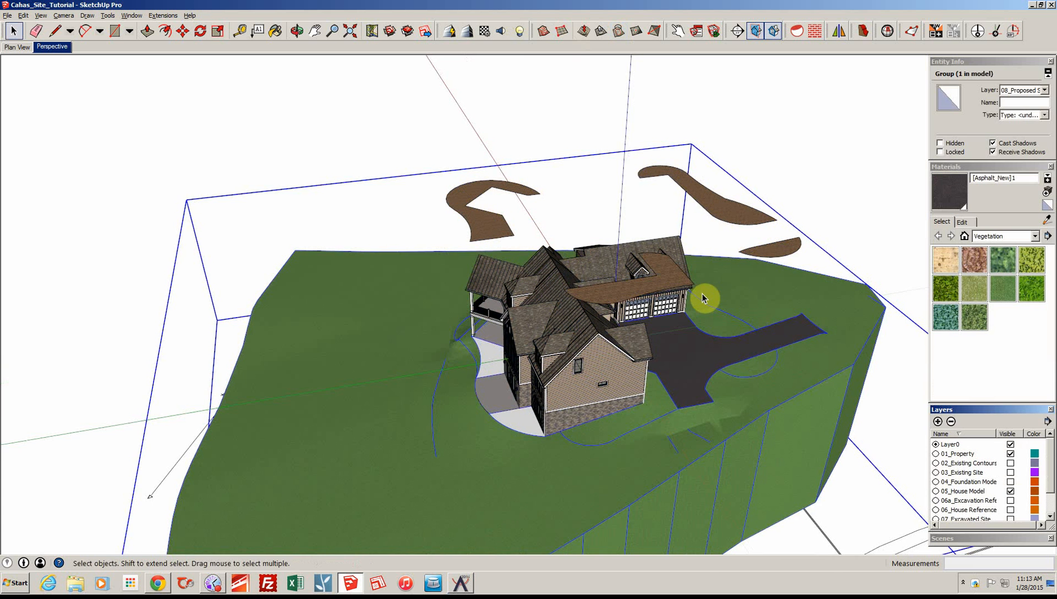
pyautogui.moveTo(702, 294); pyautogui.dragTo(707, 95, button='middle')
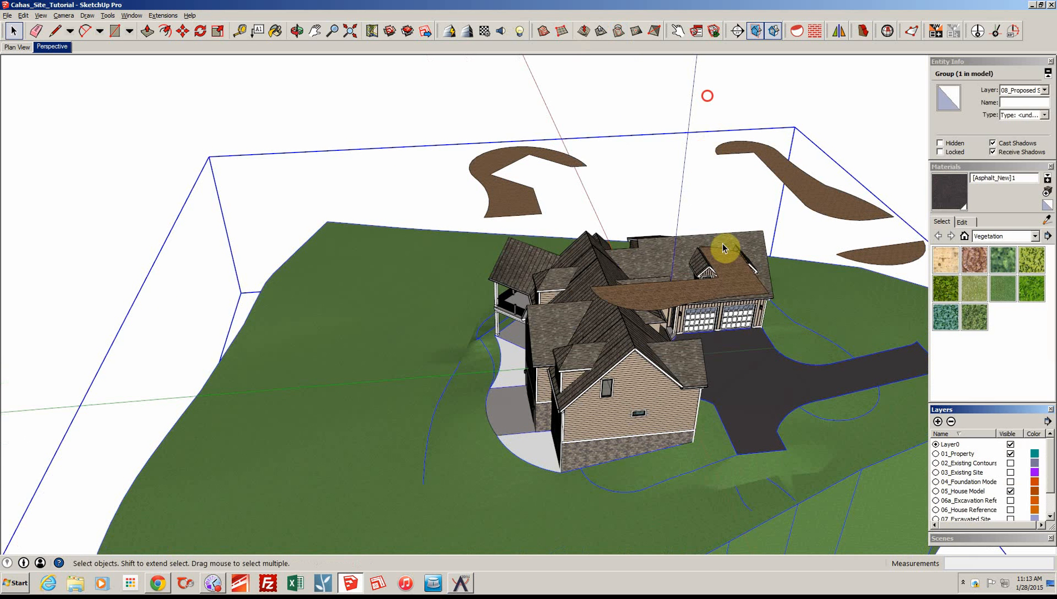
pyautogui.press('b')
pyautogui.press('alt')
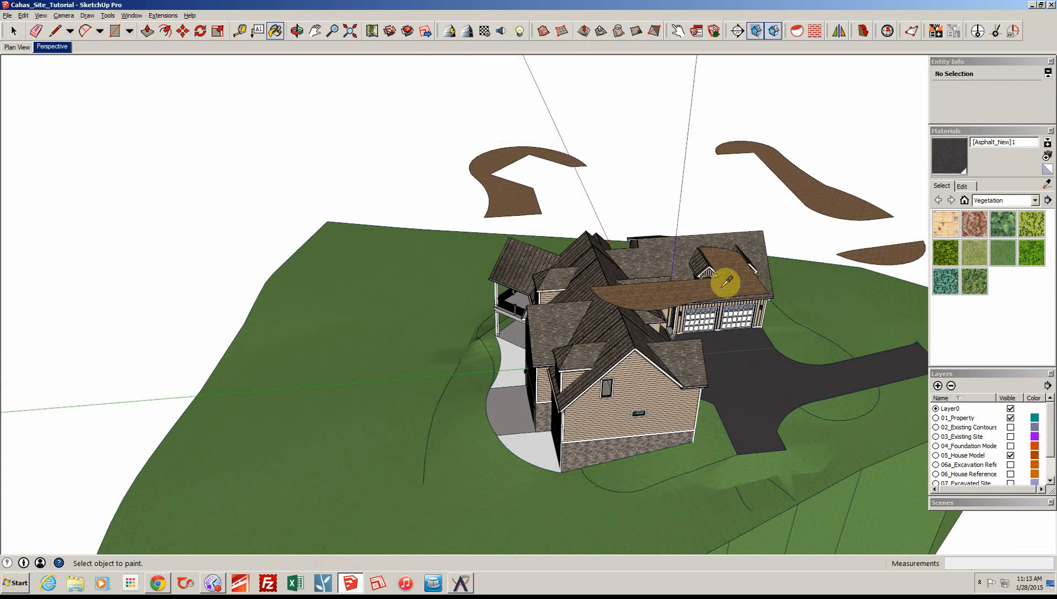
pyautogui.keyDown('alt'); pyautogui.click(721, 288); pyautogui.keyUp('alt')
# Open the proposed site group and paint the draped bed along the house's side wall with super mulch
pyautogui.scroll(2, 744, 302)
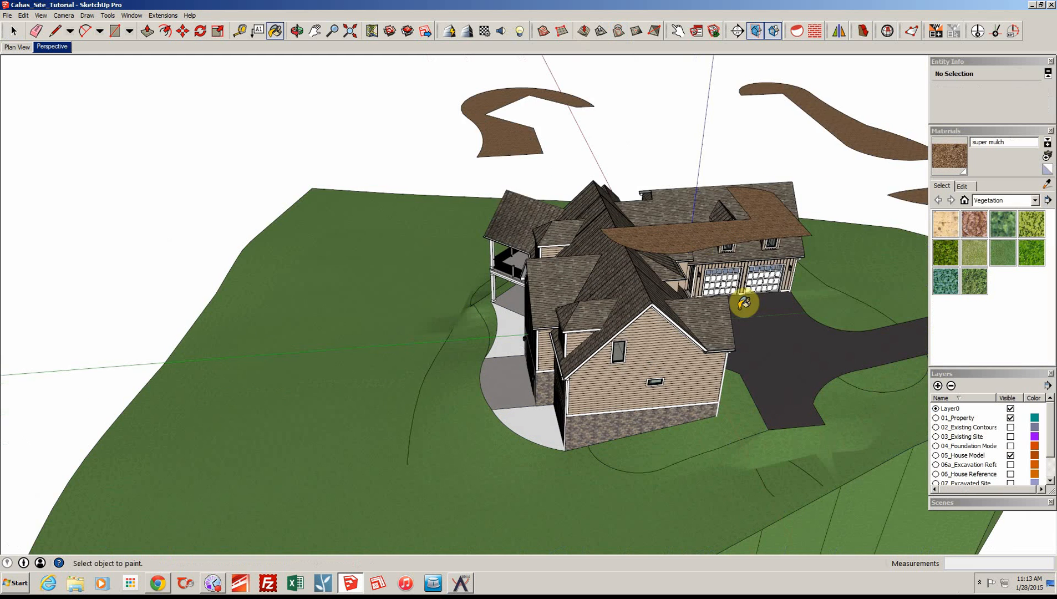
pyautogui.scroll(3, 529, 424)
pyautogui.keyDown('shift'); pyautogui.moveTo(708, 419); pyautogui.dragTo(395, 446, button='middle'); pyautogui.keyUp('shift')
pyautogui.scroll(1, 528, 427)
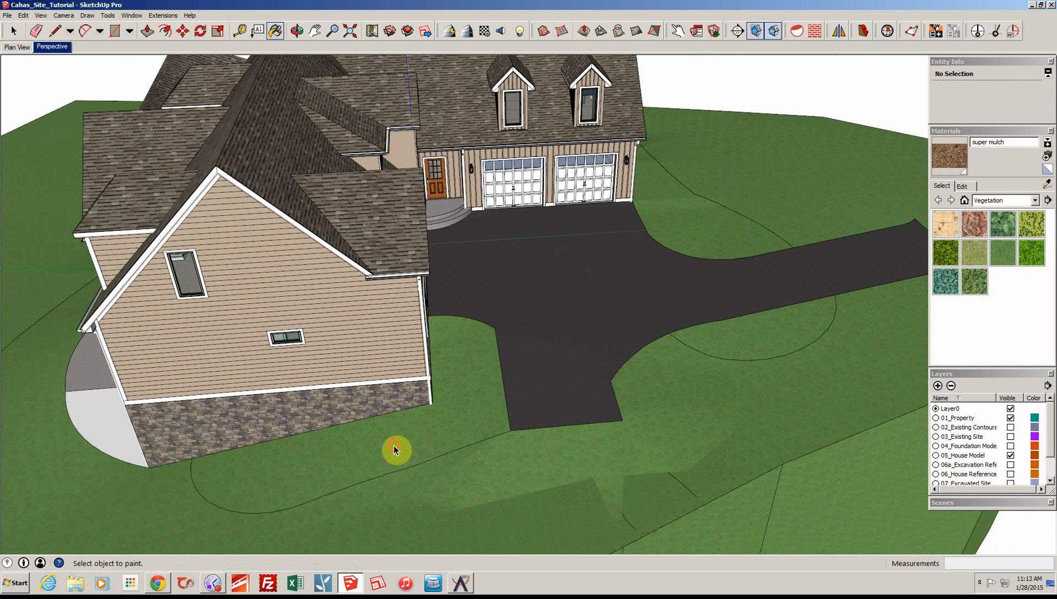
pyautogui.press('space')
pyautogui.doubleClick(394, 447)
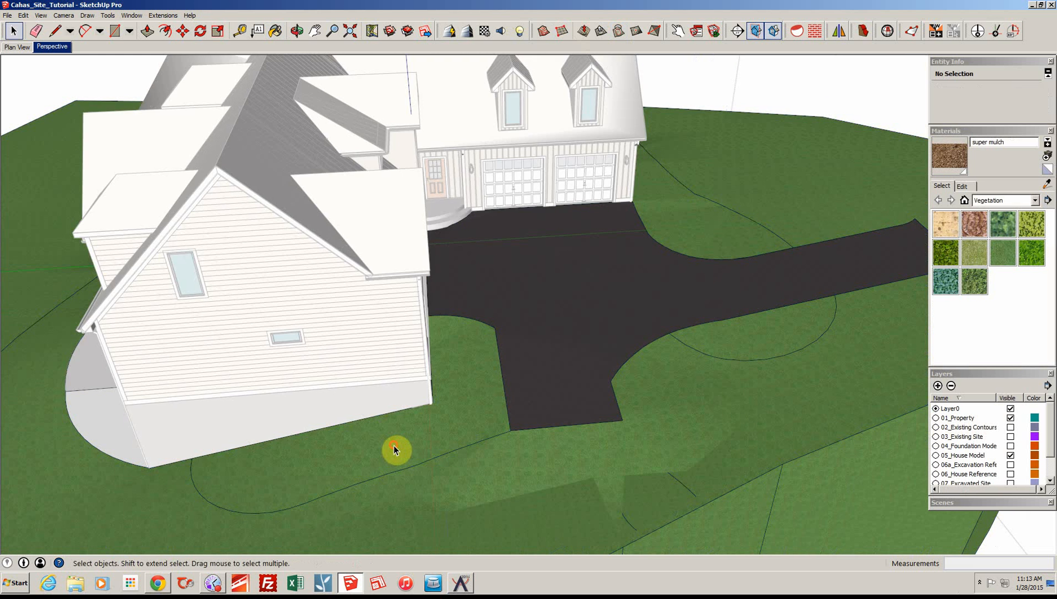
pyautogui.click(395, 445)
pyautogui.press('b')
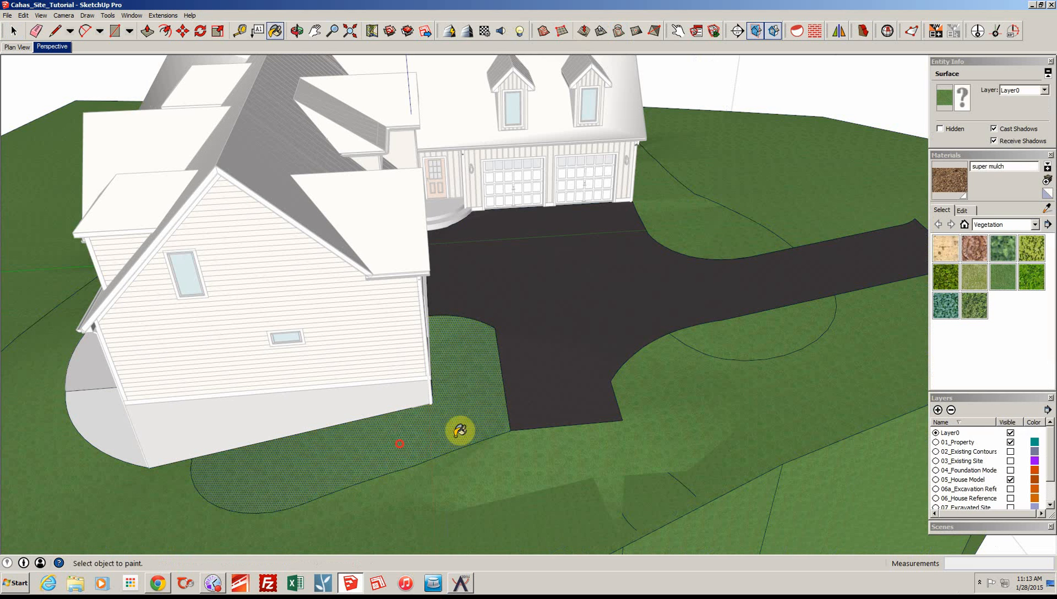
pyautogui.click(460, 430)
# Try to paint the rounded bed along the driveway's edge with super mulch, and undo the fills on the bed and driveway
pyautogui.moveTo(460, 430)
pyautogui.mouseDown(button='middle')
pyautogui.moveTo(506, 424)
pyautogui.moveTo(565, 346)
pyautogui.moveTo(568, 291)
pyautogui.mouseUp(button='middle')
pyautogui.click(561, 351)
pyautogui.click(561, 305)
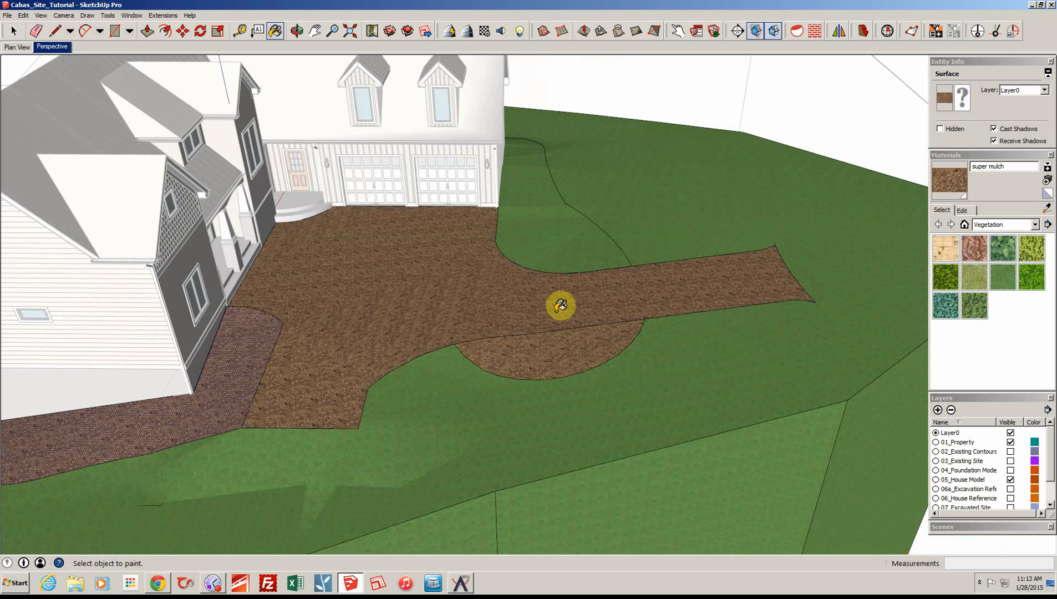
pyautogui.press('alt')
pyautogui.hotkey('ctrl', 'z')
pyautogui.hotkey('ctrl', 'z')
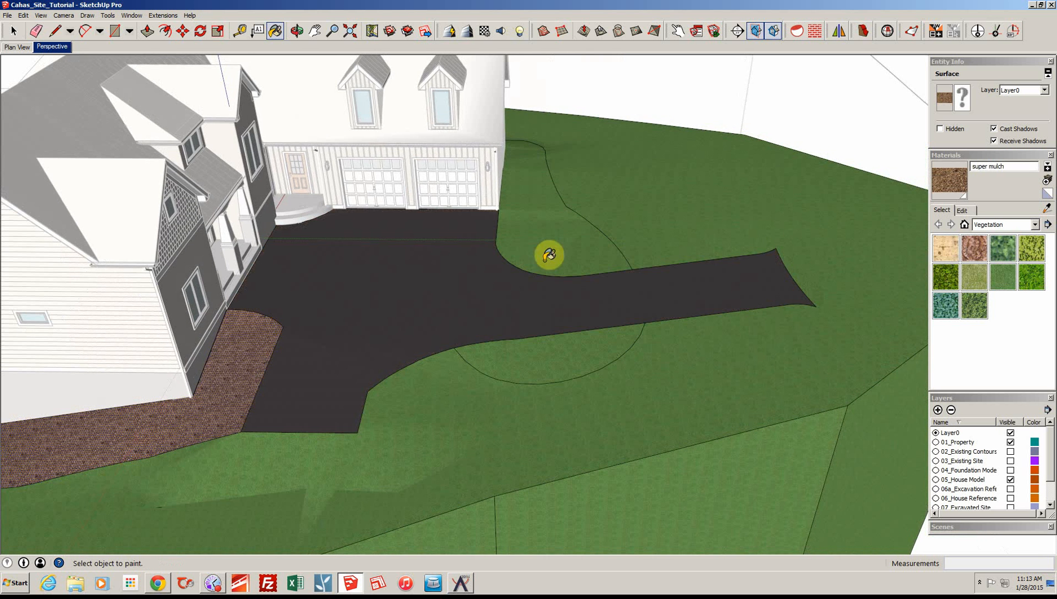
# Paint the draped planting bed beside the garage and driveway with super mulch
pyautogui.press('space')
pyautogui.moveTo(549, 255); pyautogui.dragTo(546, 262, button='middle')
pyautogui.click(546, 263)
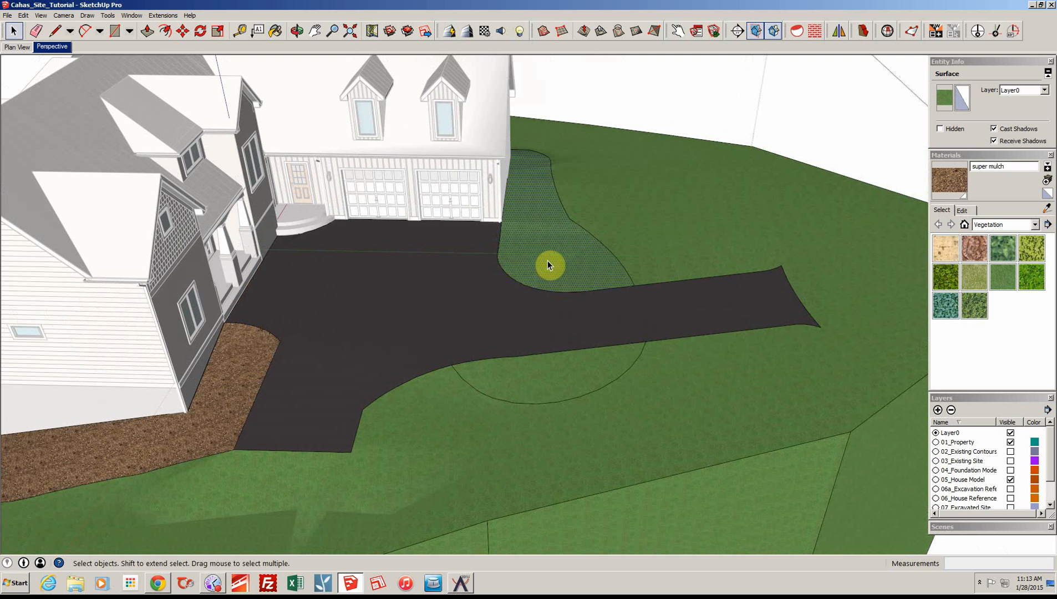
pyautogui.press('b')
pyautogui.click(551, 256)
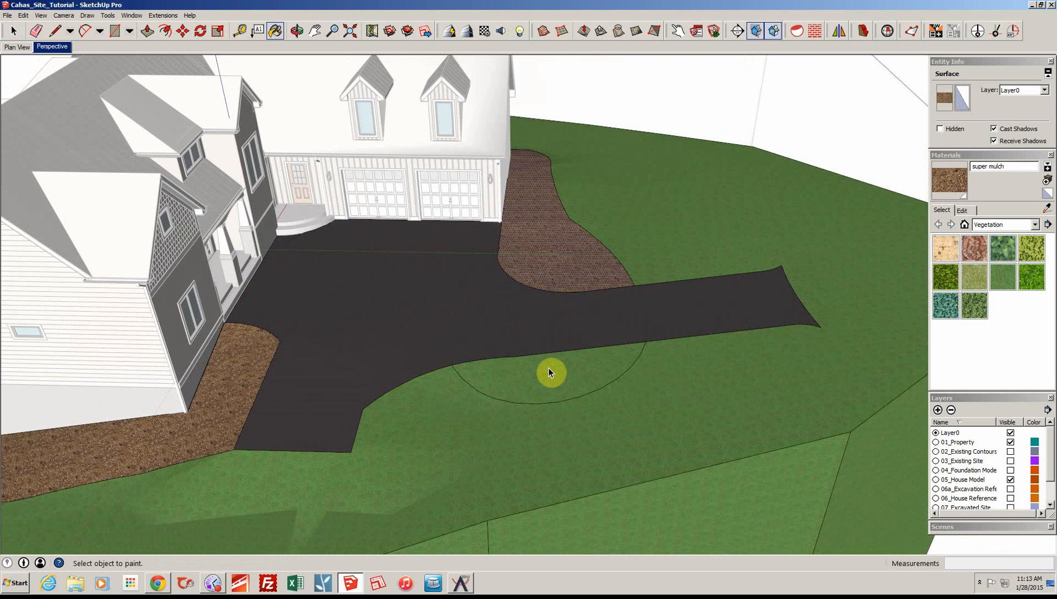
# Try to select only the half-round bed along the driveway's outer edge
pyautogui.press('space')
pyautogui.click(546, 378)
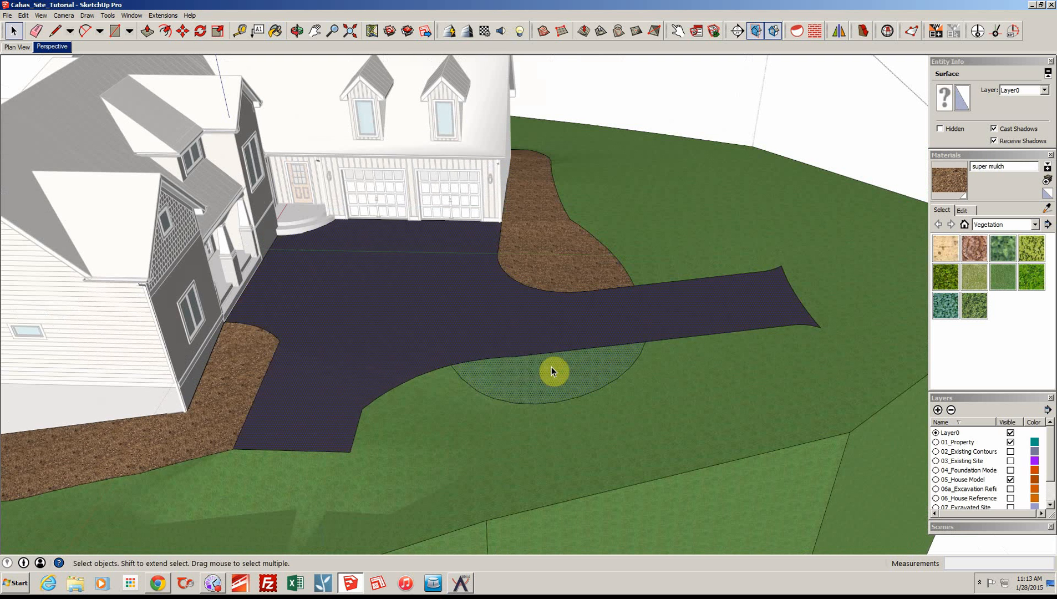
pyautogui.scroll(-1, 552, 367)
pyautogui.scroll(-2, 546, 370)
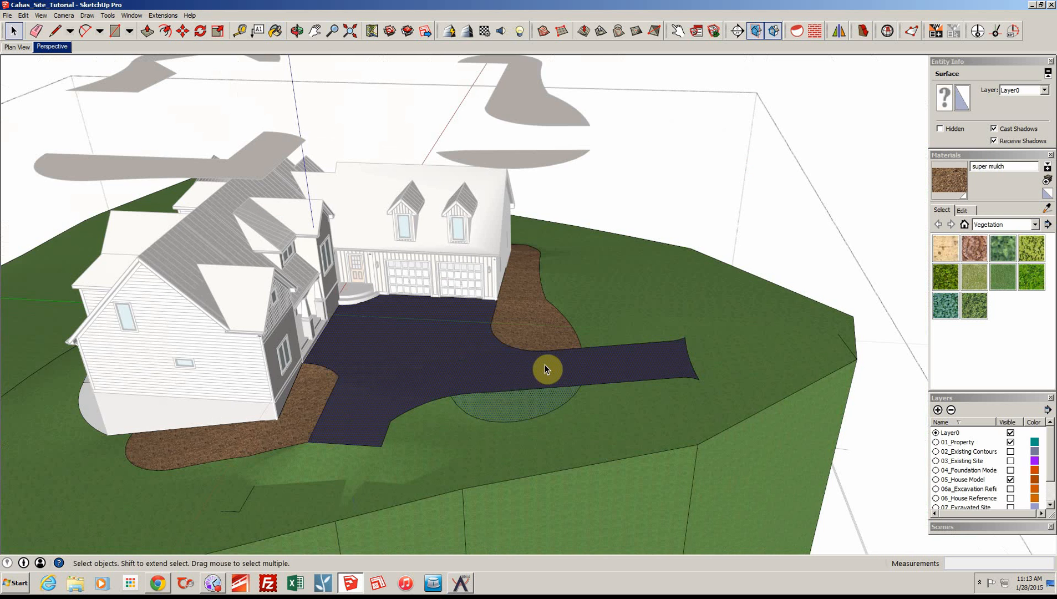
# Paint the bed around the rear covered porch and the adjoining bare face along the back wall with super mulch
pyautogui.moveTo(545, 365); pyautogui.dragTo(535, 430, button='middle')
pyautogui.click(517, 391)
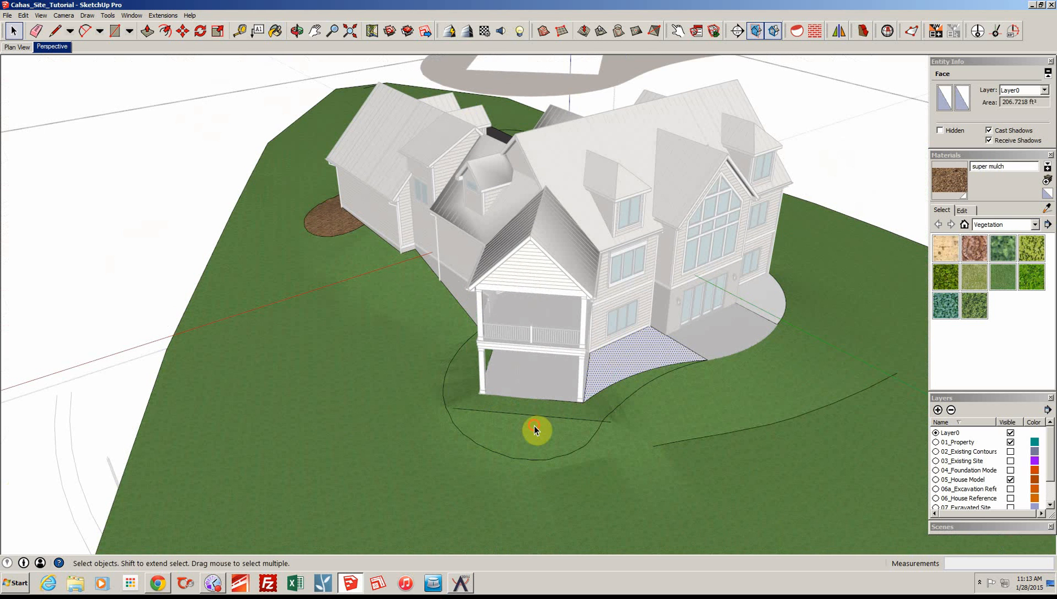
pyautogui.click(534, 426)
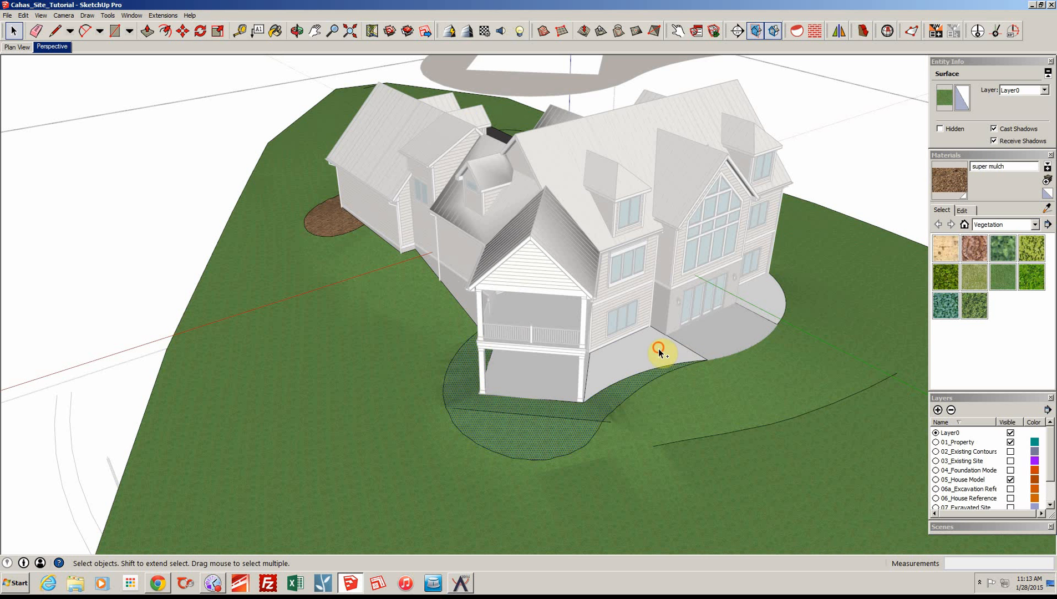
pyautogui.keyDown('shift'); pyautogui.click(658, 348); pyautogui.keyUp('shift')
pyautogui.press('b')
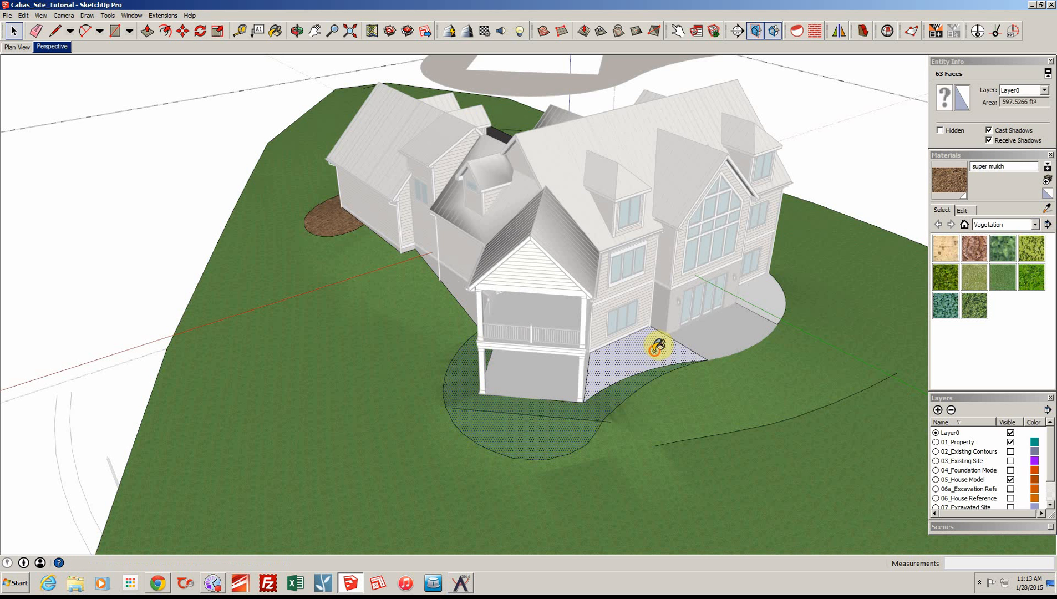
pyautogui.click(658, 347)
pyautogui.moveTo(658, 345)
pyautogui.mouseDown(button='middle')
pyautogui.moveTo(681, 360)
pyautogui.moveTo(678, 391)
pyautogui.mouseUp(button='middle')
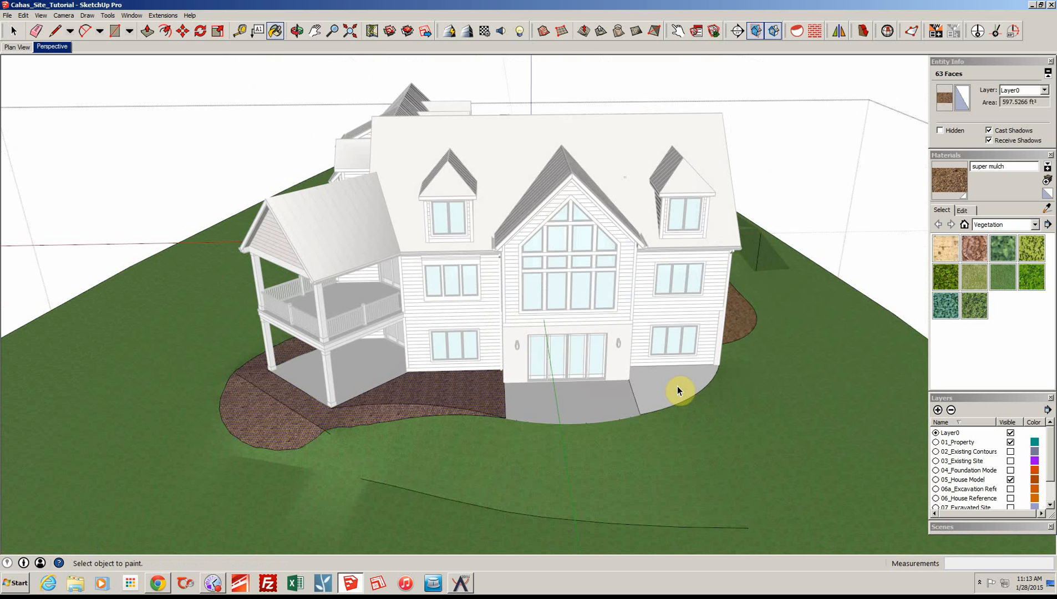
# Sample the terrain's grass material and paint the bare face beside the rear patio with it
pyautogui.press('space')
pyautogui.click(677, 388)
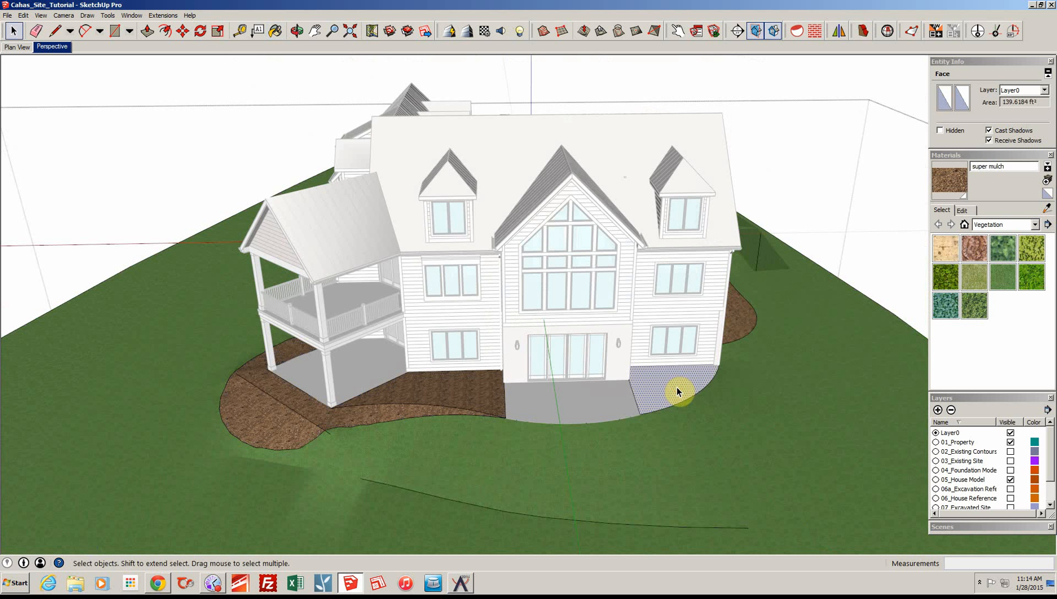
pyautogui.press('b')
pyautogui.keyDown('alt'); pyautogui.click(677, 383); pyautogui.keyUp('alt')
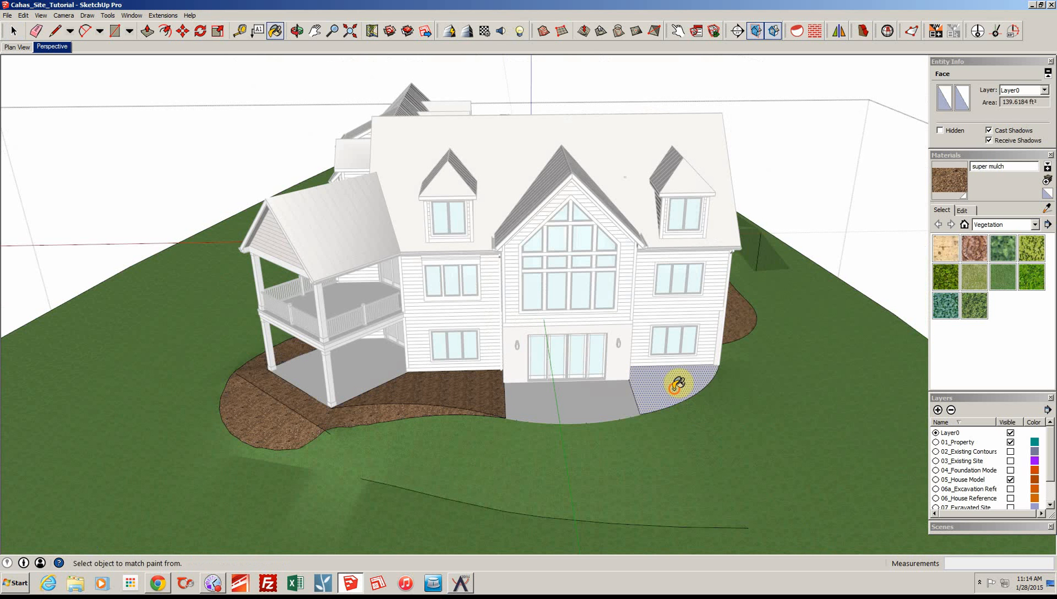
pyautogui.click(677, 389)
pyautogui.press('space')
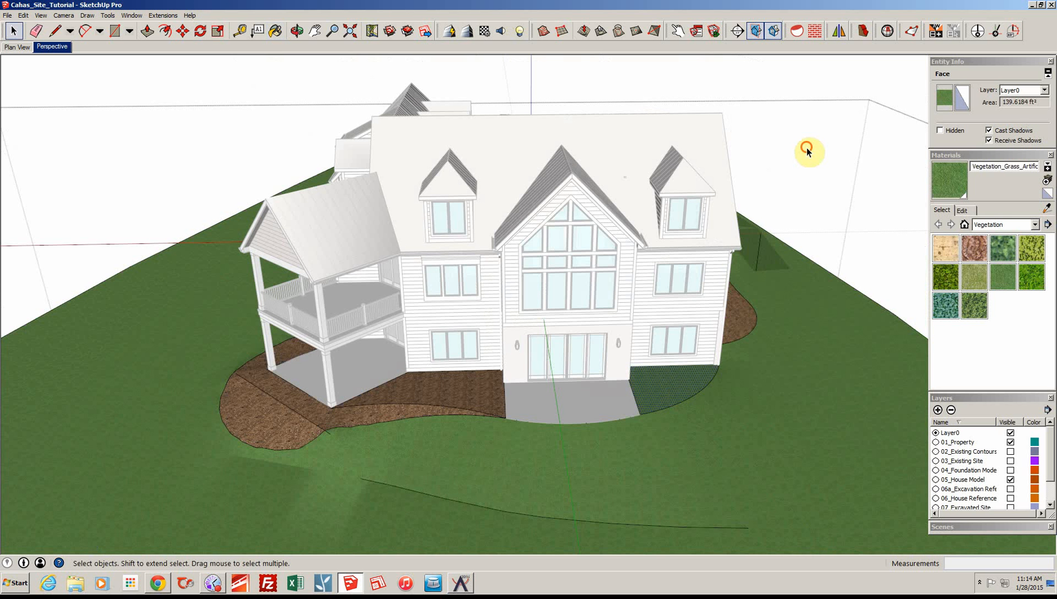
pyautogui.click(806, 148)
# Examine the finished house, driveway and mulched beds on the terrain from the rear, front and garage sides
pyautogui.moveTo(806, 148); pyautogui.dragTo(811, 327, button='middle')
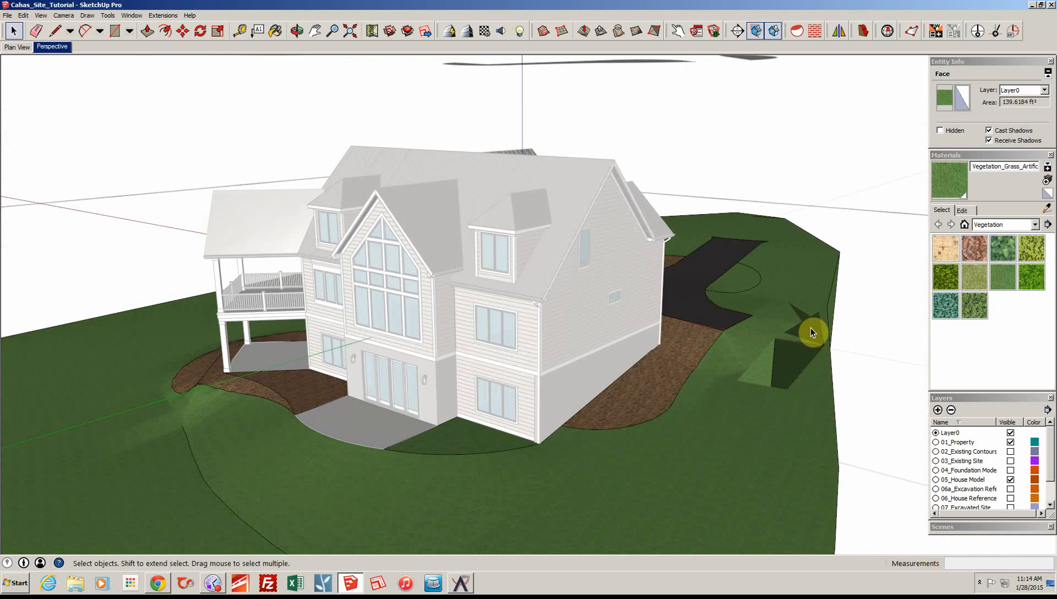
pyautogui.scroll(5, 811, 327)
pyautogui.moveTo(693, 285); pyautogui.dragTo(729, 117, button='middle')
pyautogui.scroll(-2, 706, 289)
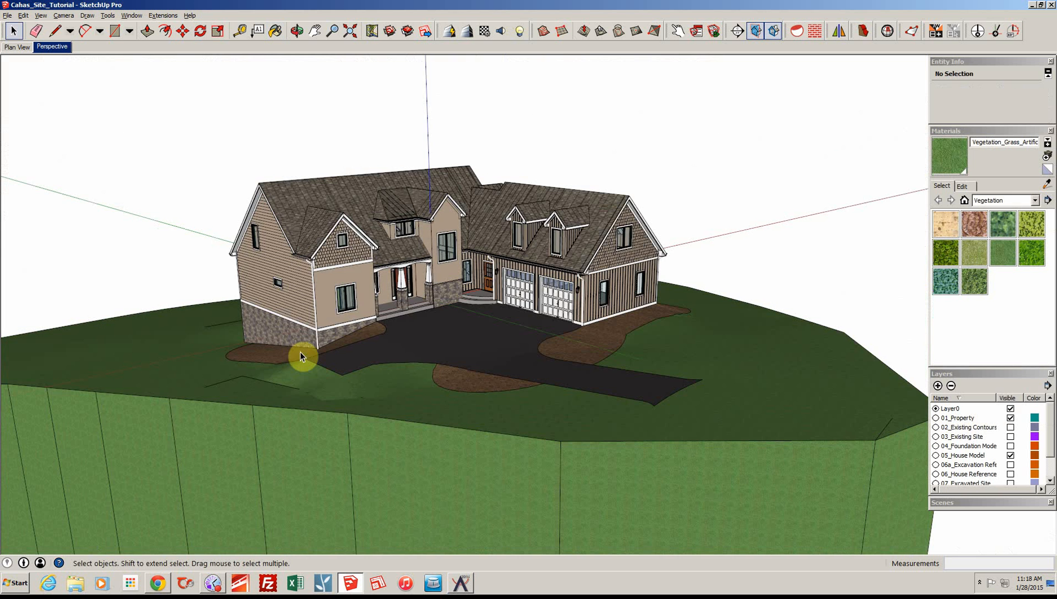
pyautogui.moveTo(316, 350); pyautogui.dragTo(400, 419, button='middle')
pyautogui.scroll(2, 489, 426)
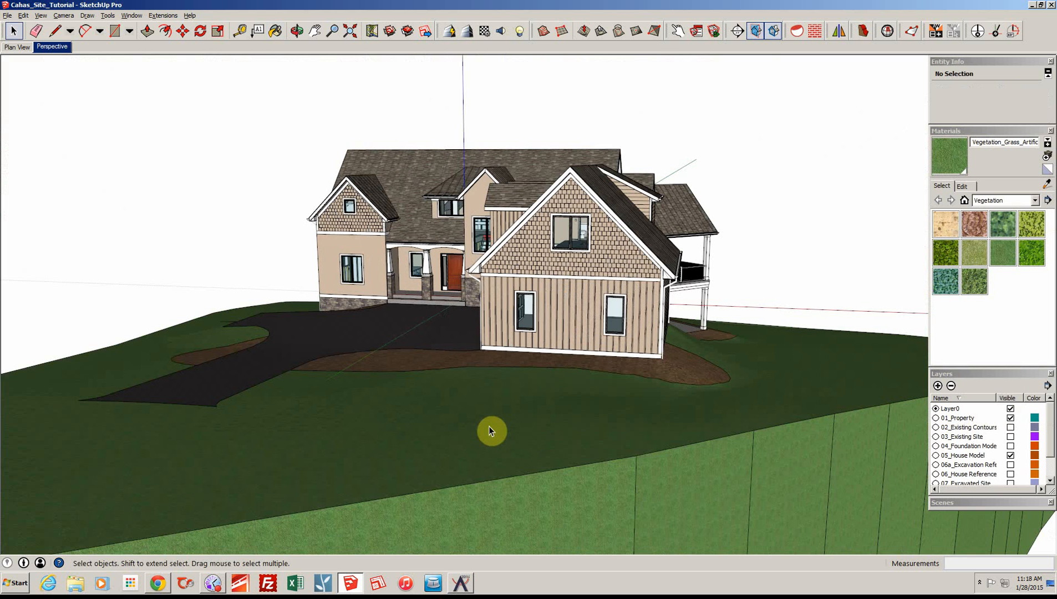